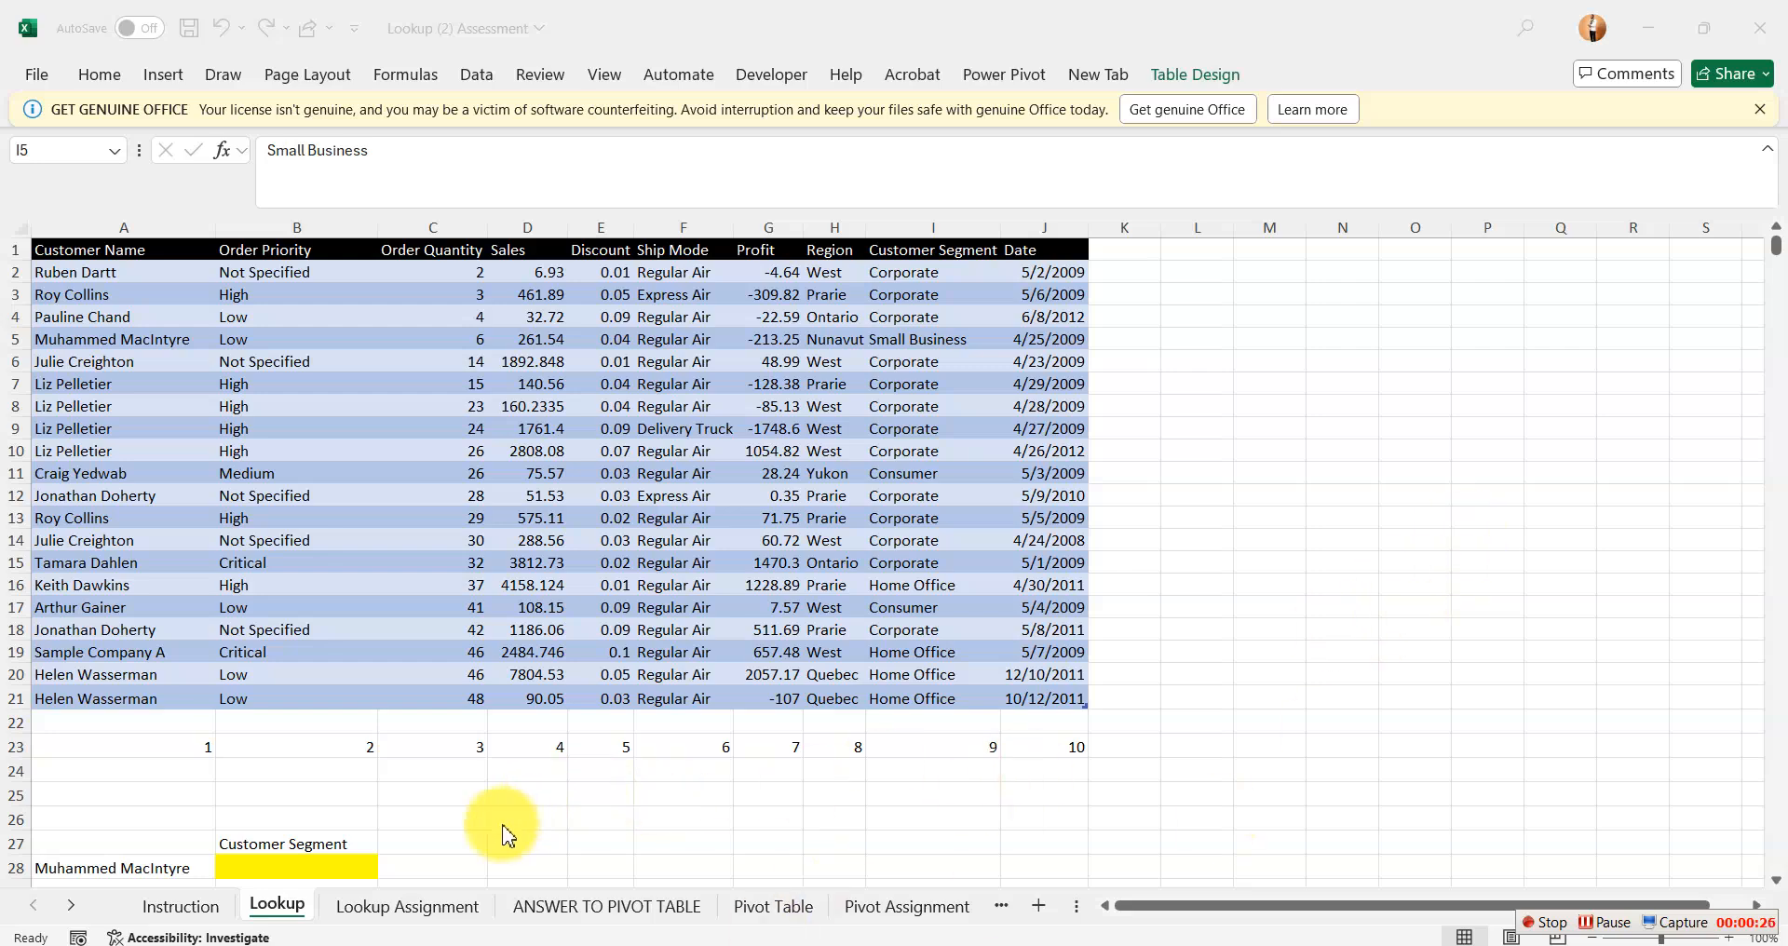
Examine the lookup name in A28, the matching table row, and the Customer Segment column that should supply the value for B28.
left_click(257, 867)
left_click(257, 867)
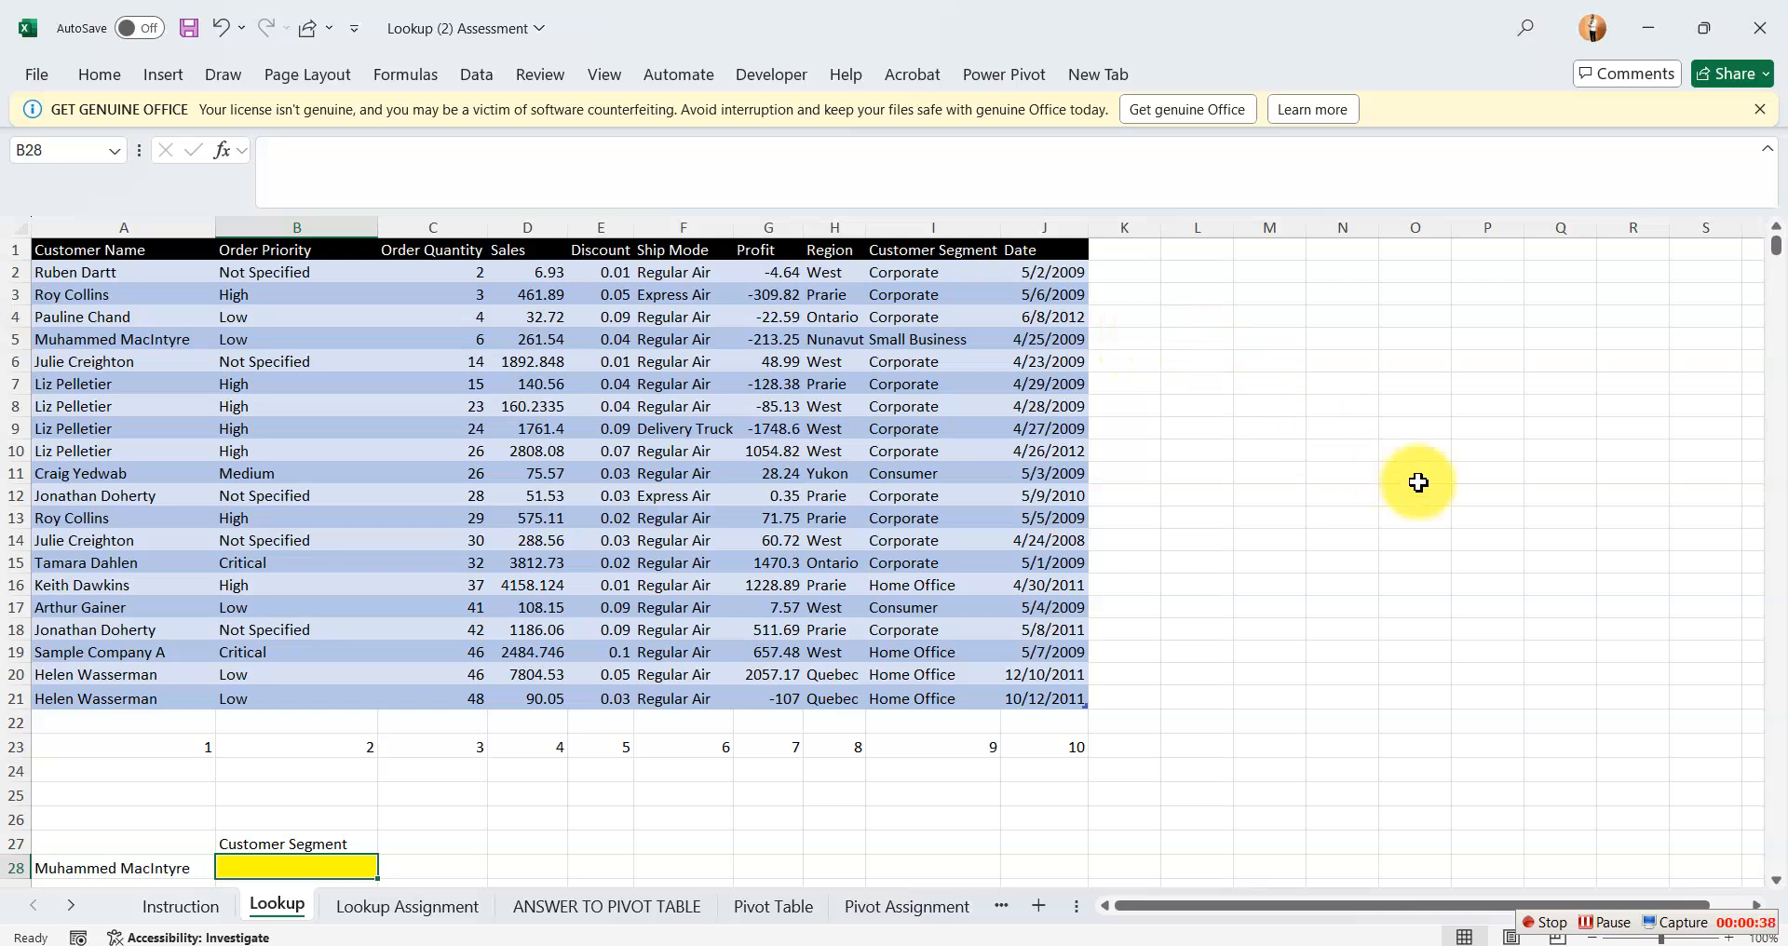
left_click(1151, 362)
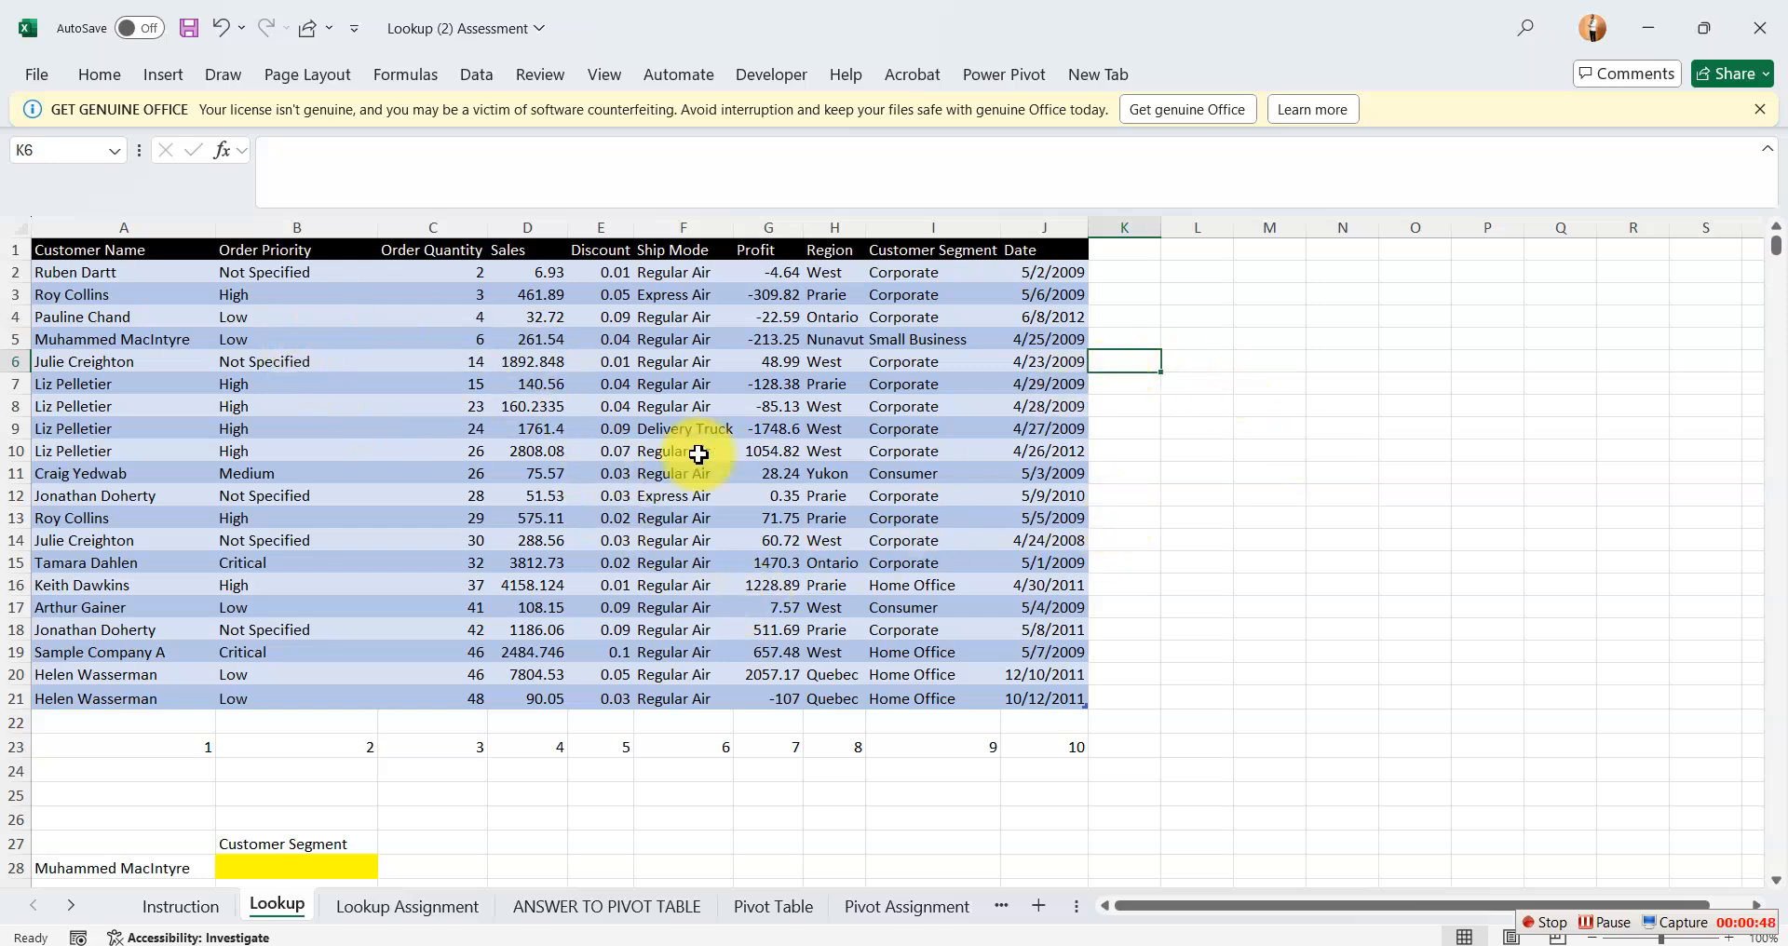
left_click(1209, 585)
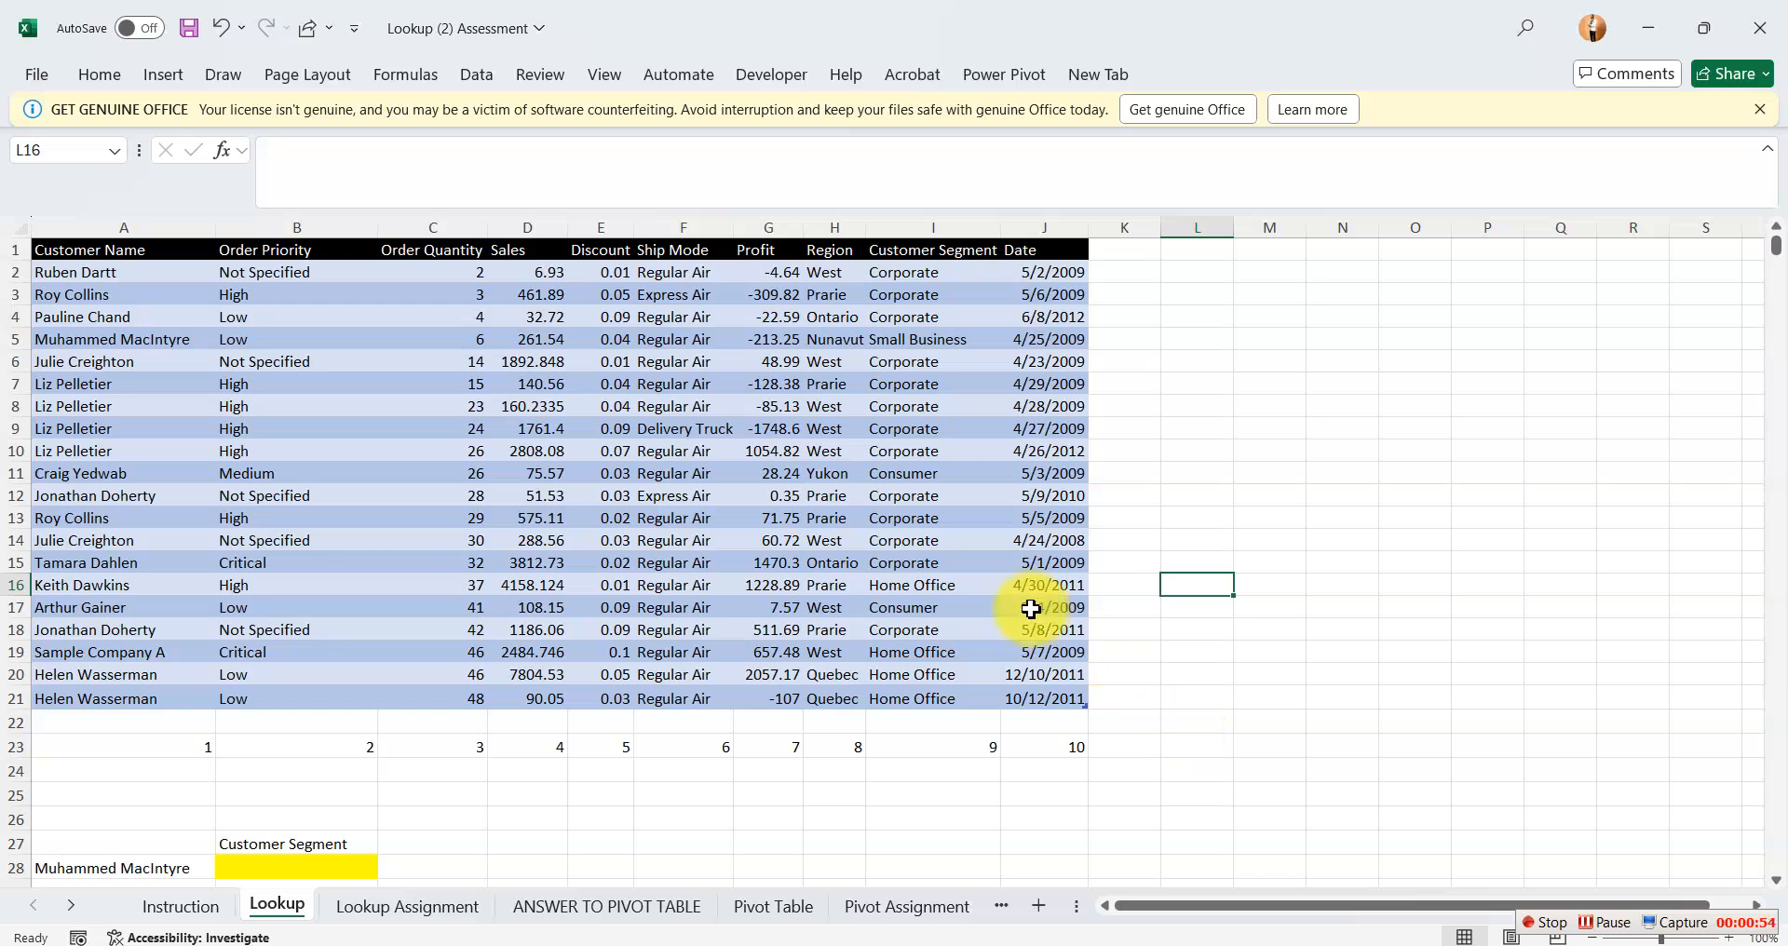
left_click(1355, 743)
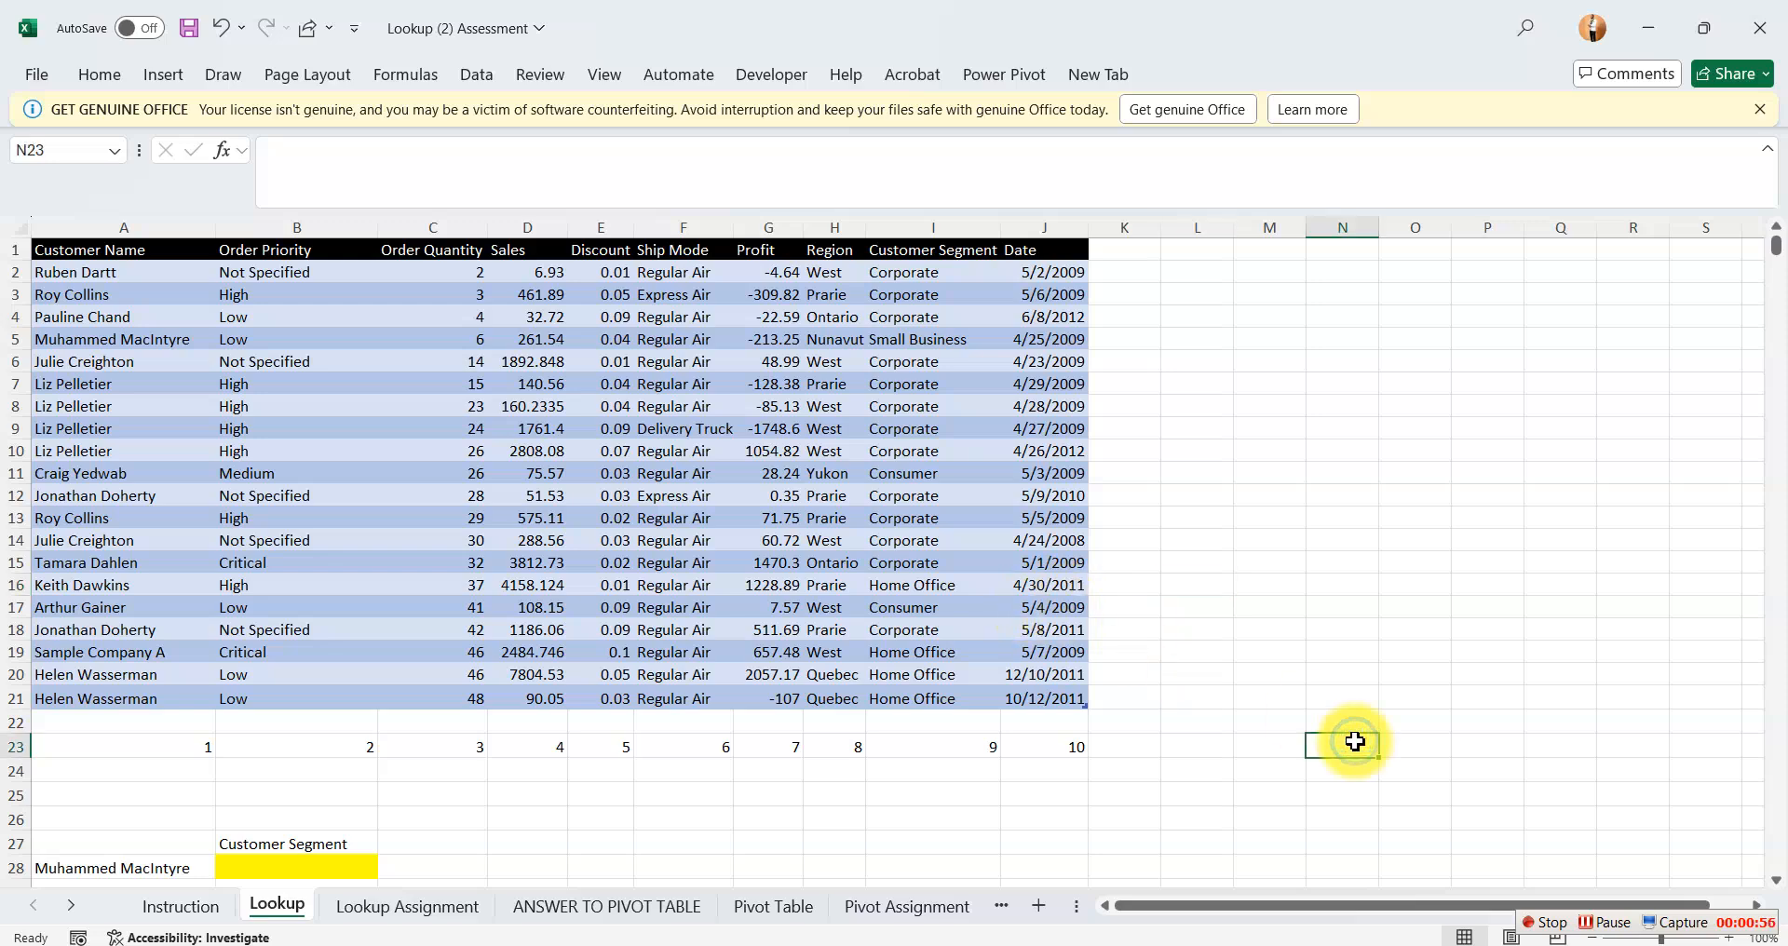
left_click(134, 866)
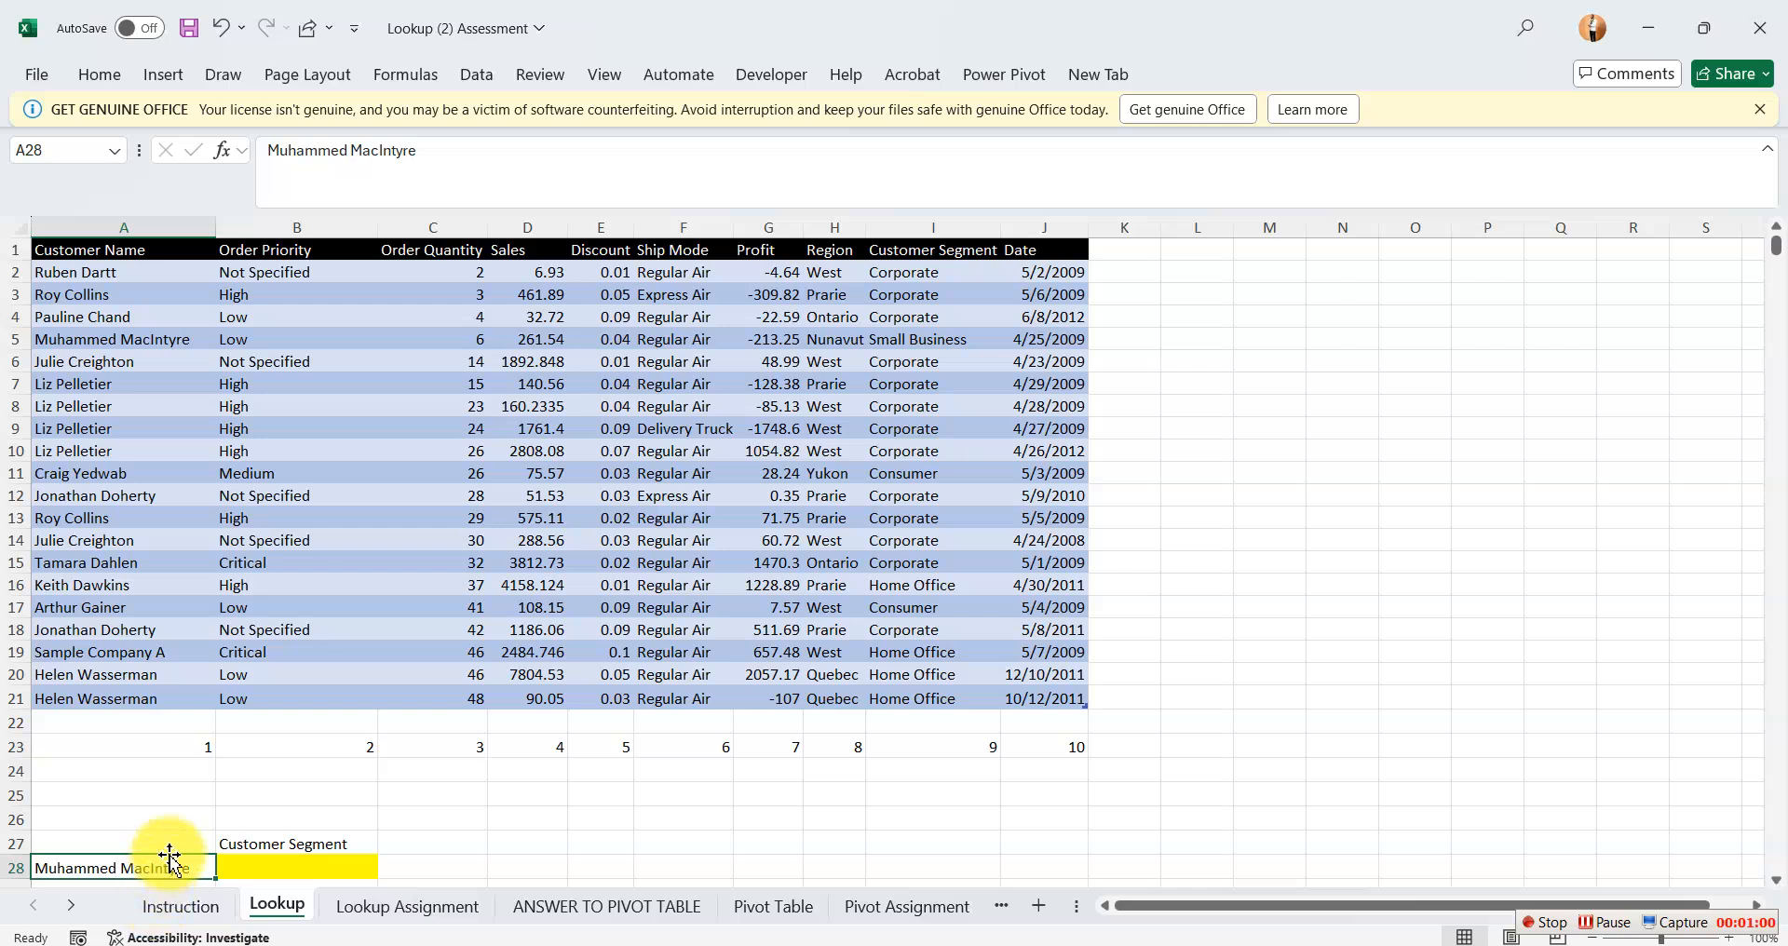
left_click(111, 336)
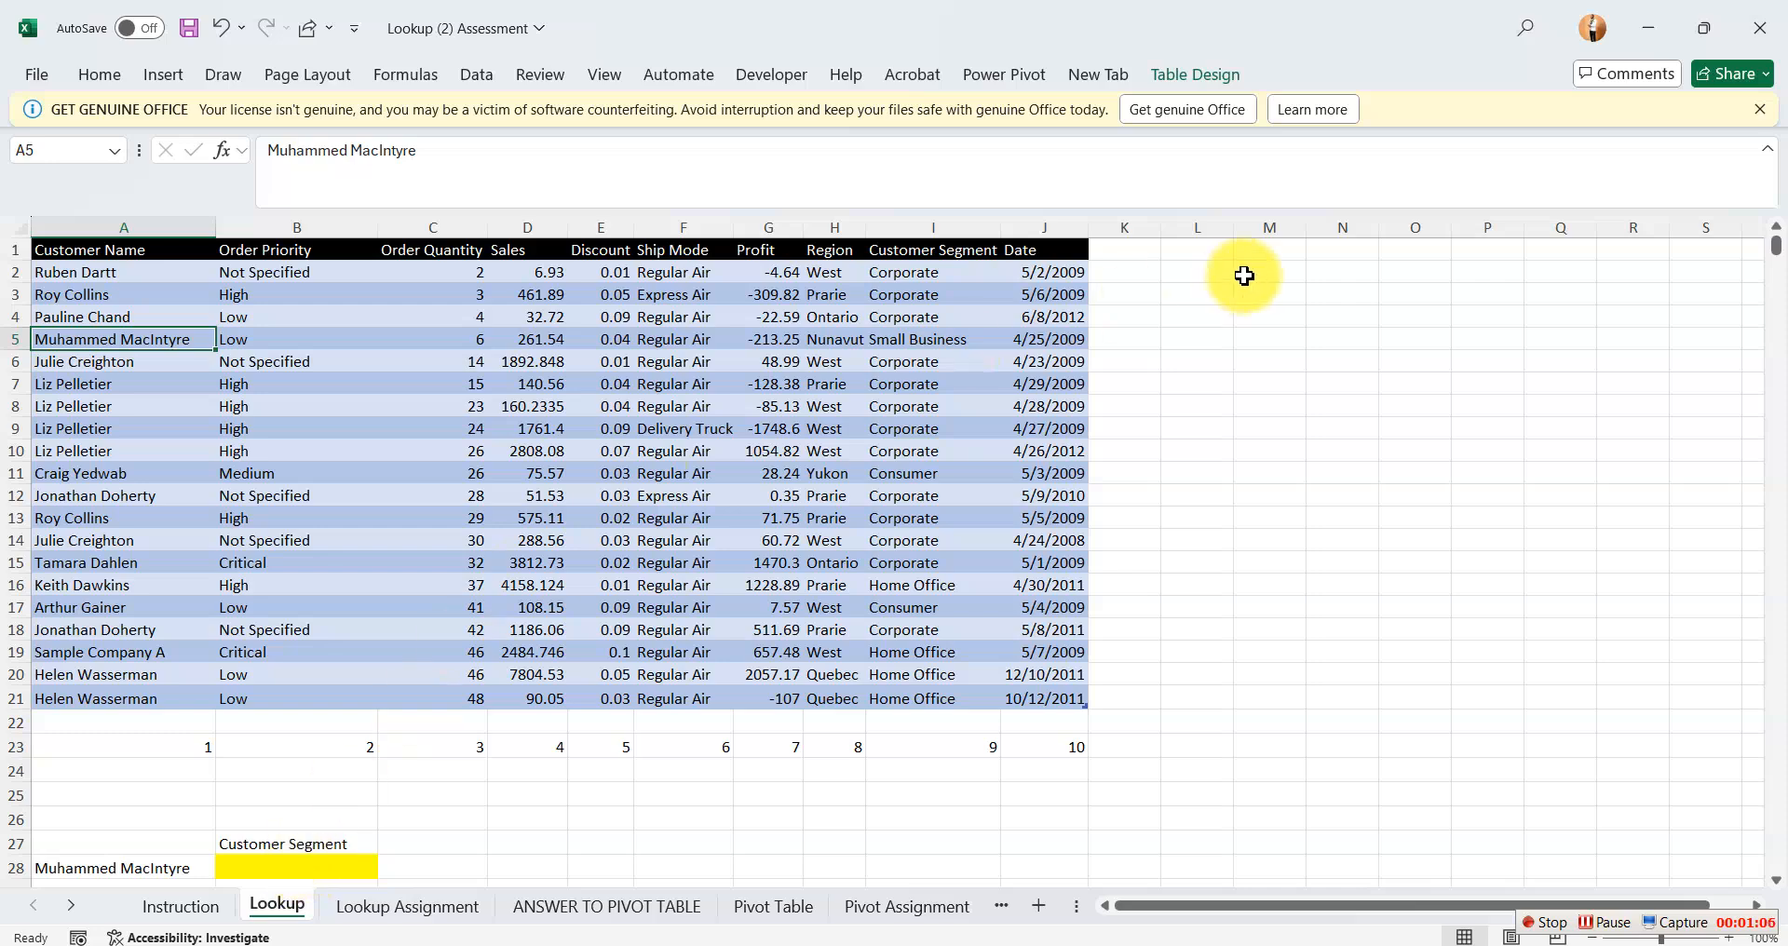
left_click(917, 248)
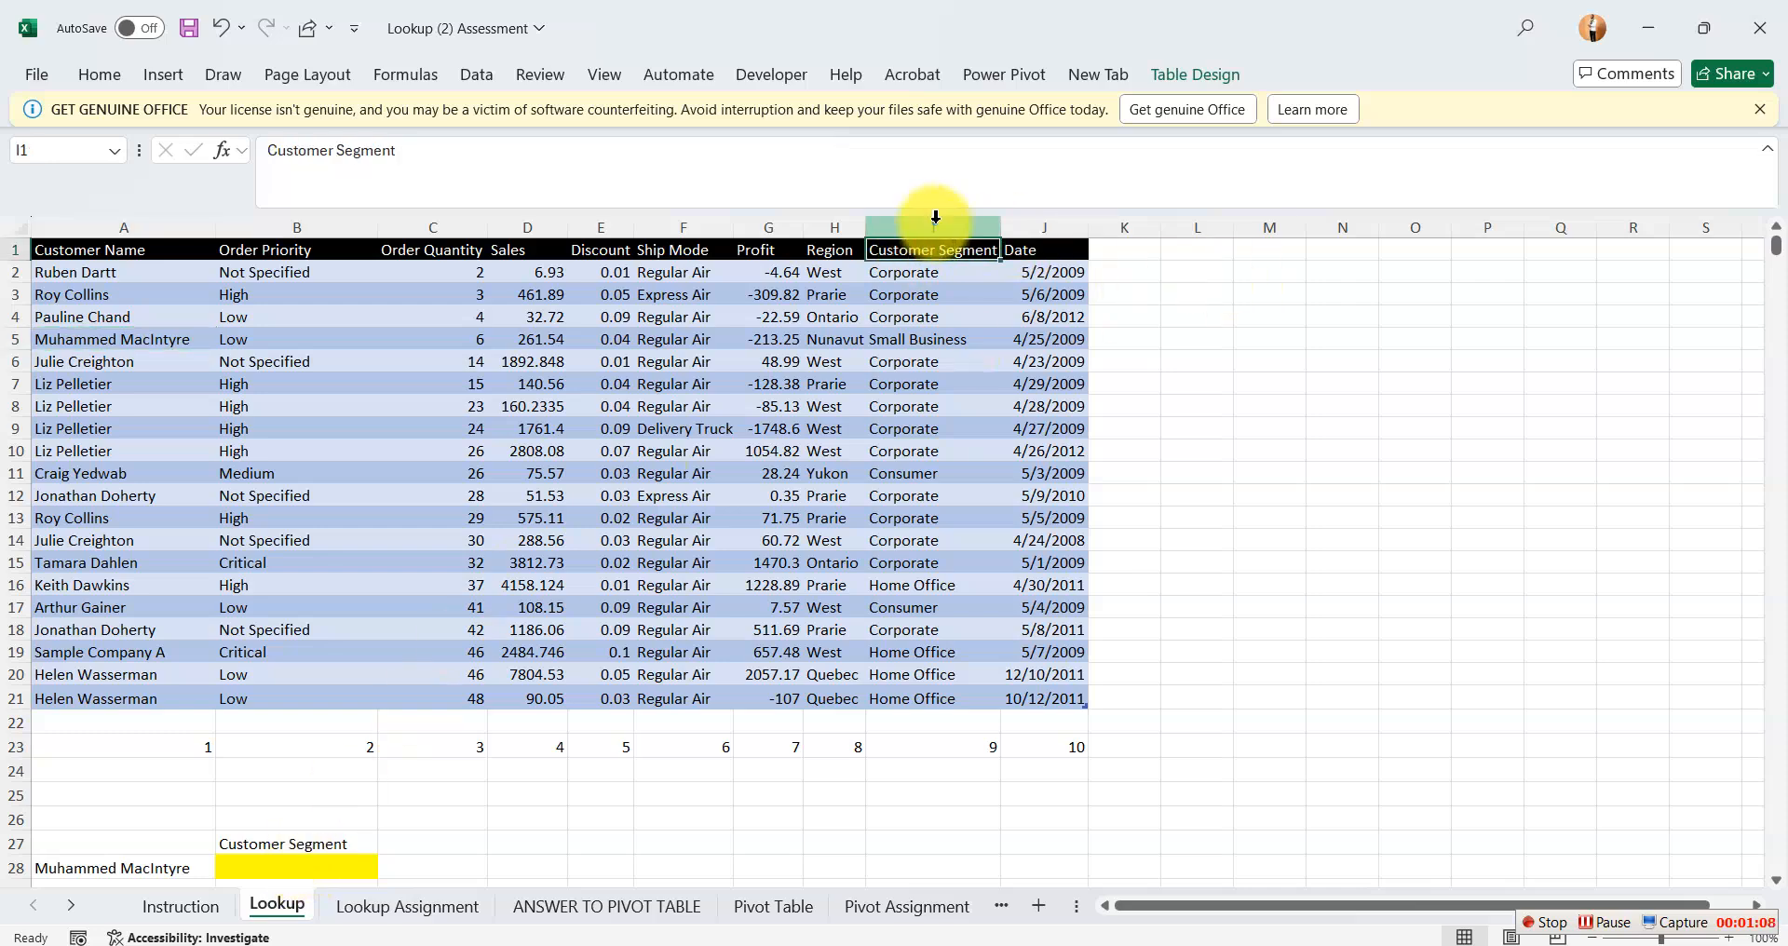
left_click(931, 226)
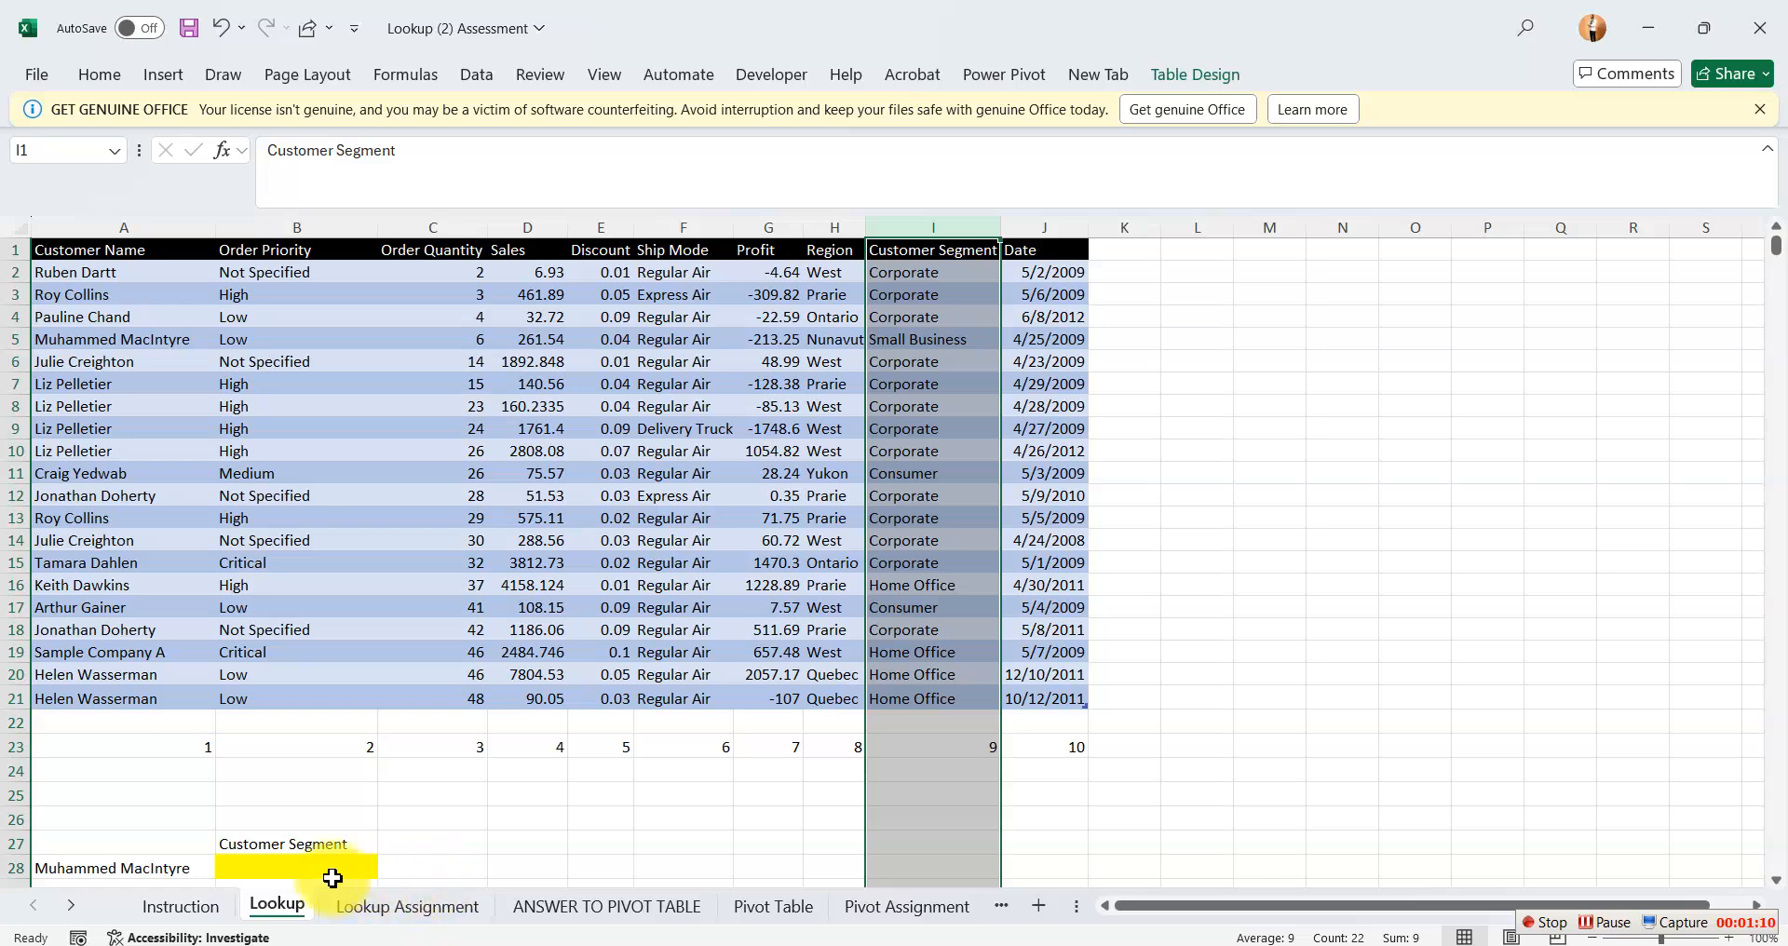
Start a VLOOKUP formula in the yellow cell B28 with A28 as the lookup value.
left_click(291, 866)
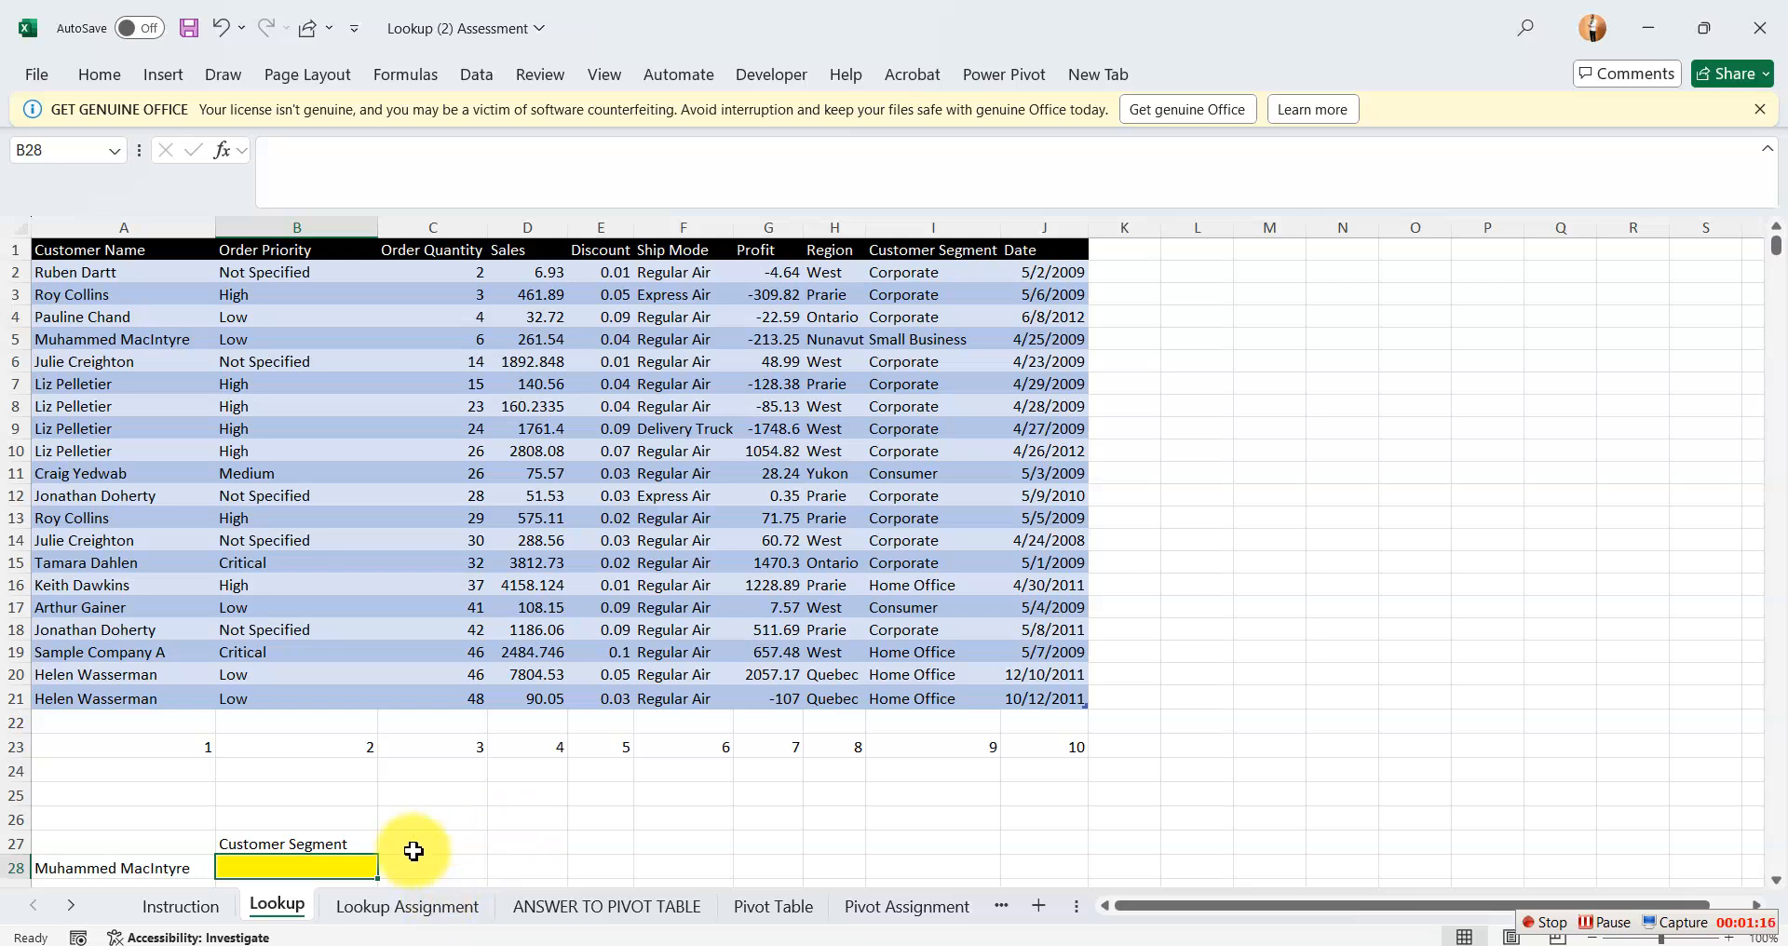
type("=")
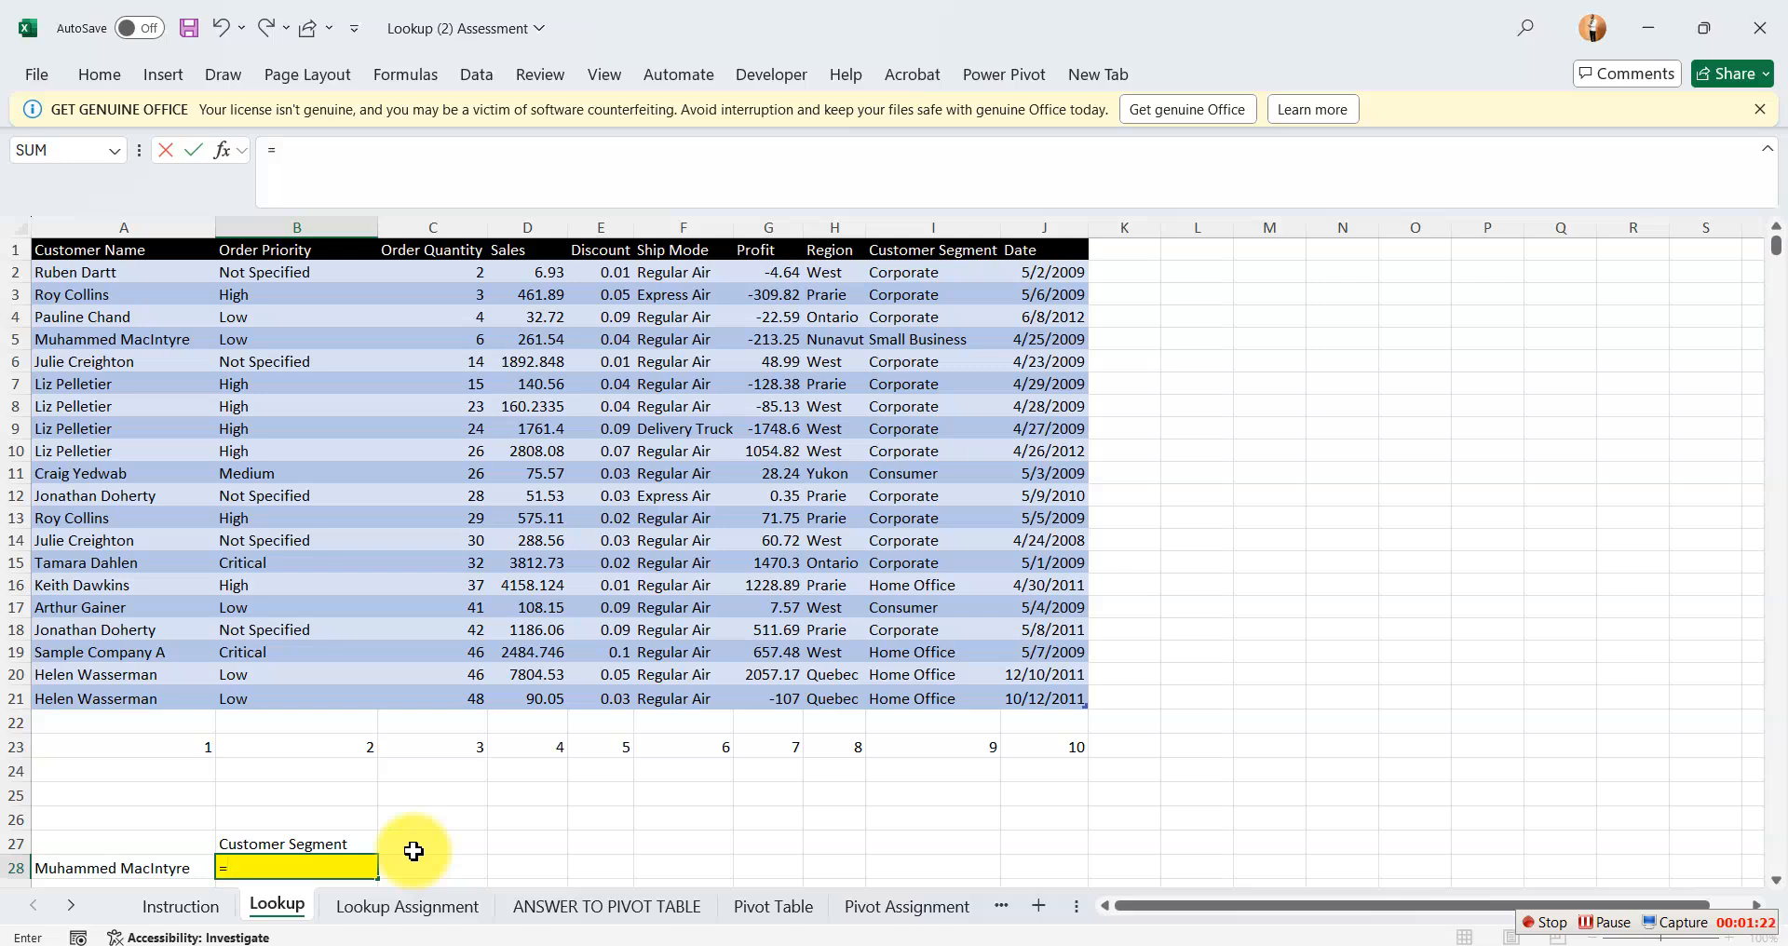
type("vlo")
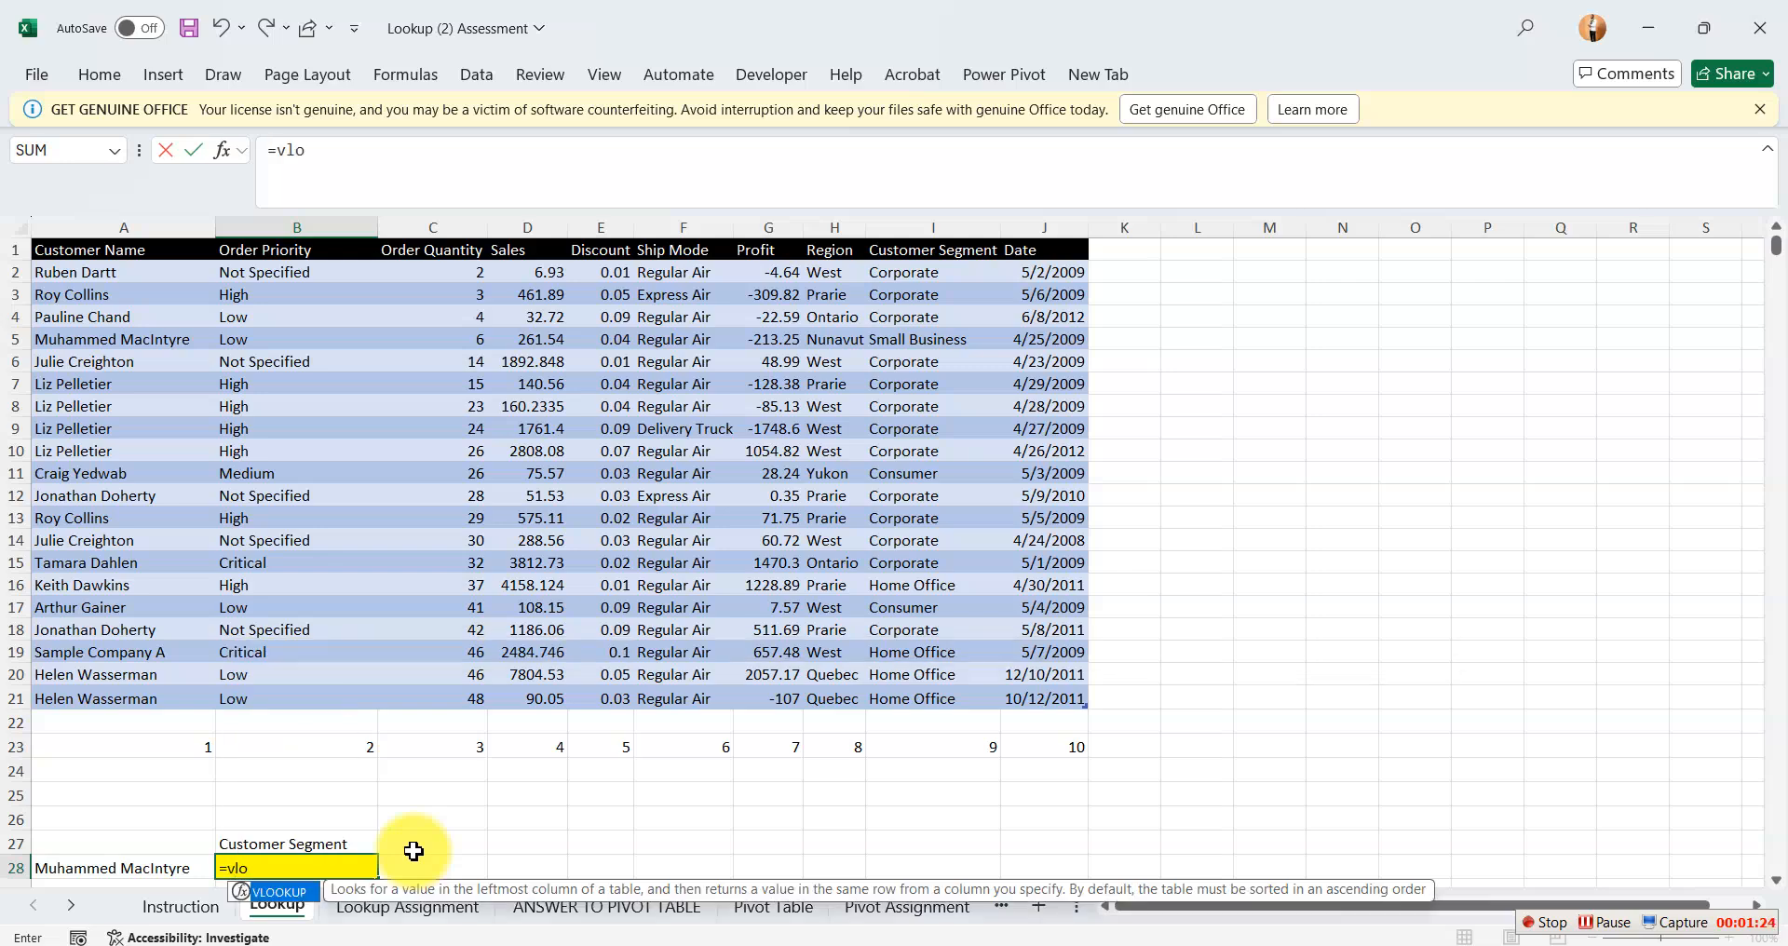
key("Tab")
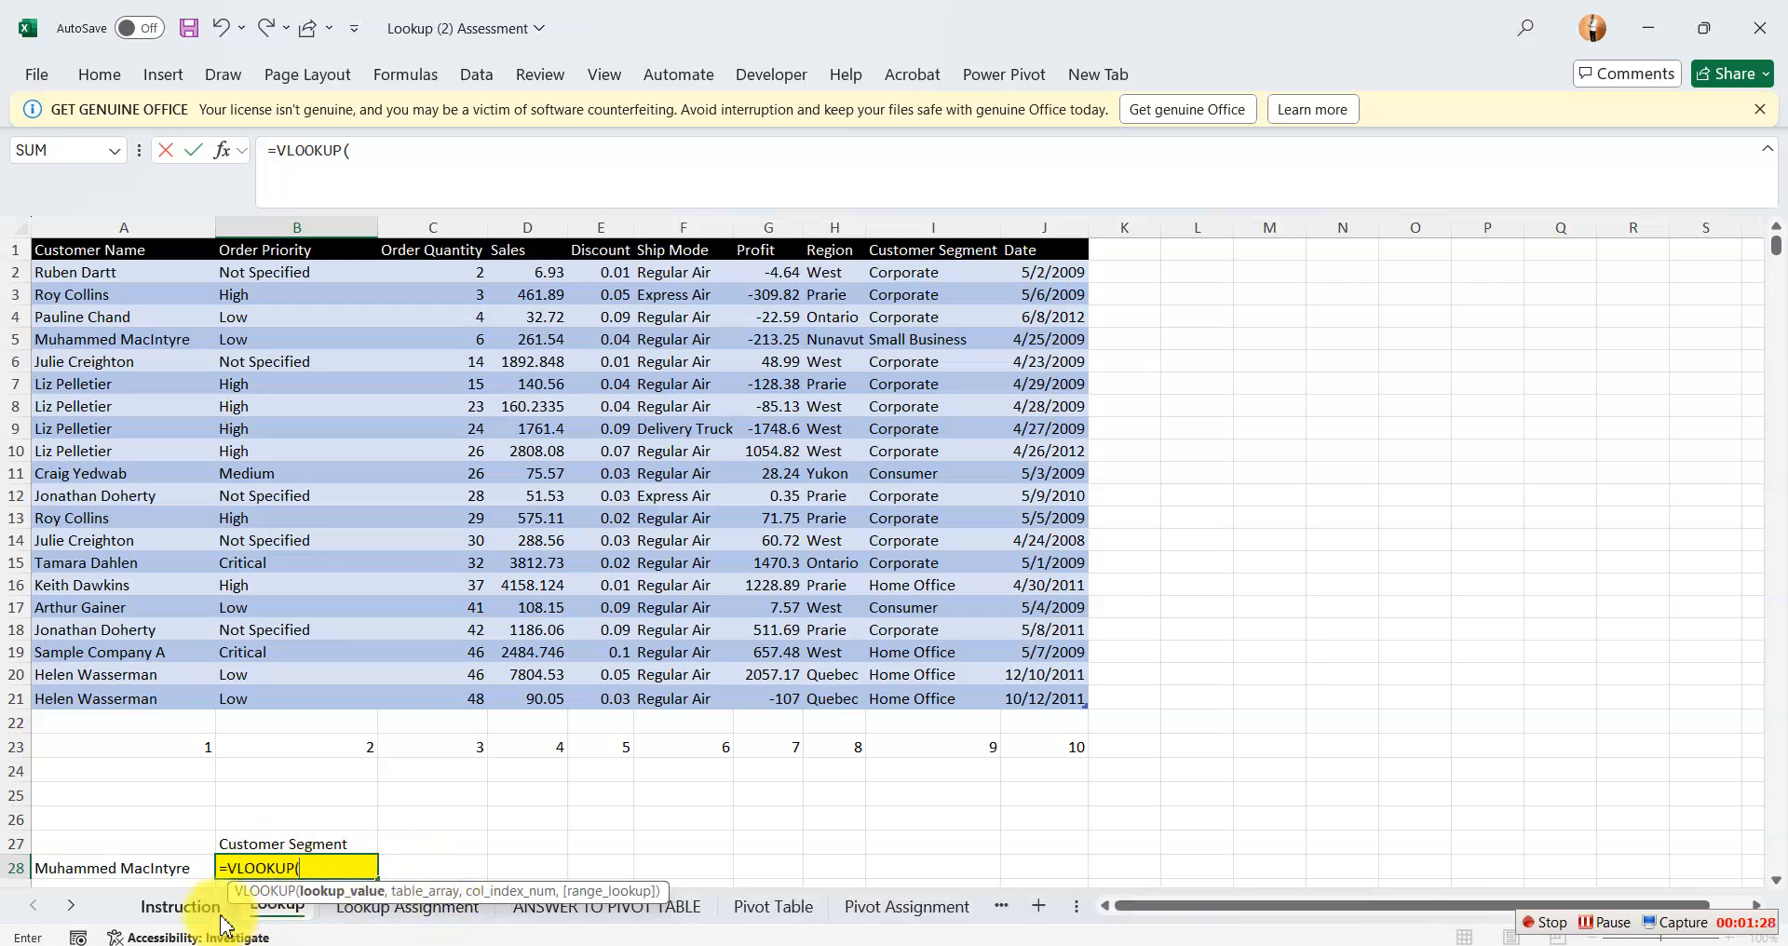
left_click(147, 867)
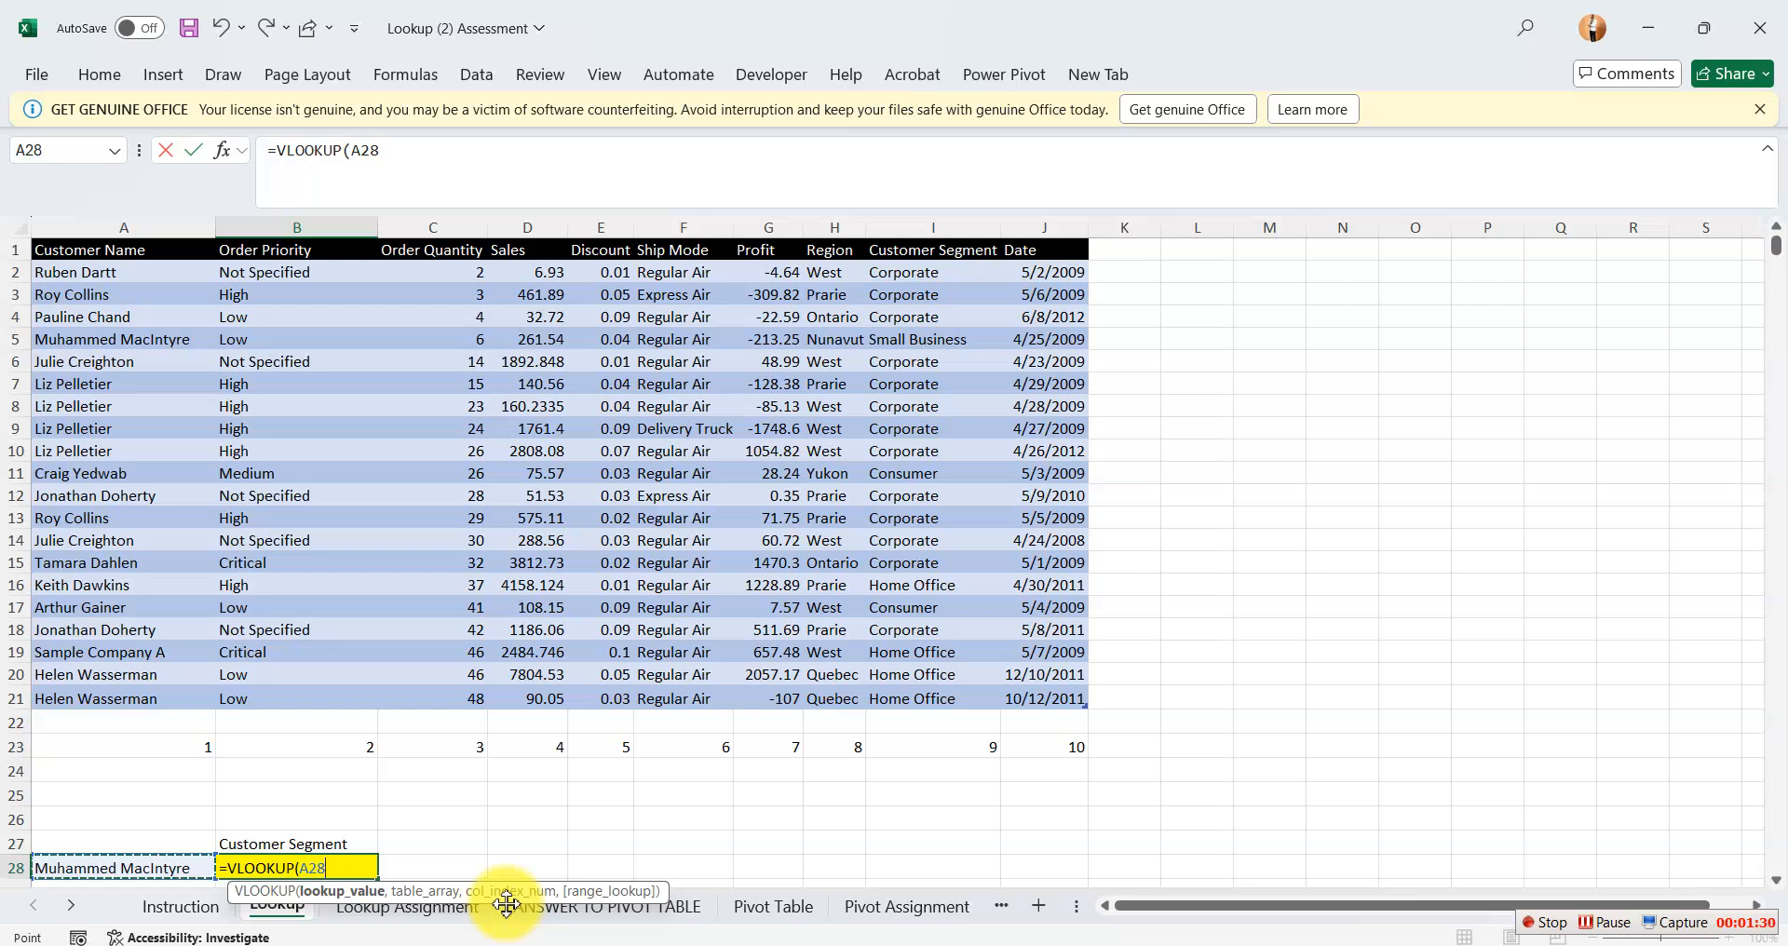
Supply the named range Table_1 as the table array of the VLOOKUP in B28.
type(",")
key("F5")
left_click(1020, 484)
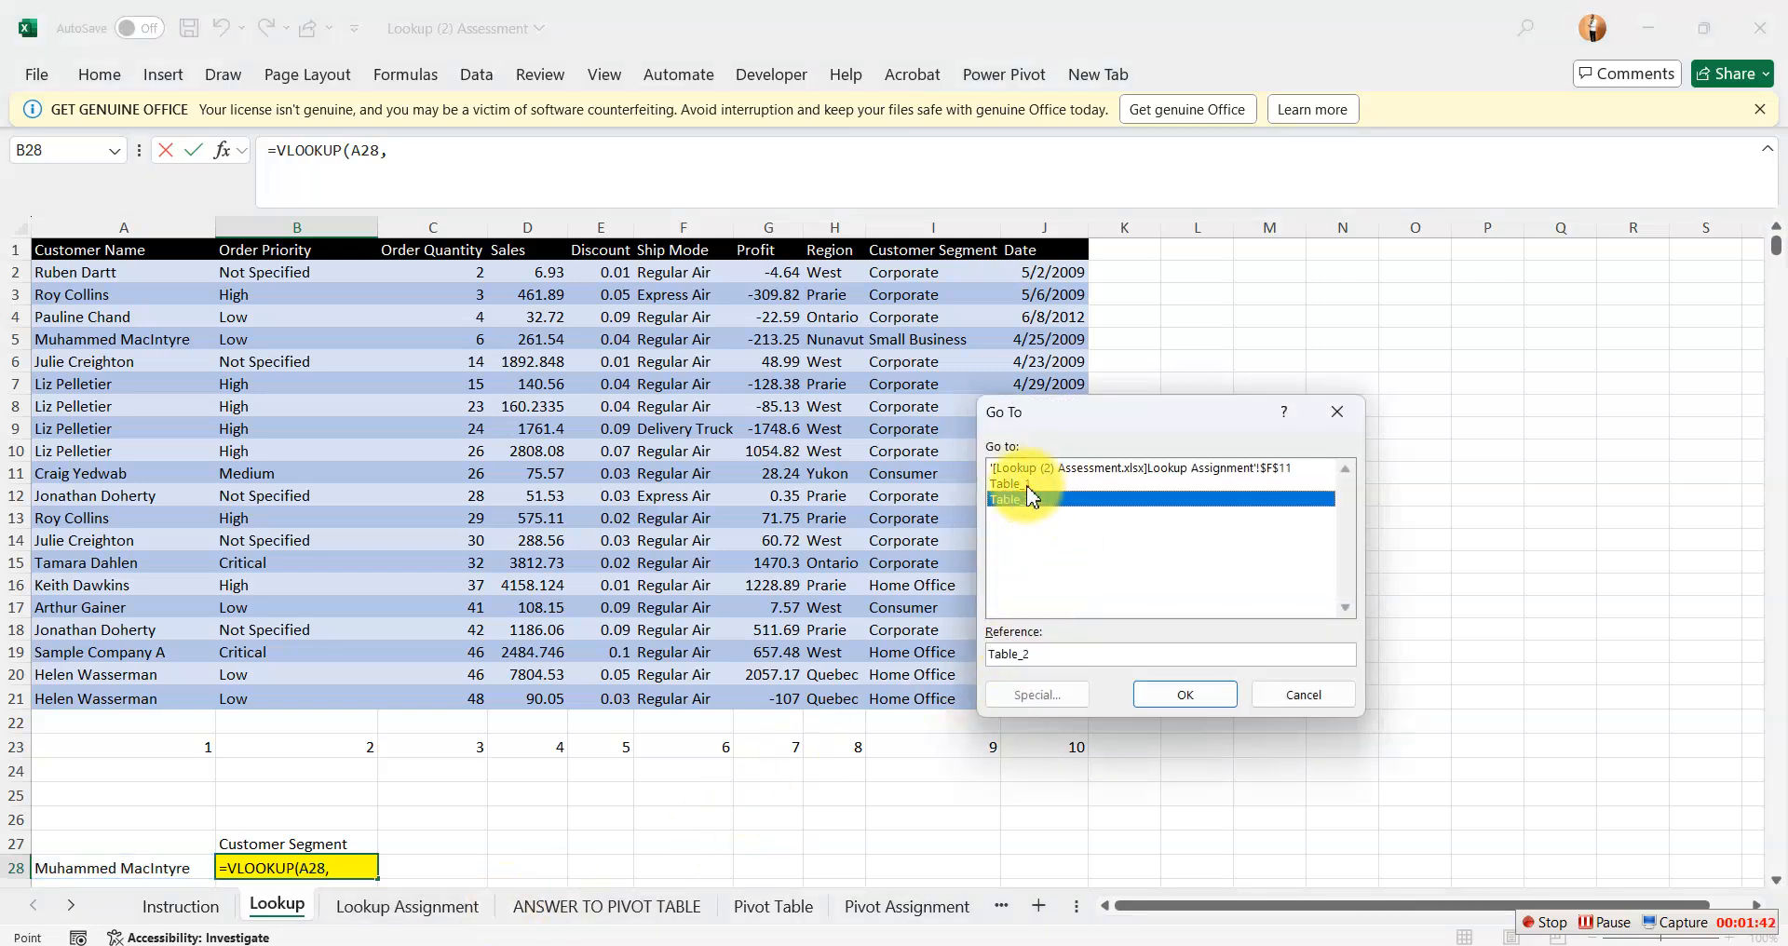
left_click(1164, 695)
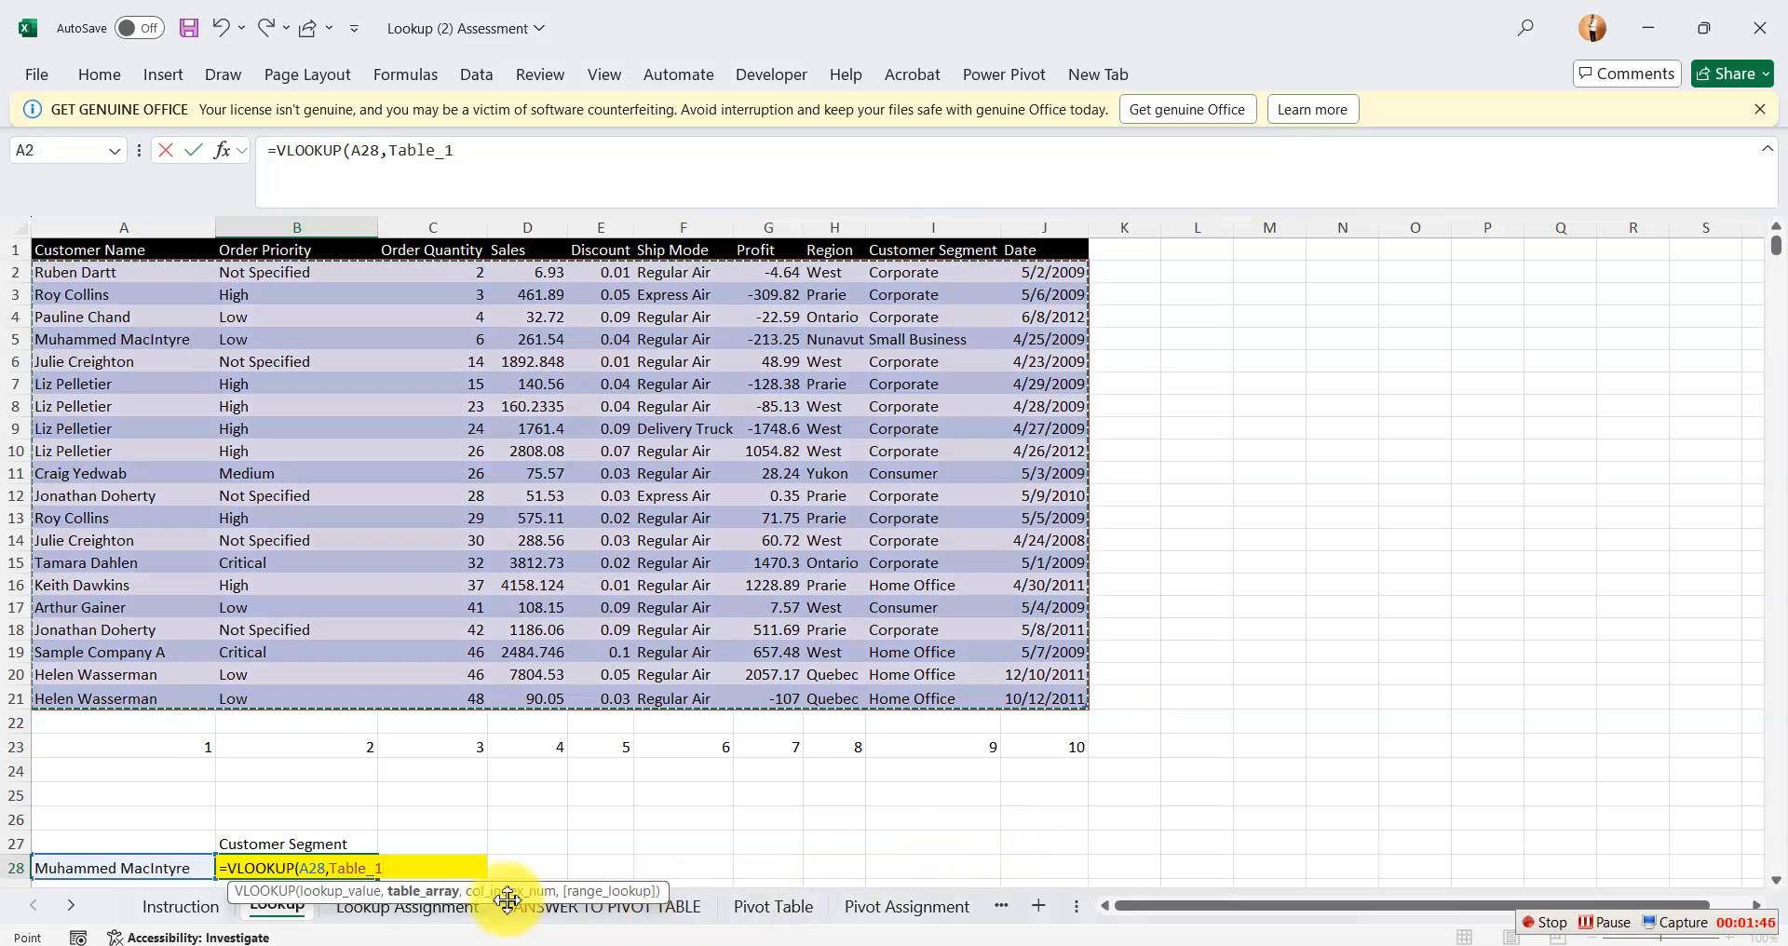
Complete the VLOOKUP in B28 with column index 9 and exact match FALSE, and check the result against row 5.
type(",")
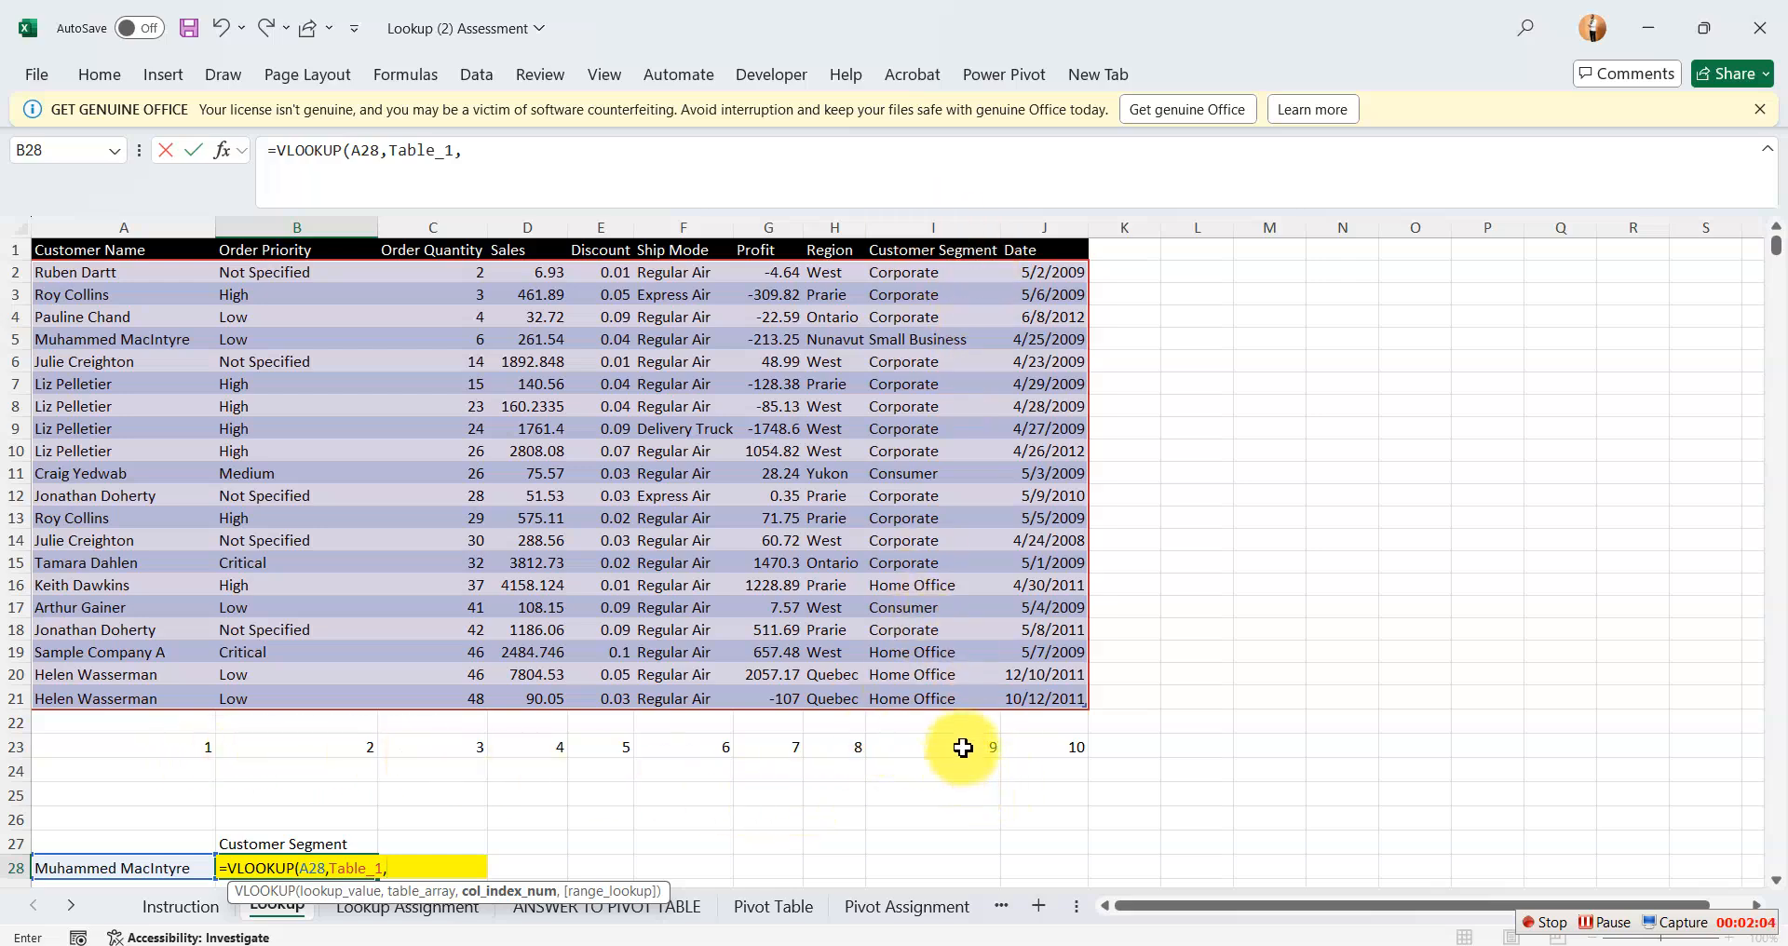
type("9")
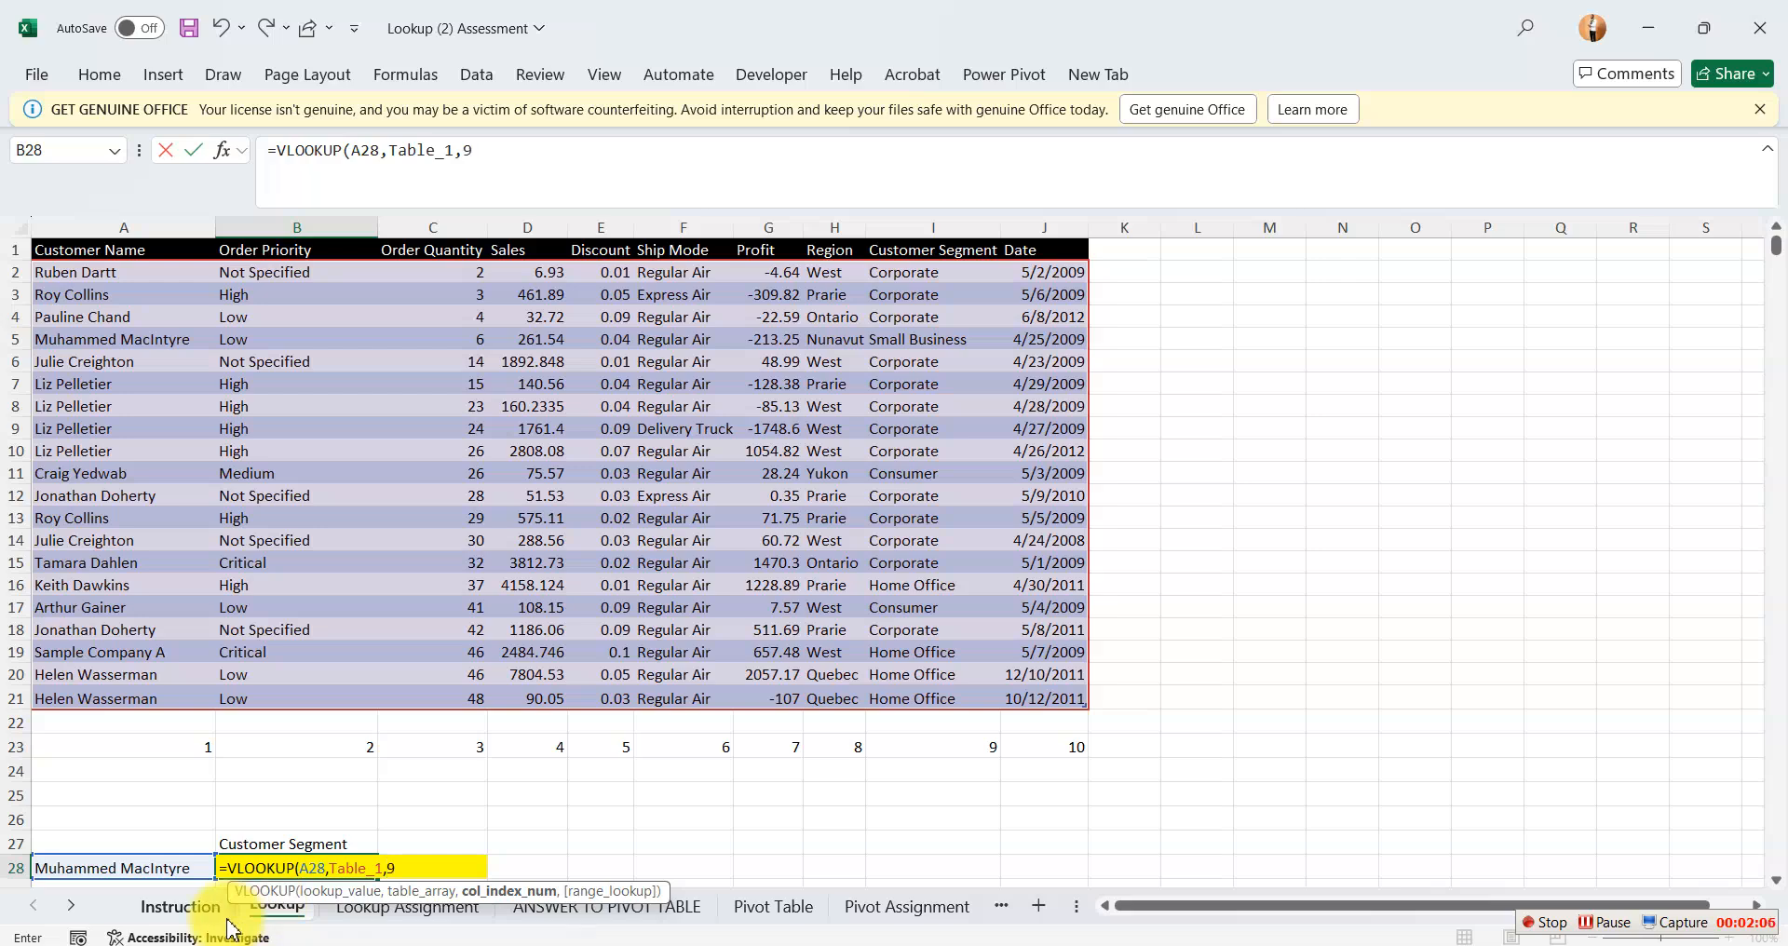
type(",")
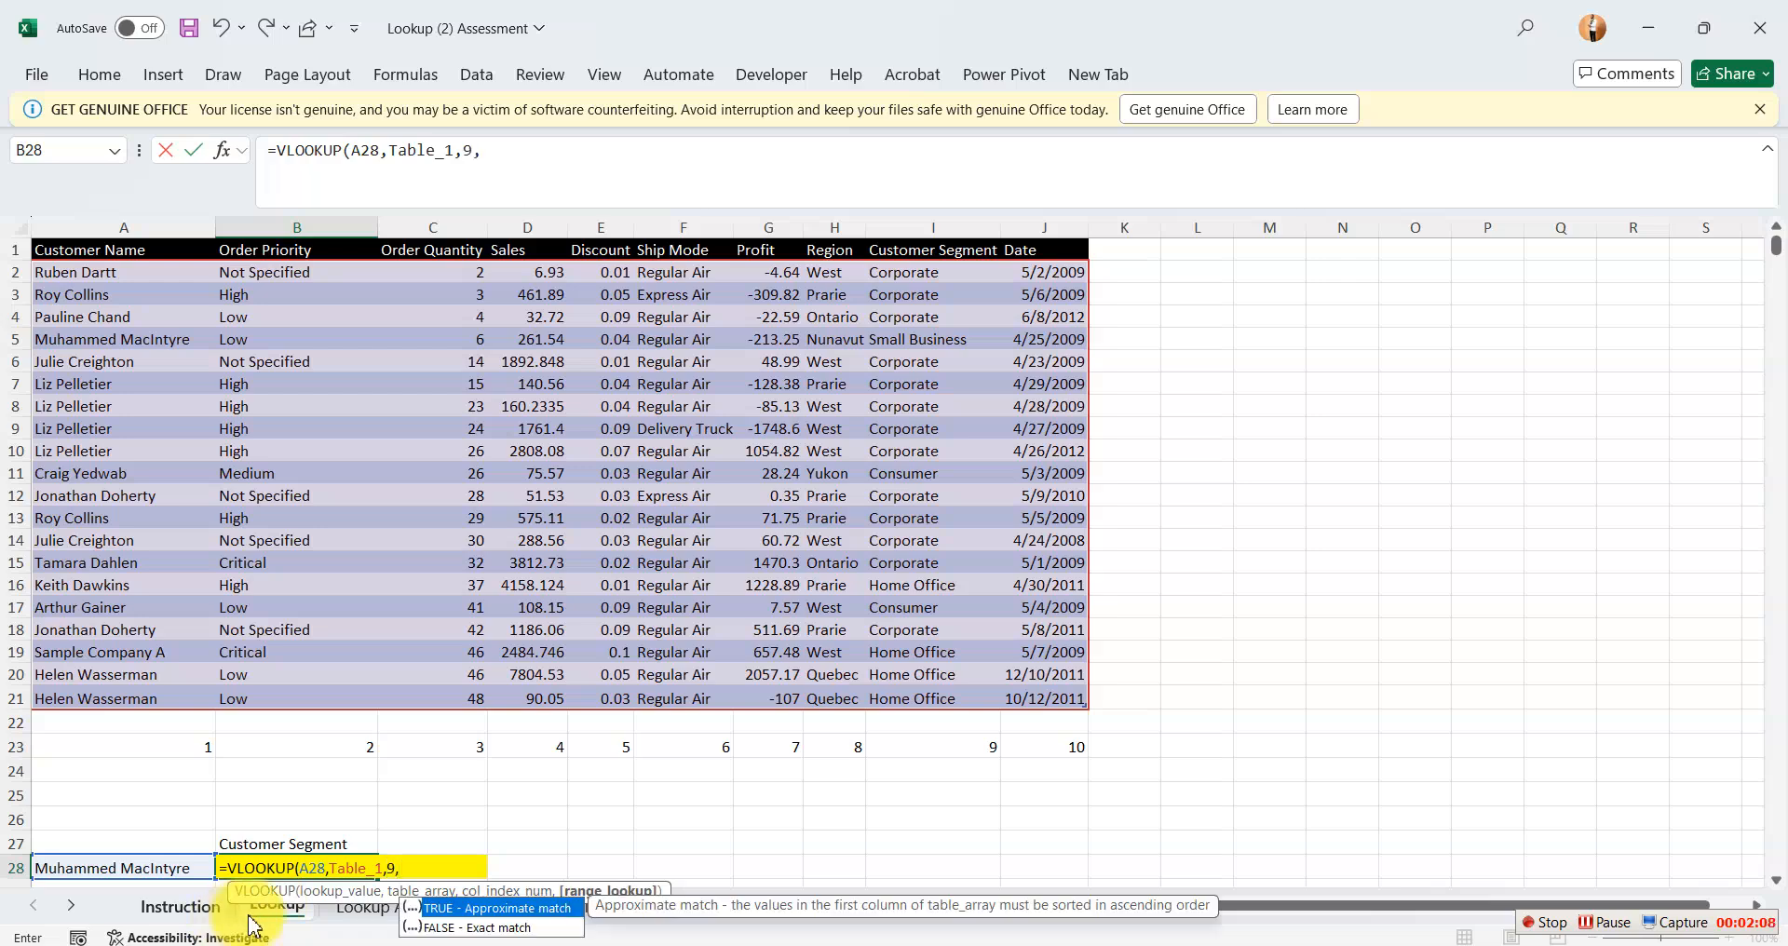
double_click(447, 928)
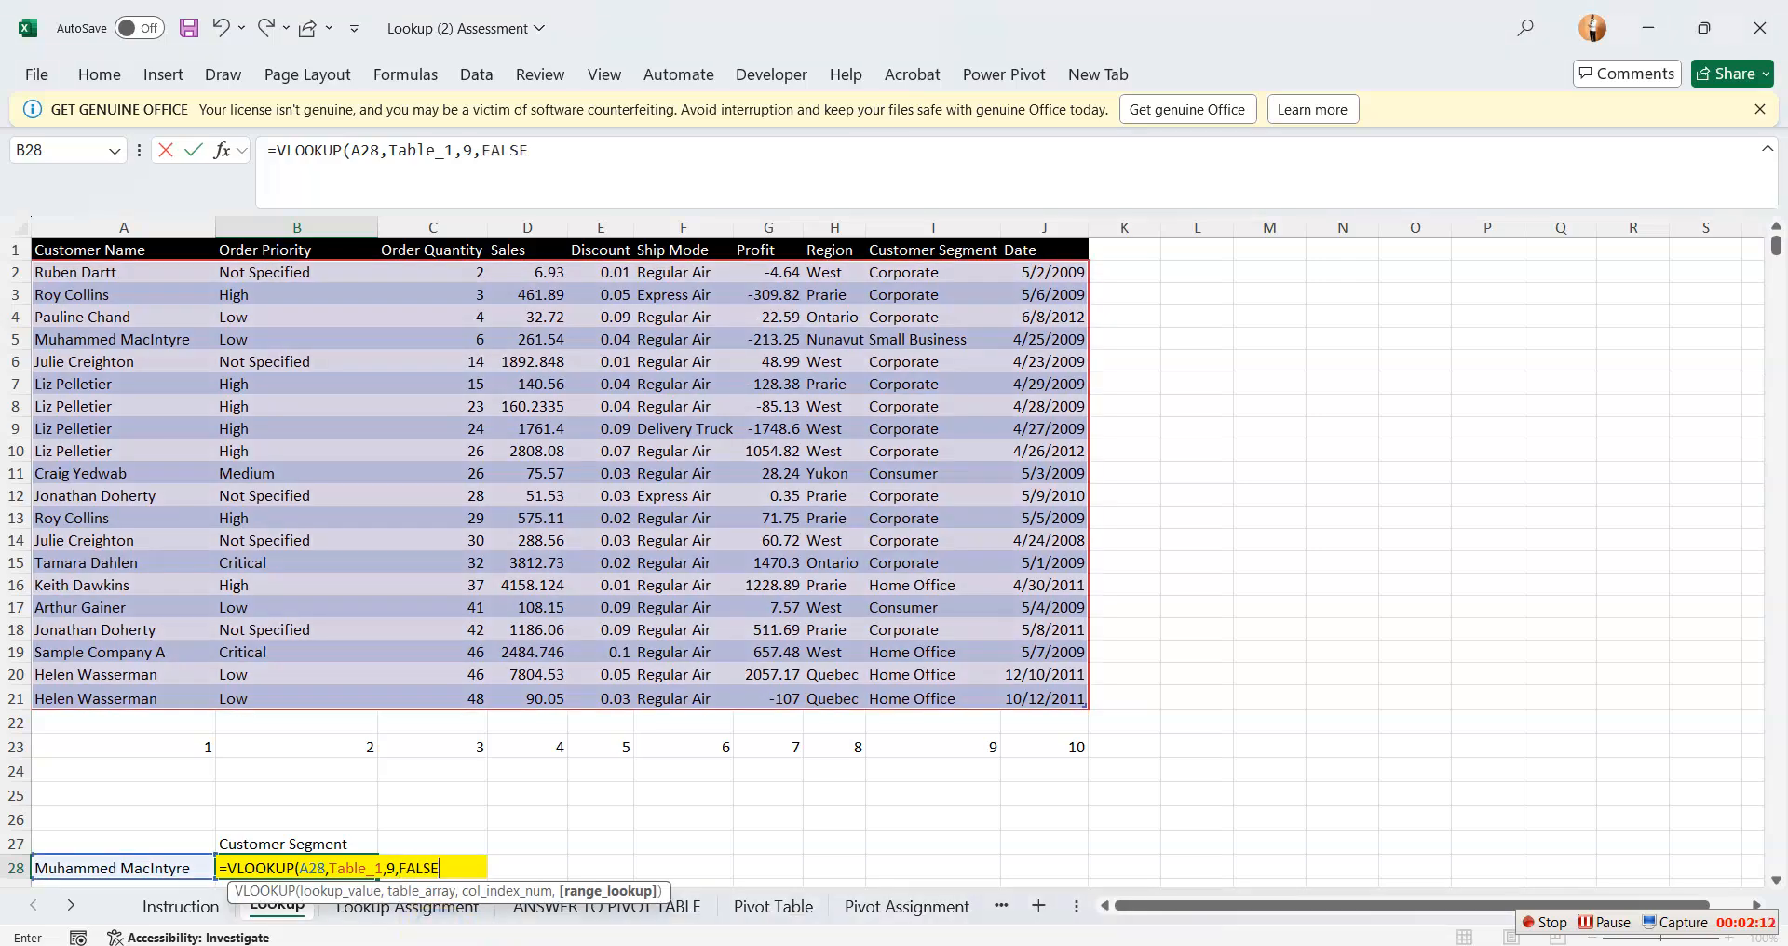
type(")")
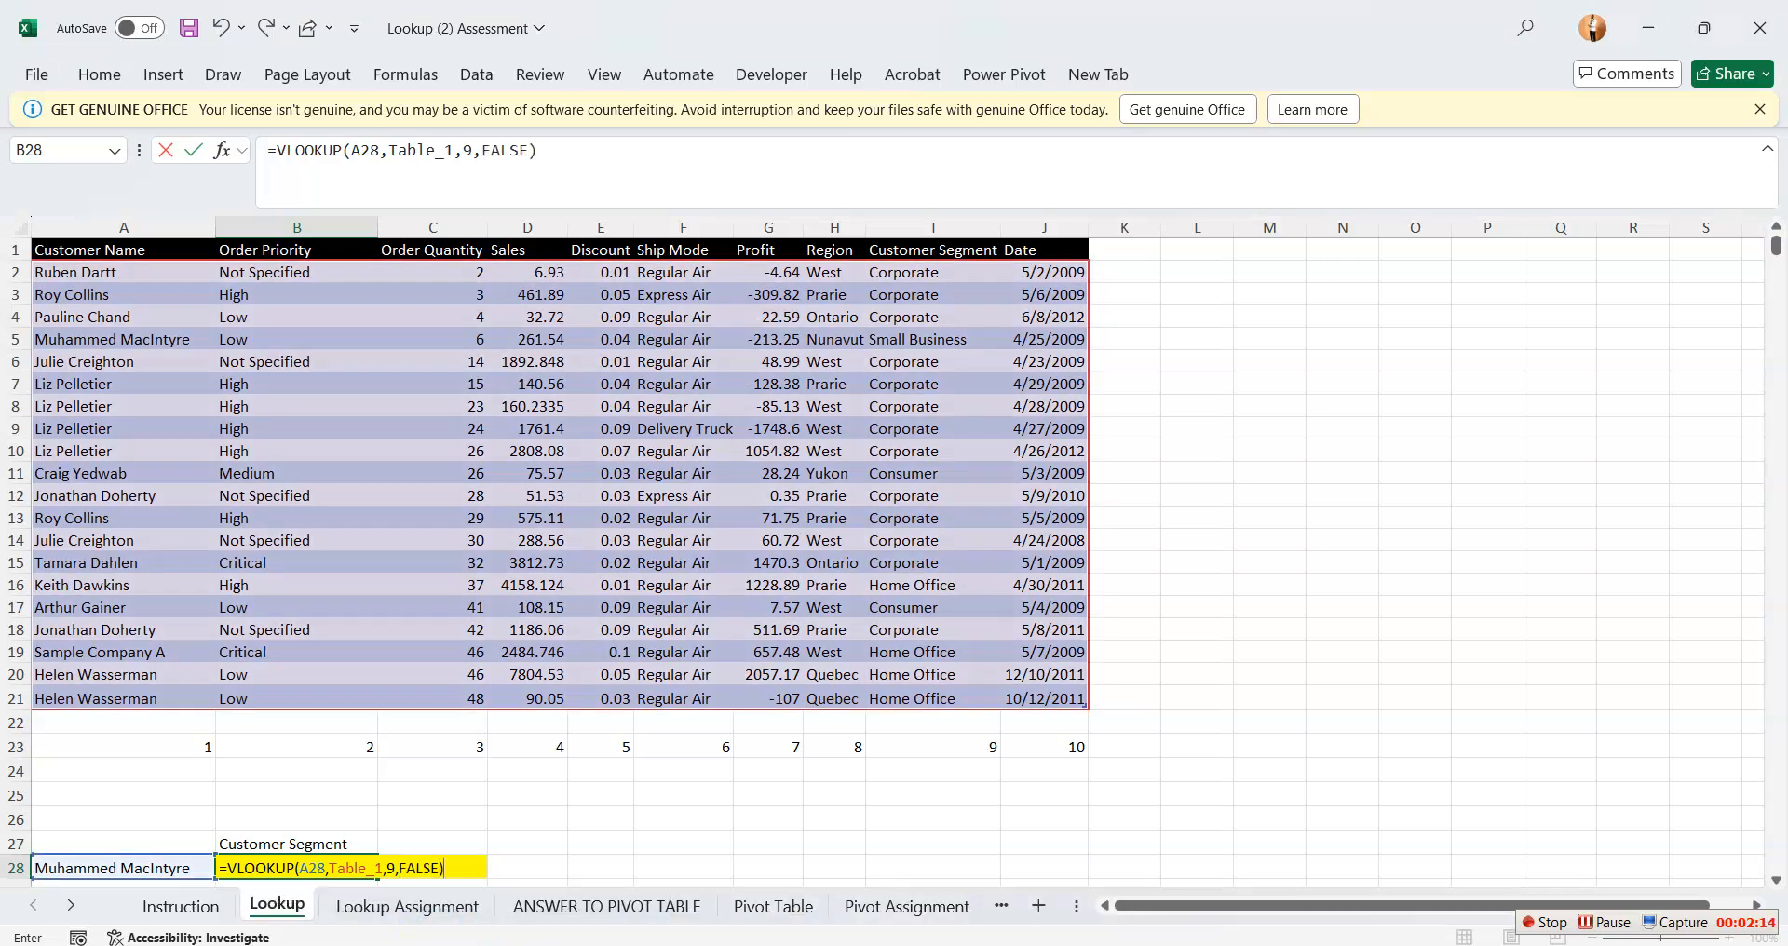
key("Return")
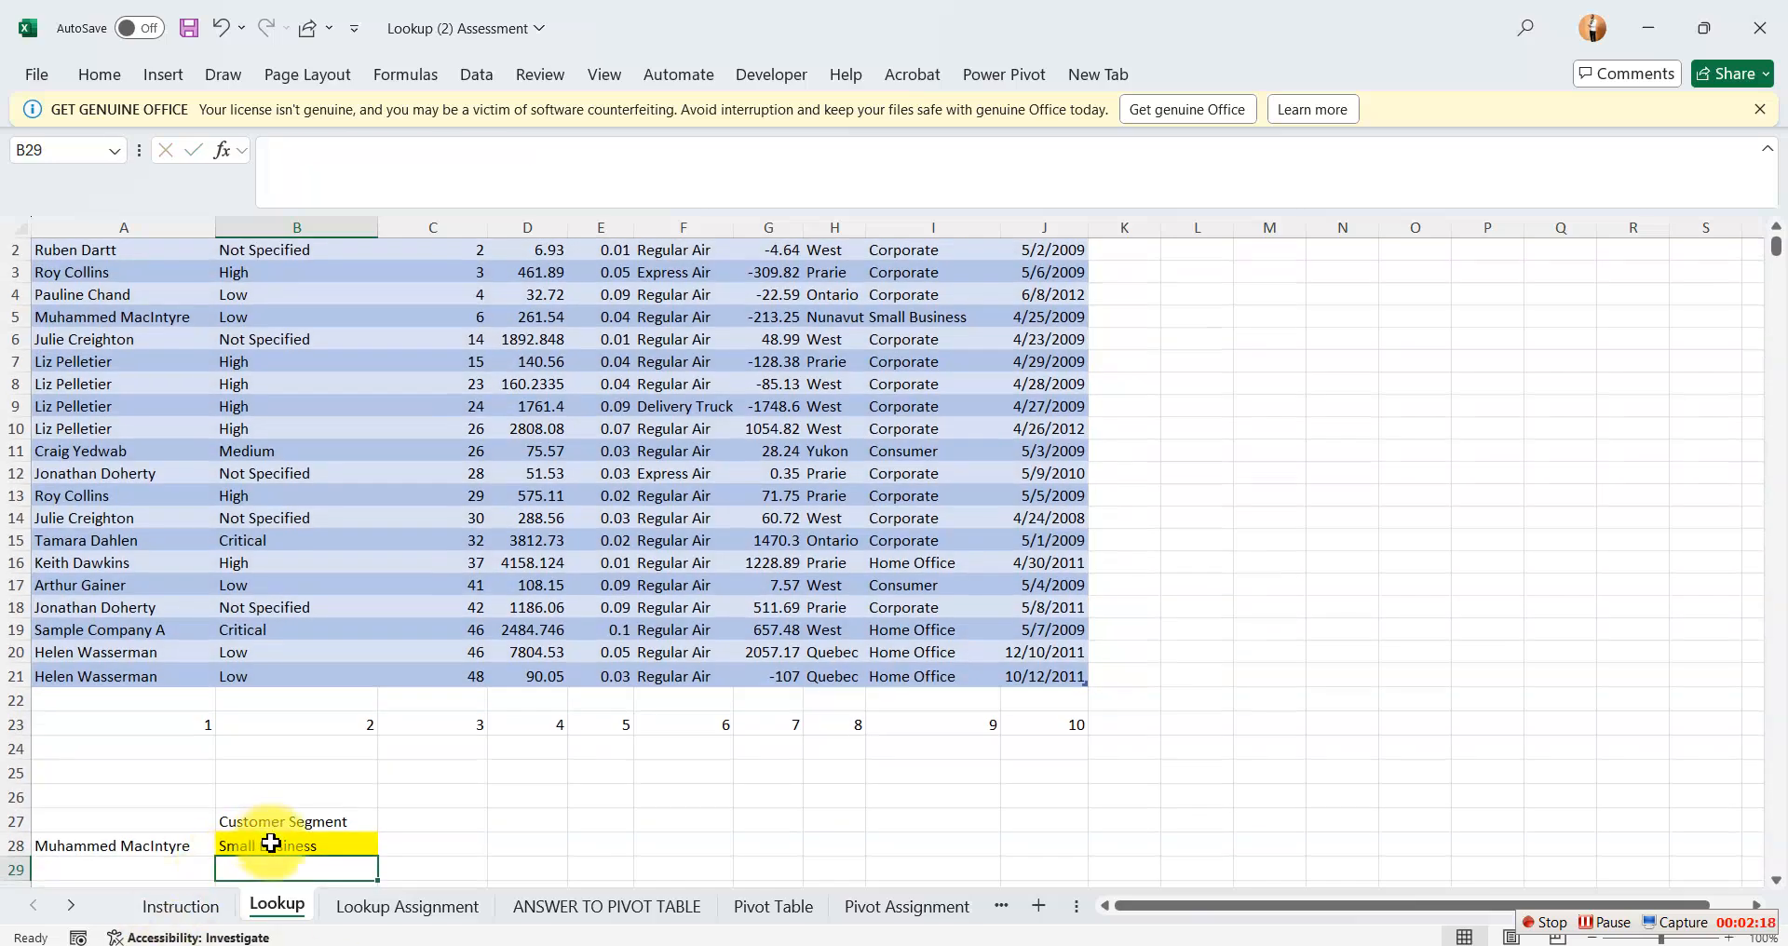
left_click(15, 317)
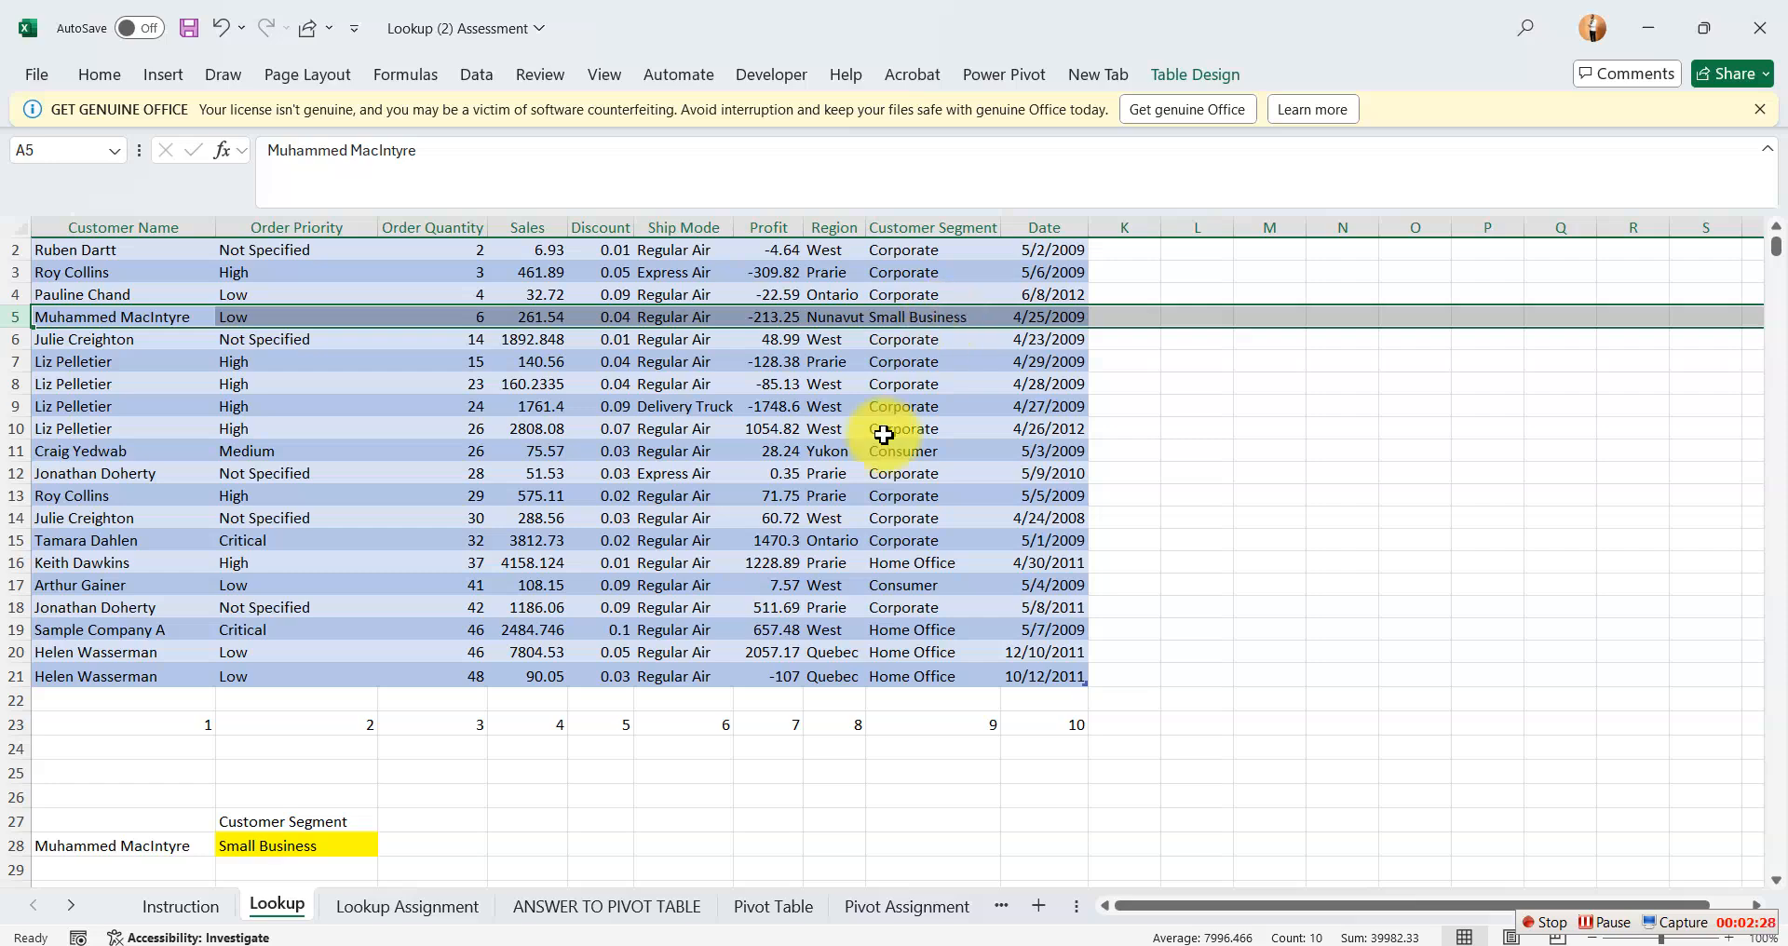
Insert the IFERROR function in front of the VLOOKUP in the B28 formula.
double_click(315, 848)
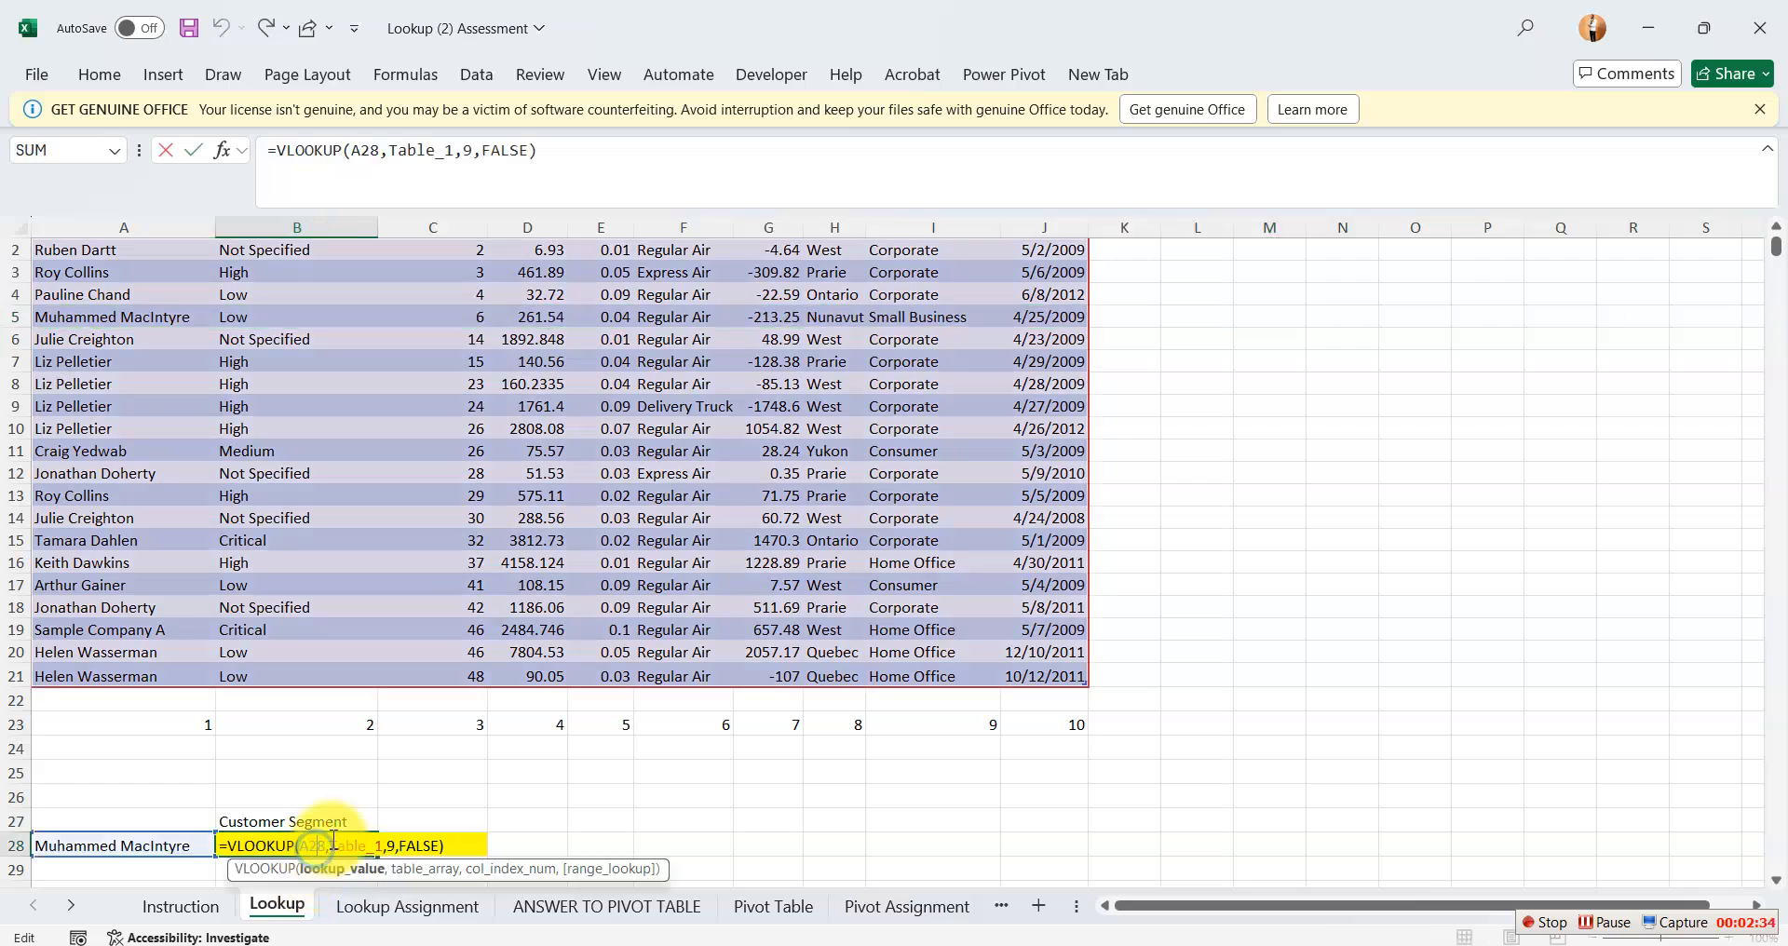
left_click(285, 157)
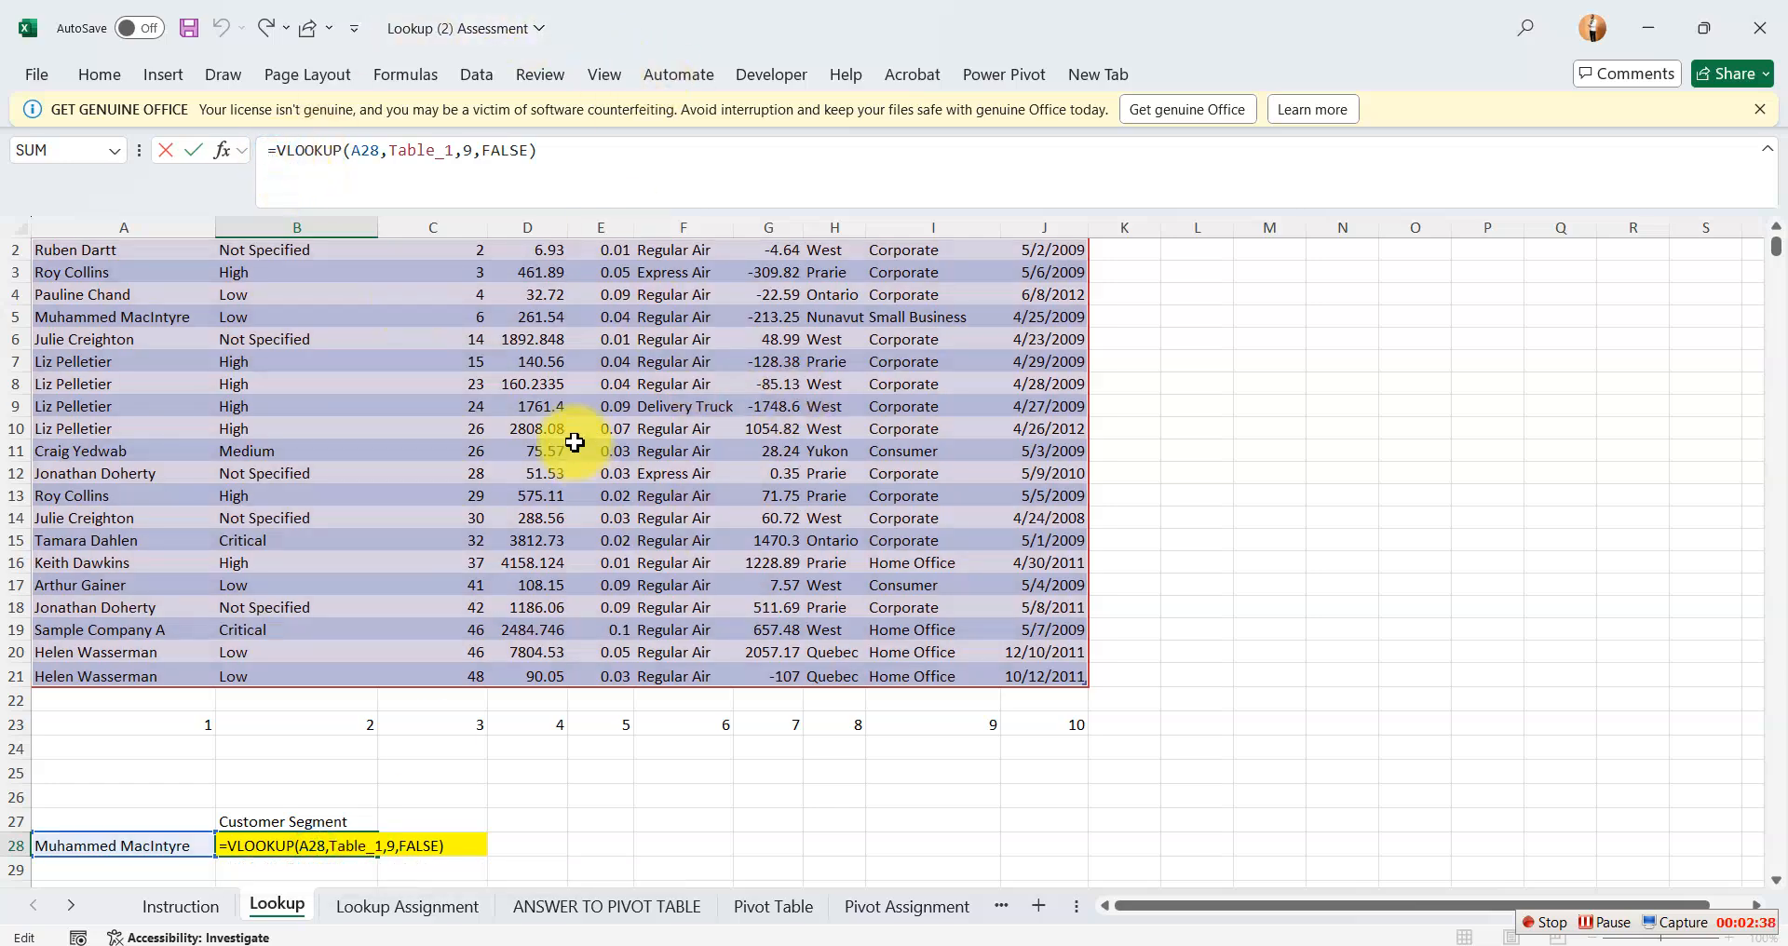
type("ife")
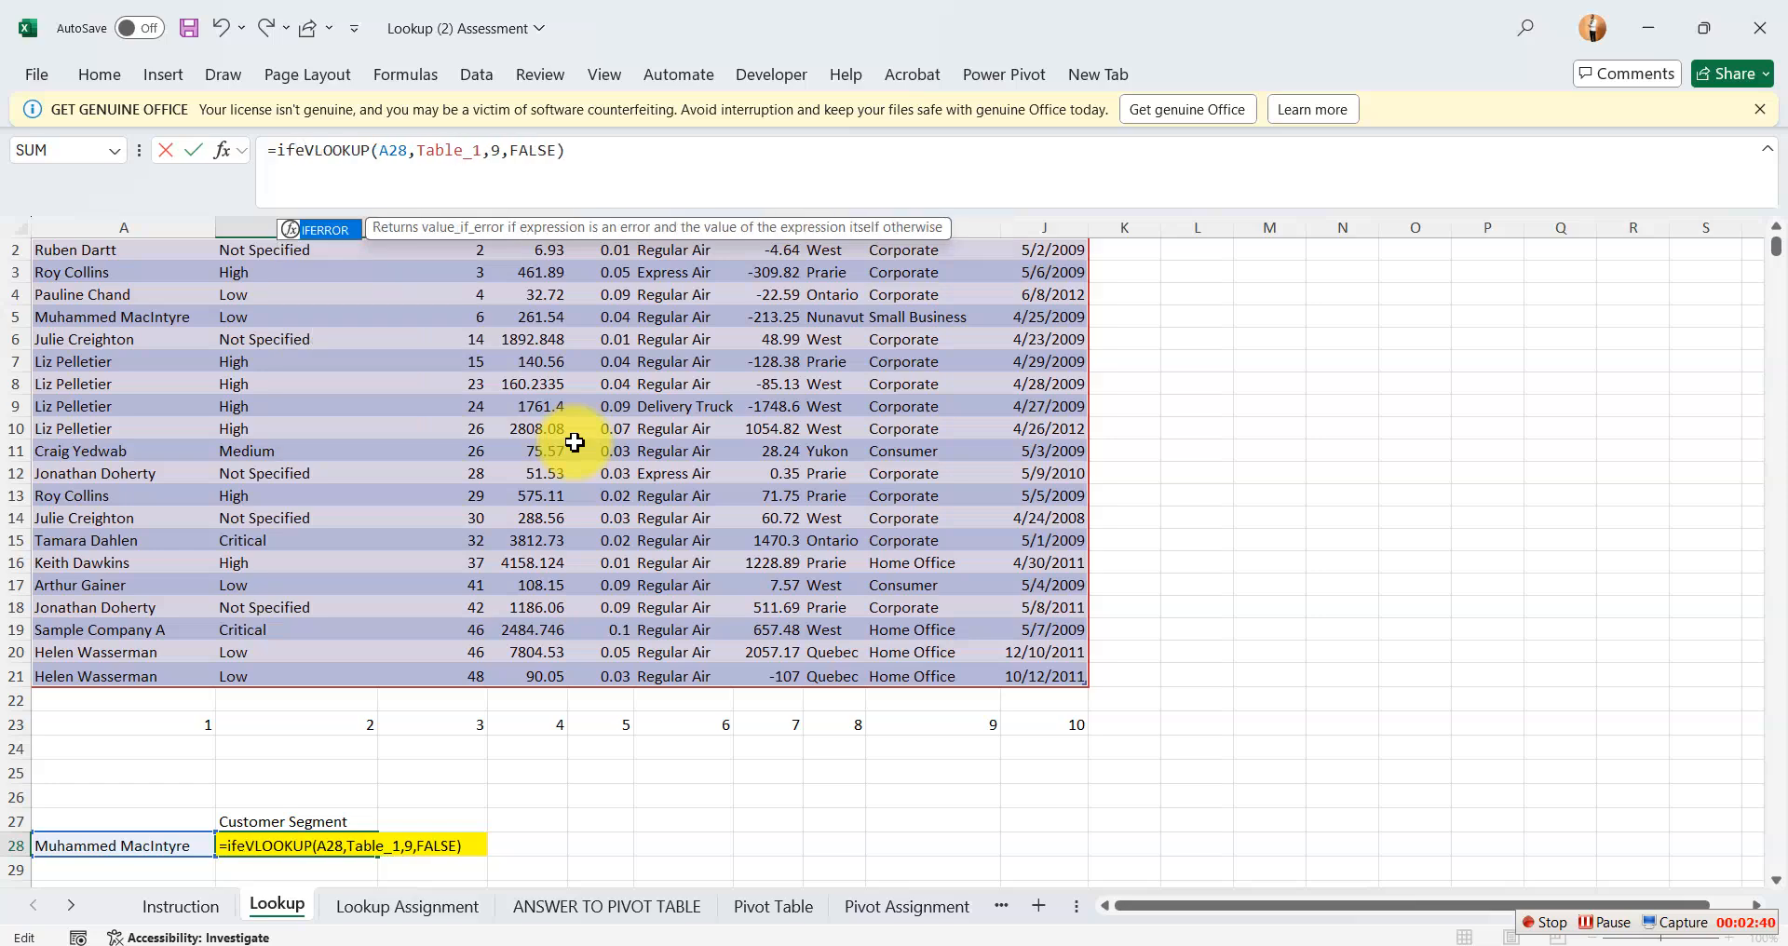
key("Tab")
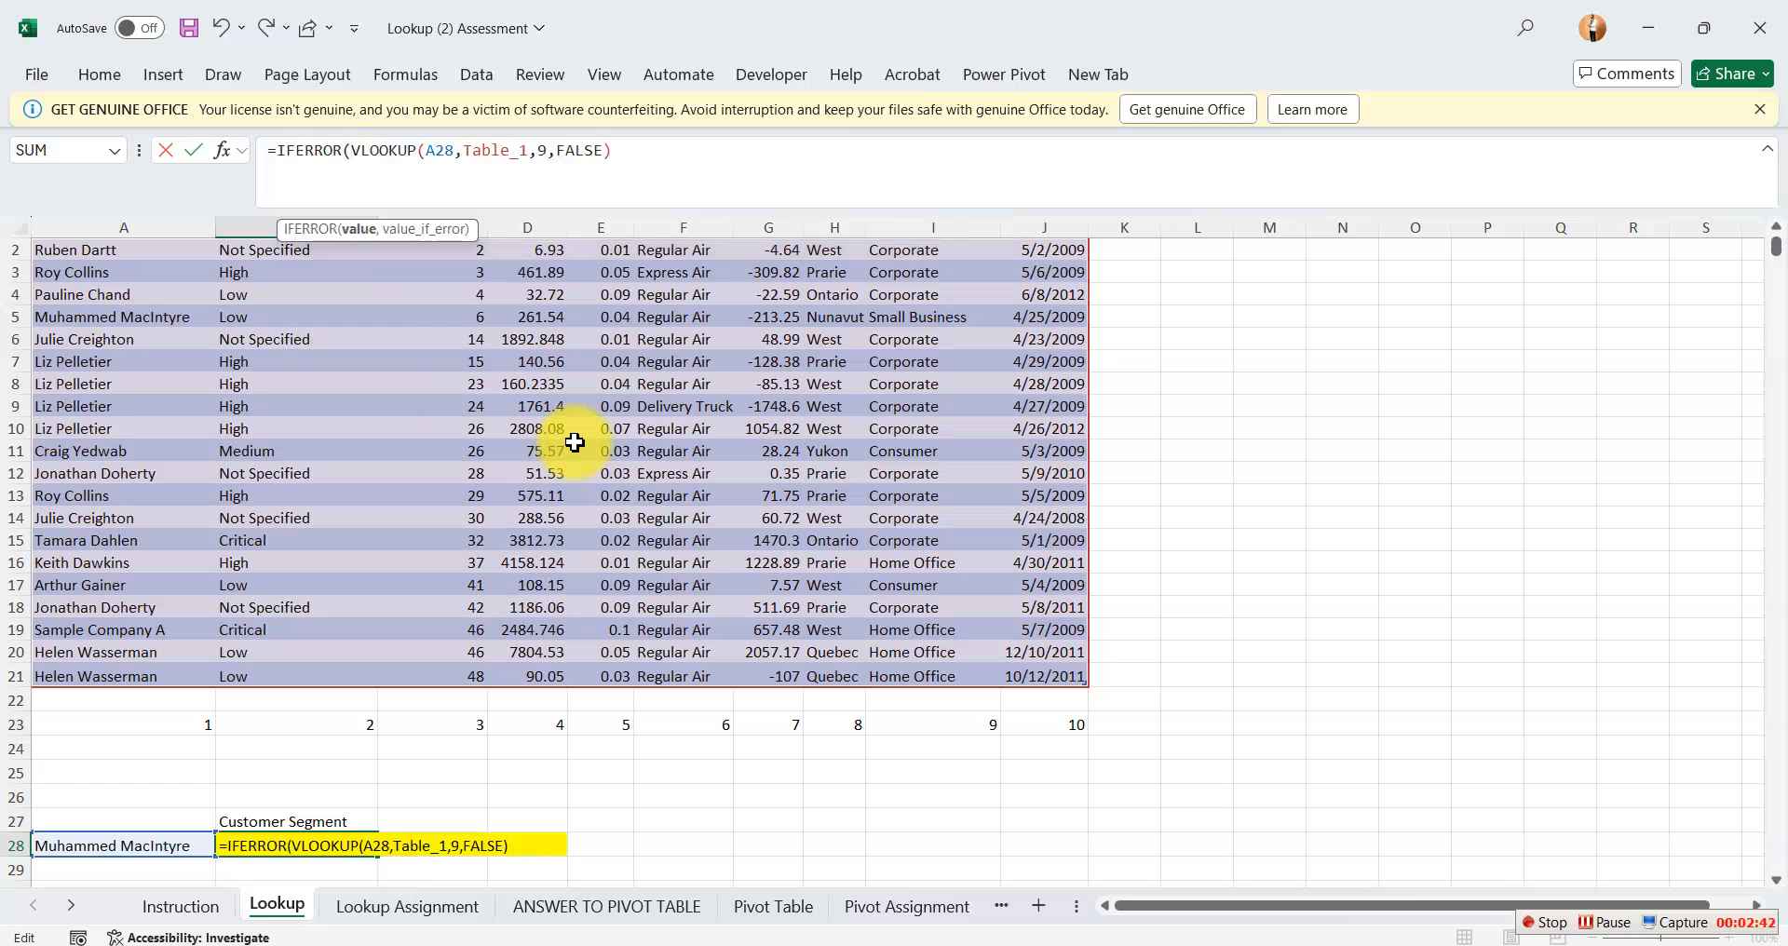
Try to finish the IFERROR formula in B28 by adding "") directly after the VLOOKUP.
left_click(617, 152)
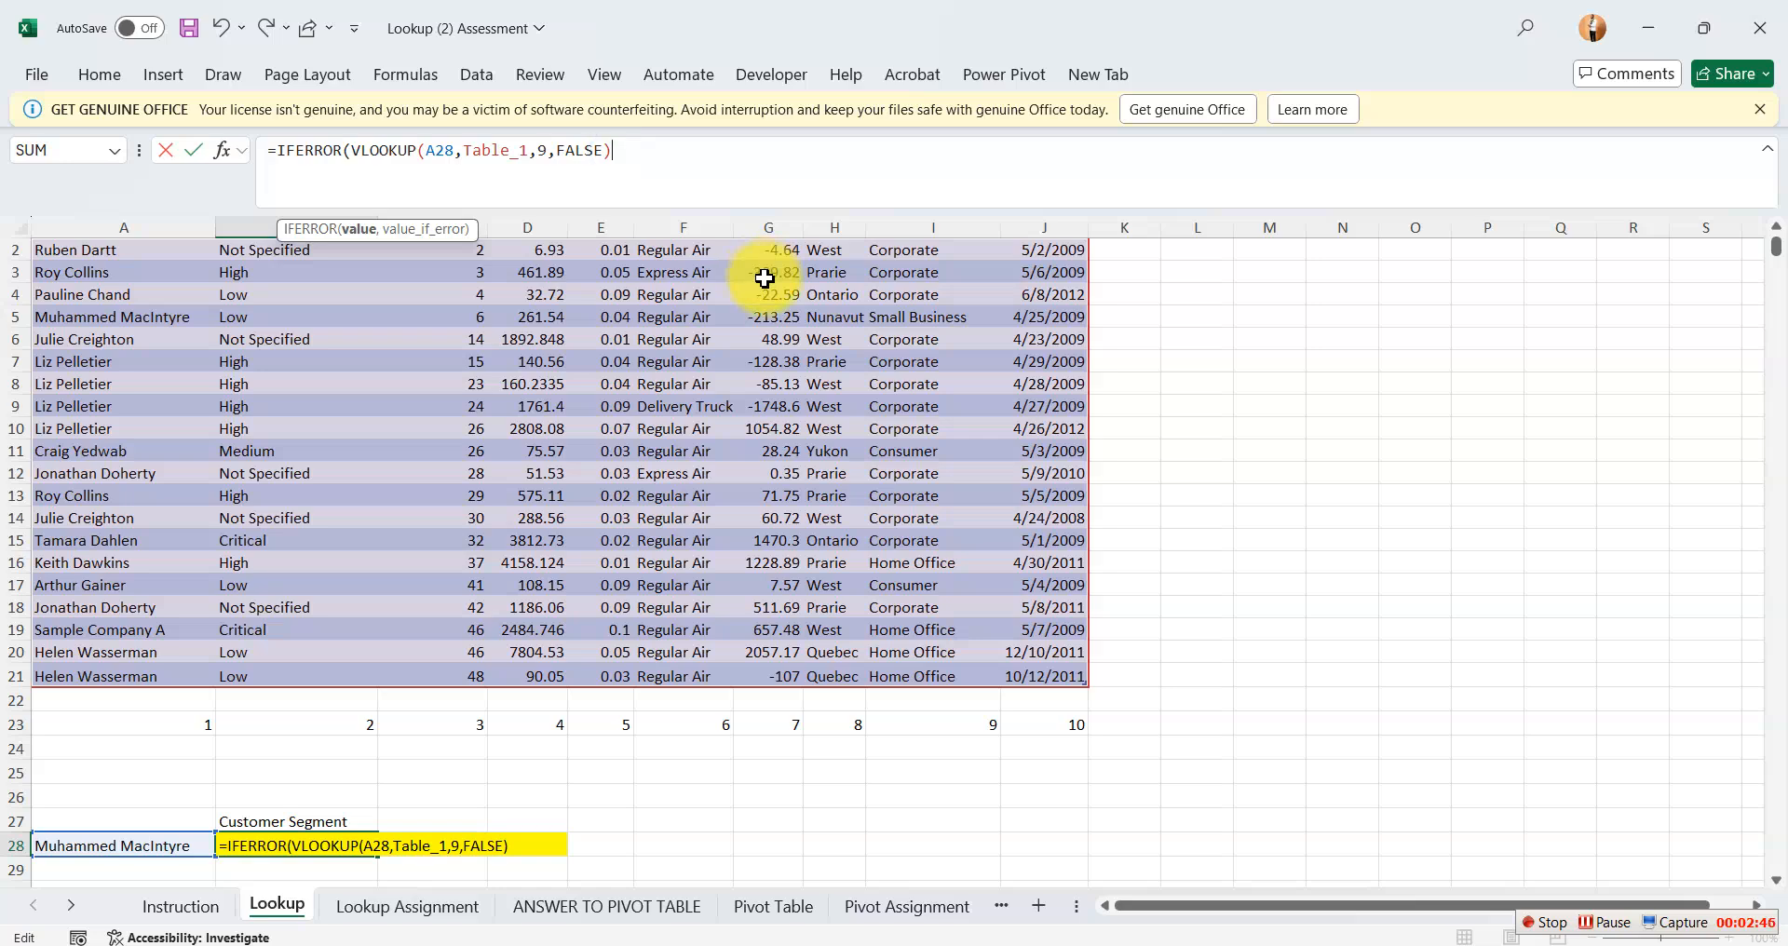
type("\"\")")
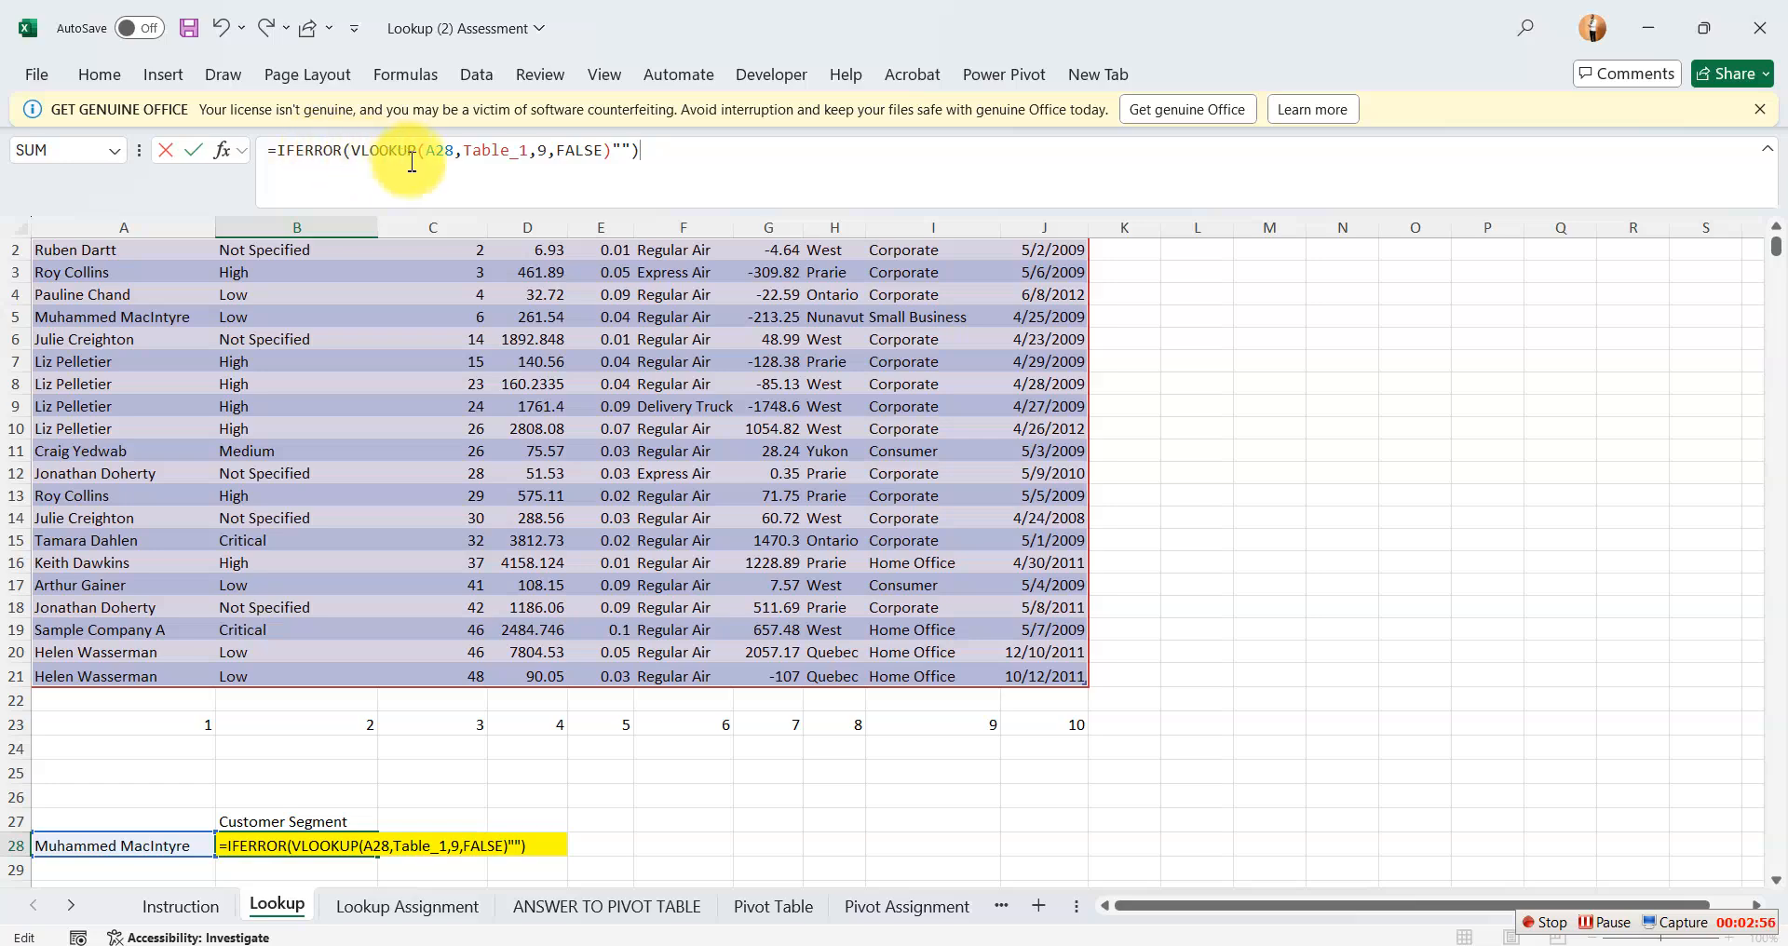
left_click(615, 153)
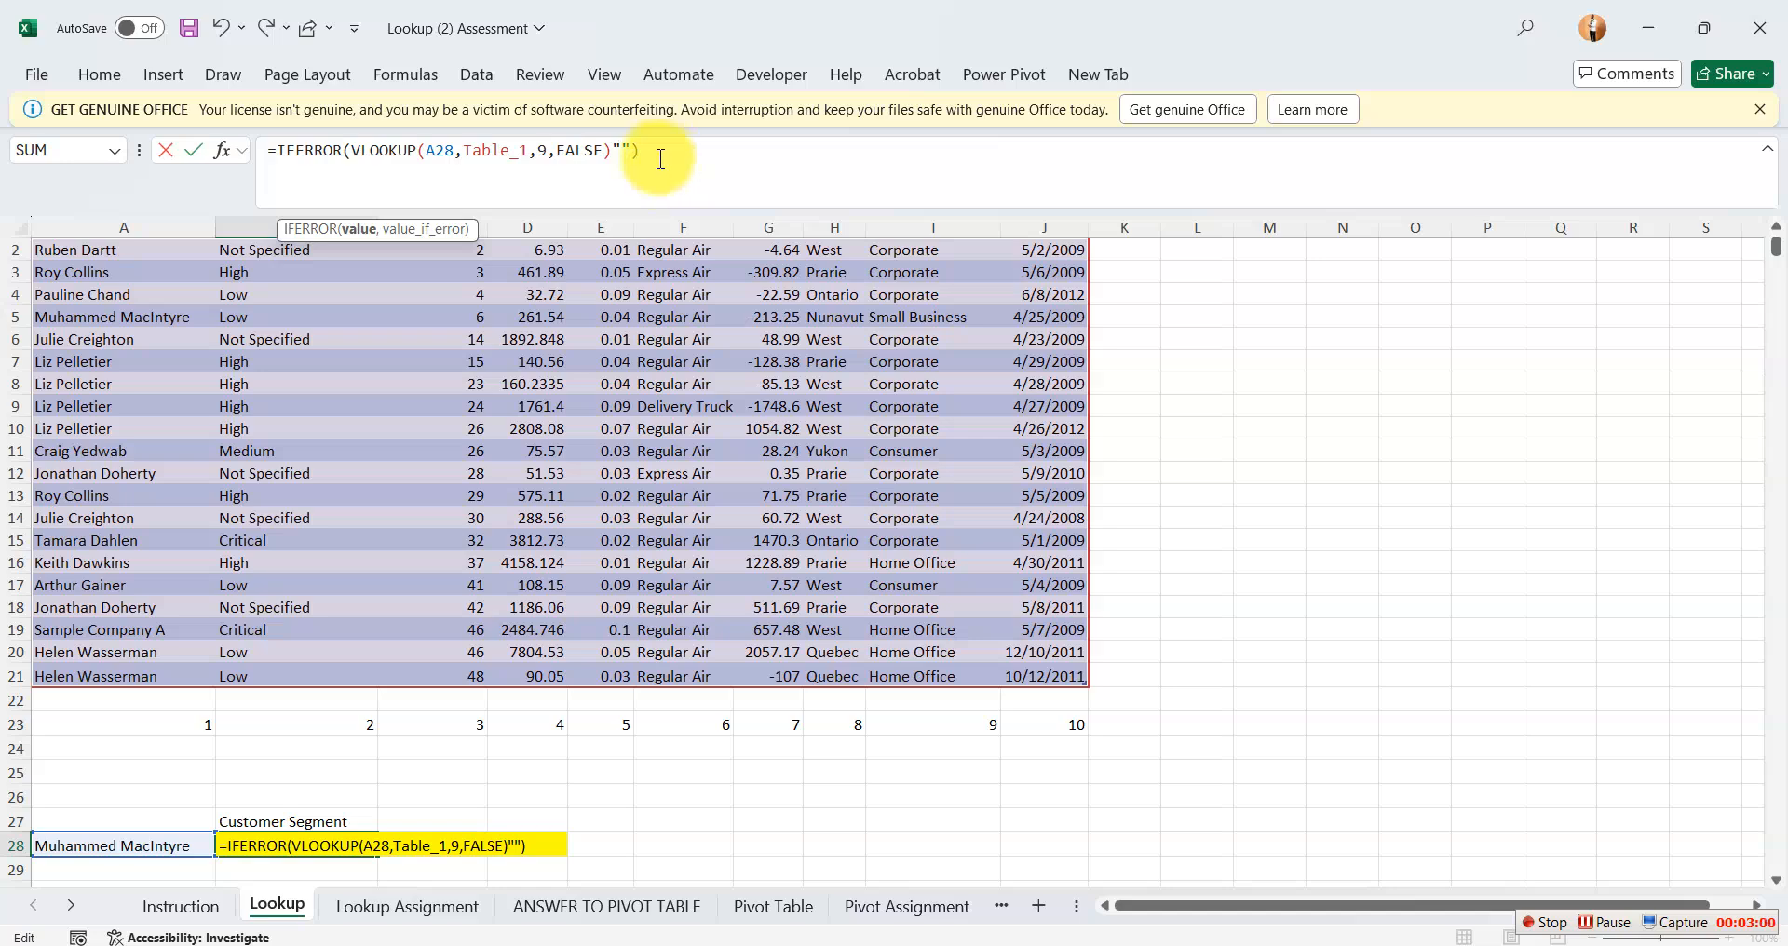
key("Return")
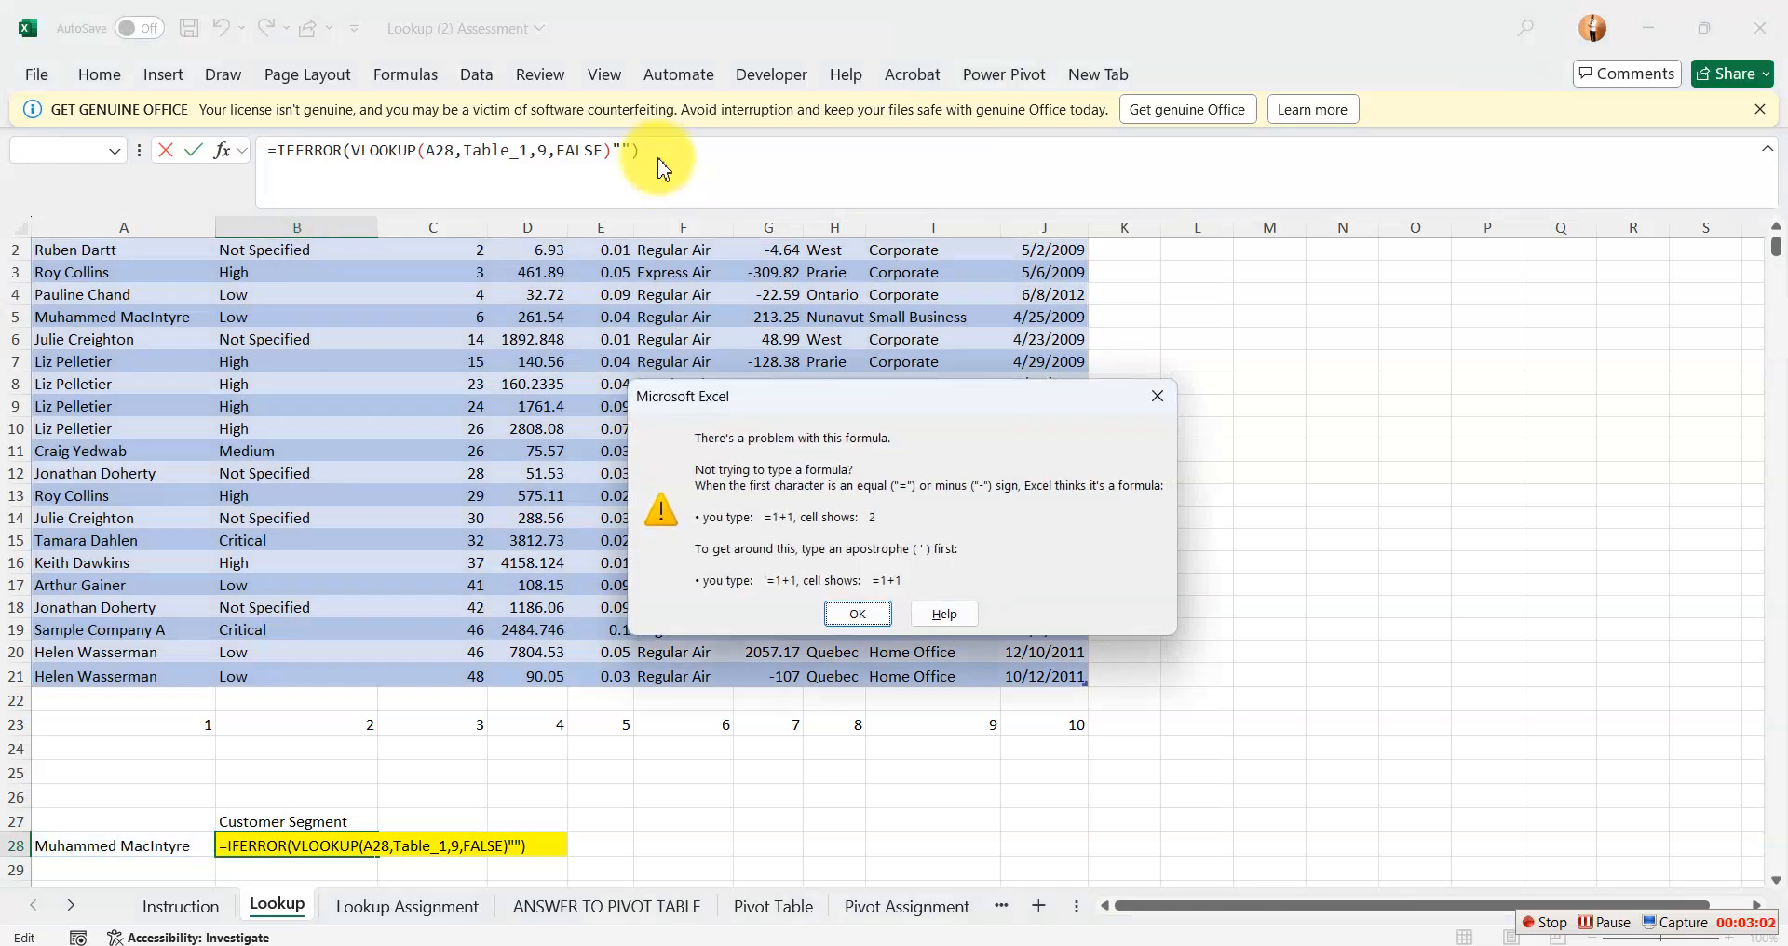
left_click(865, 619)
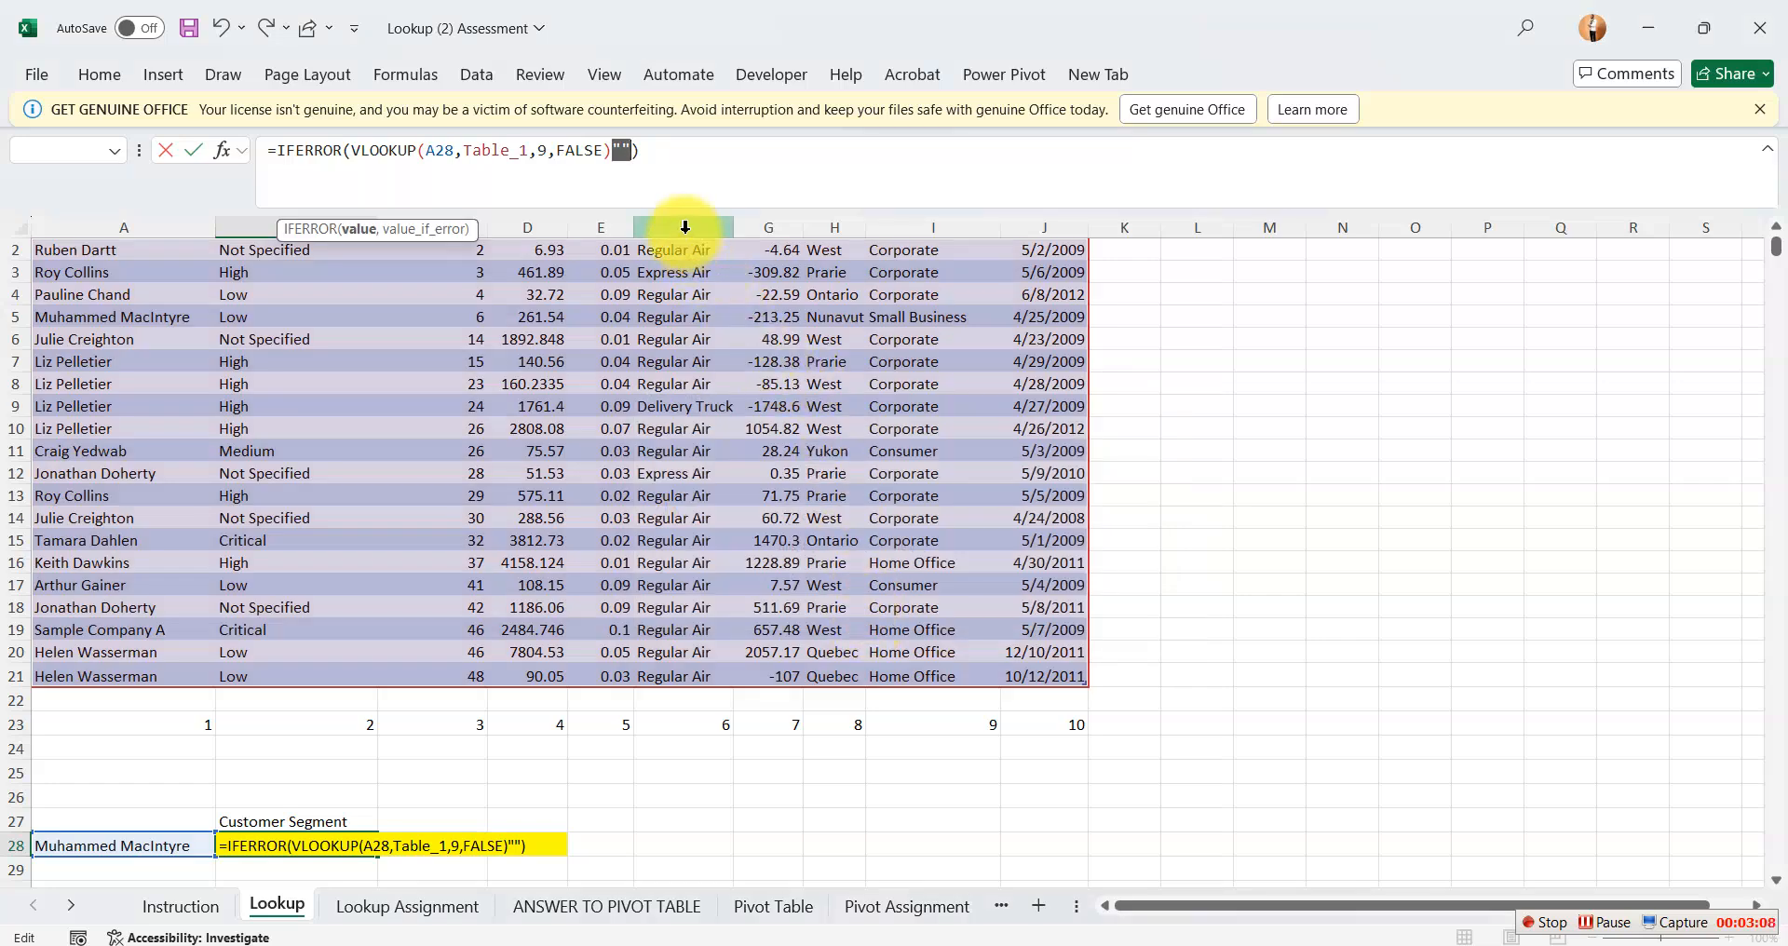
Add a comma before the empty string so that B28 holds =IFERROR(VLOOKUP(A28,Table_1,9,FALSE),"").
left_click(614, 151)
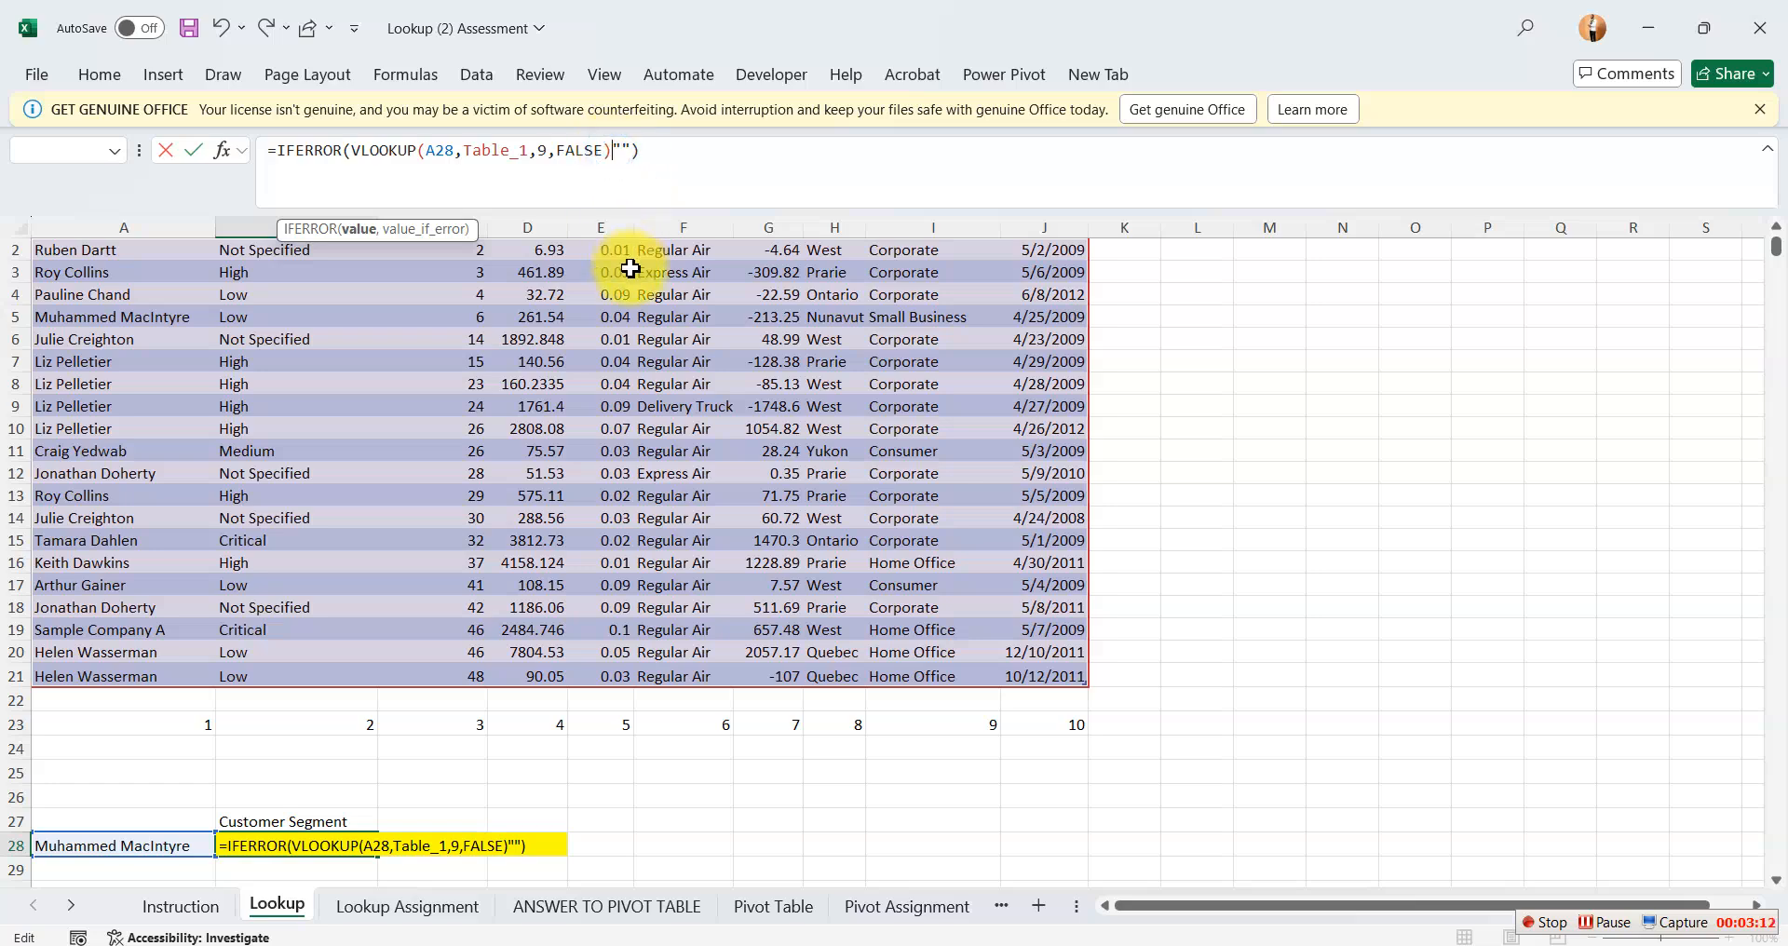
type(",")
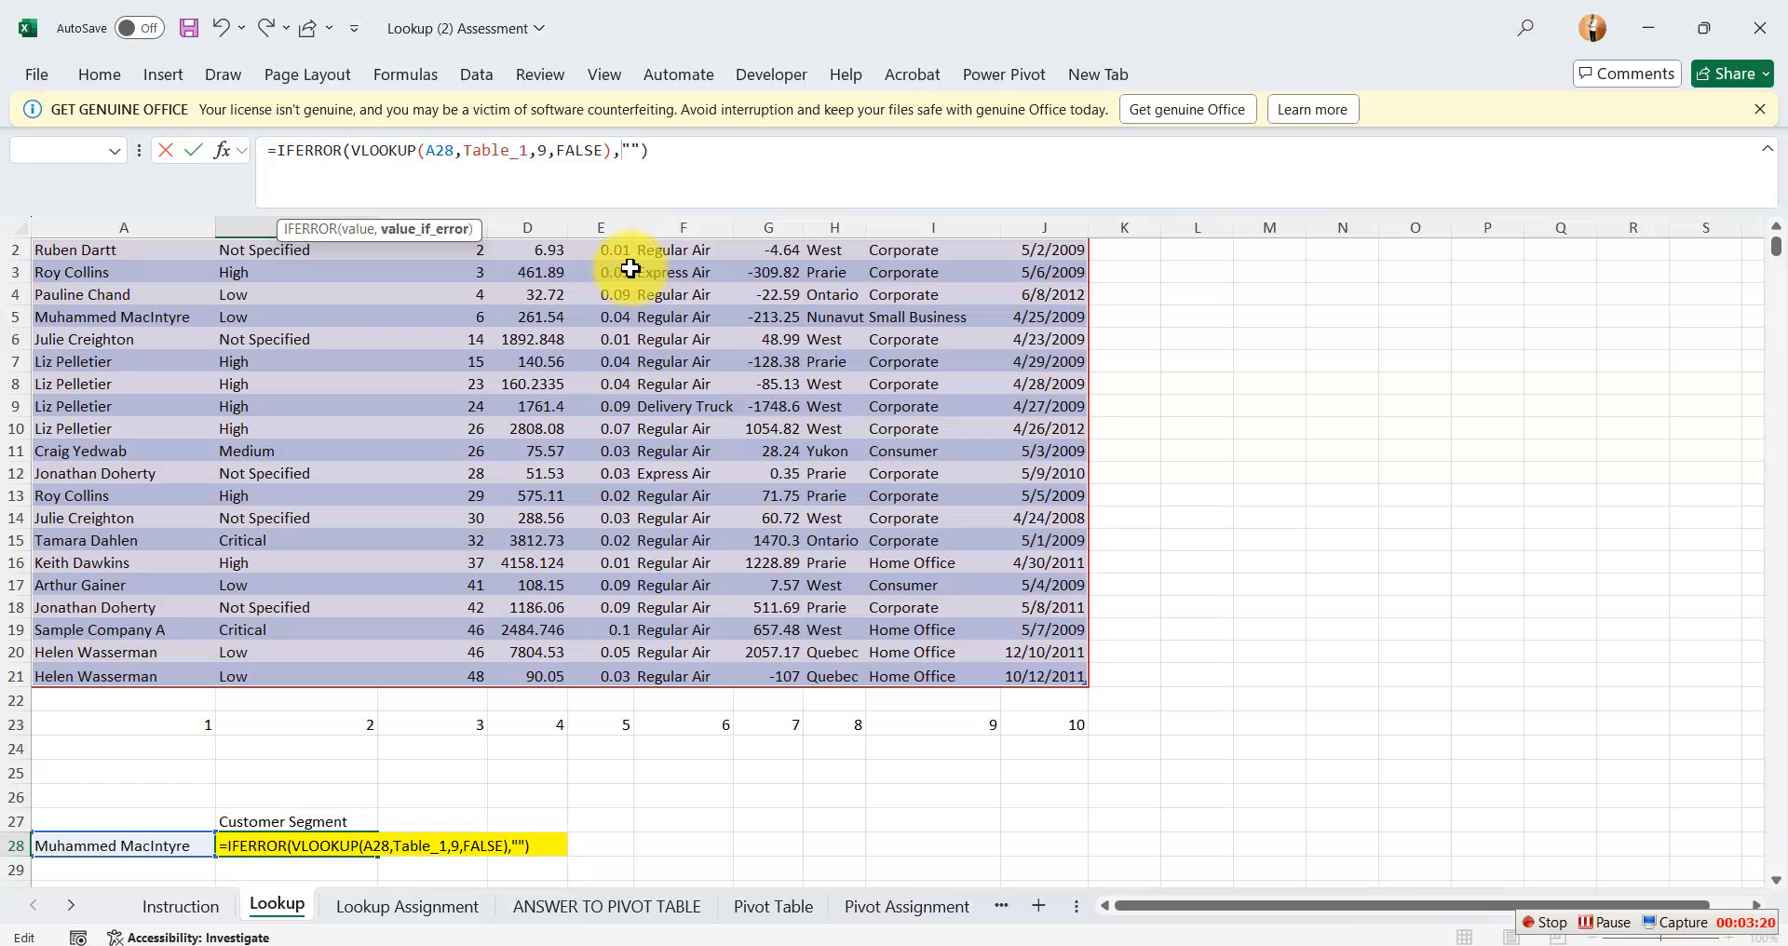
key("Return")
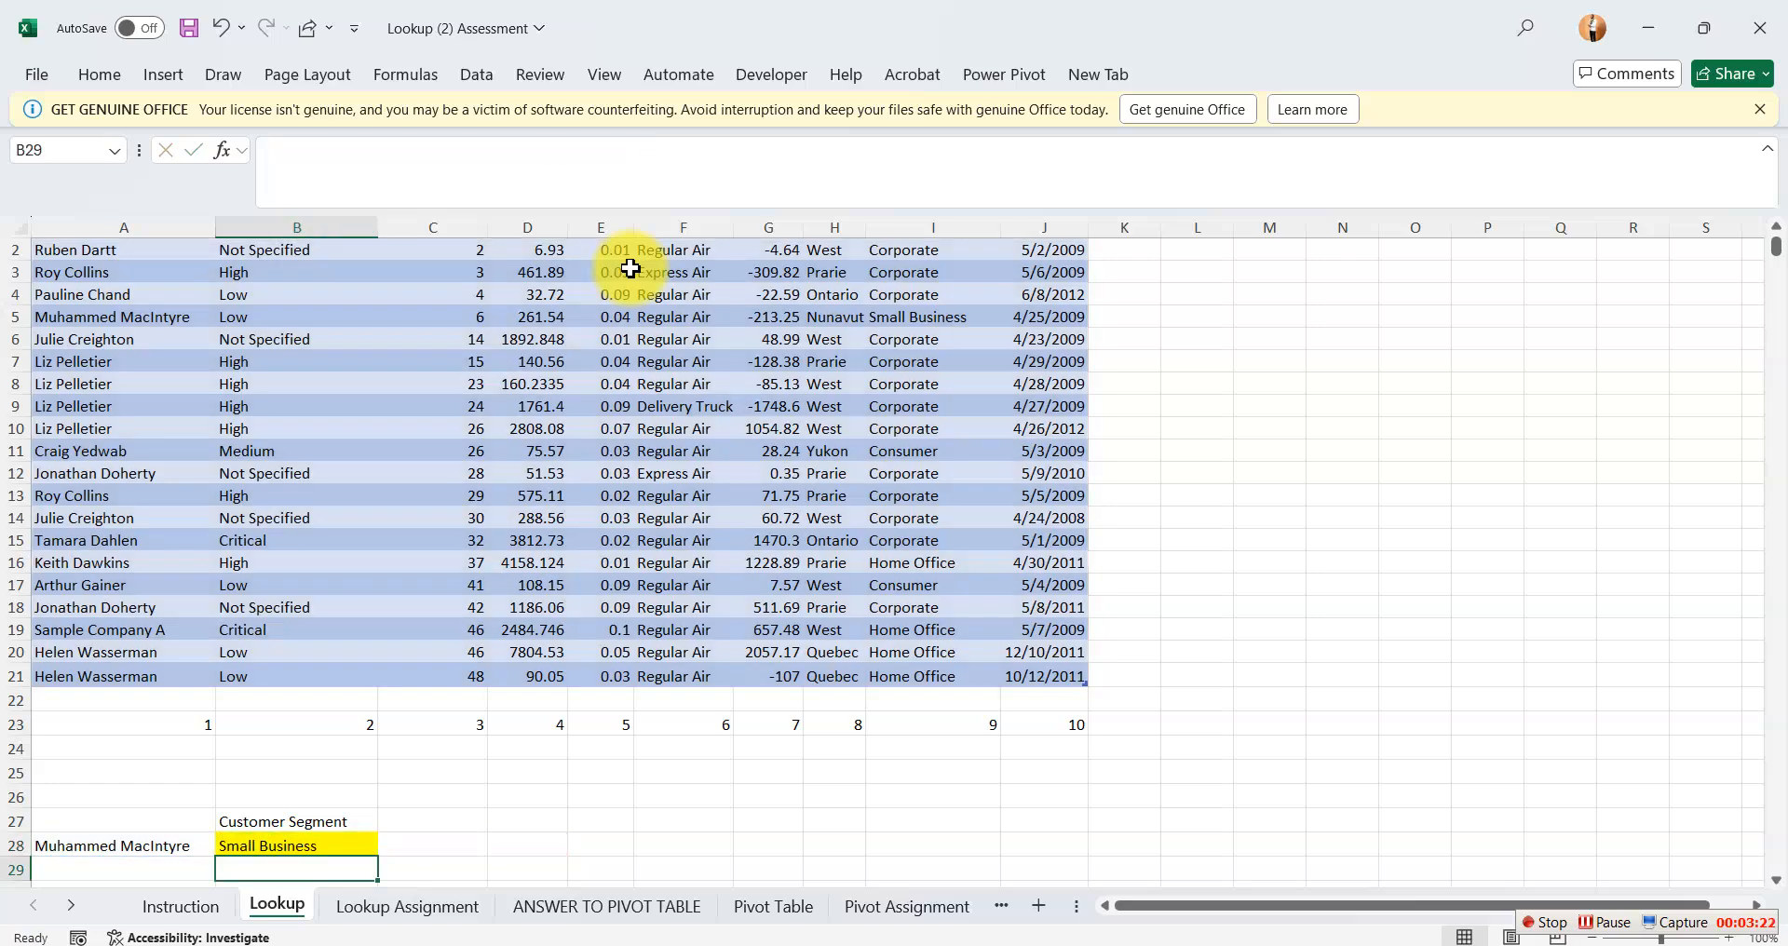
left_click(347, 843)
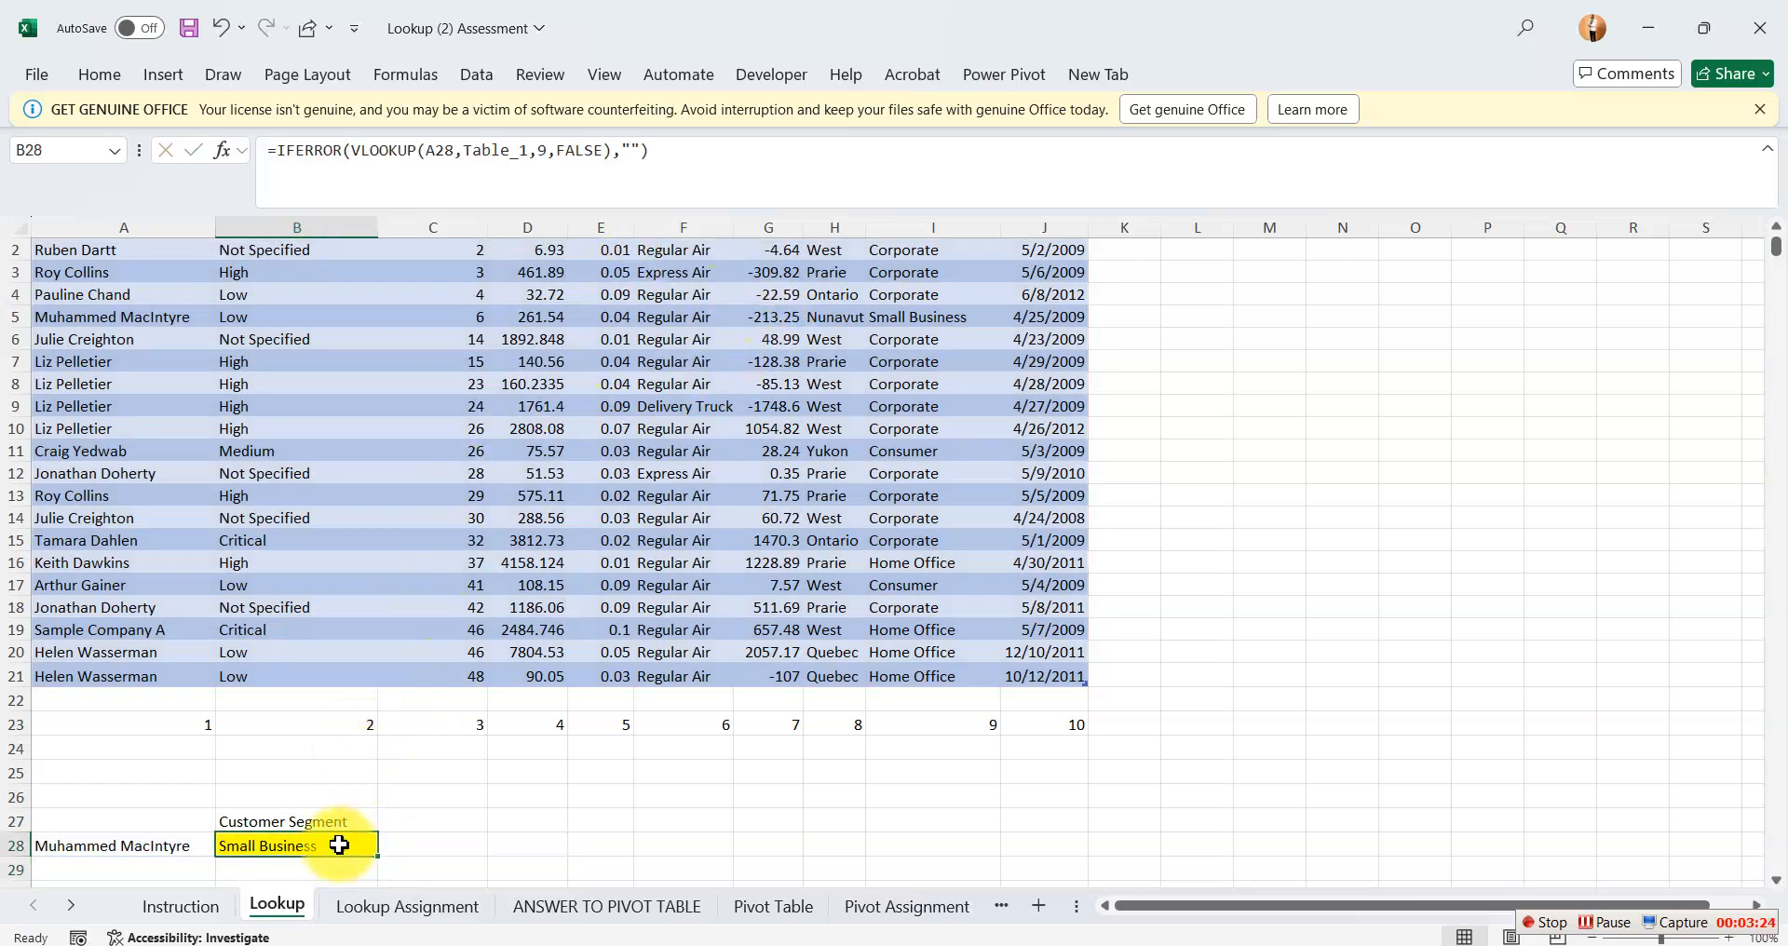
Start a VLOOKUP formula in Customer Segment cell F11 of the Lookup Assignment sheet with E11 as the lookup value.
left_click(433, 841)
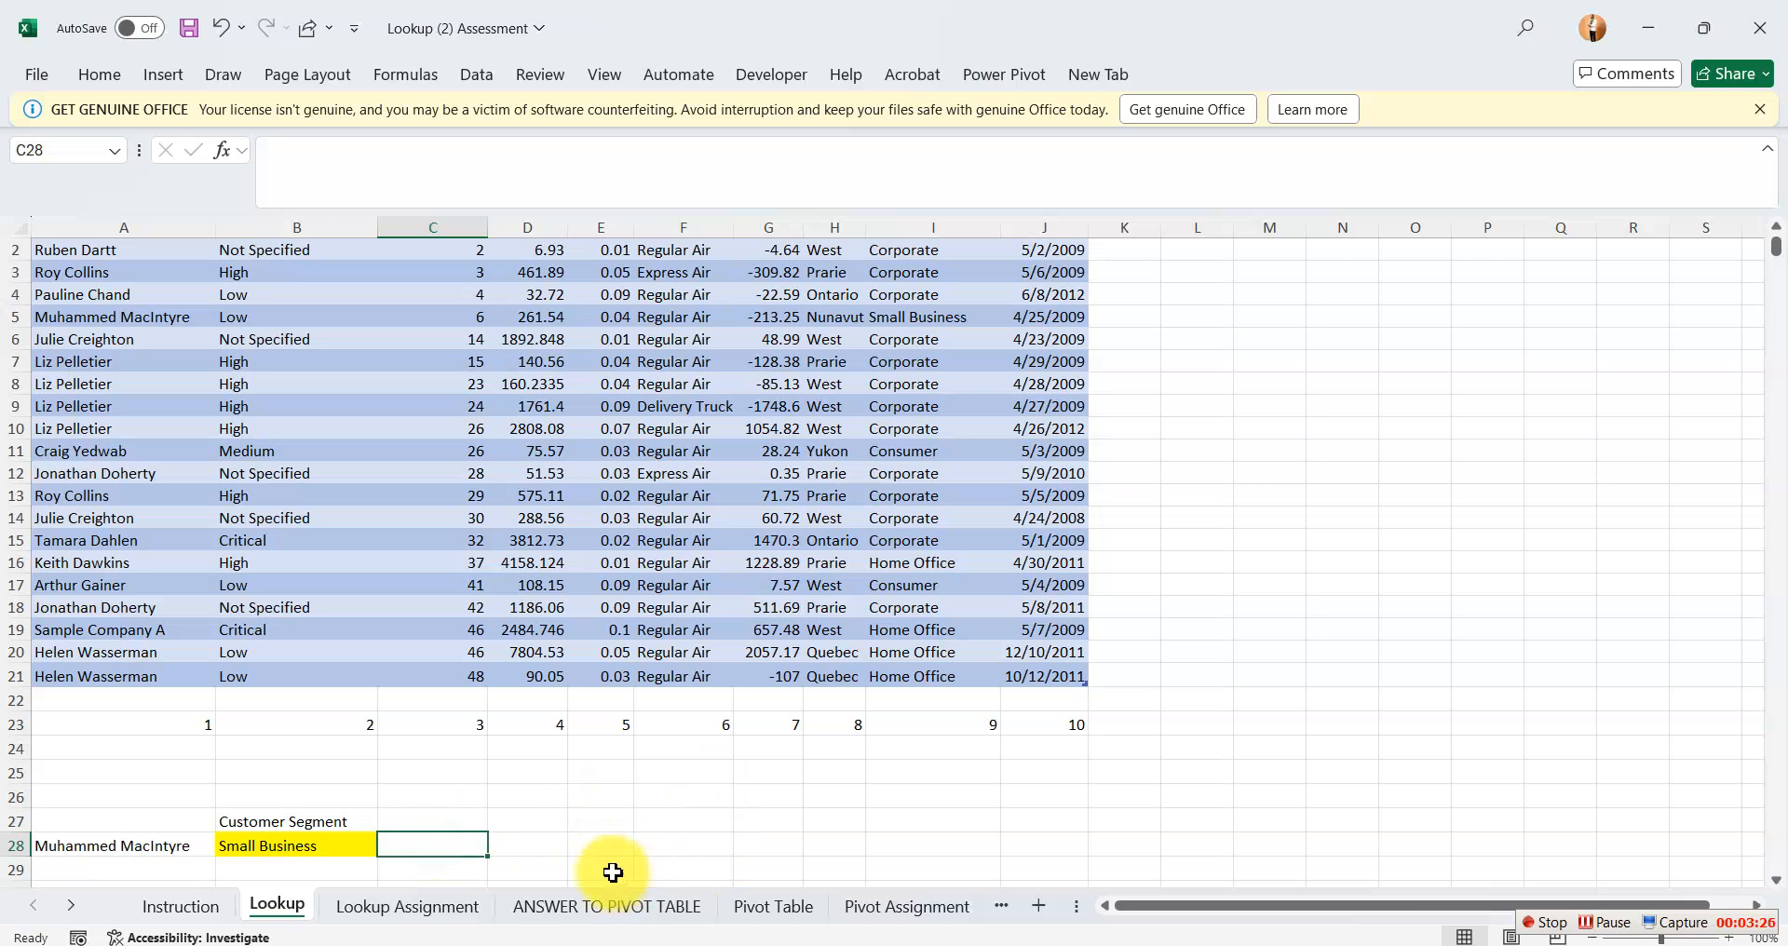
left_click(405, 906)
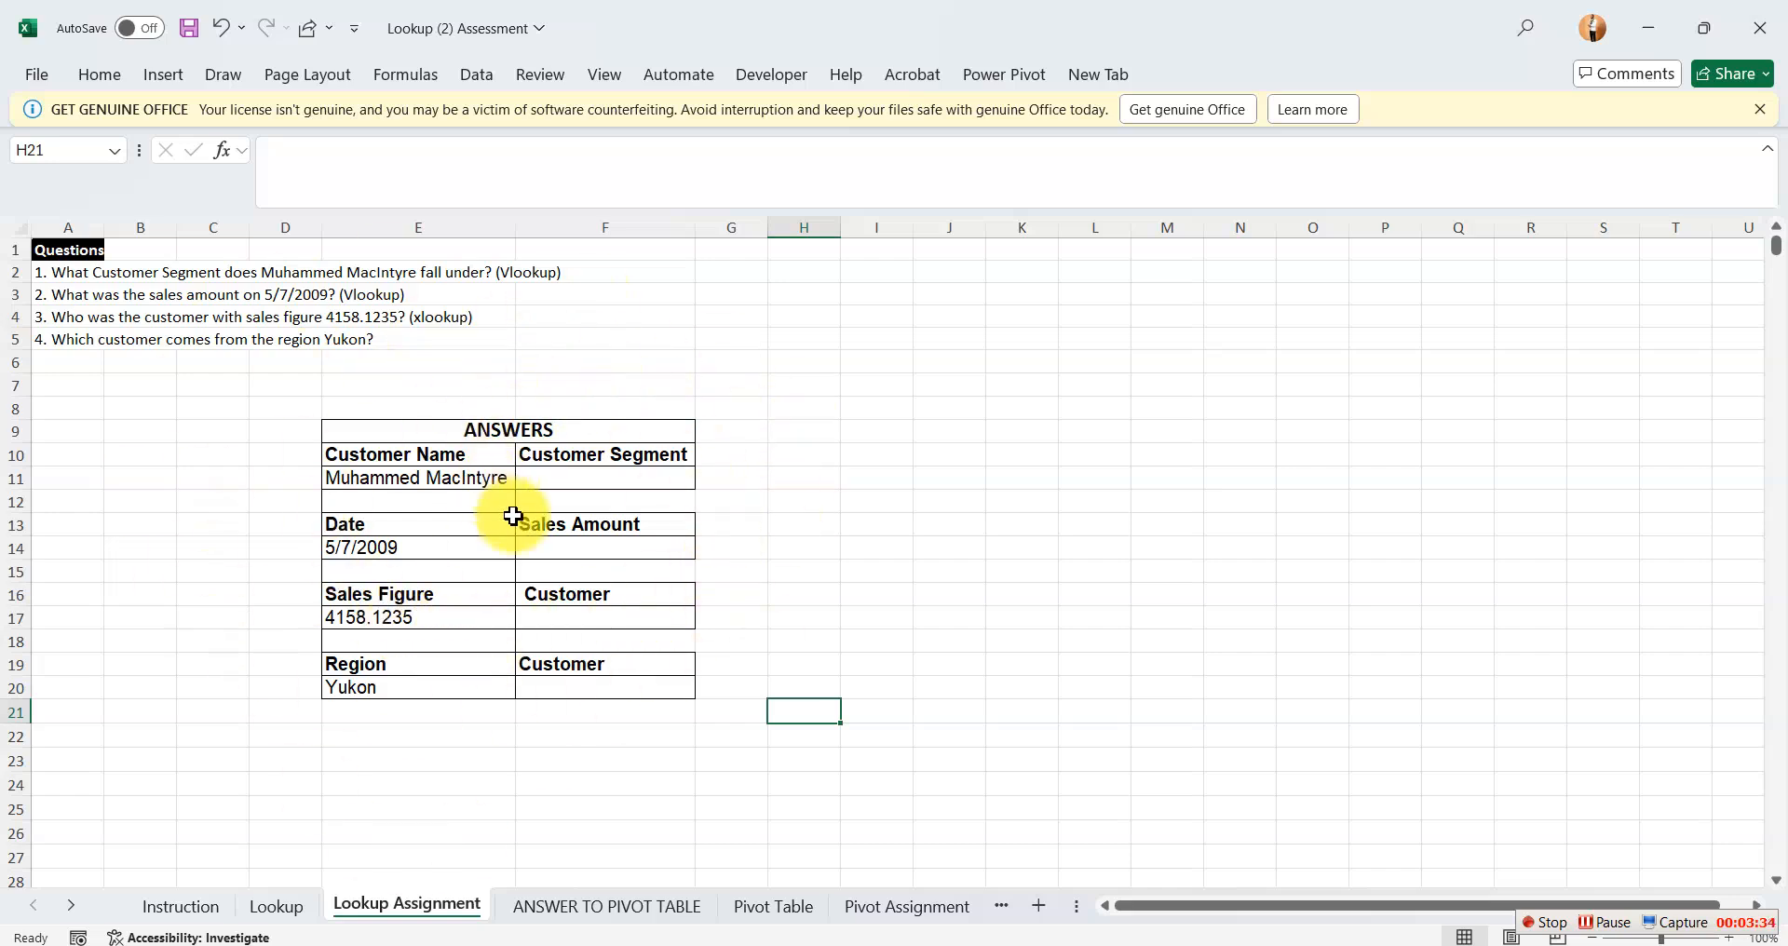
left_click(584, 481)
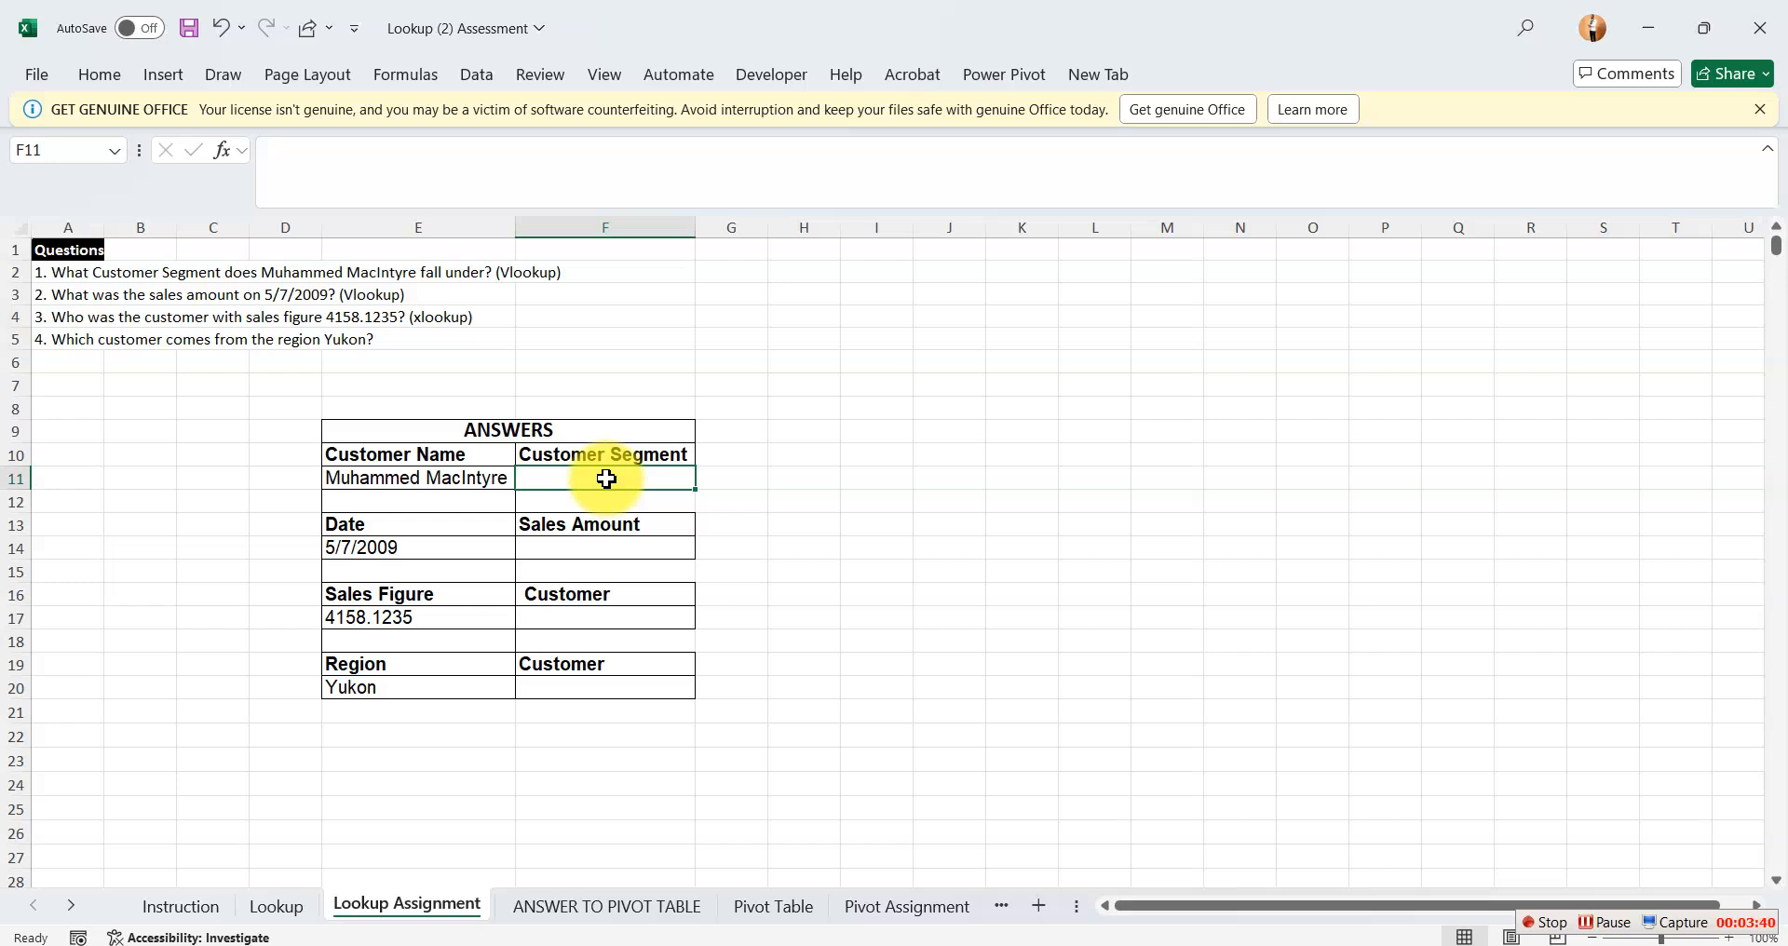
type("=")
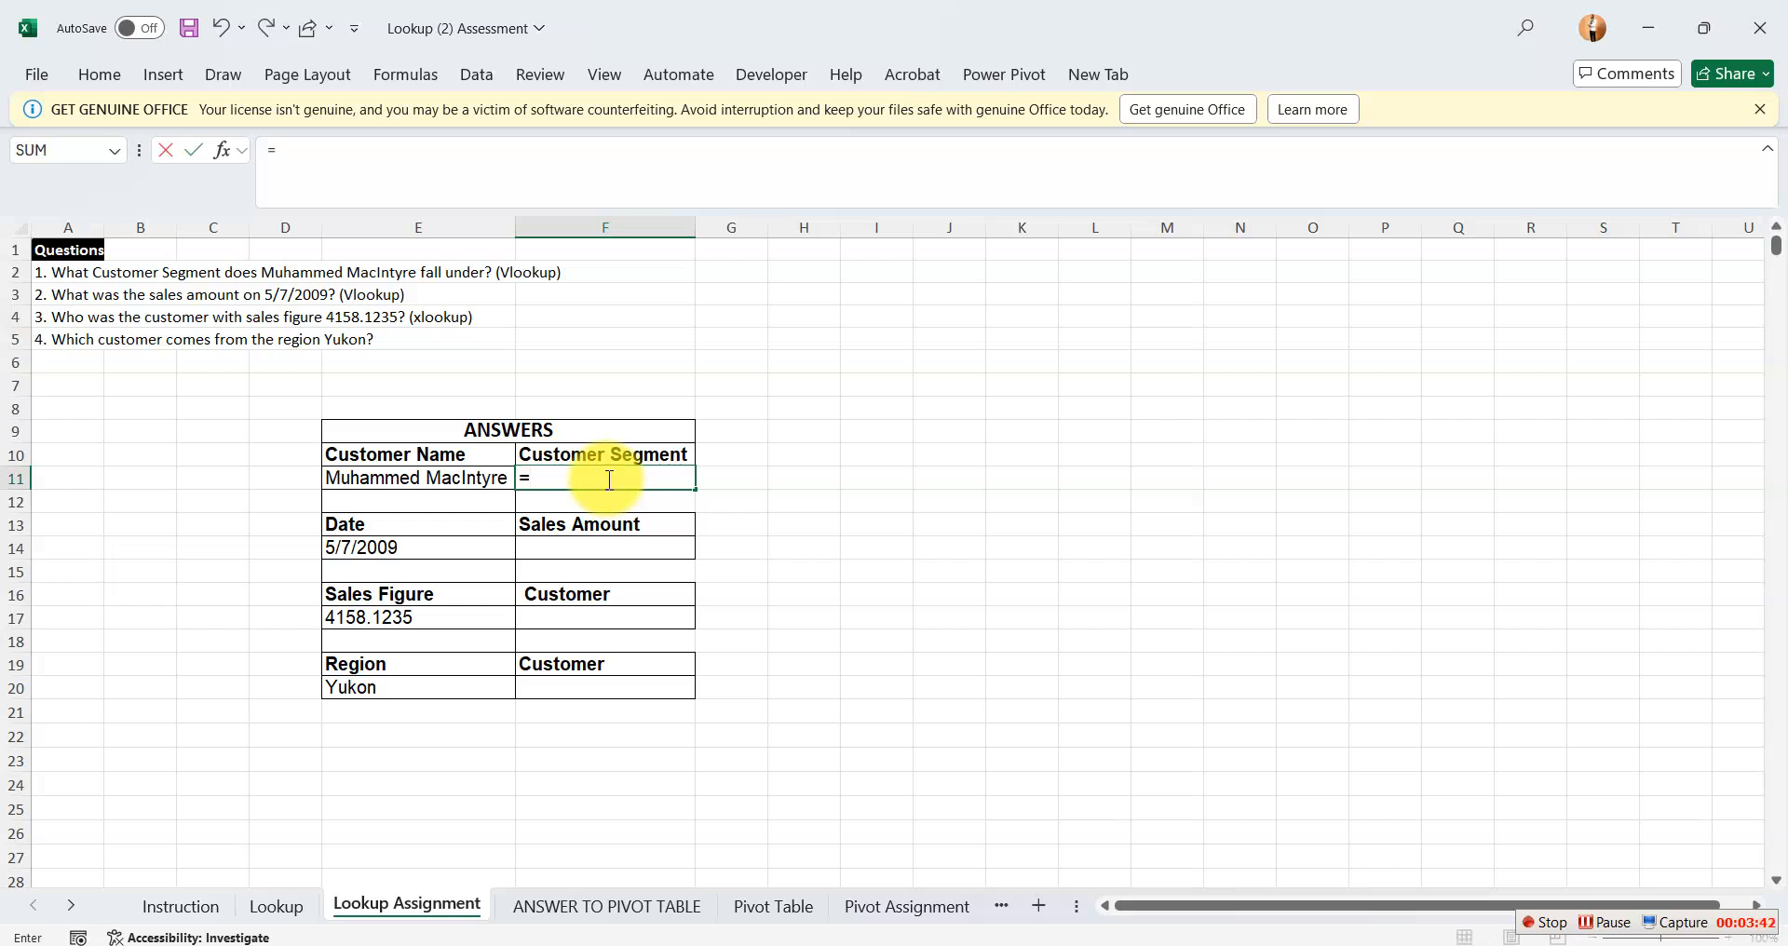
type("vl")
key("Tab")
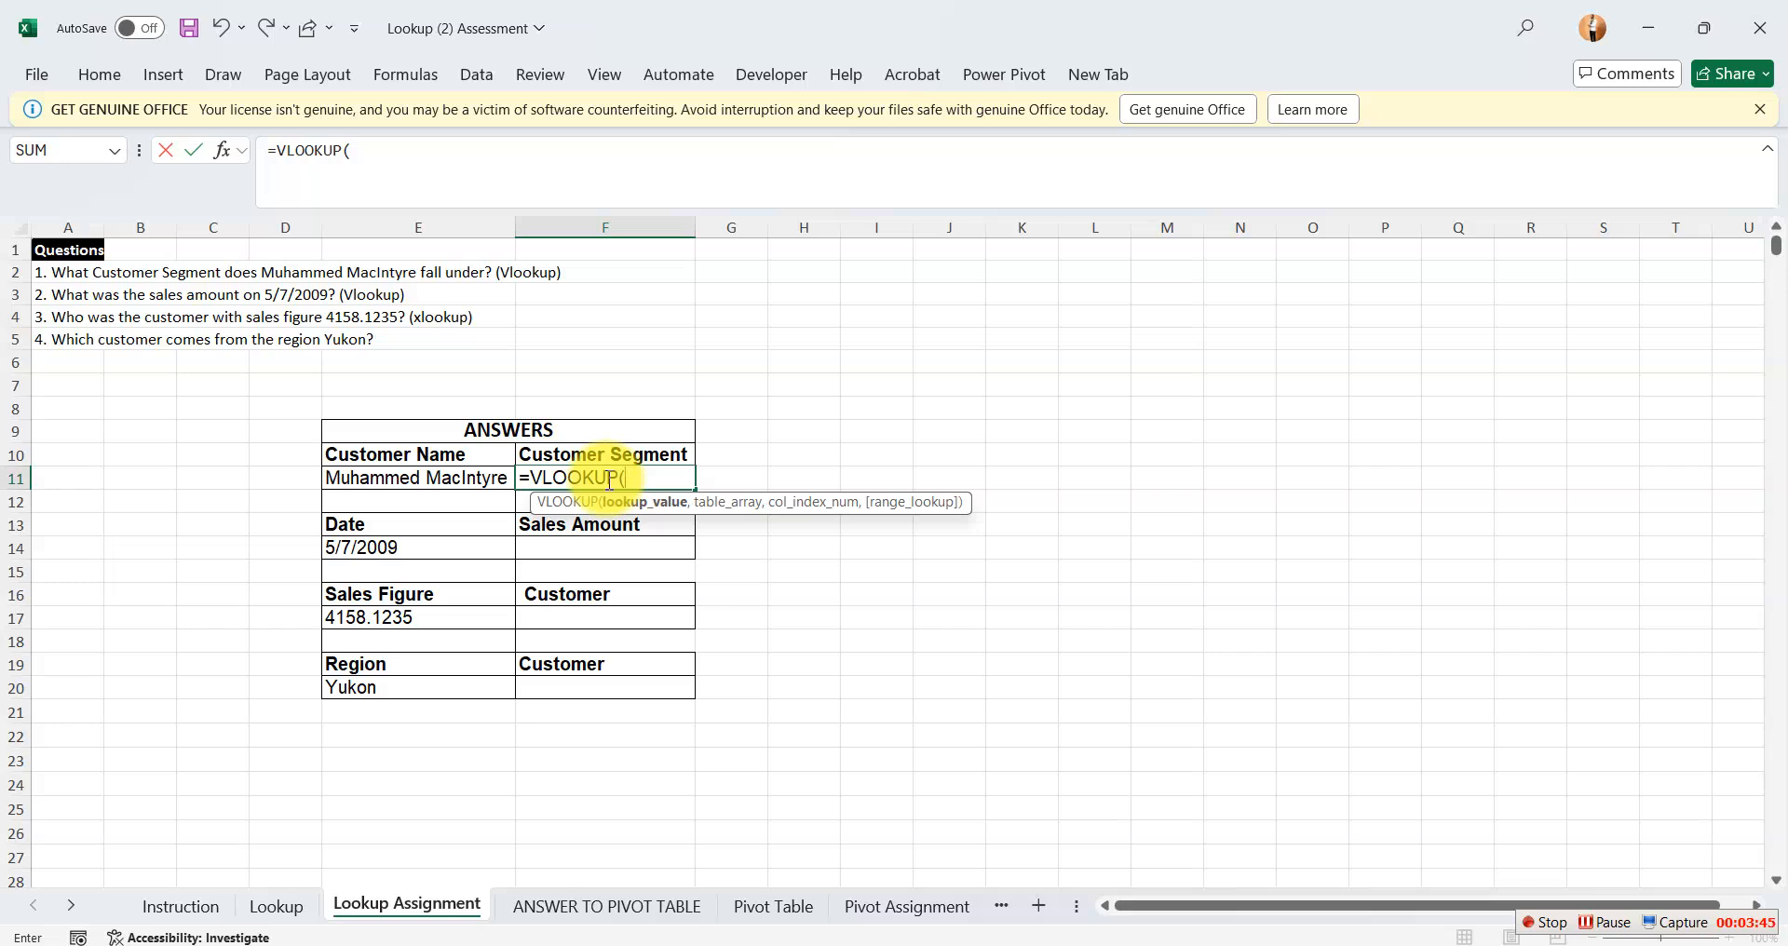
left_click(406, 478)
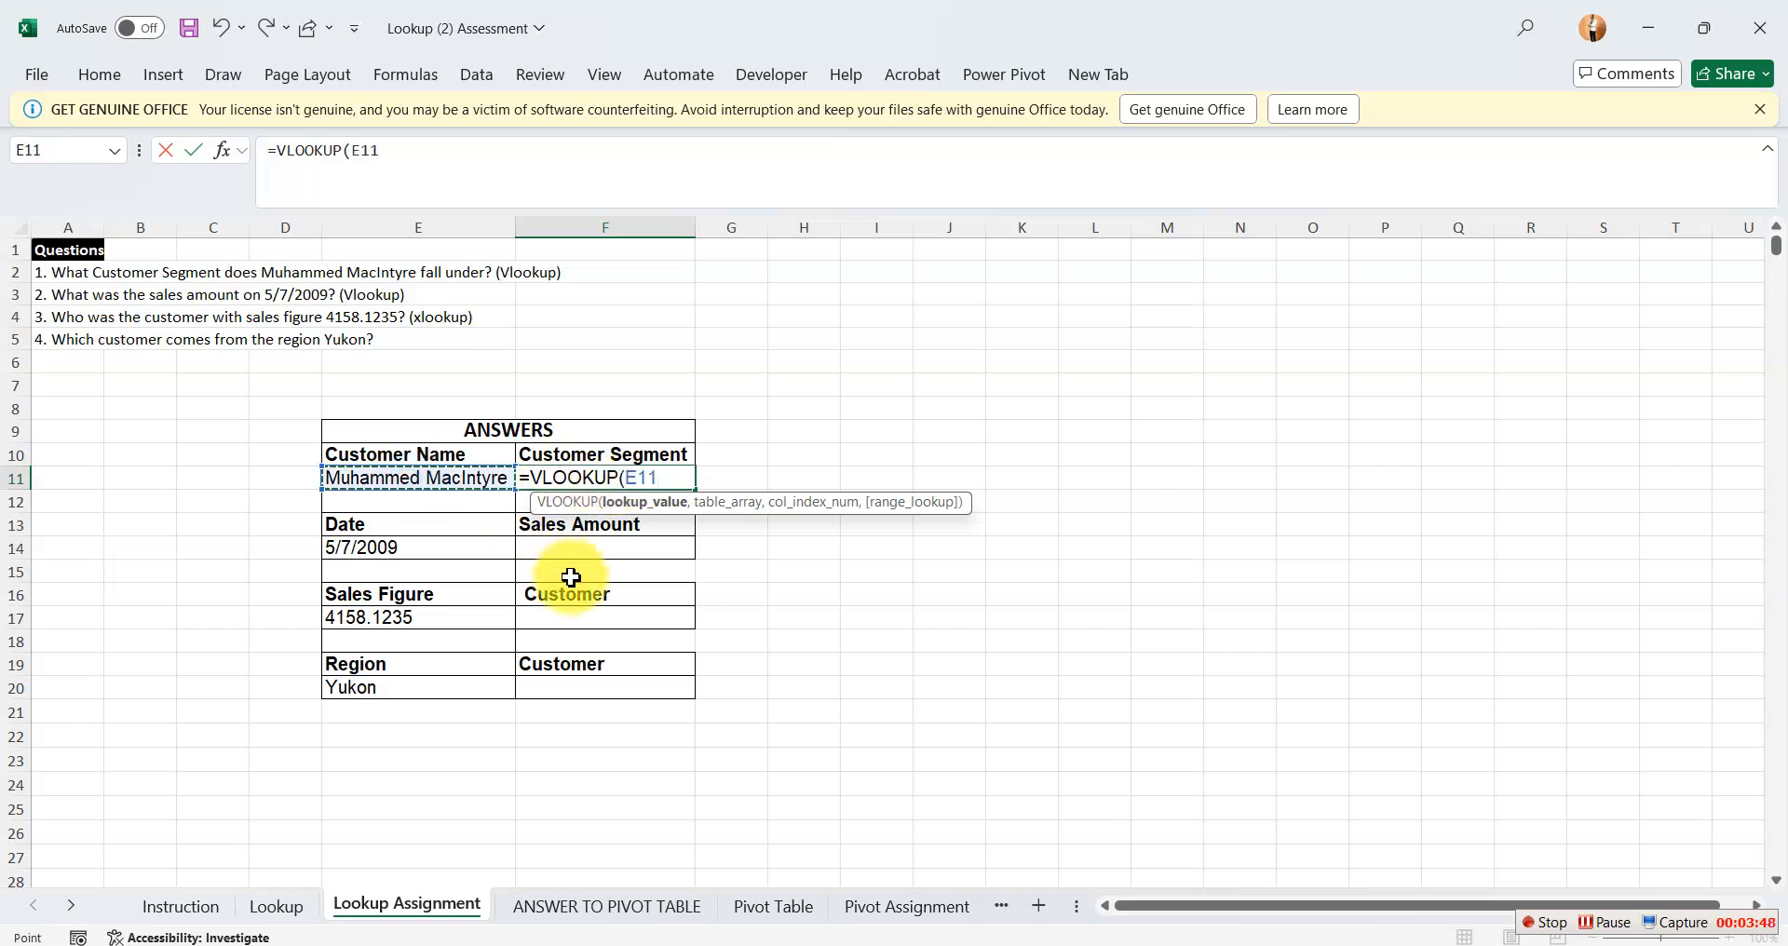
type(",")
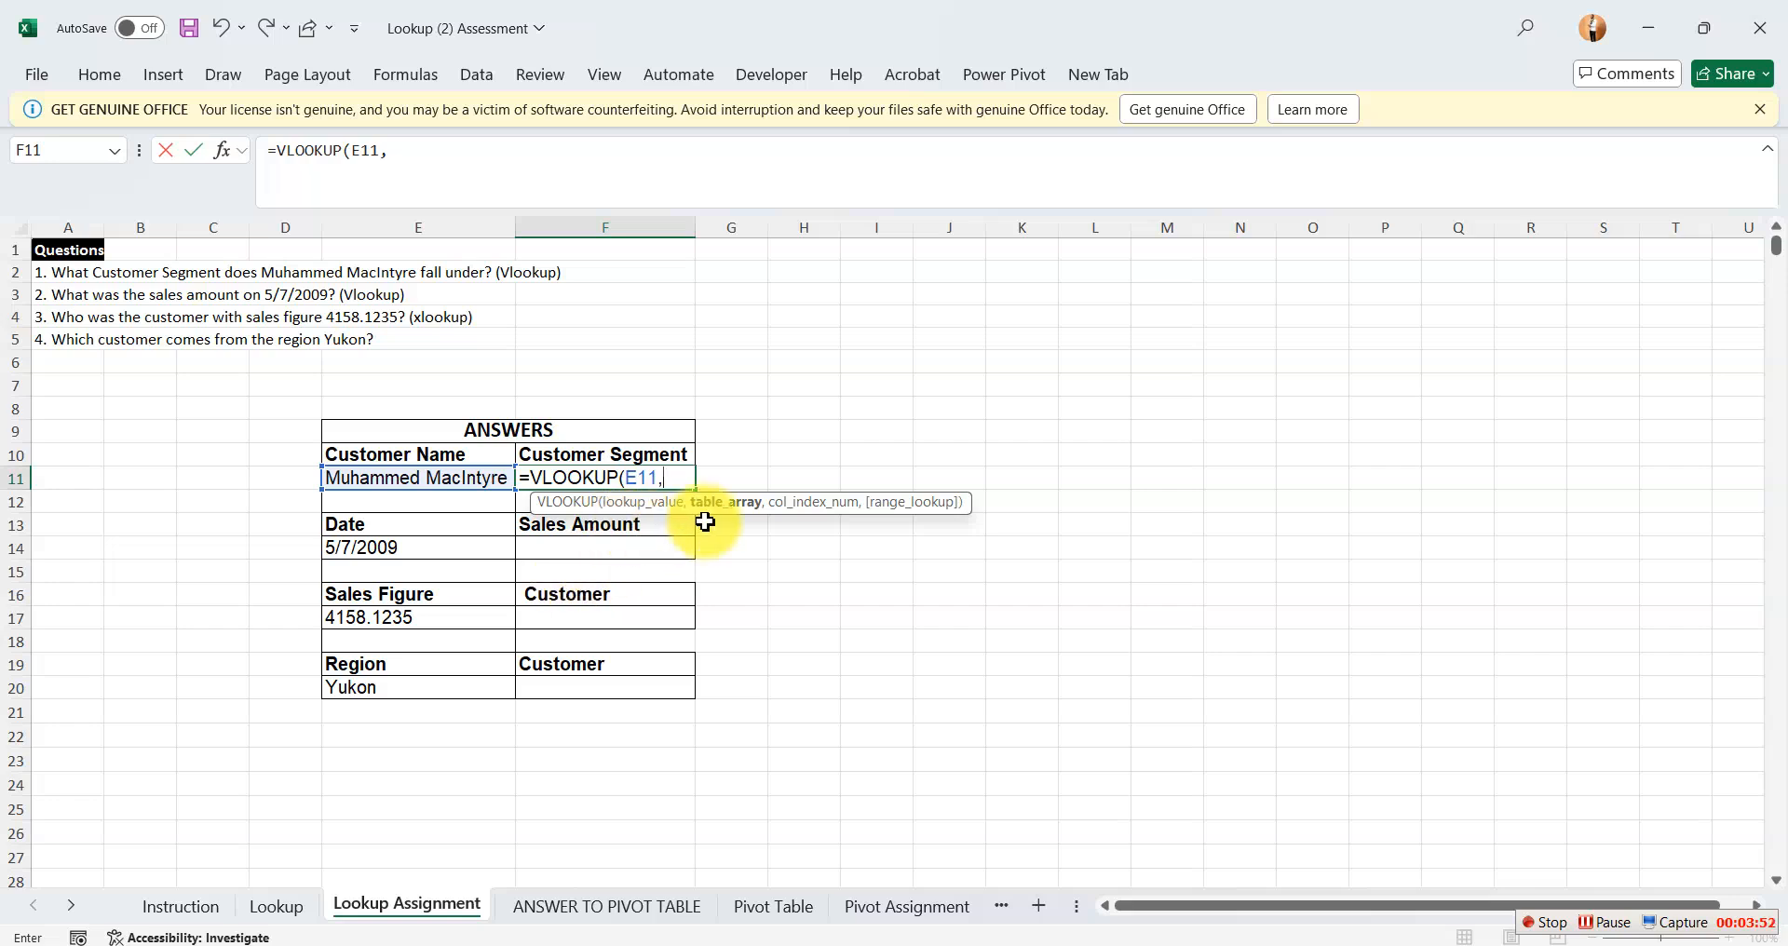
Complete the VLOOKUP in F11 with Table_1 as the table array, column index 9 and exact match FALSE.
key("F5")
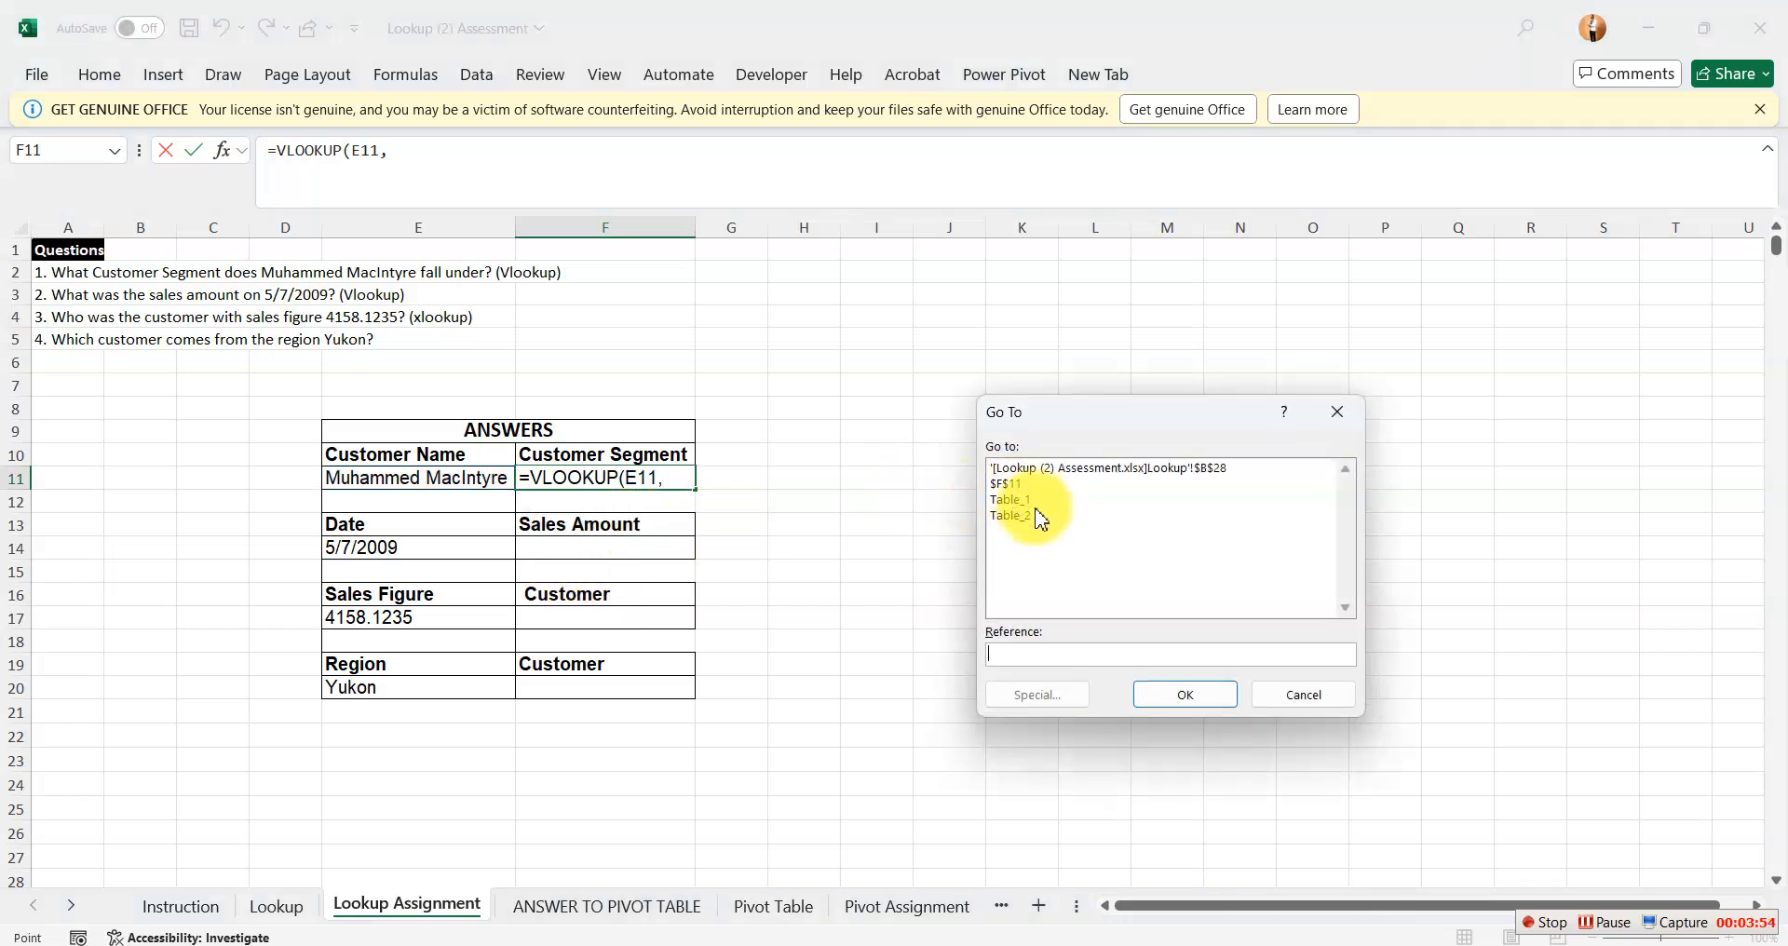
left_click(1021, 504)
left_click(1166, 700)
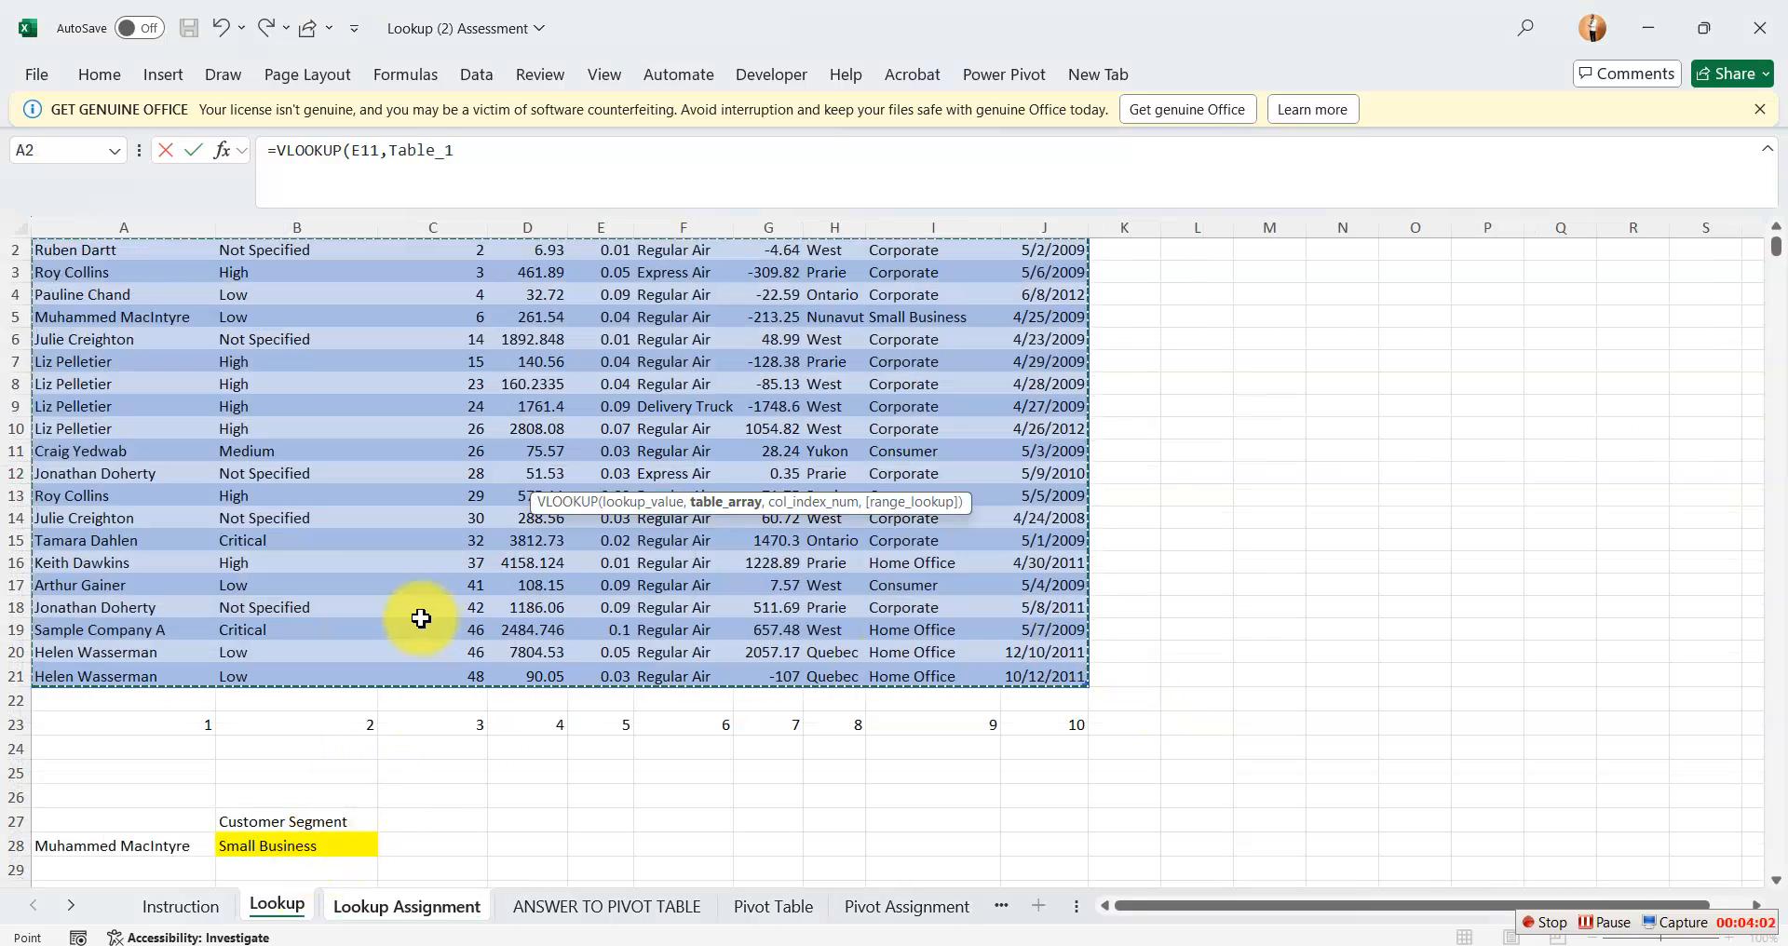
type(",")
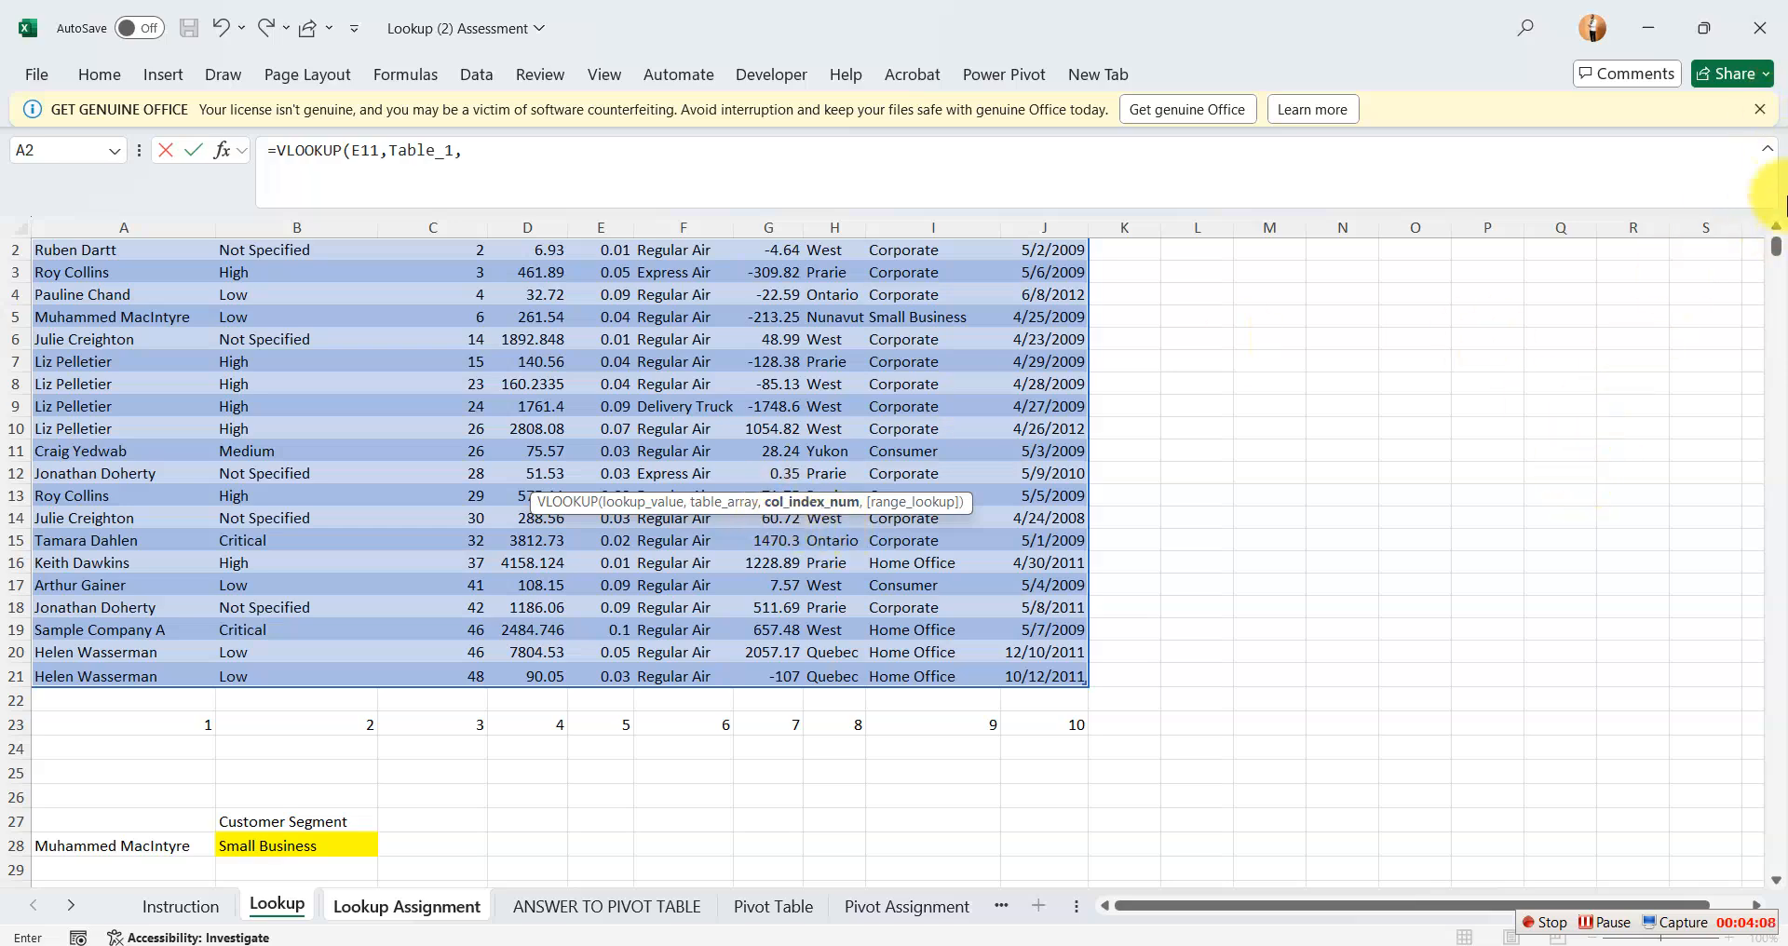
left_click(1776, 225)
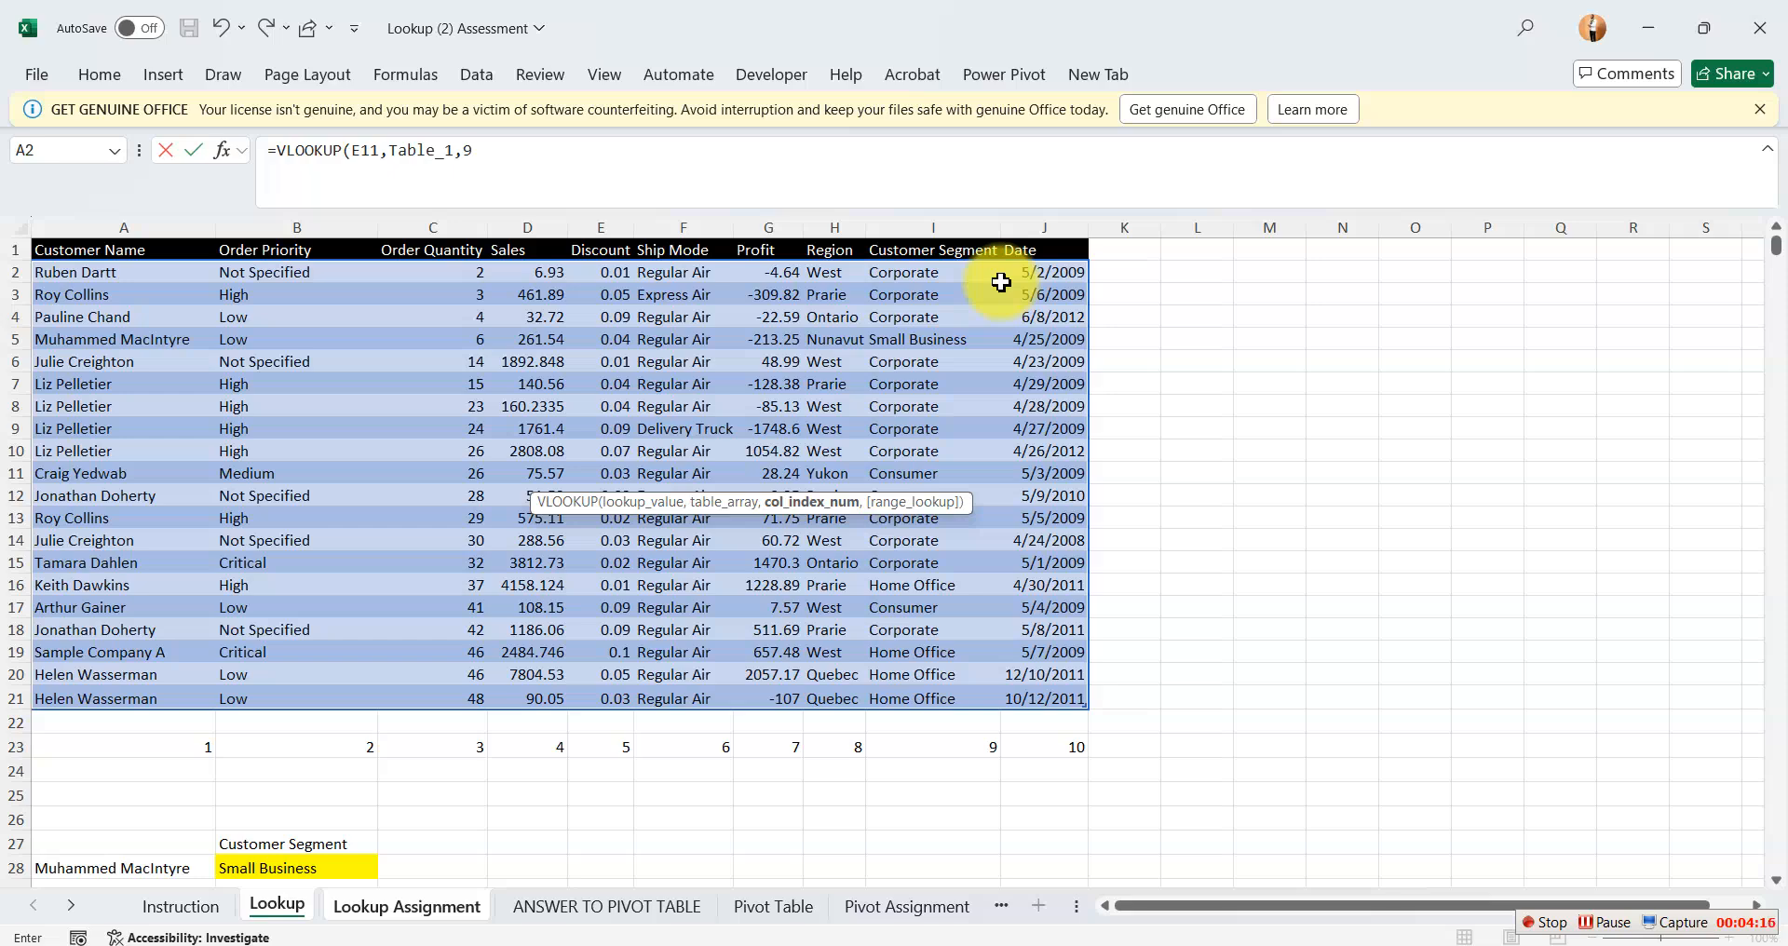
type(",")
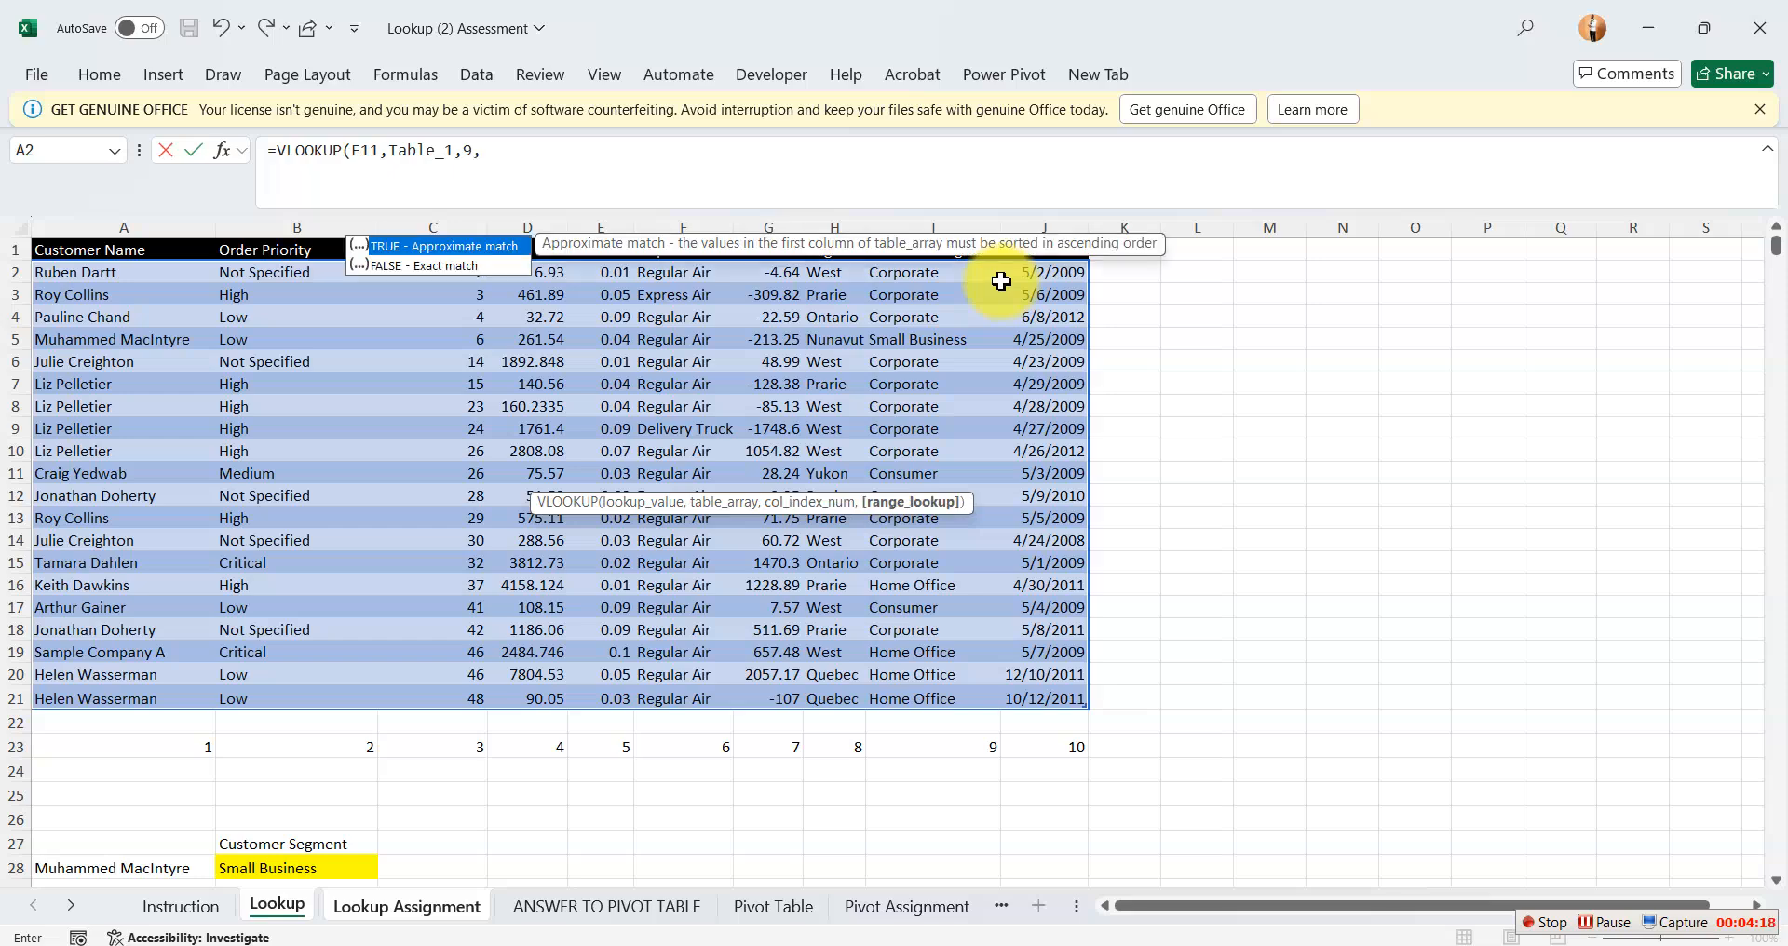
double_click(417, 267)
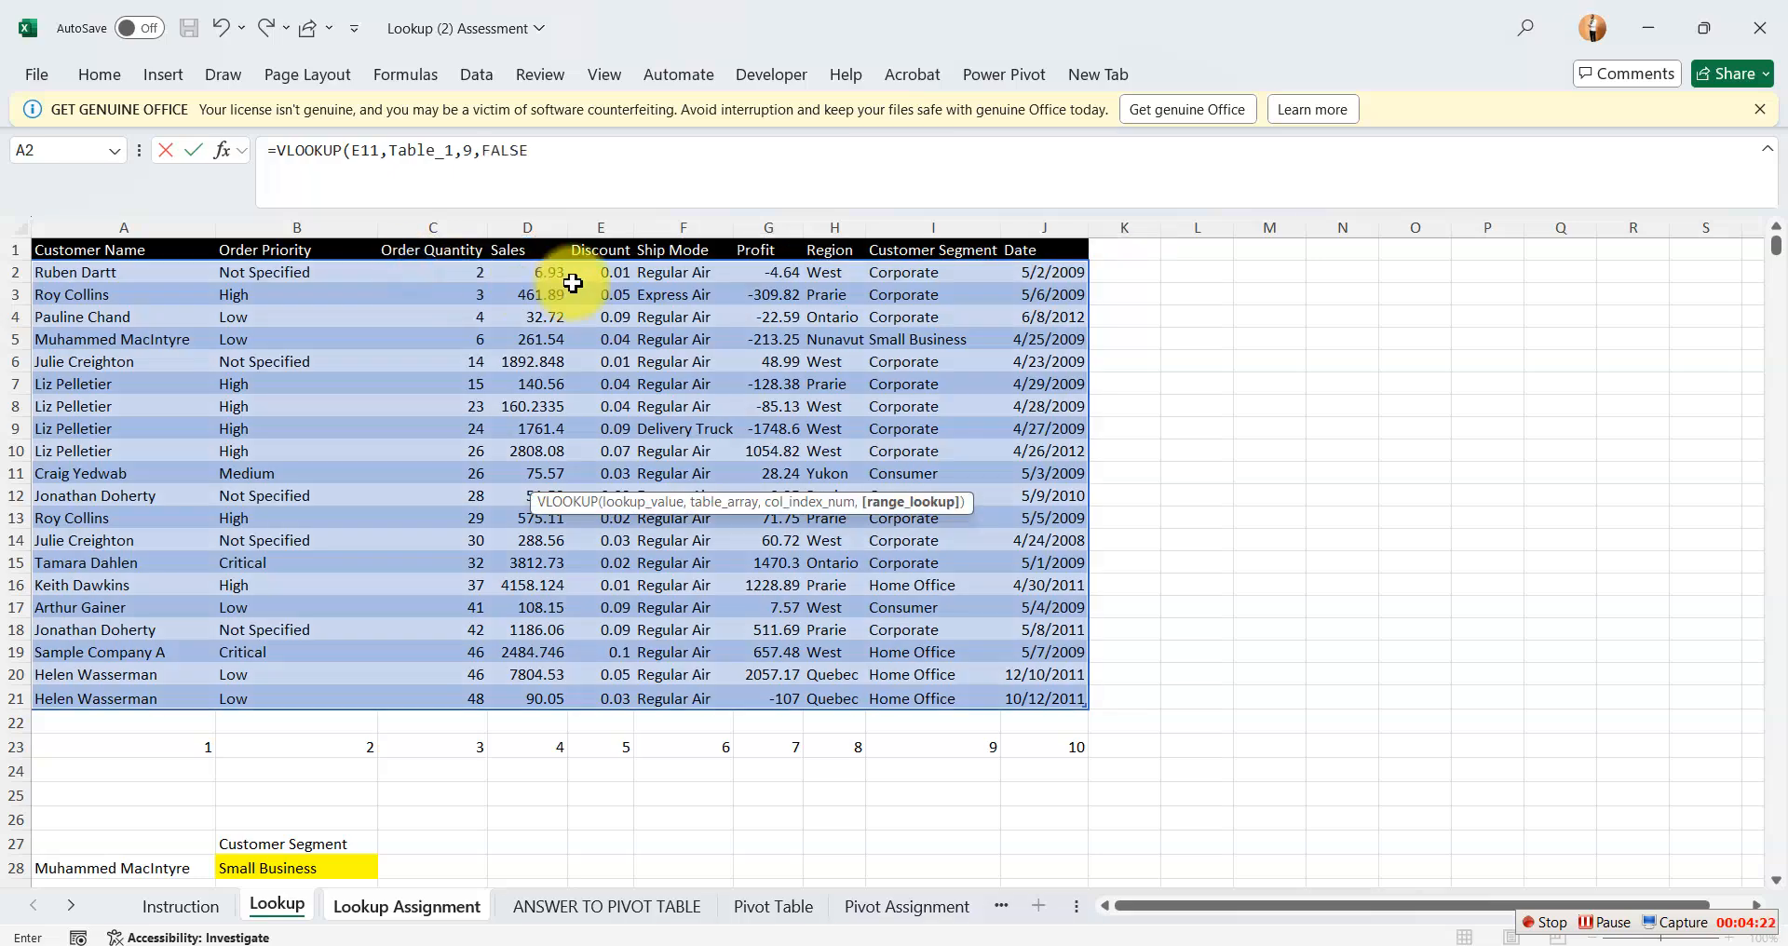
type(")")
key("Return")
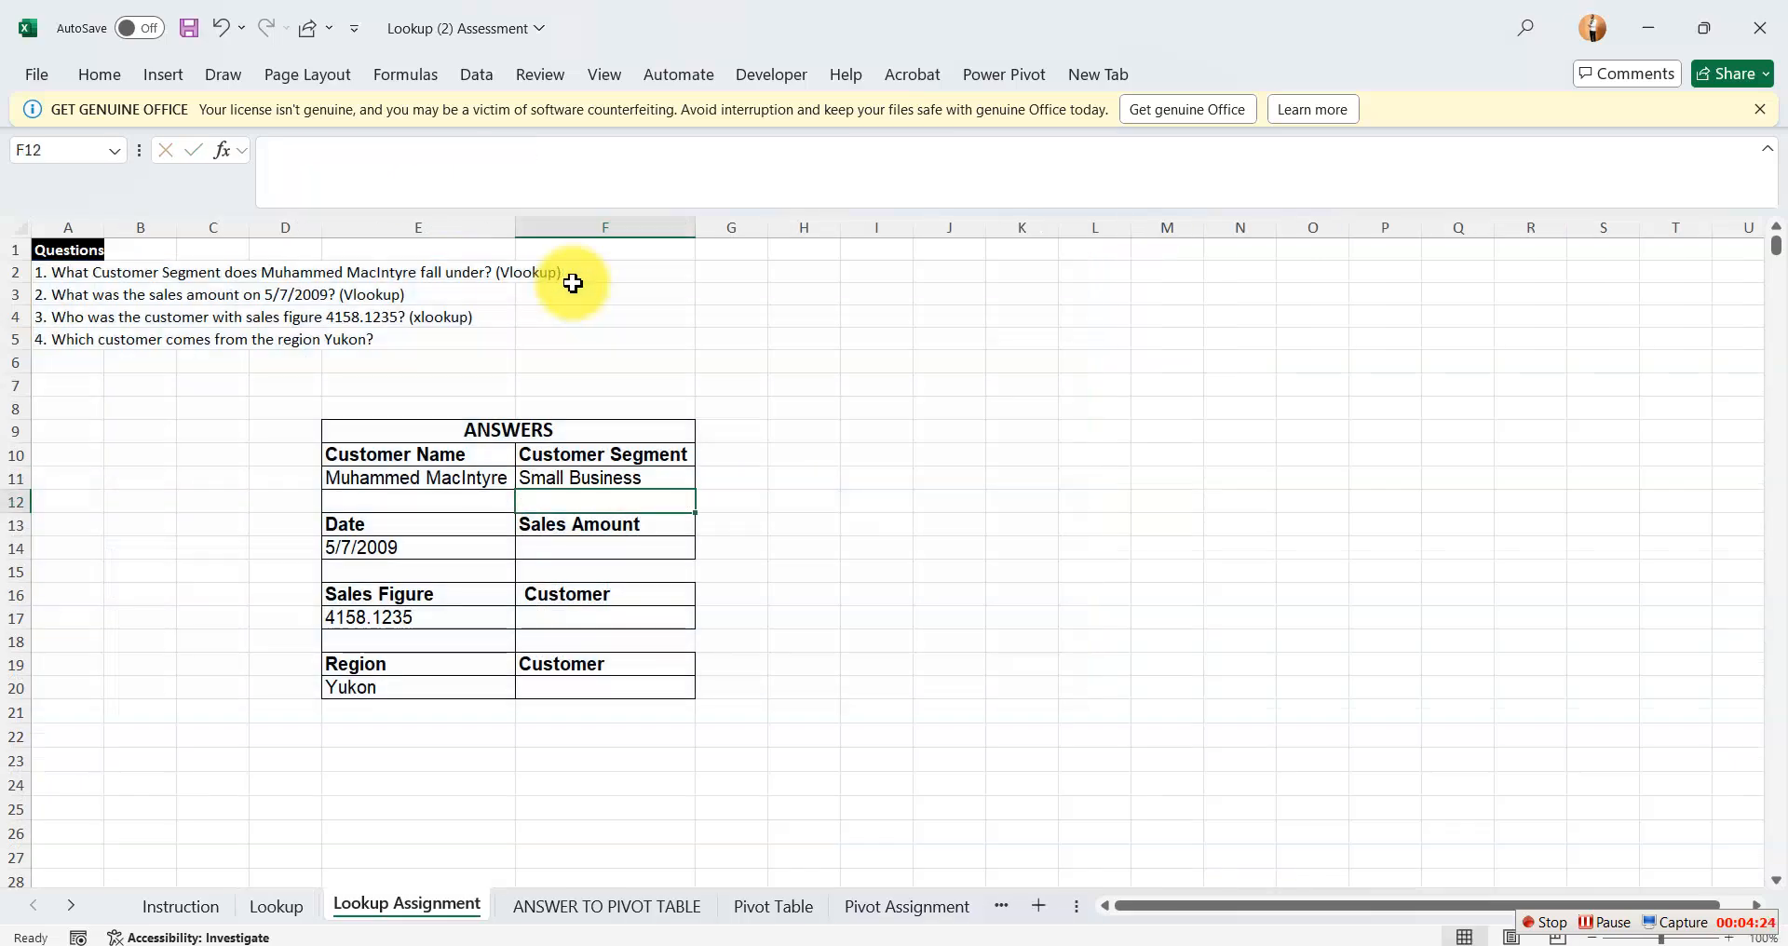
Wrap the F11 formula in IFERROR with an empty string so it reads =IFERROR(VLOOKUP(E11,Table_1,9,FALSE),"").
double_click(629, 479)
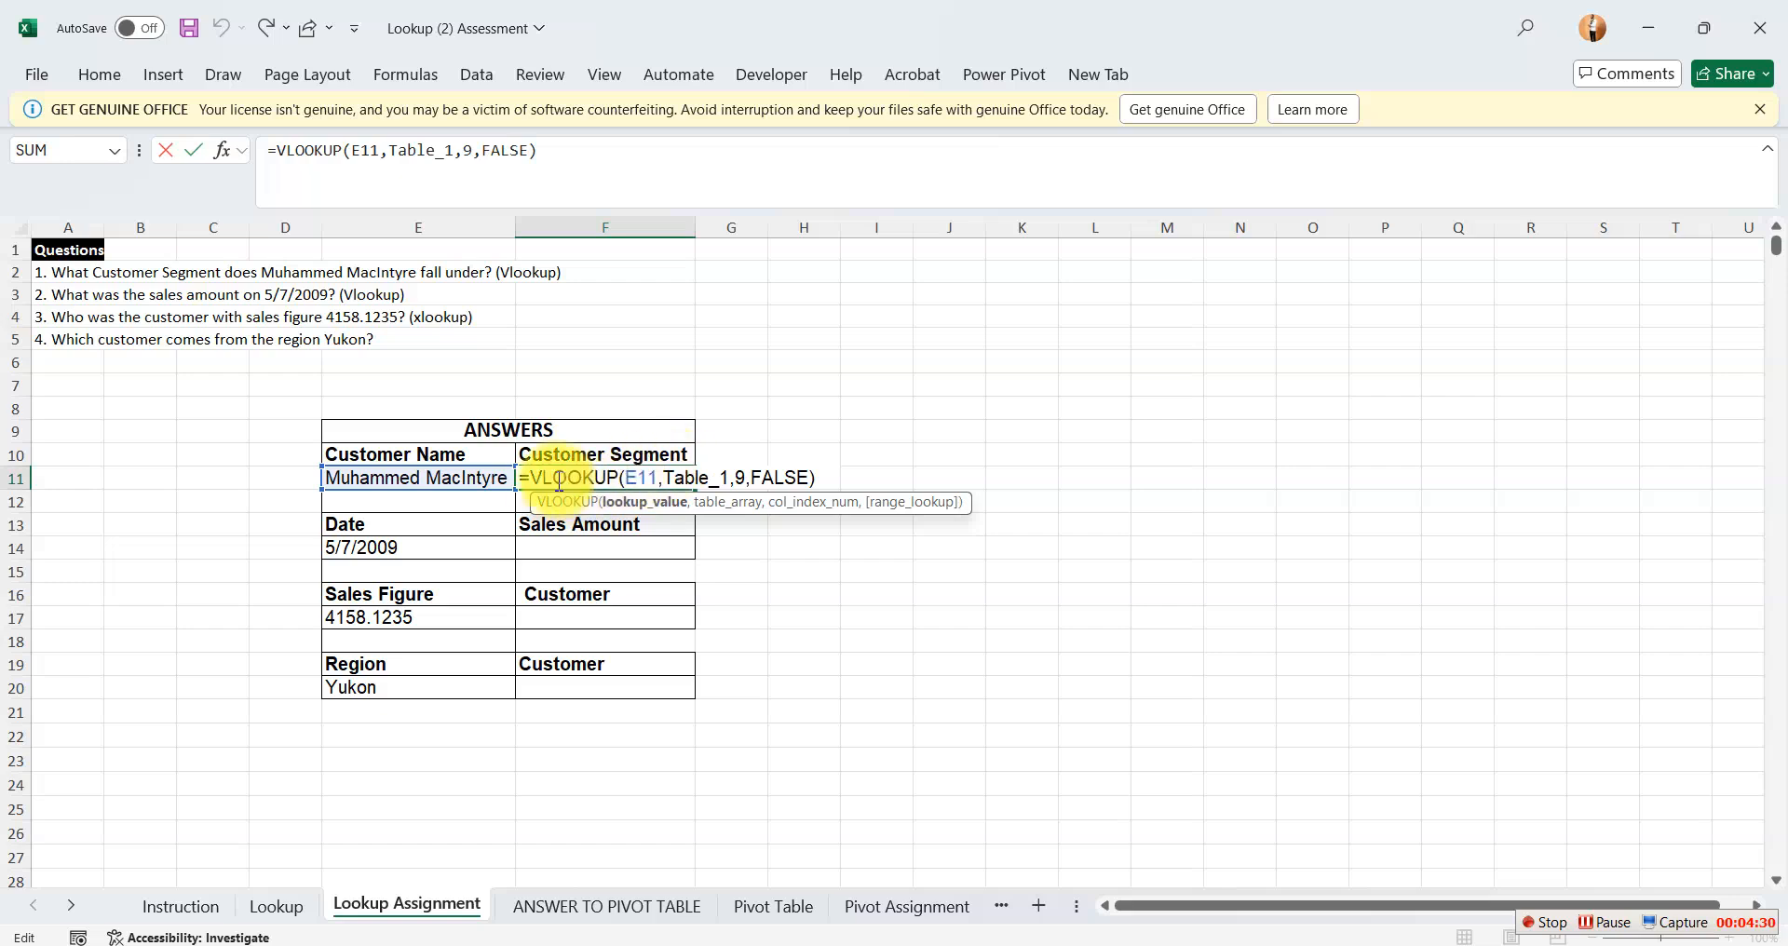
left_click(530, 479)
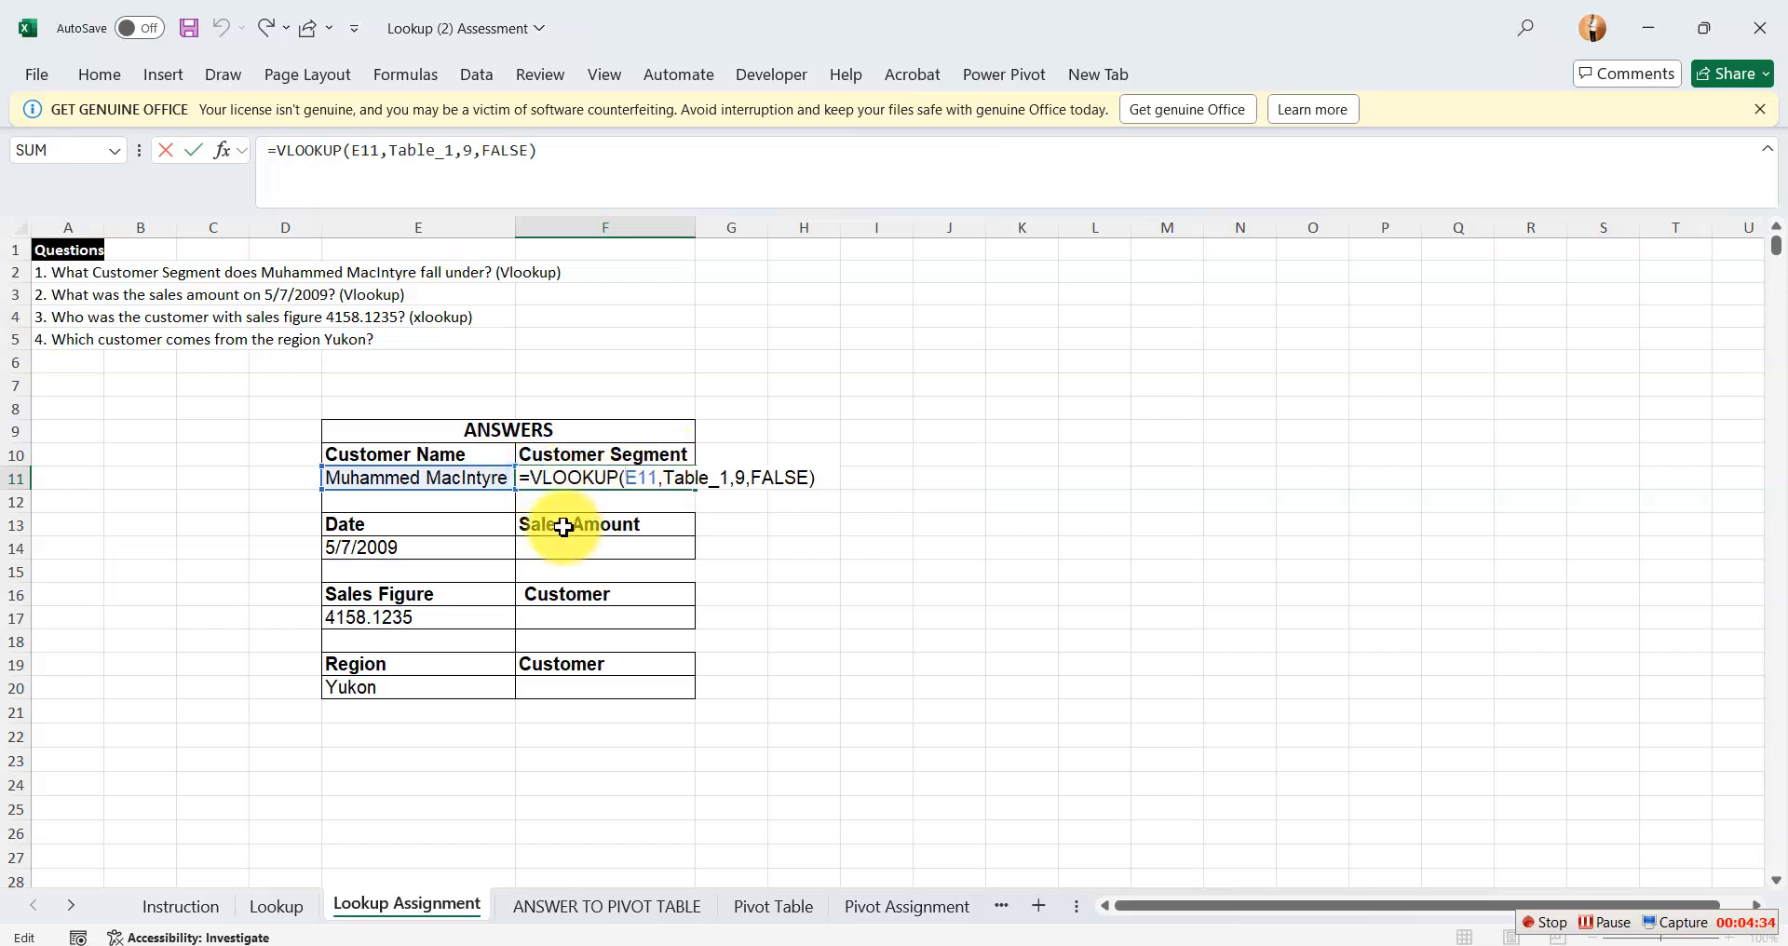
type("if")
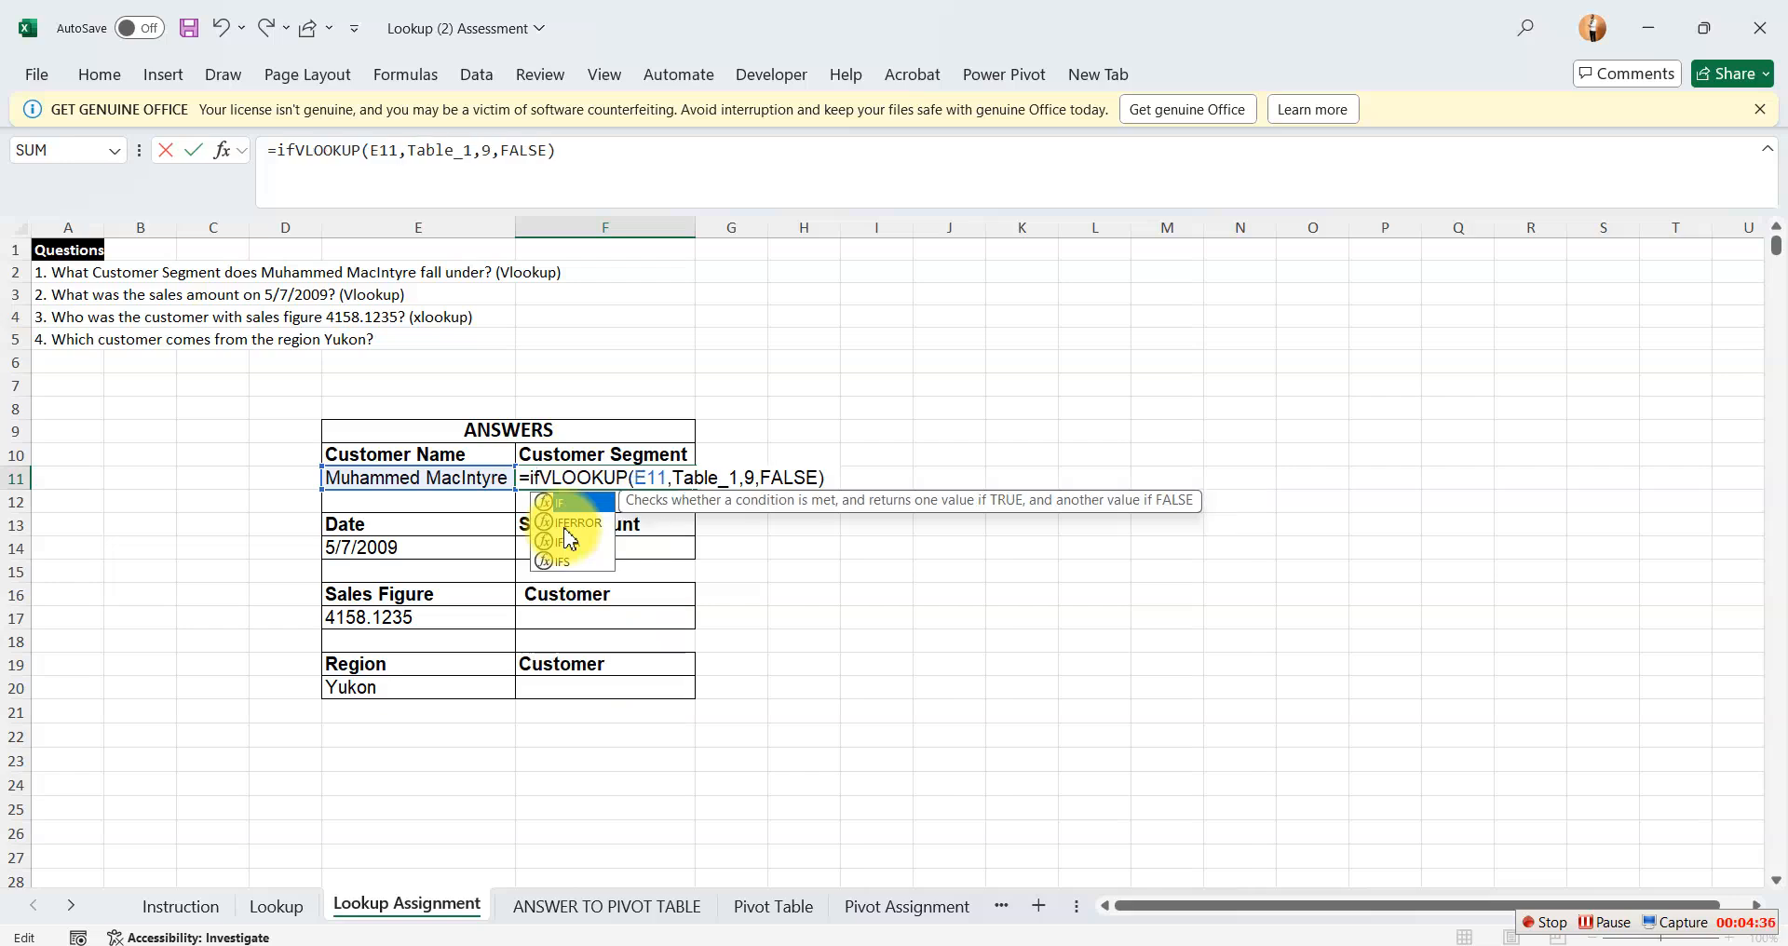
type("e")
key("Tab")
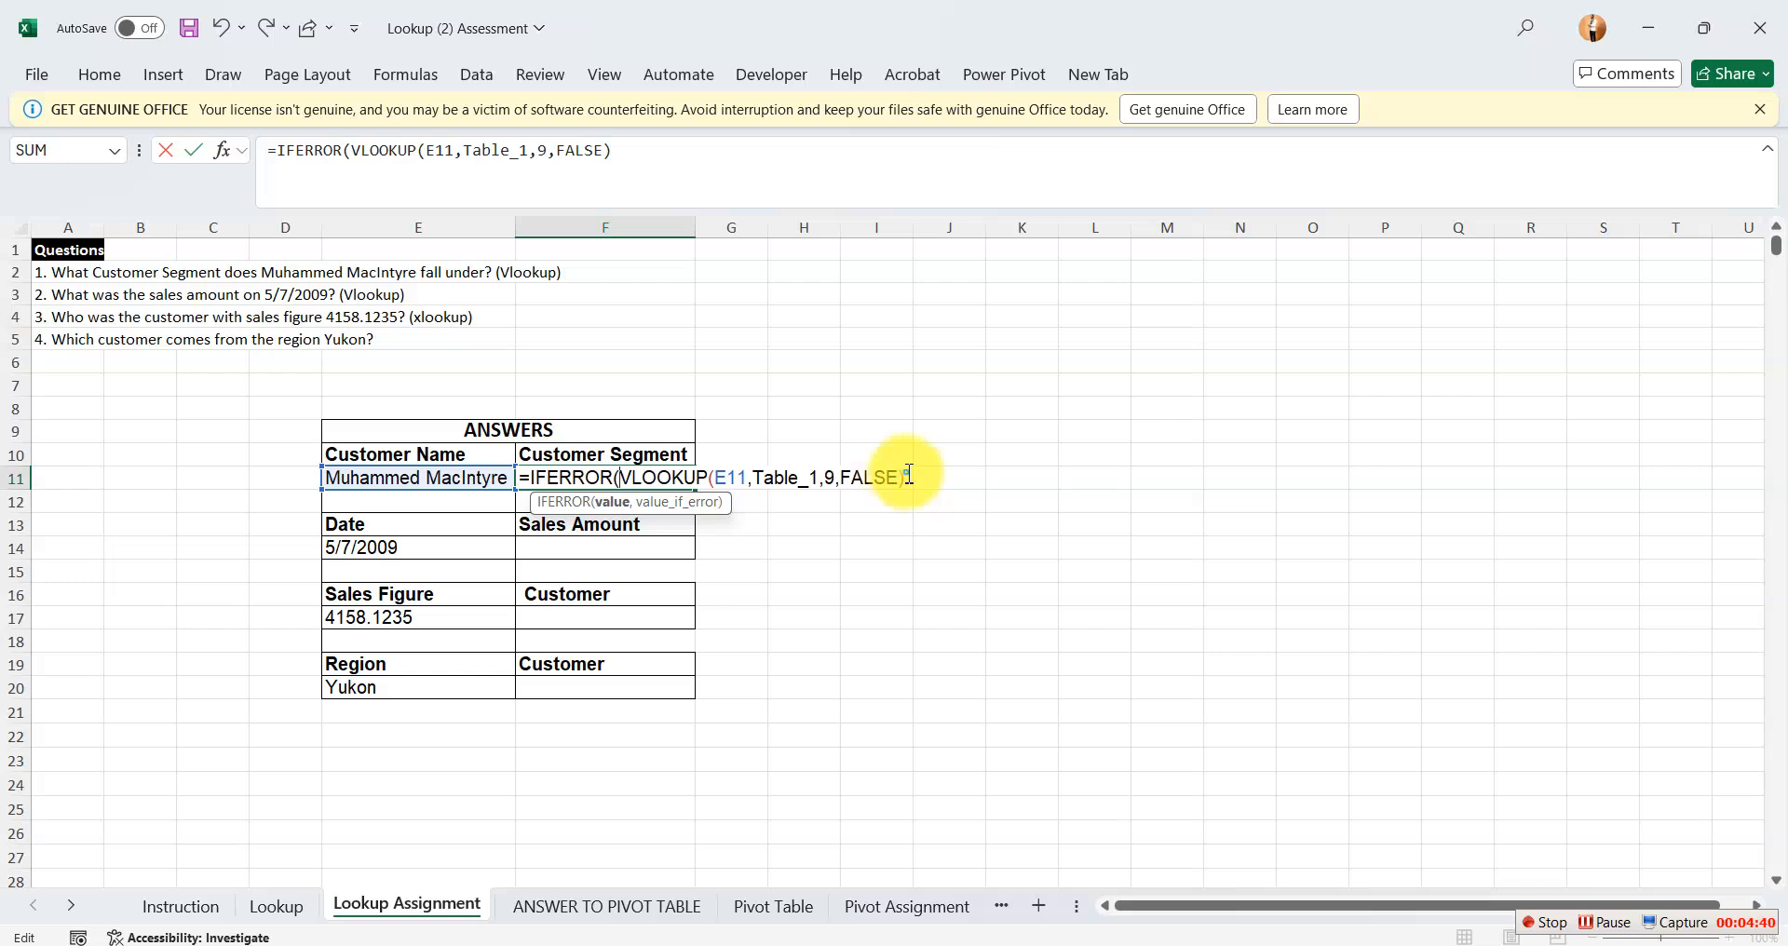
type(",")
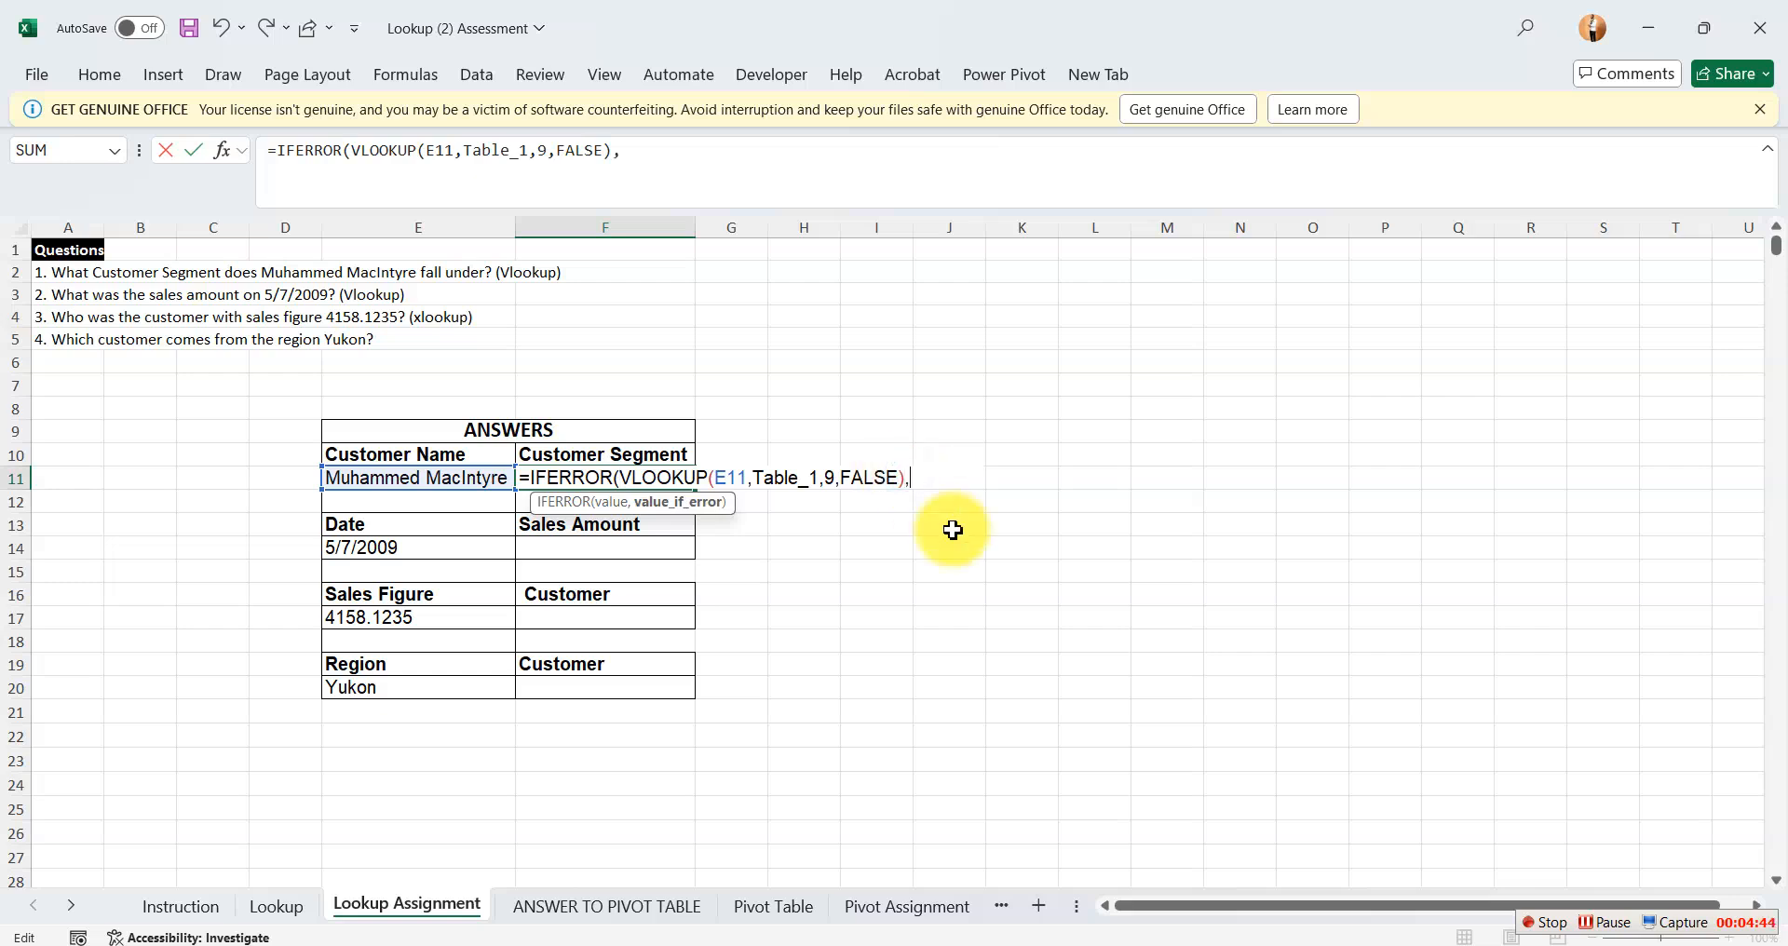
type("\"\")")
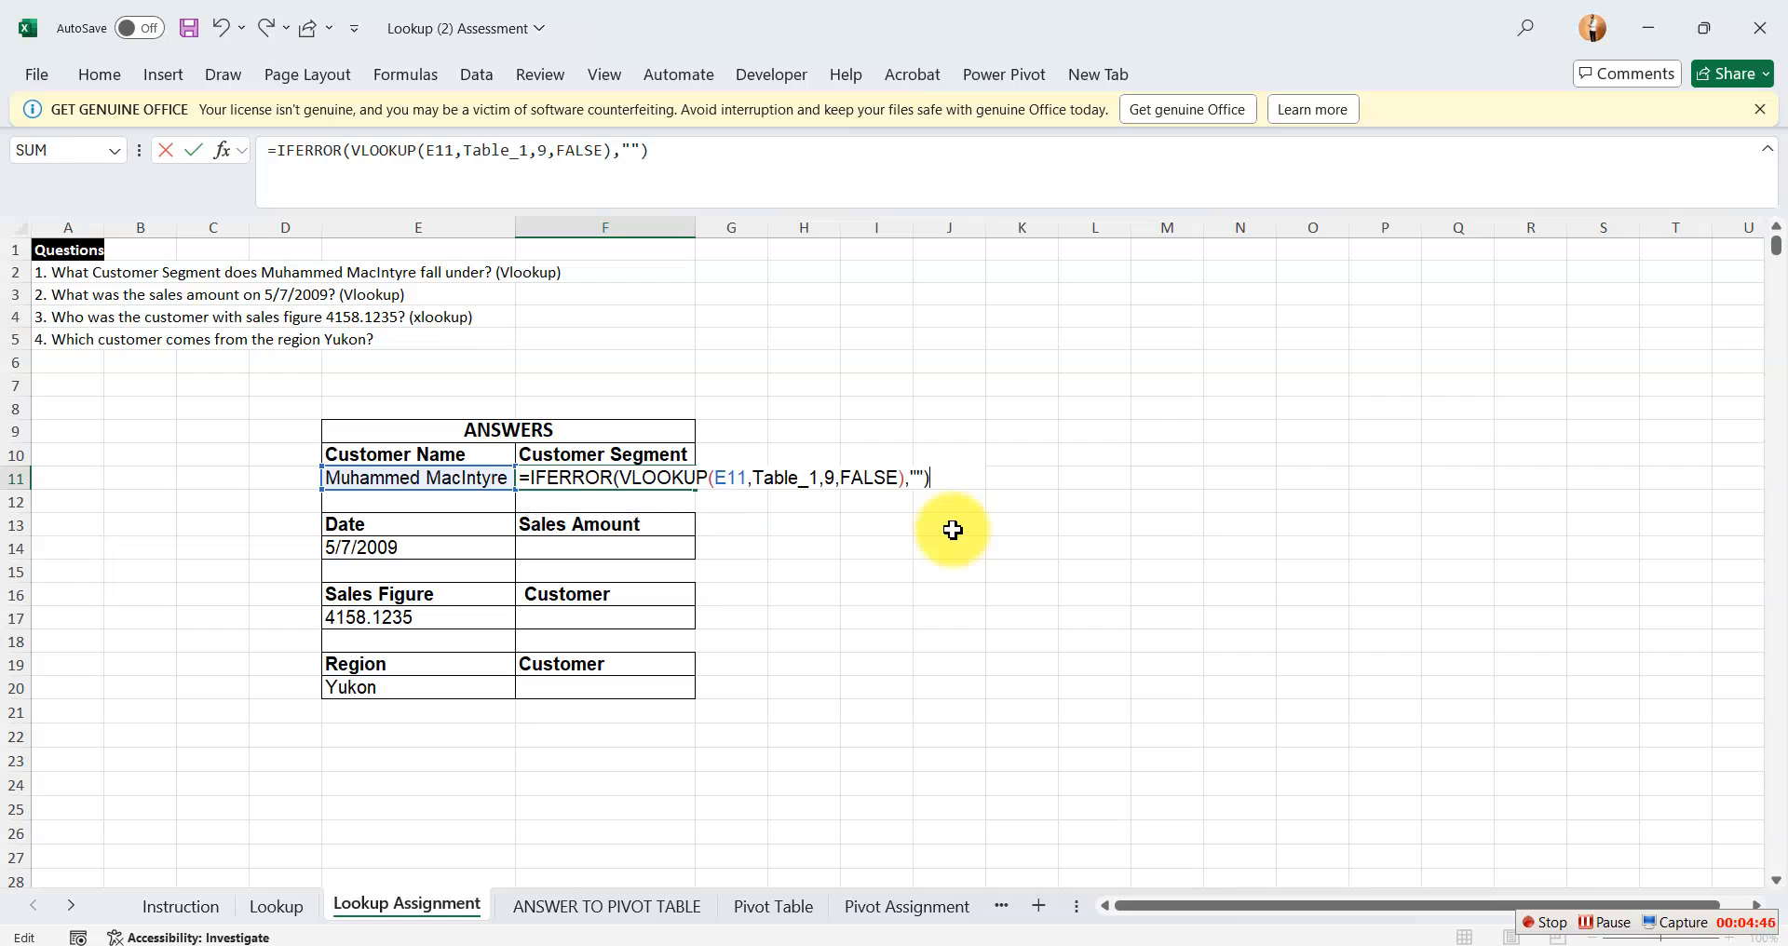
key("Return")
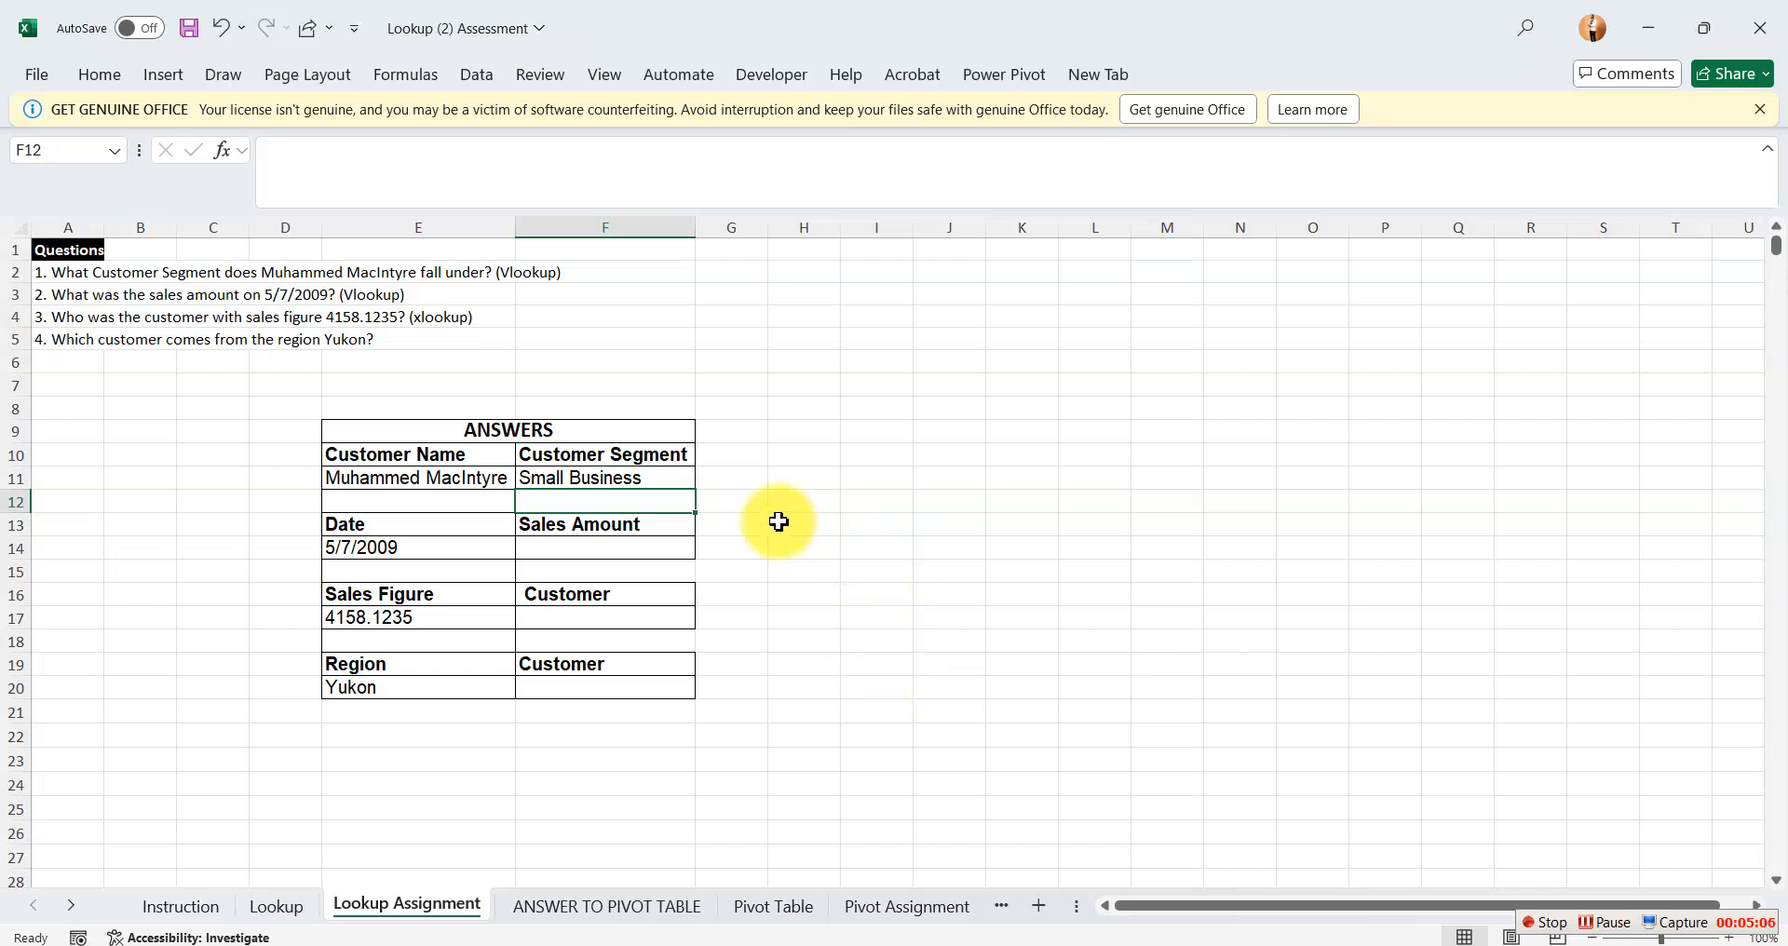
left_click(1677, 548)
left_click(1170, 573)
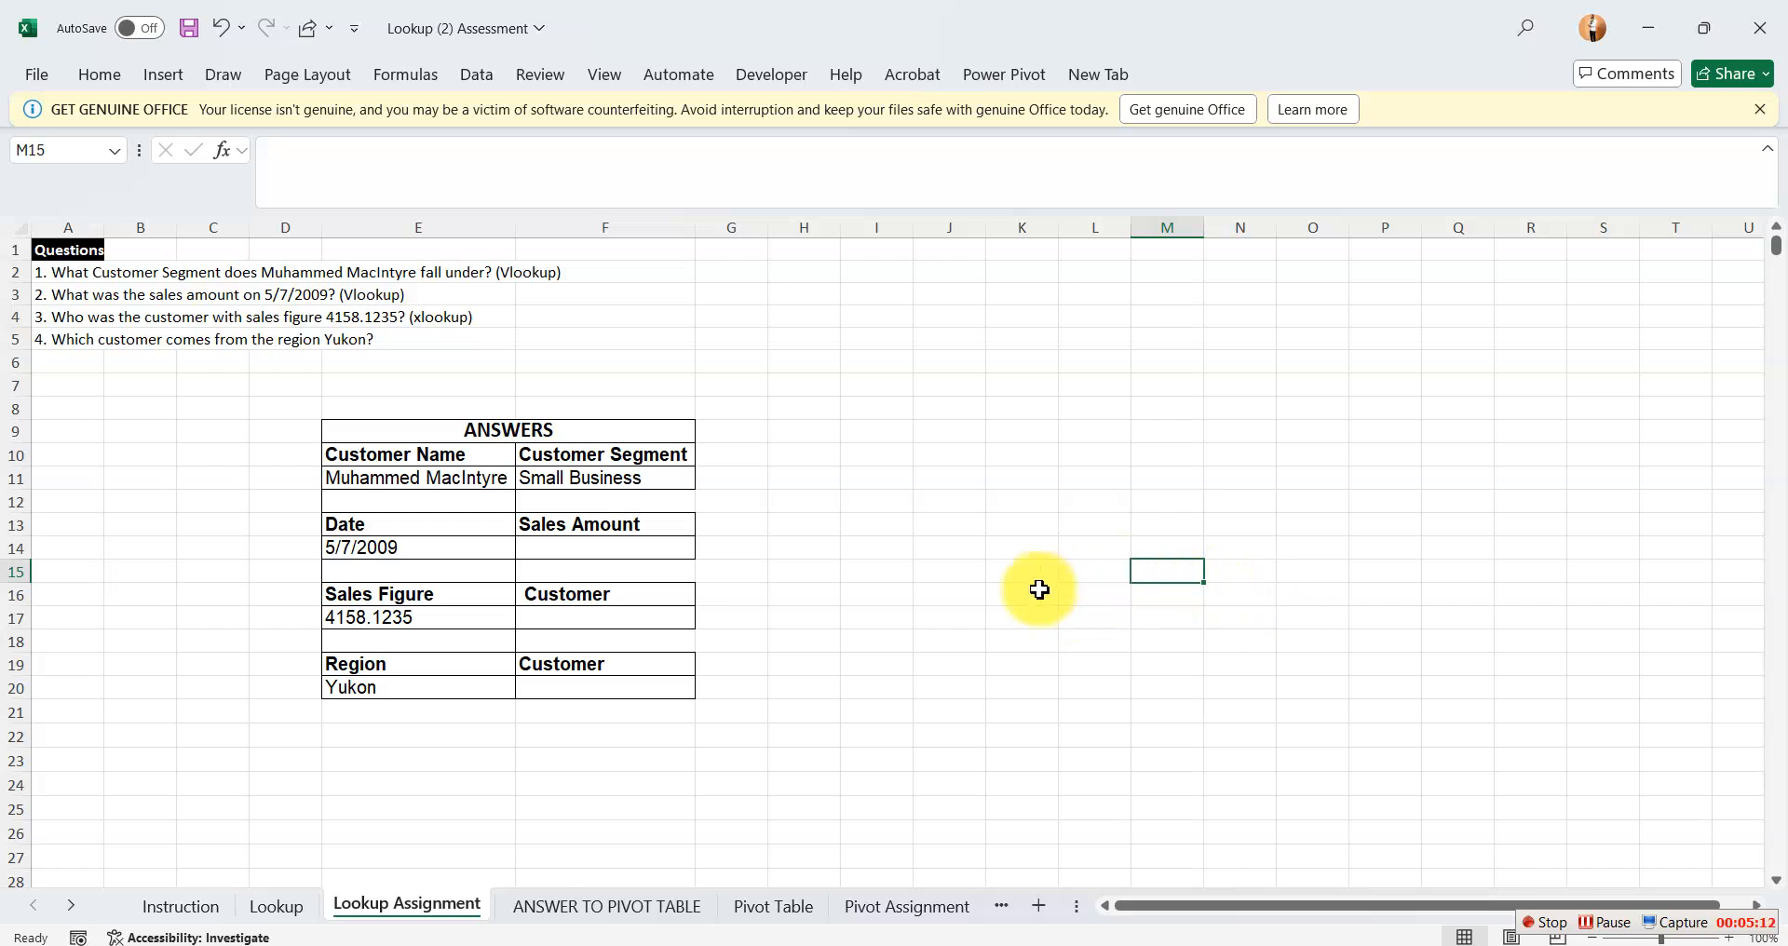
left_click(574, 562)
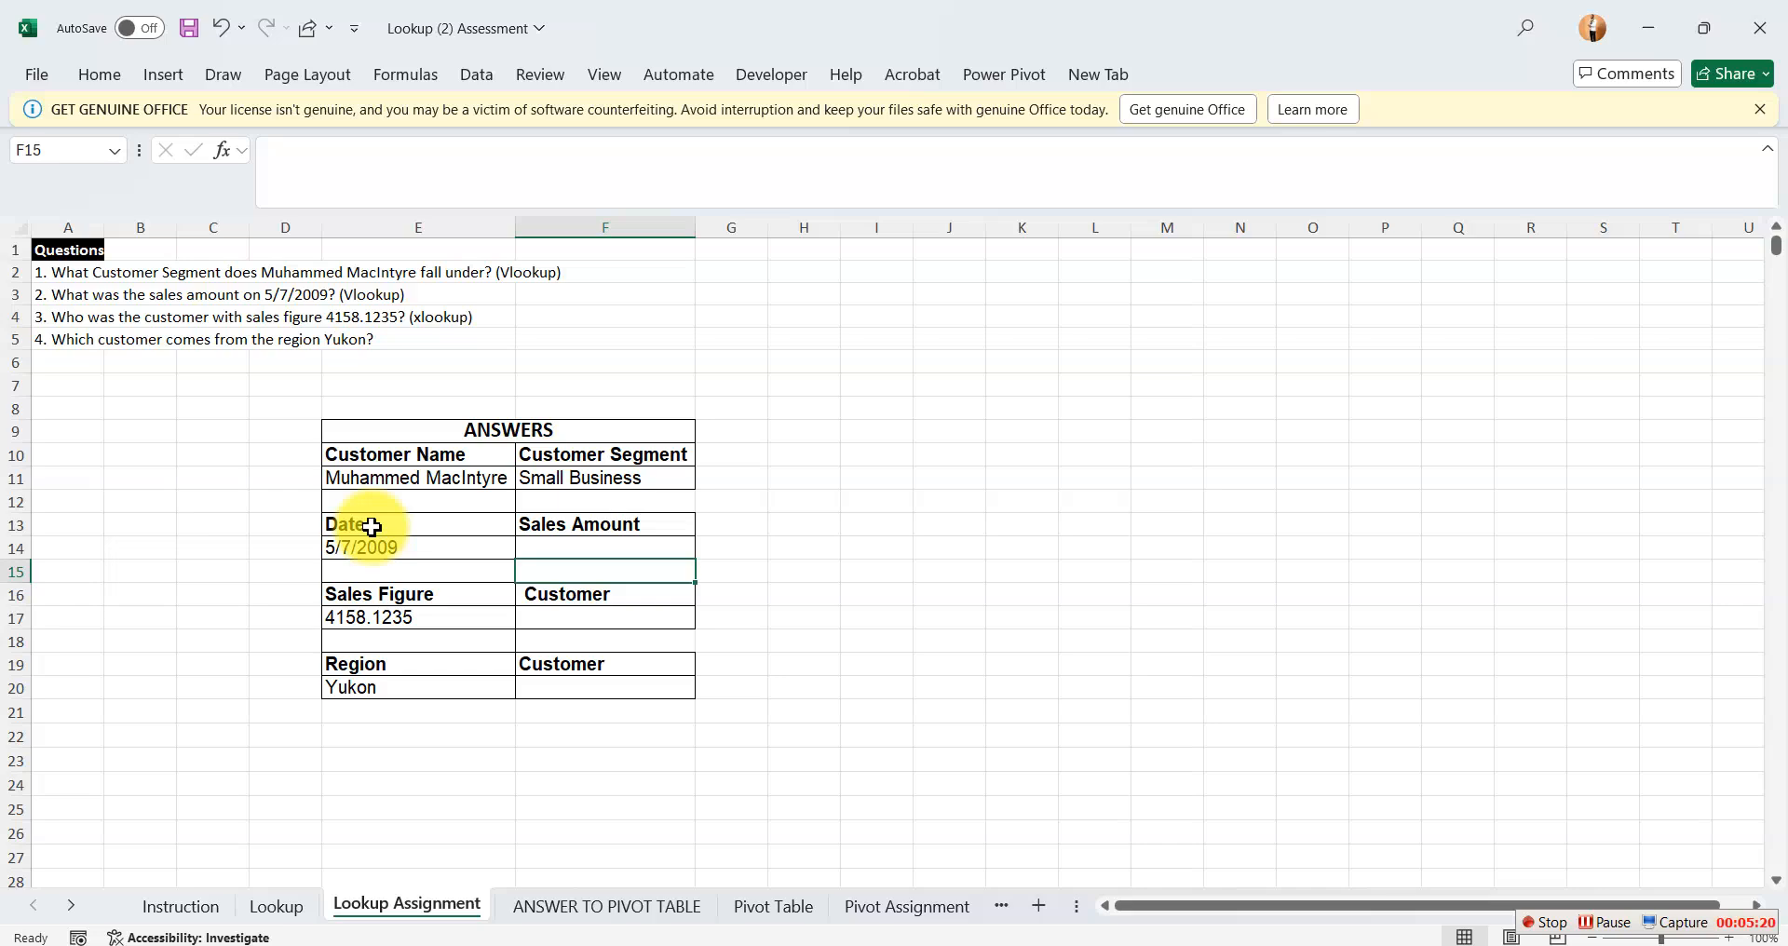
Examine where the Date column lies relative to the Sales column in the table on the Lookup sheet.
left_click(277, 907)
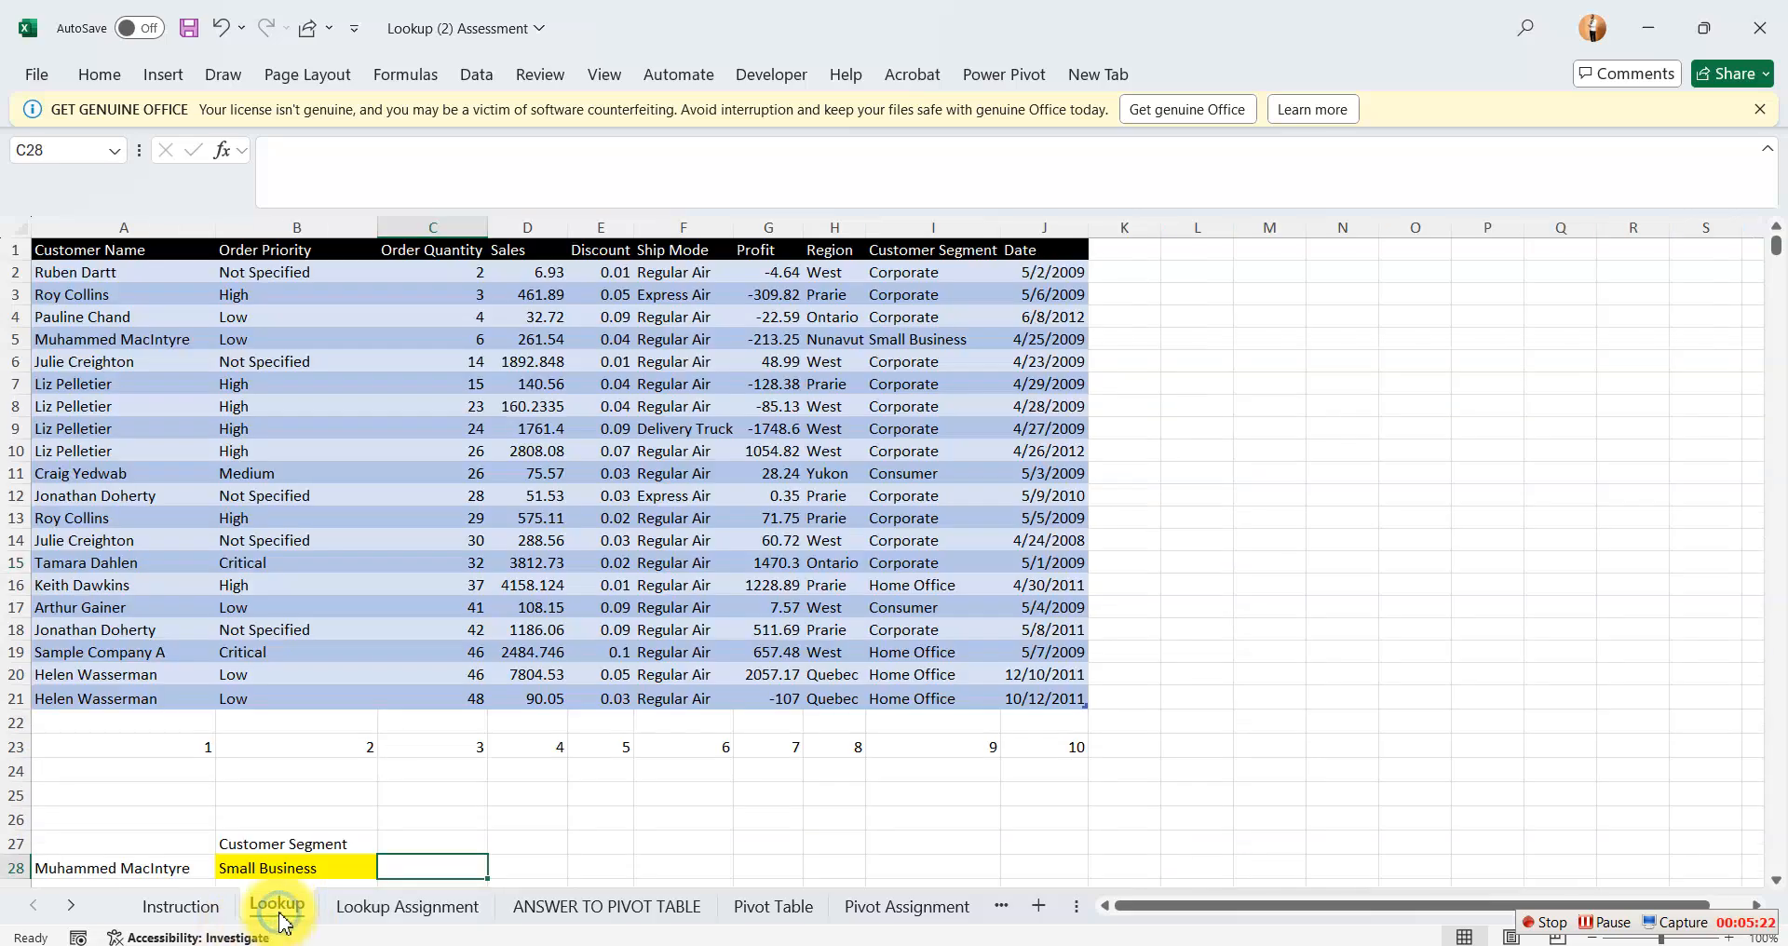
left_click(966, 244)
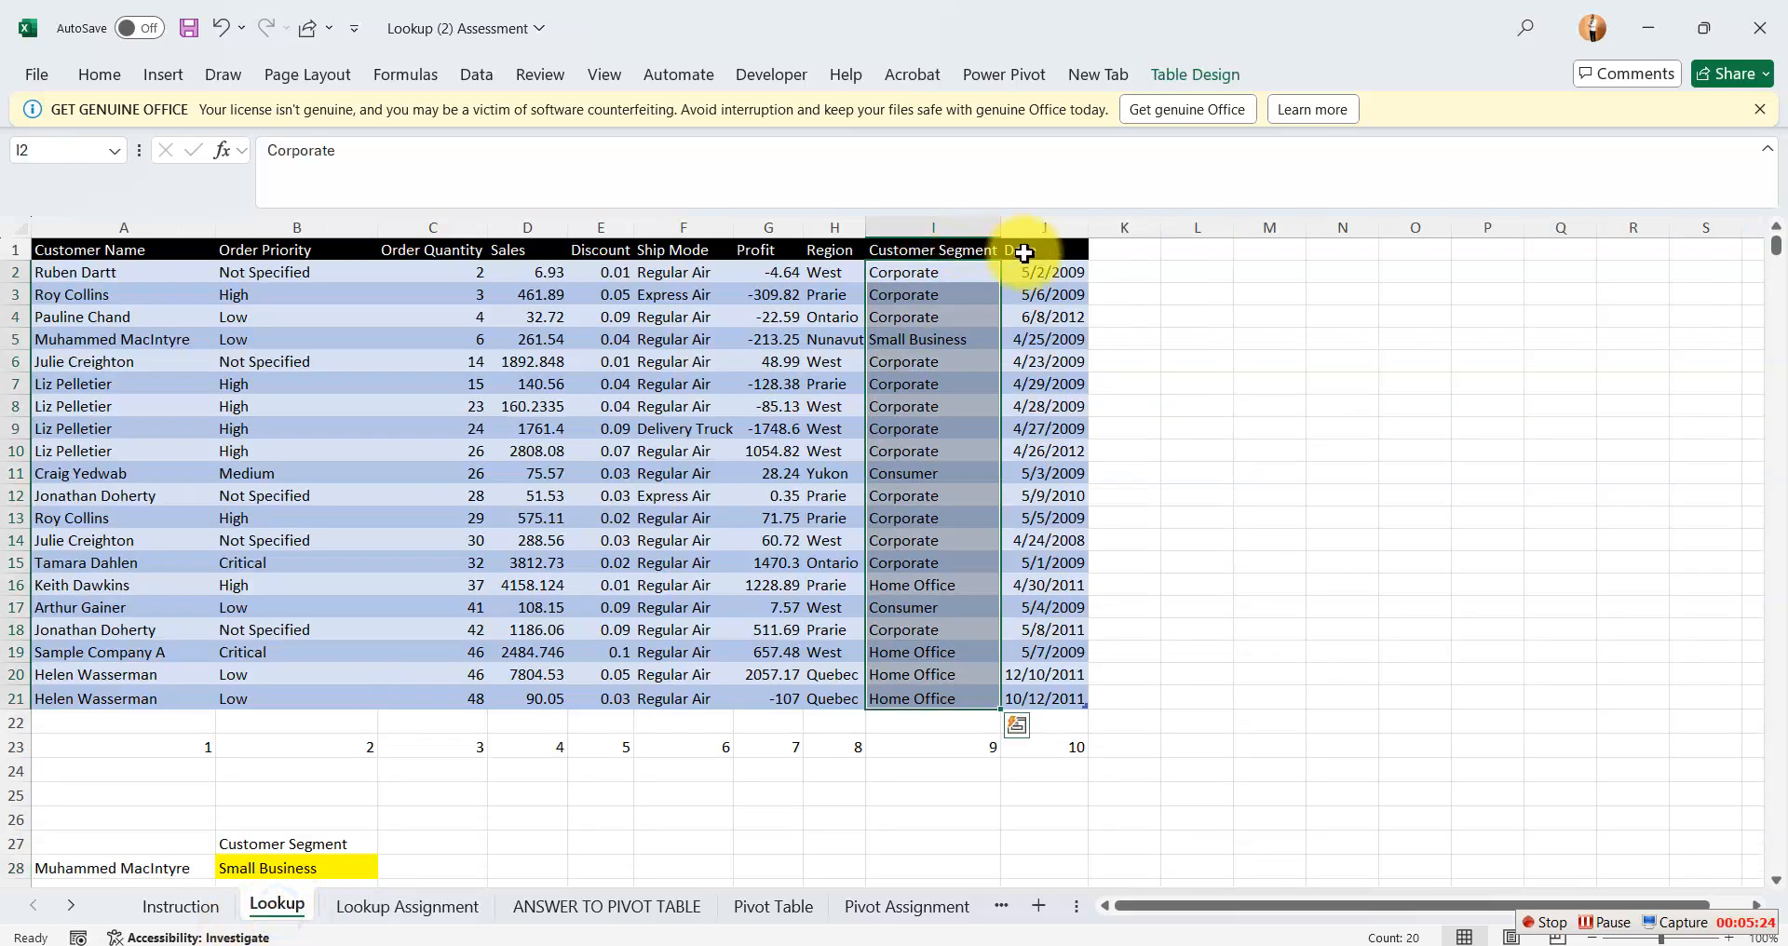
left_click(1029, 251)
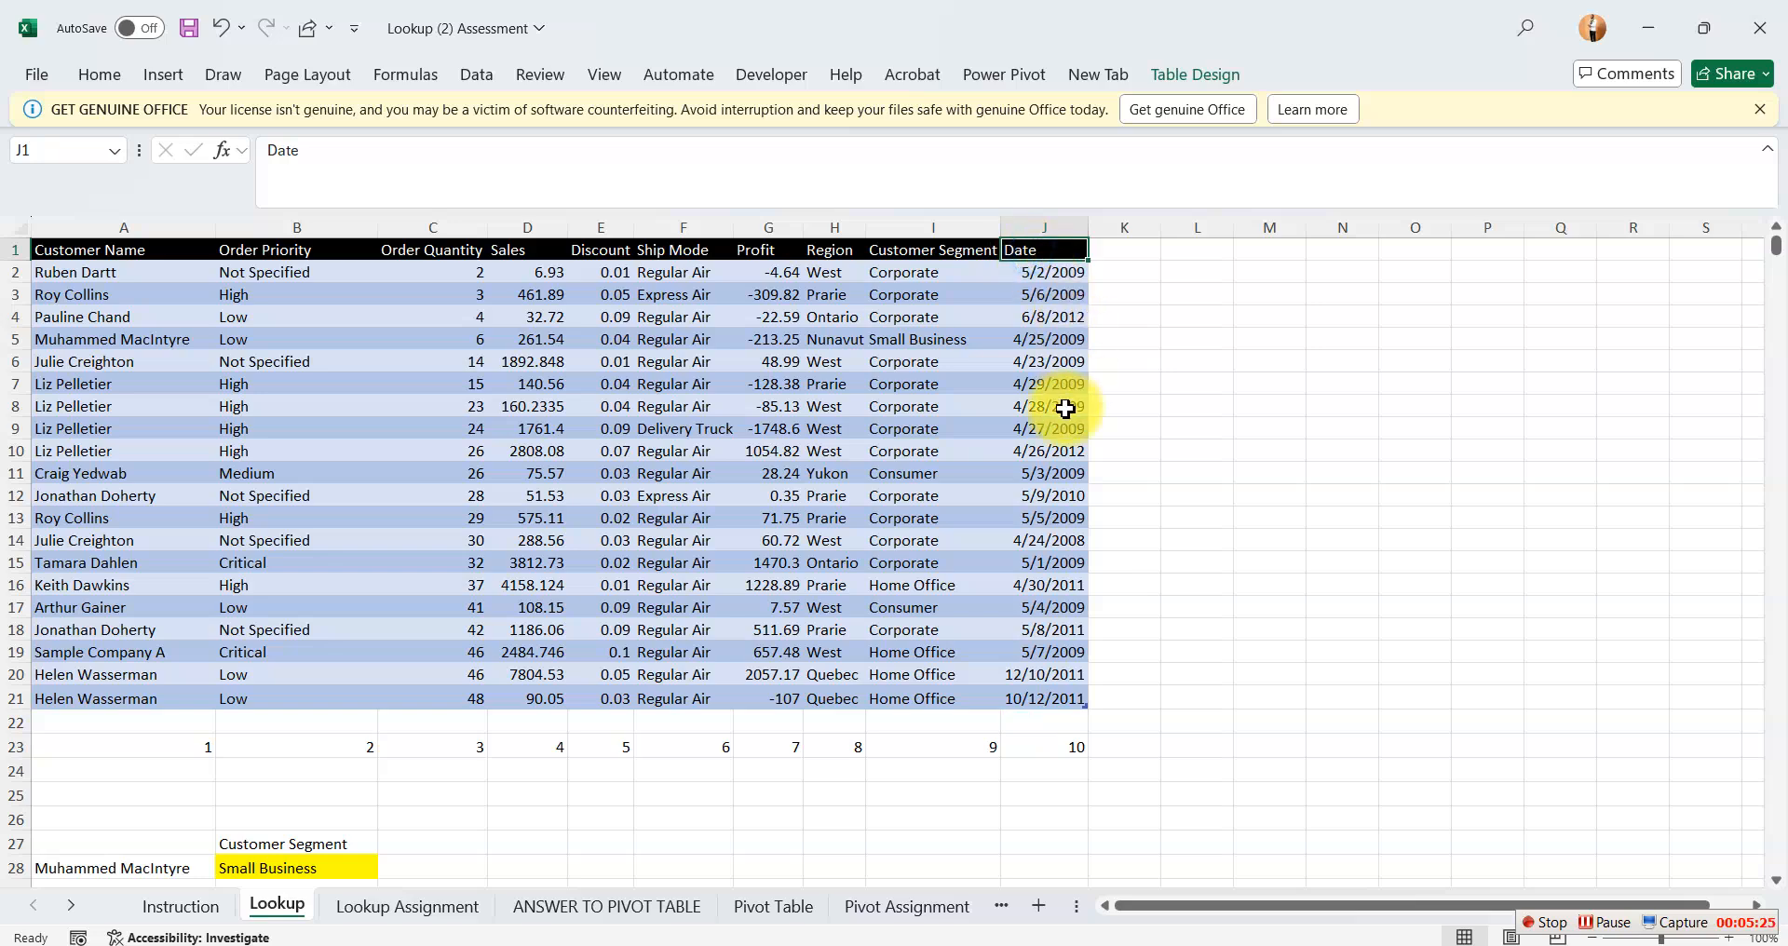
left_click(1053, 218)
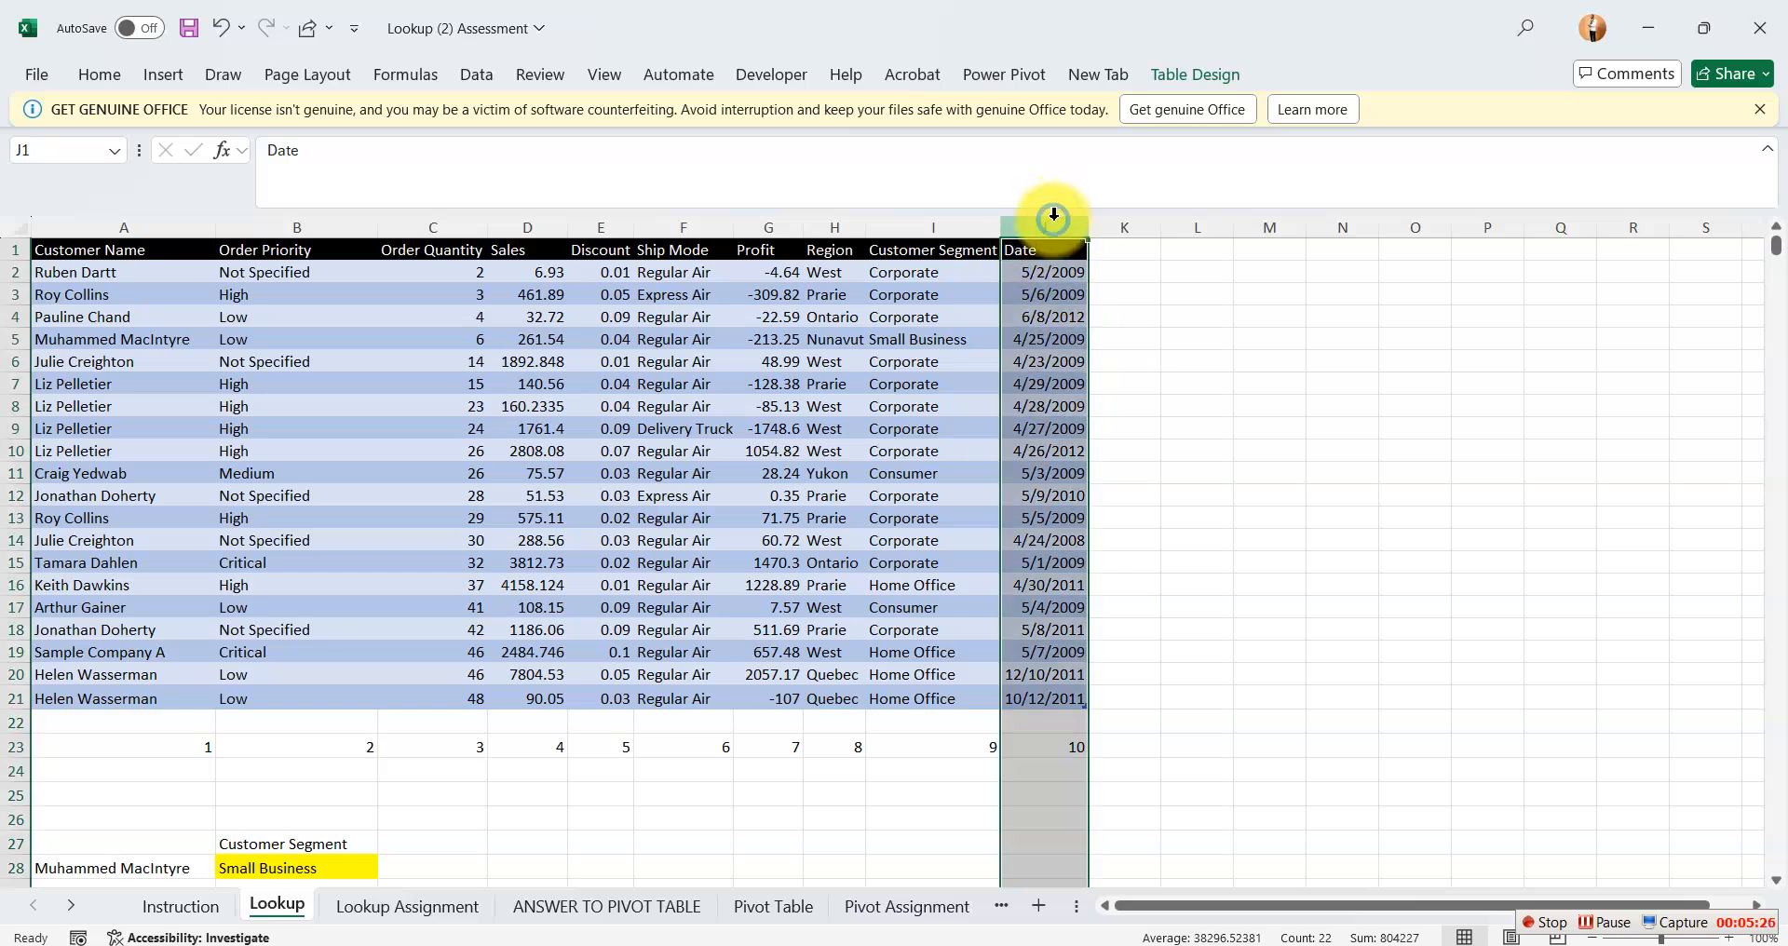
left_click(527, 229)
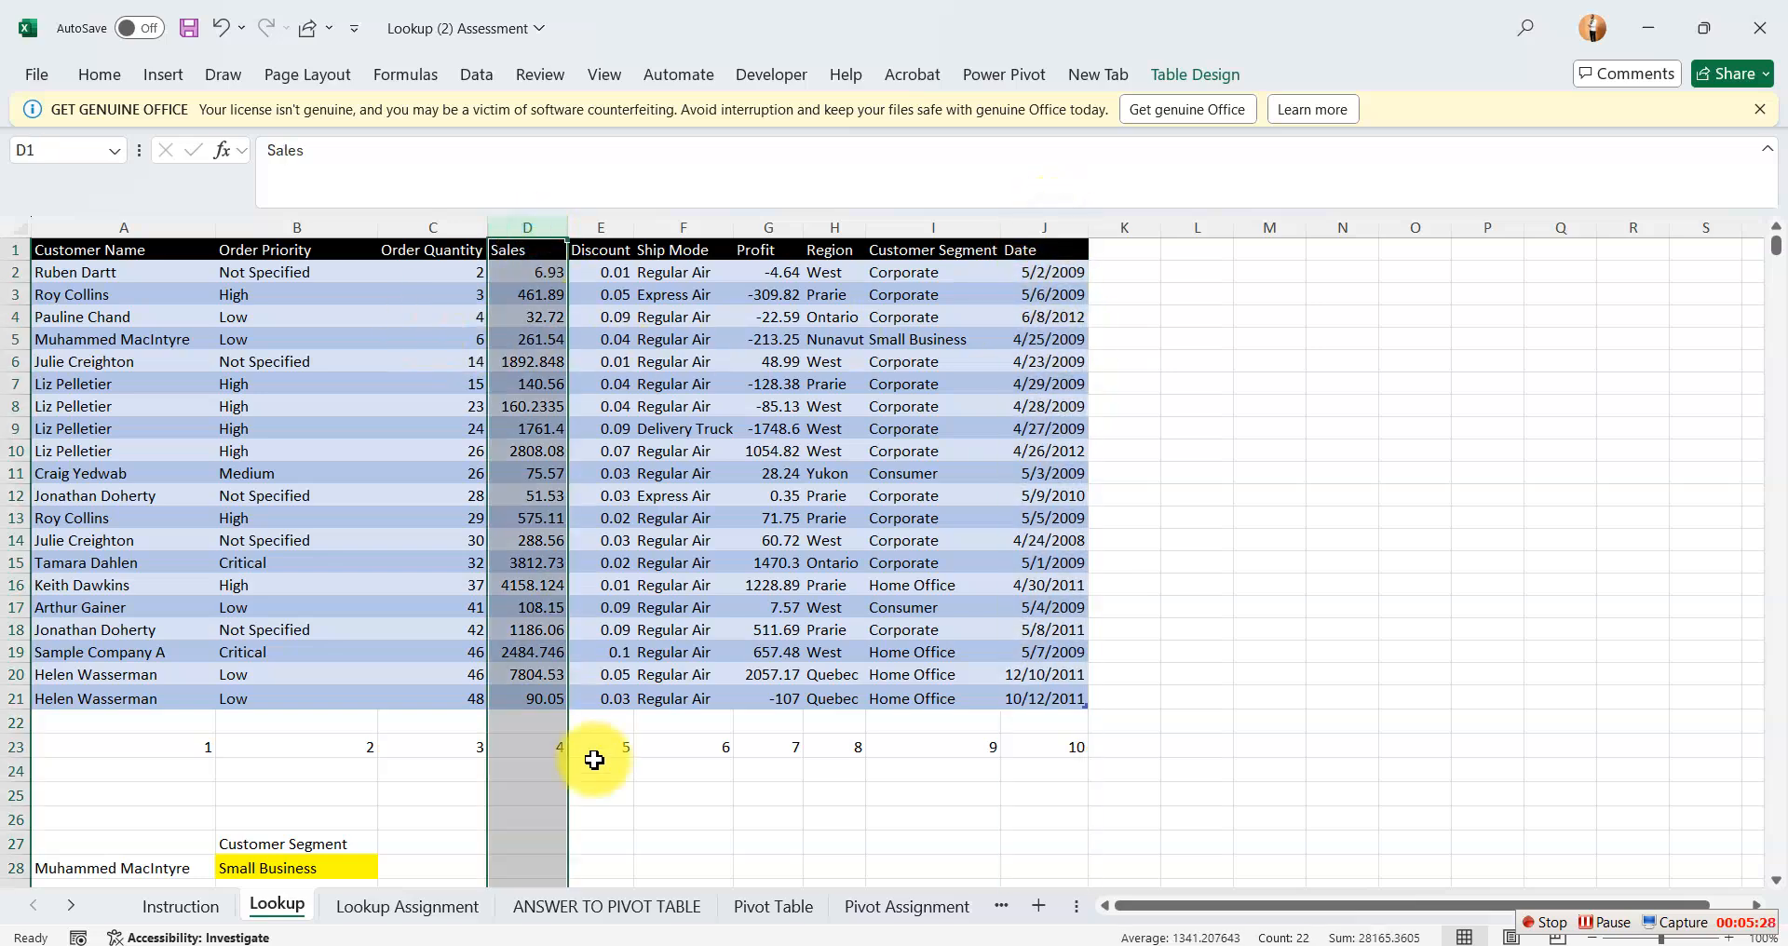
left_click(1050, 218)
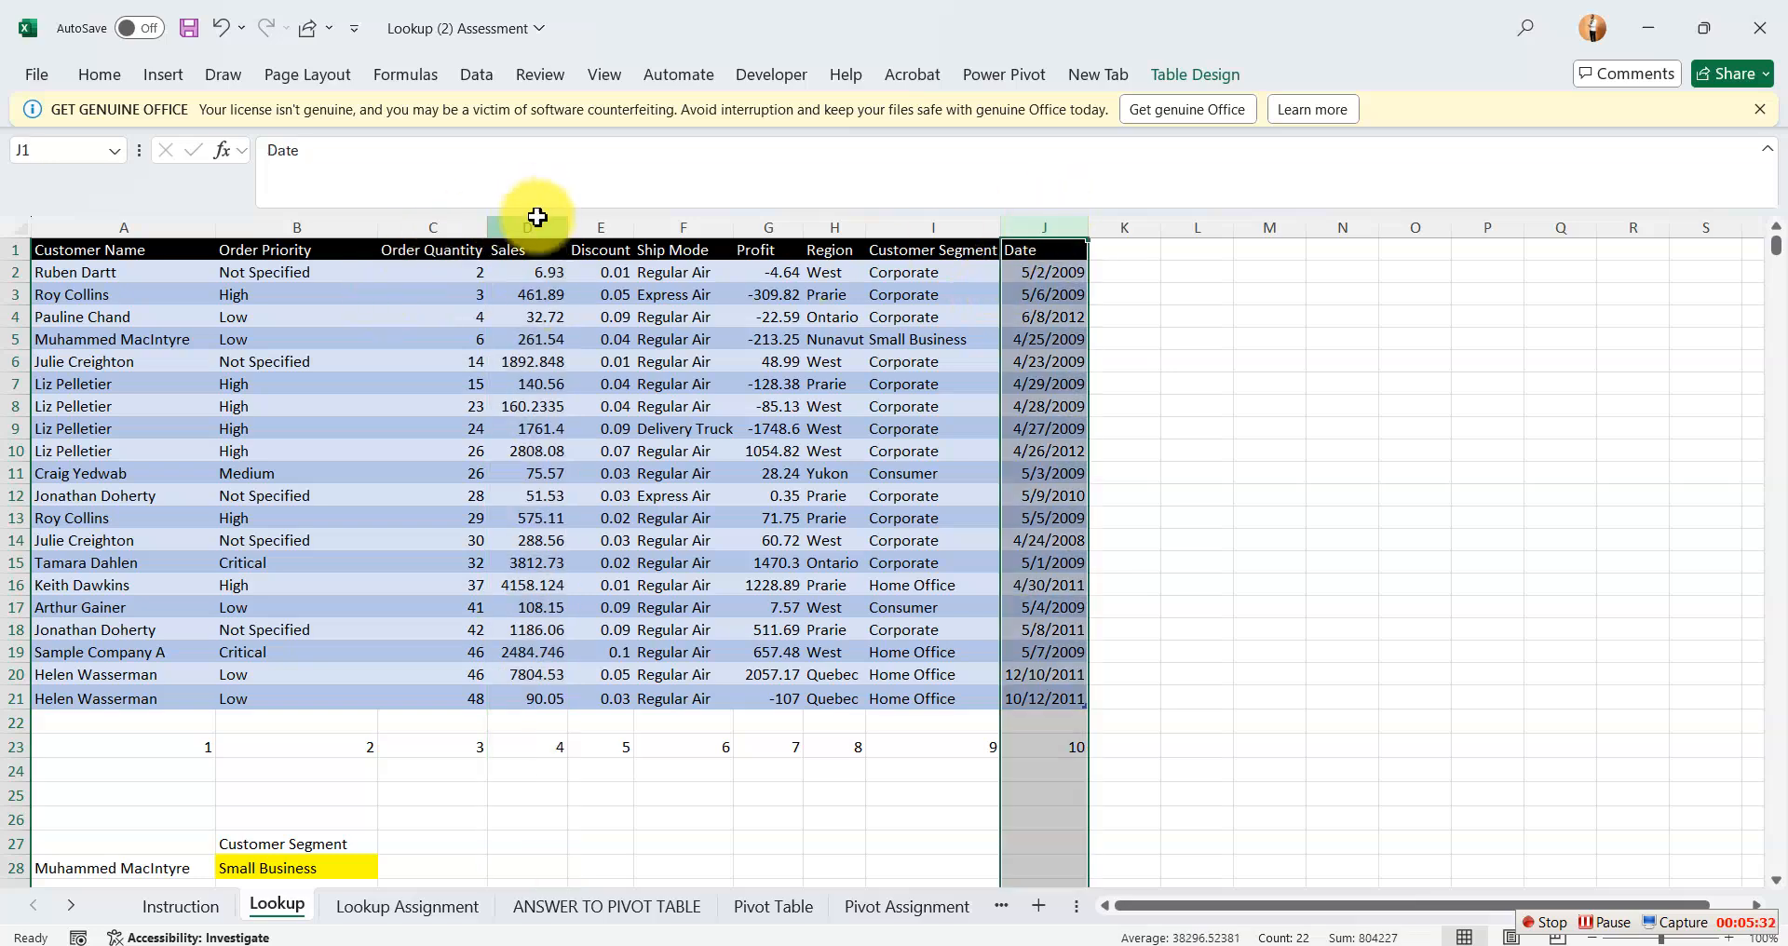
left_click(507, 226)
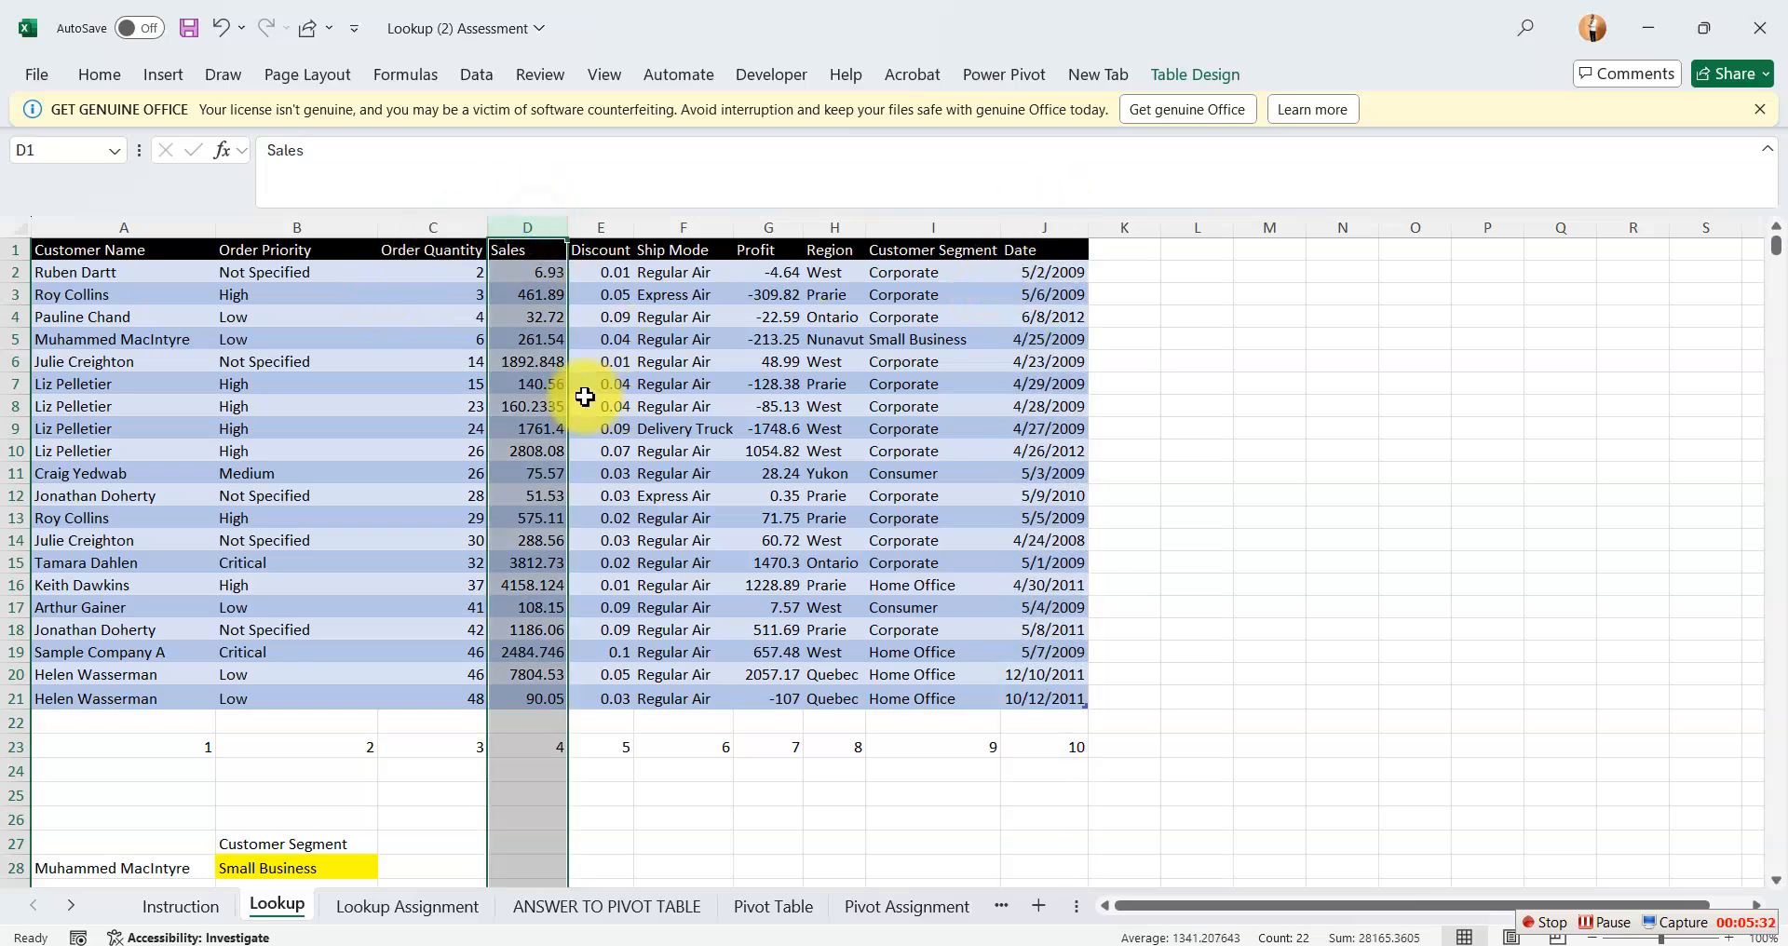
left_click(1063, 215)
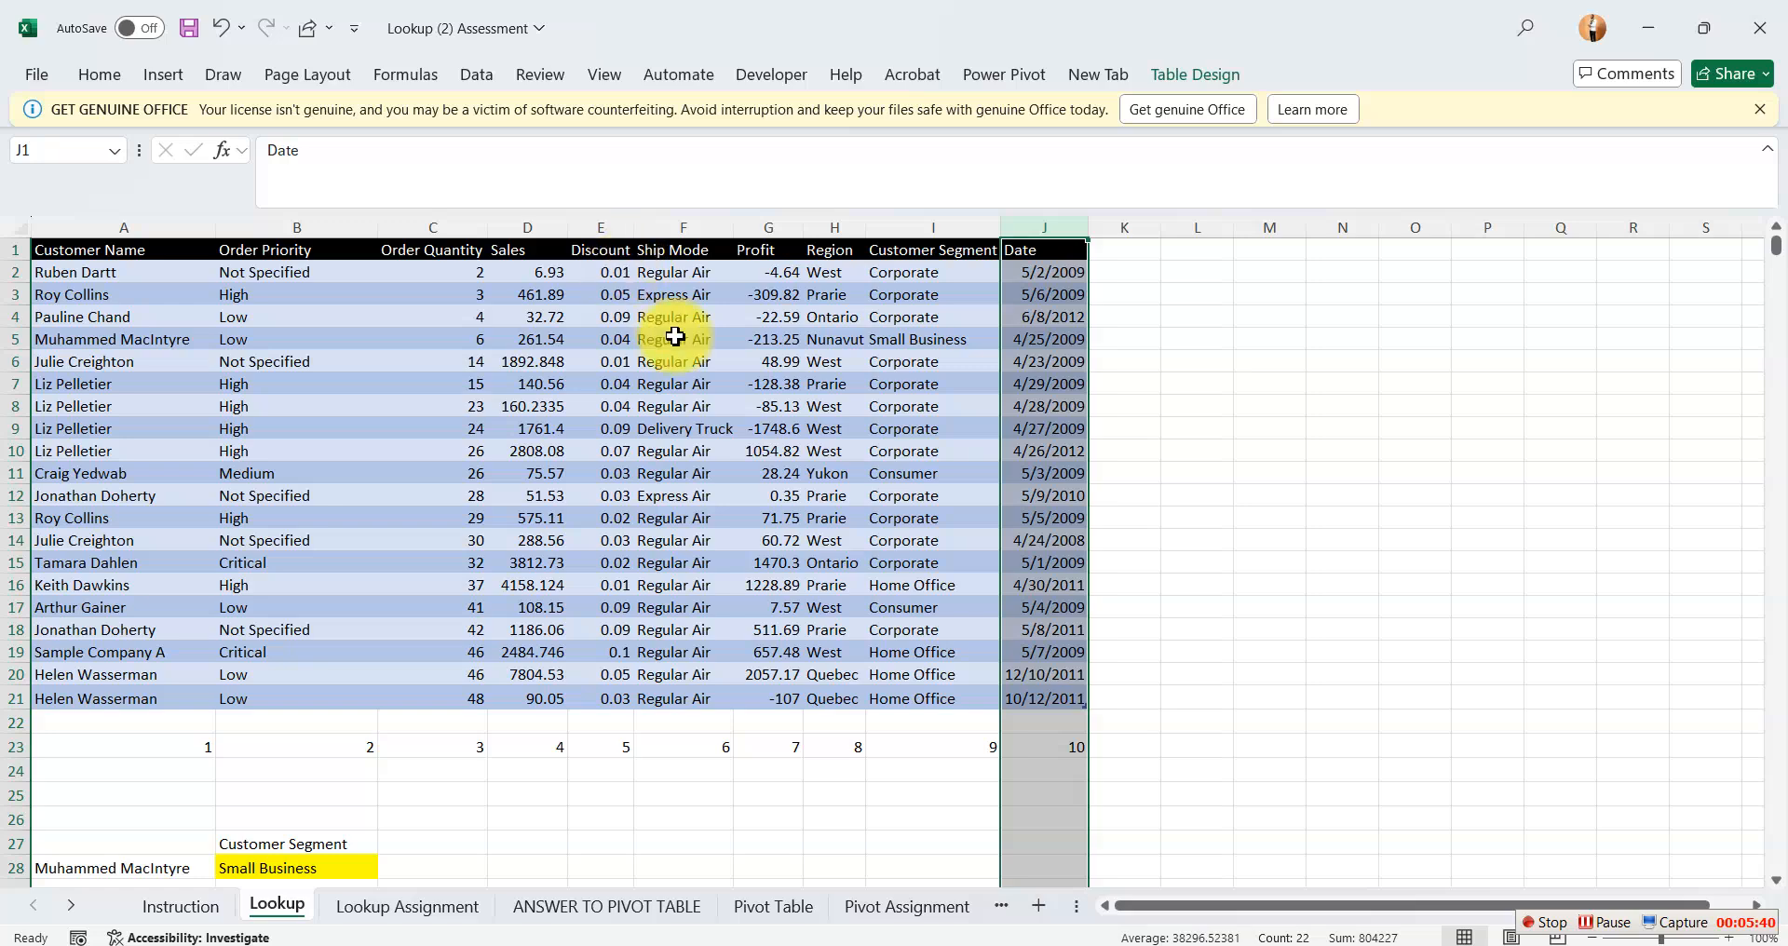
Start an XLOOKUP formula in Sales Amount cell F14 of the Lookup Assignment sheet with E14 as the lookup value.
left_click(419, 911)
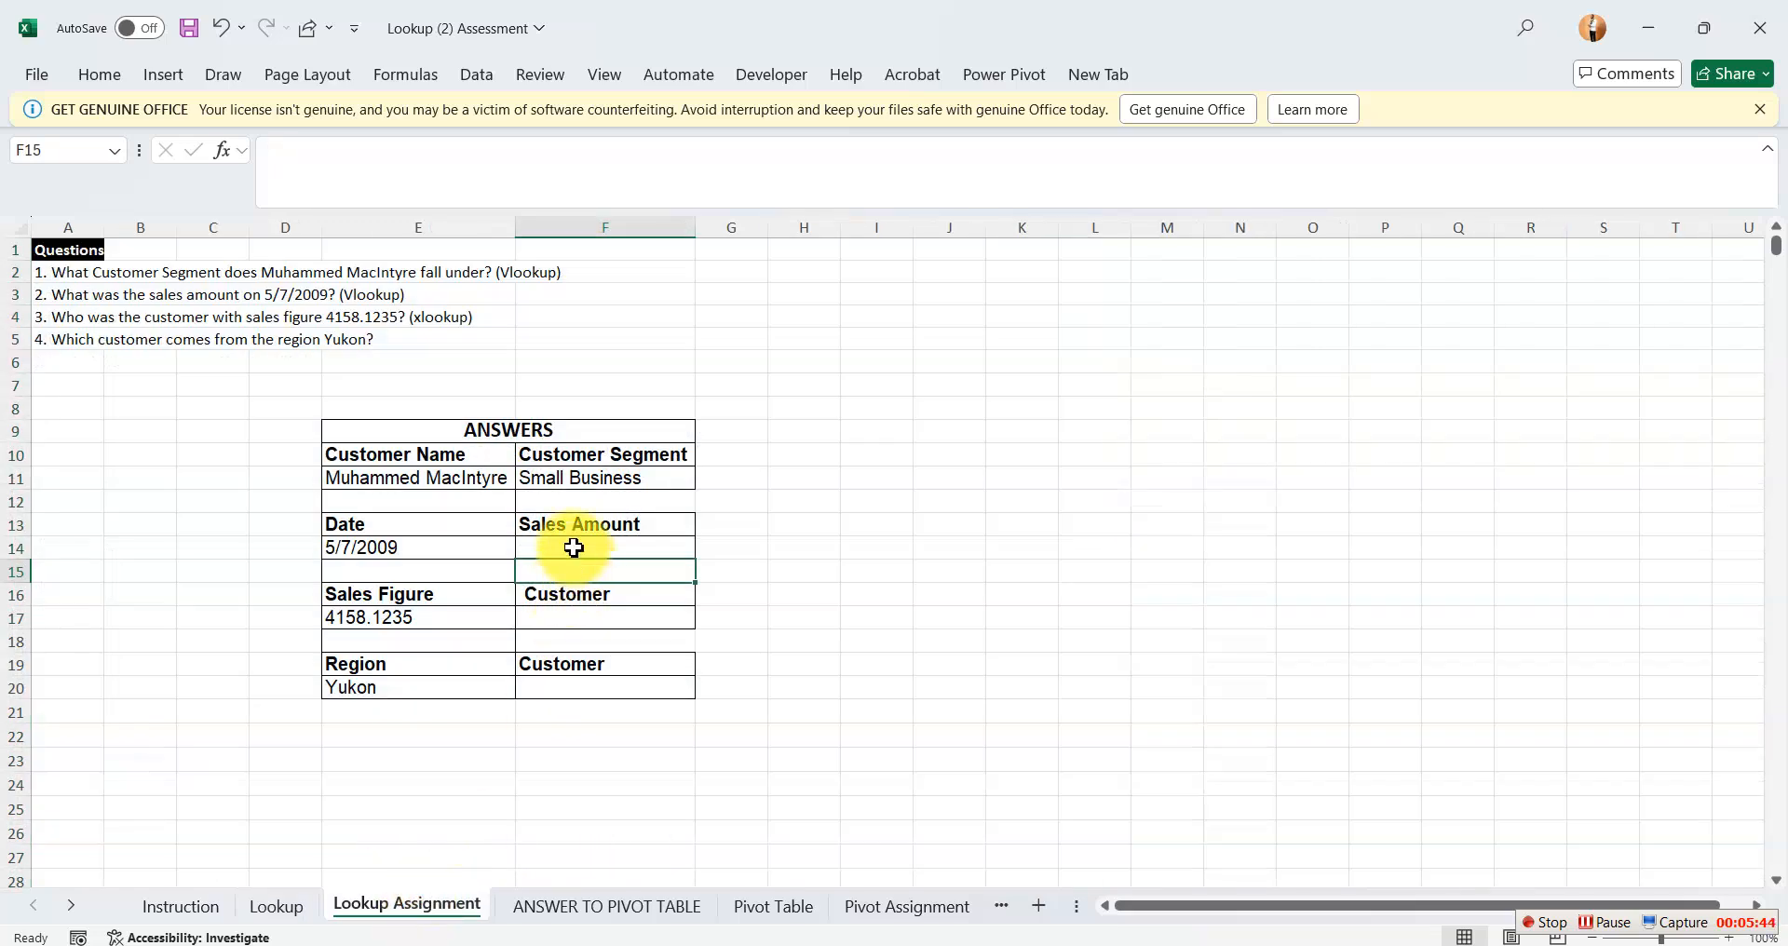
left_click(572, 548)
type("=")
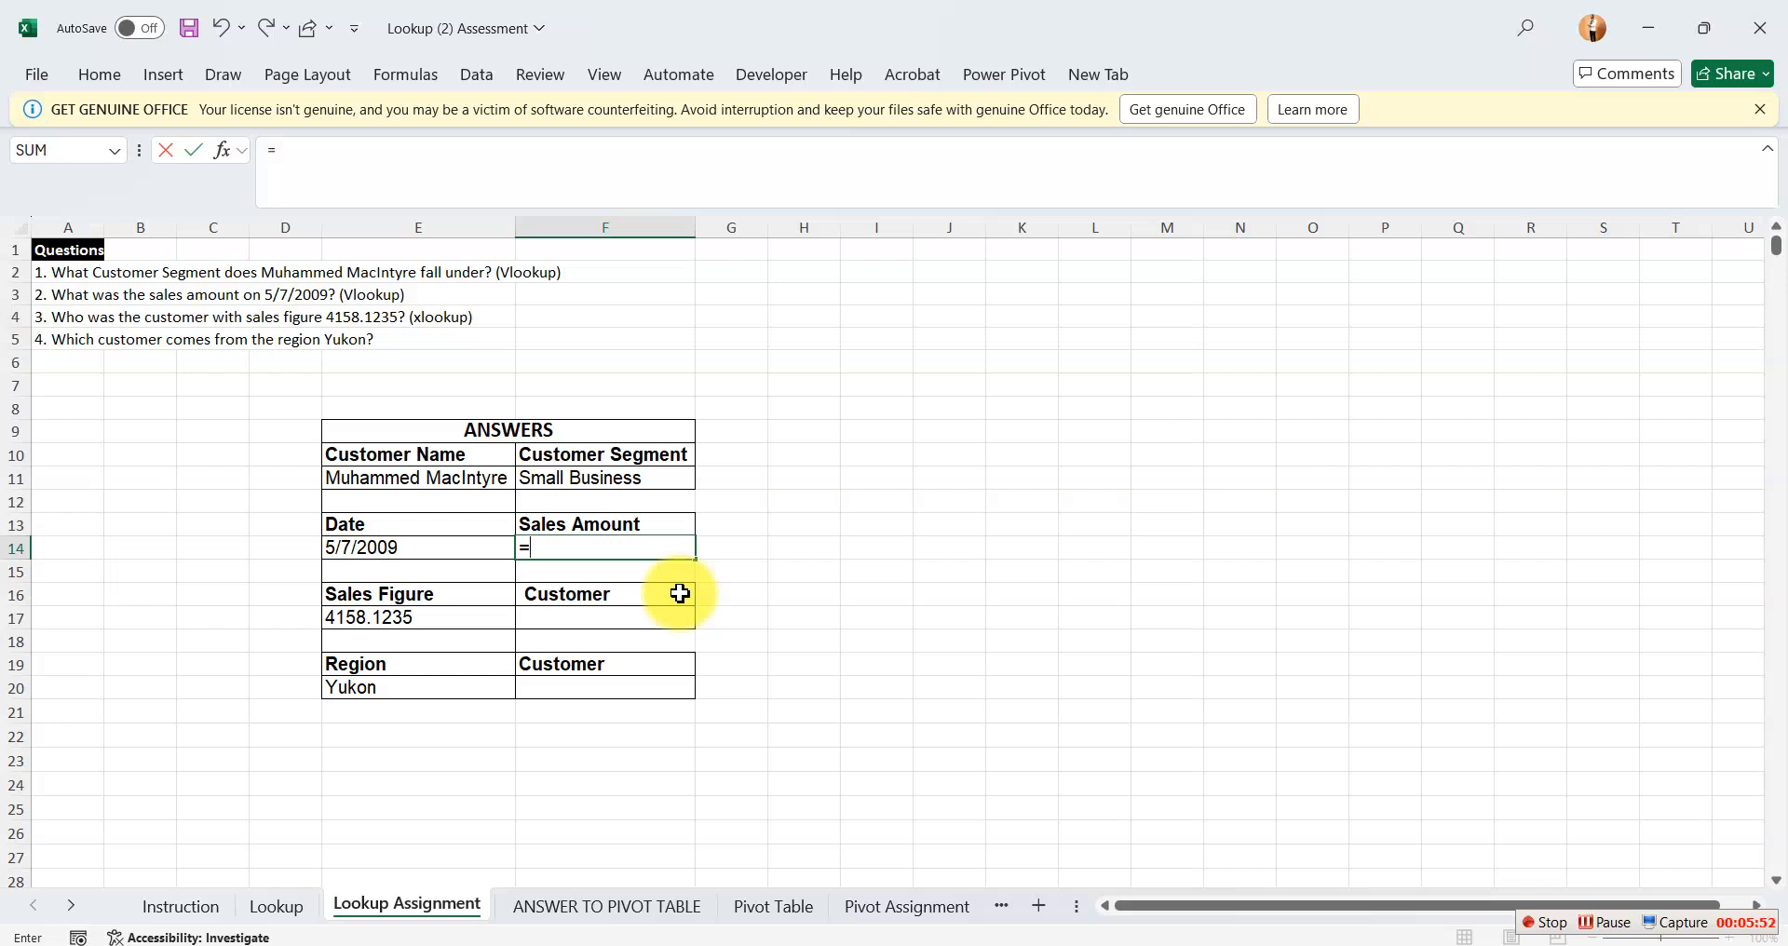
type("xl")
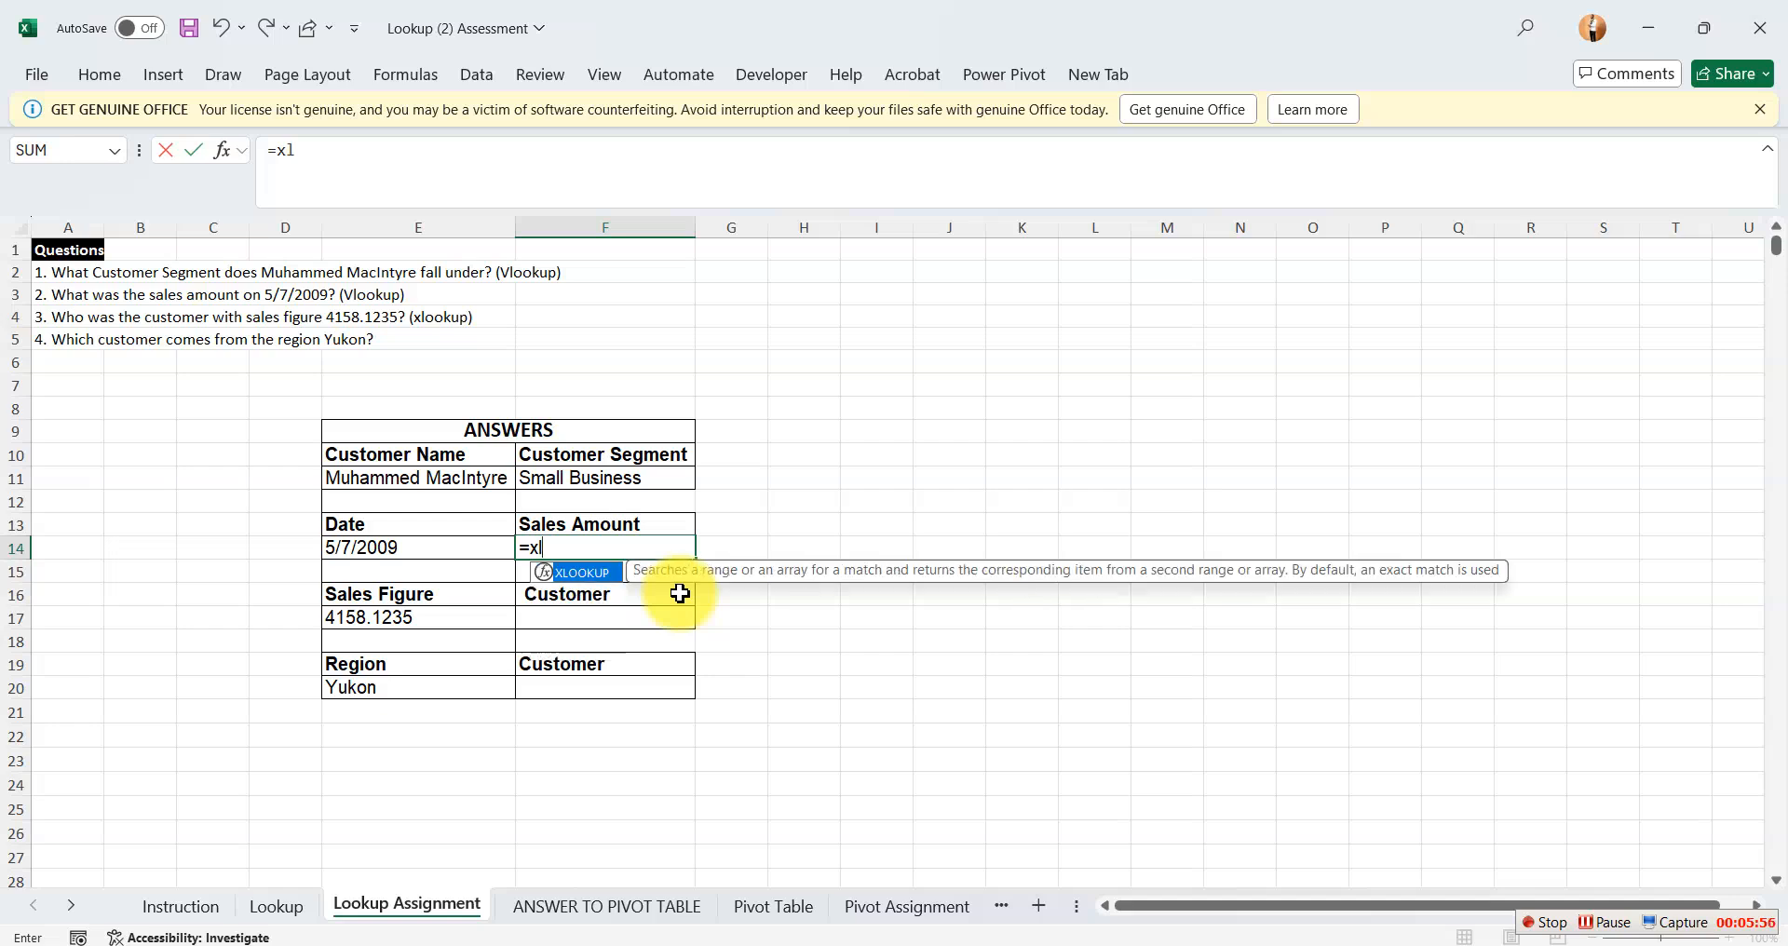
key("Tab")
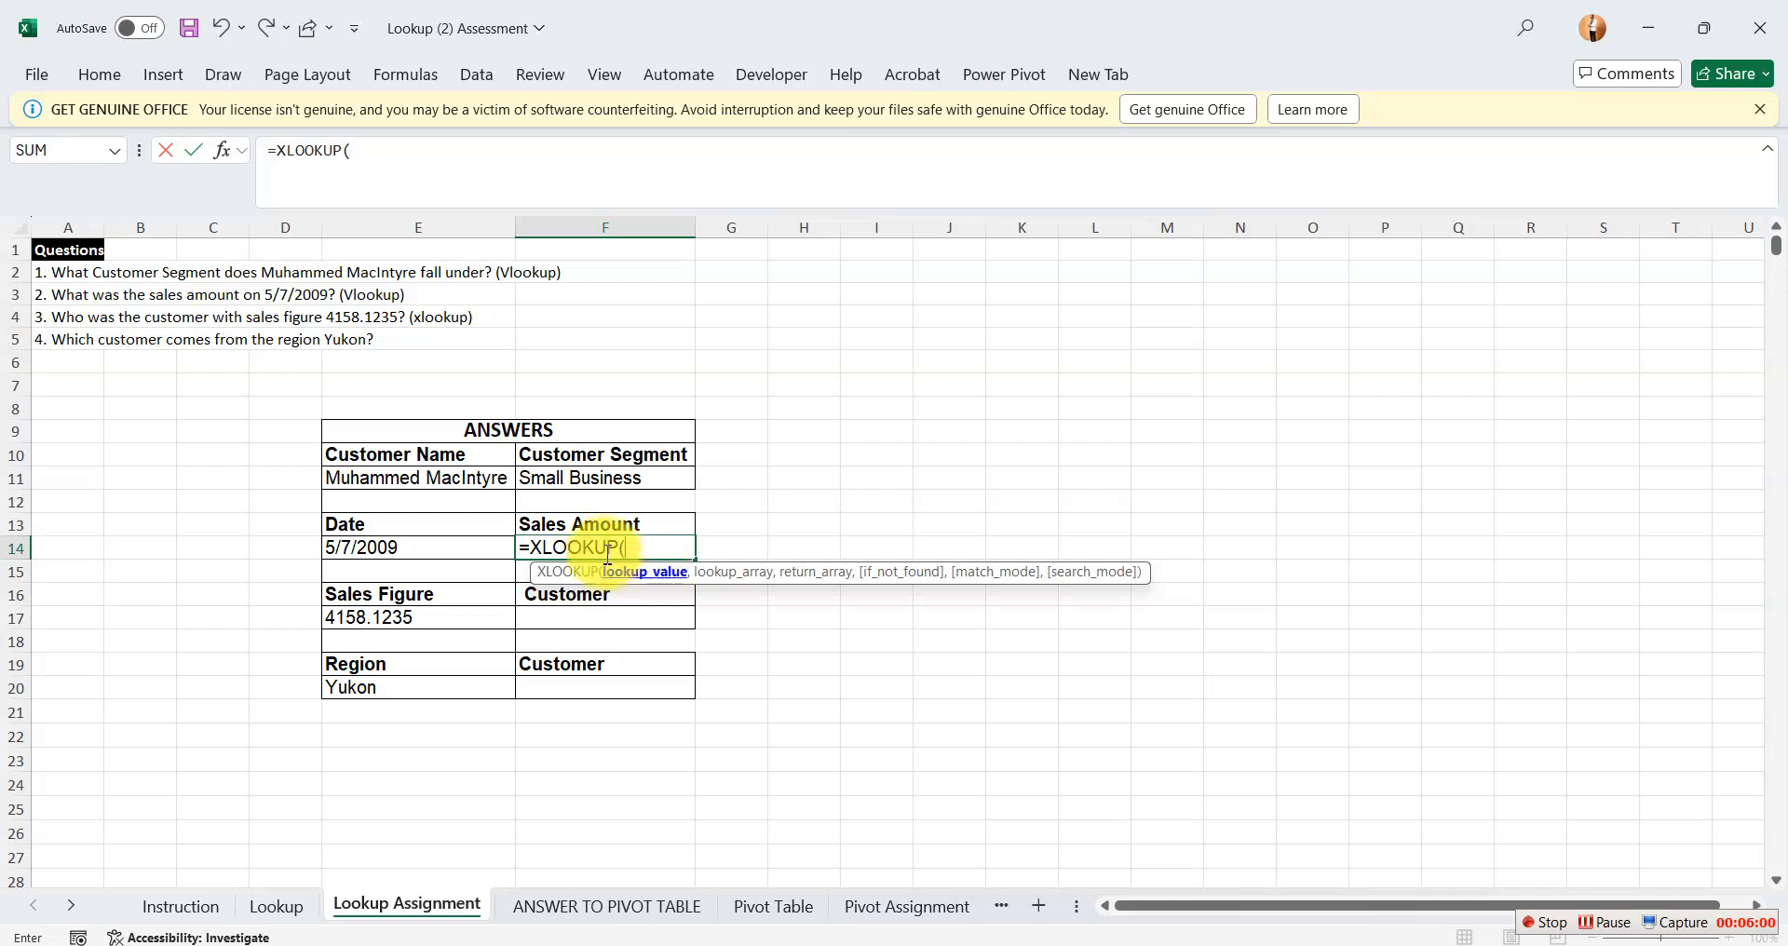
left_click(427, 550)
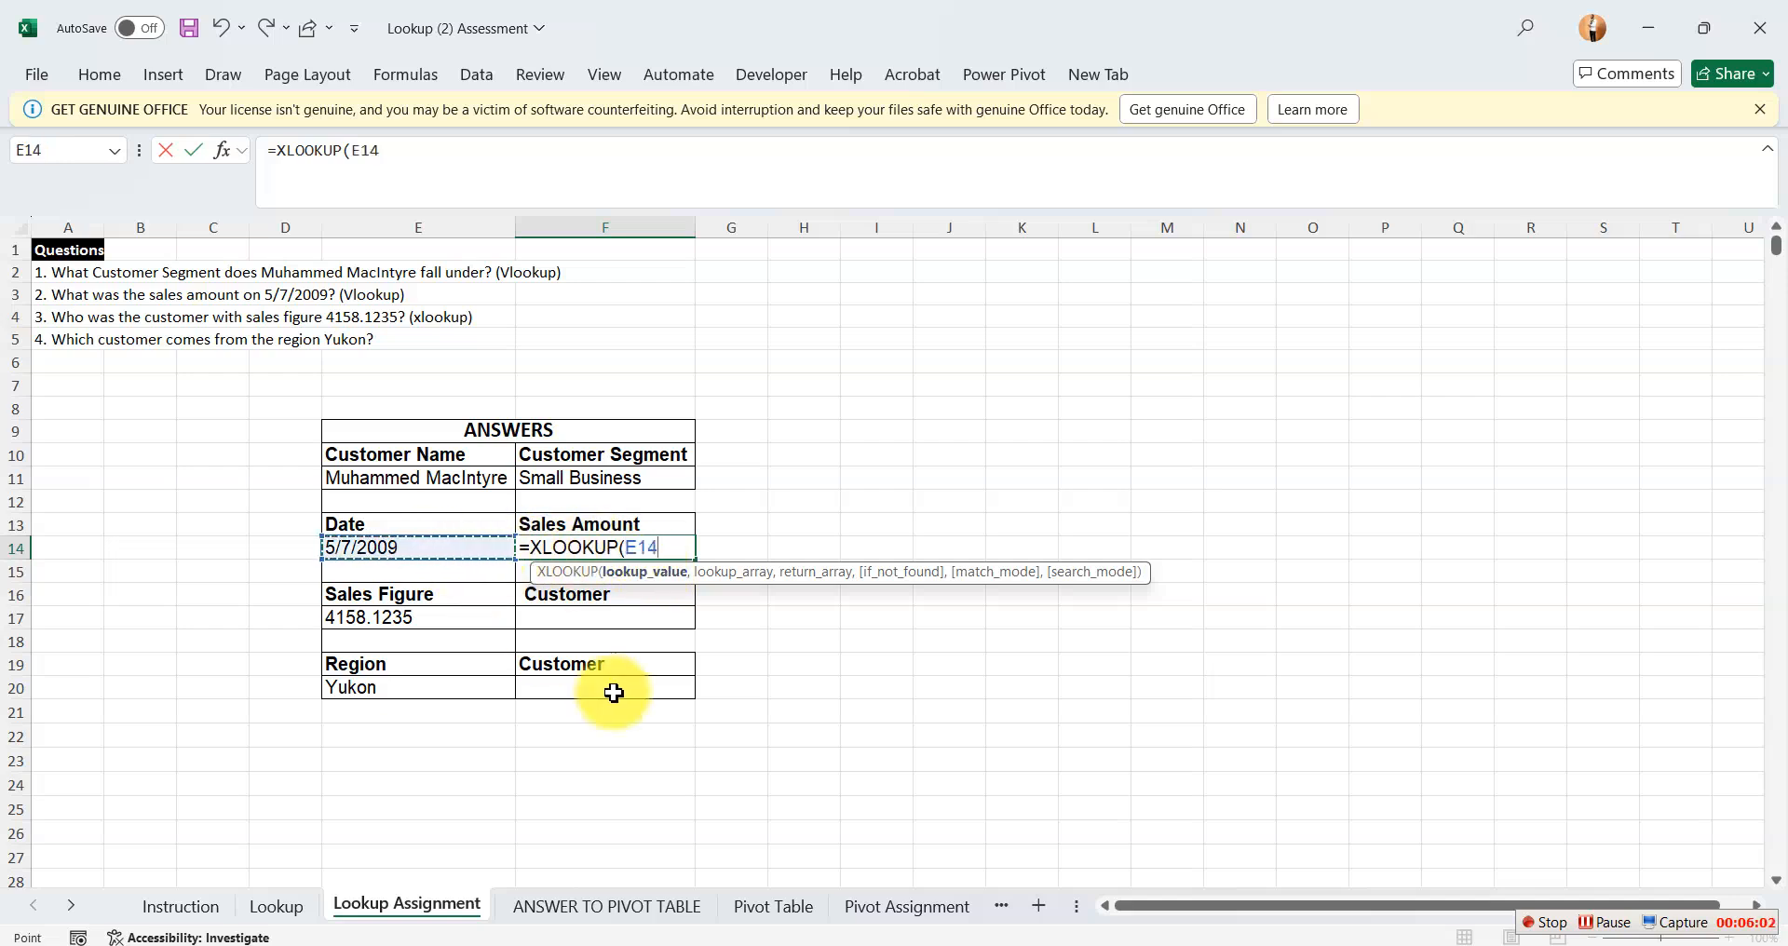
type(",")
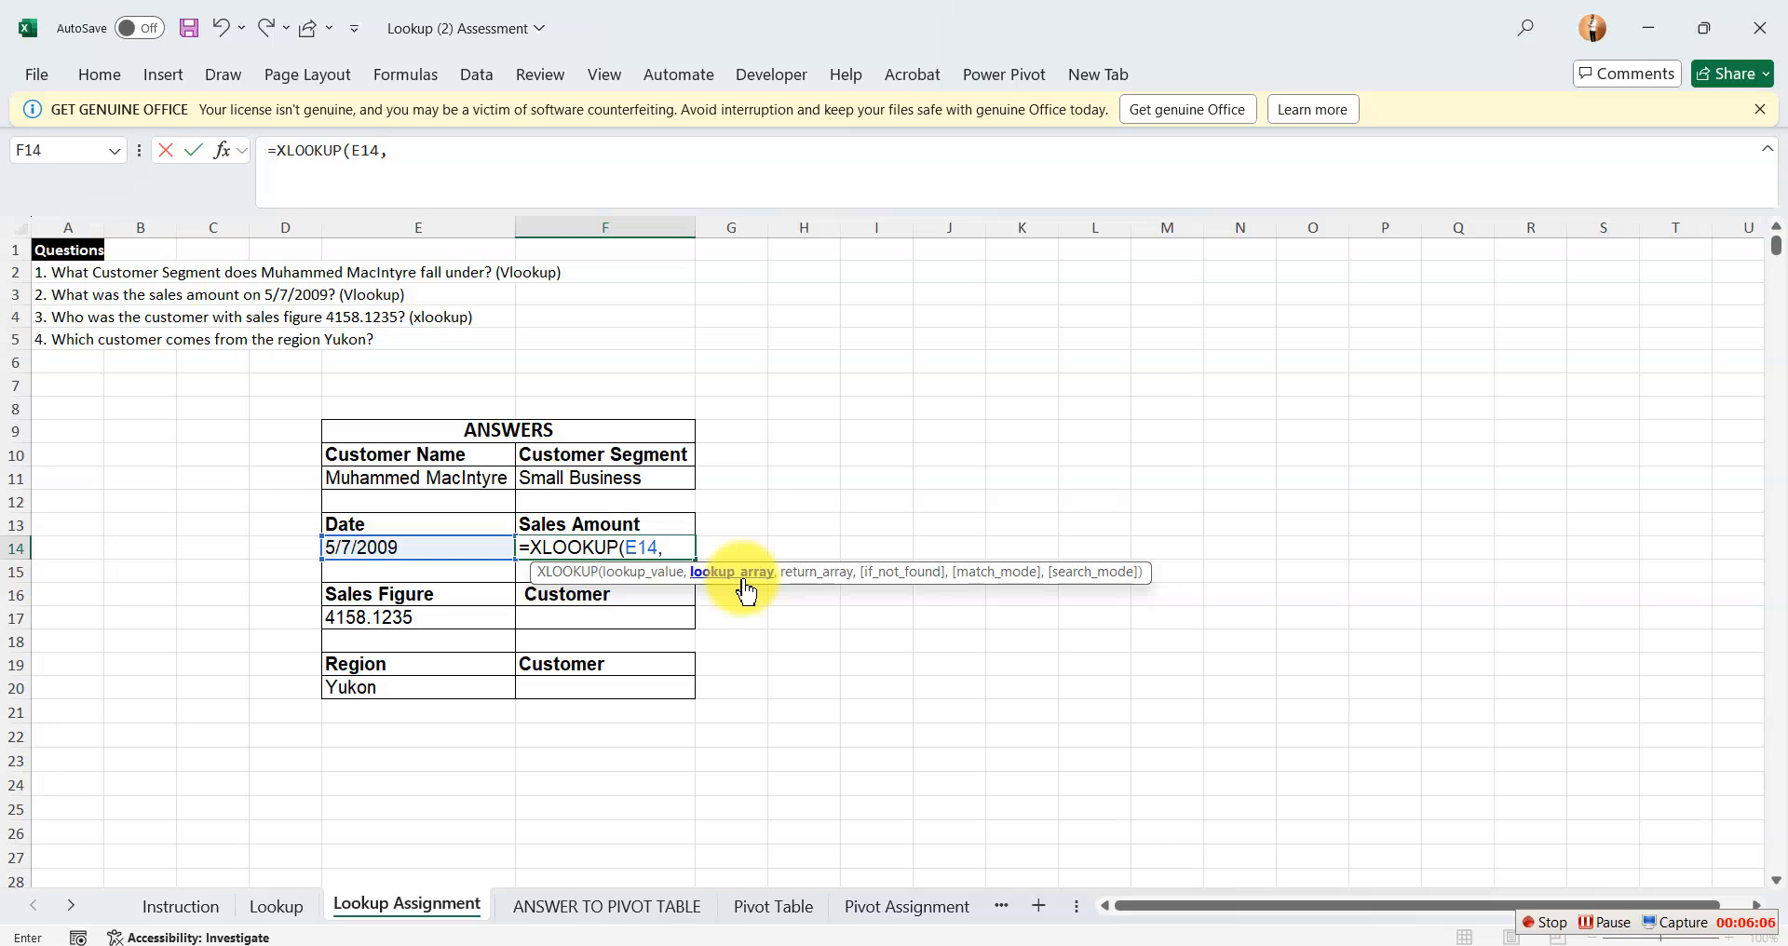
Complete the XLOOKUP in F14 with Table_1[Date] as the lookup array and Table_1[Sales] as the return array.
left_click(277, 904)
left_click_drag(1018, 271, 1021, 703)
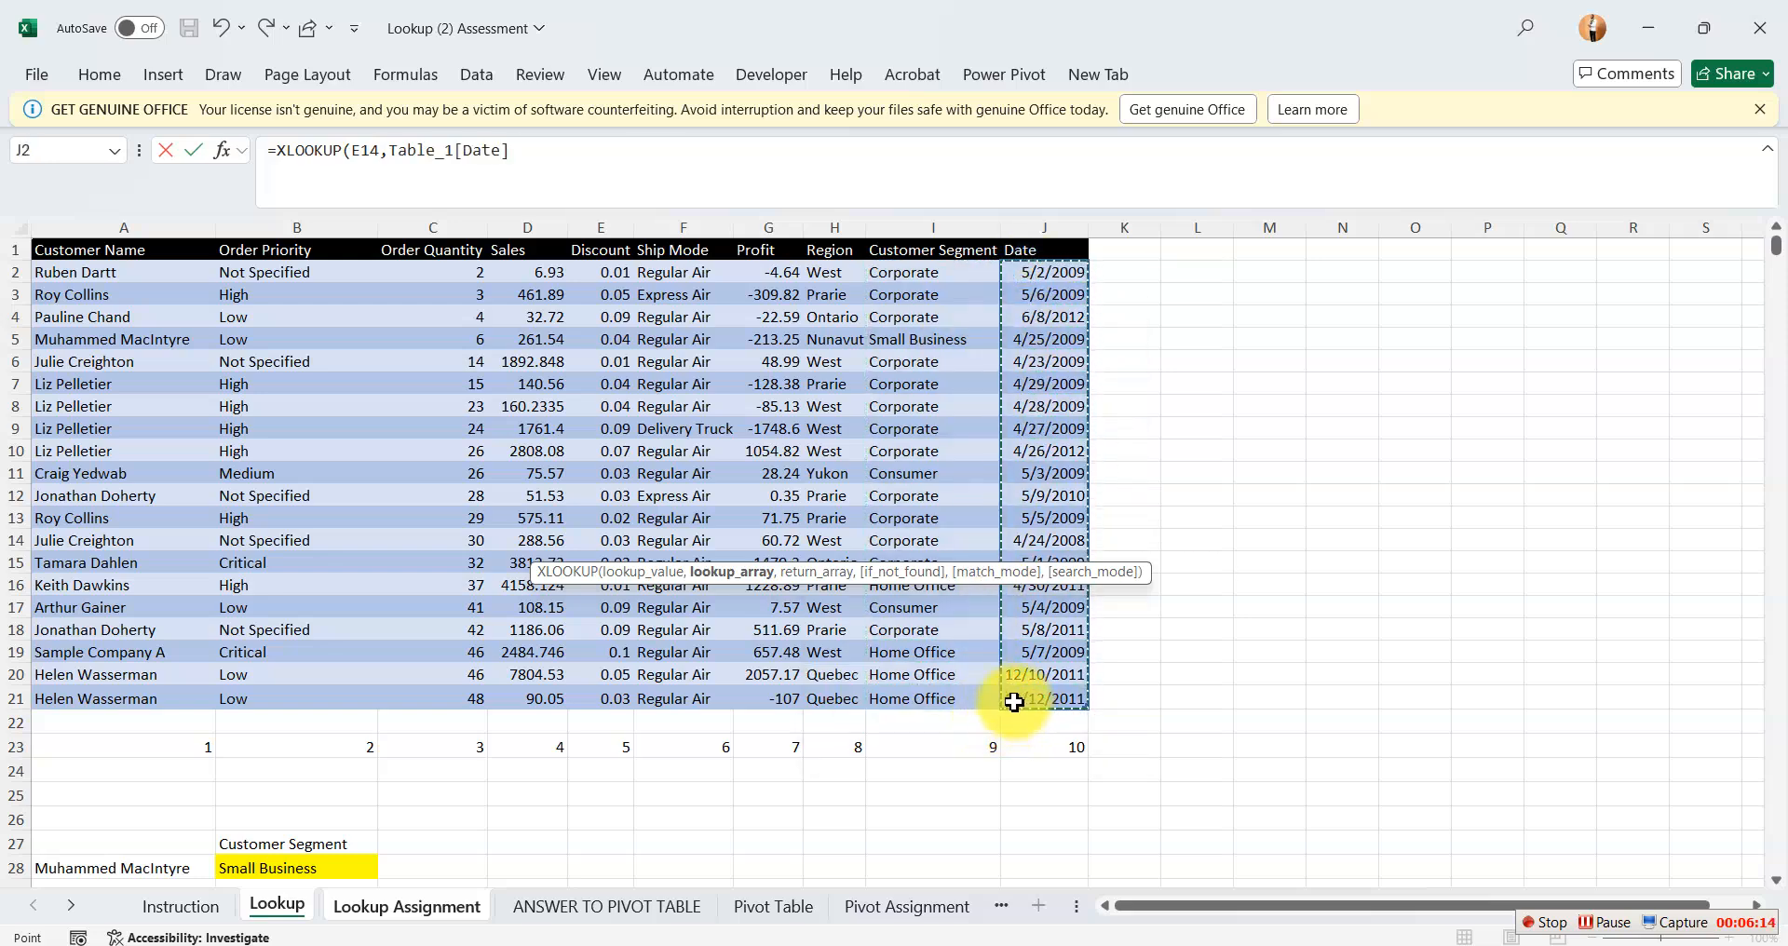
type(",")
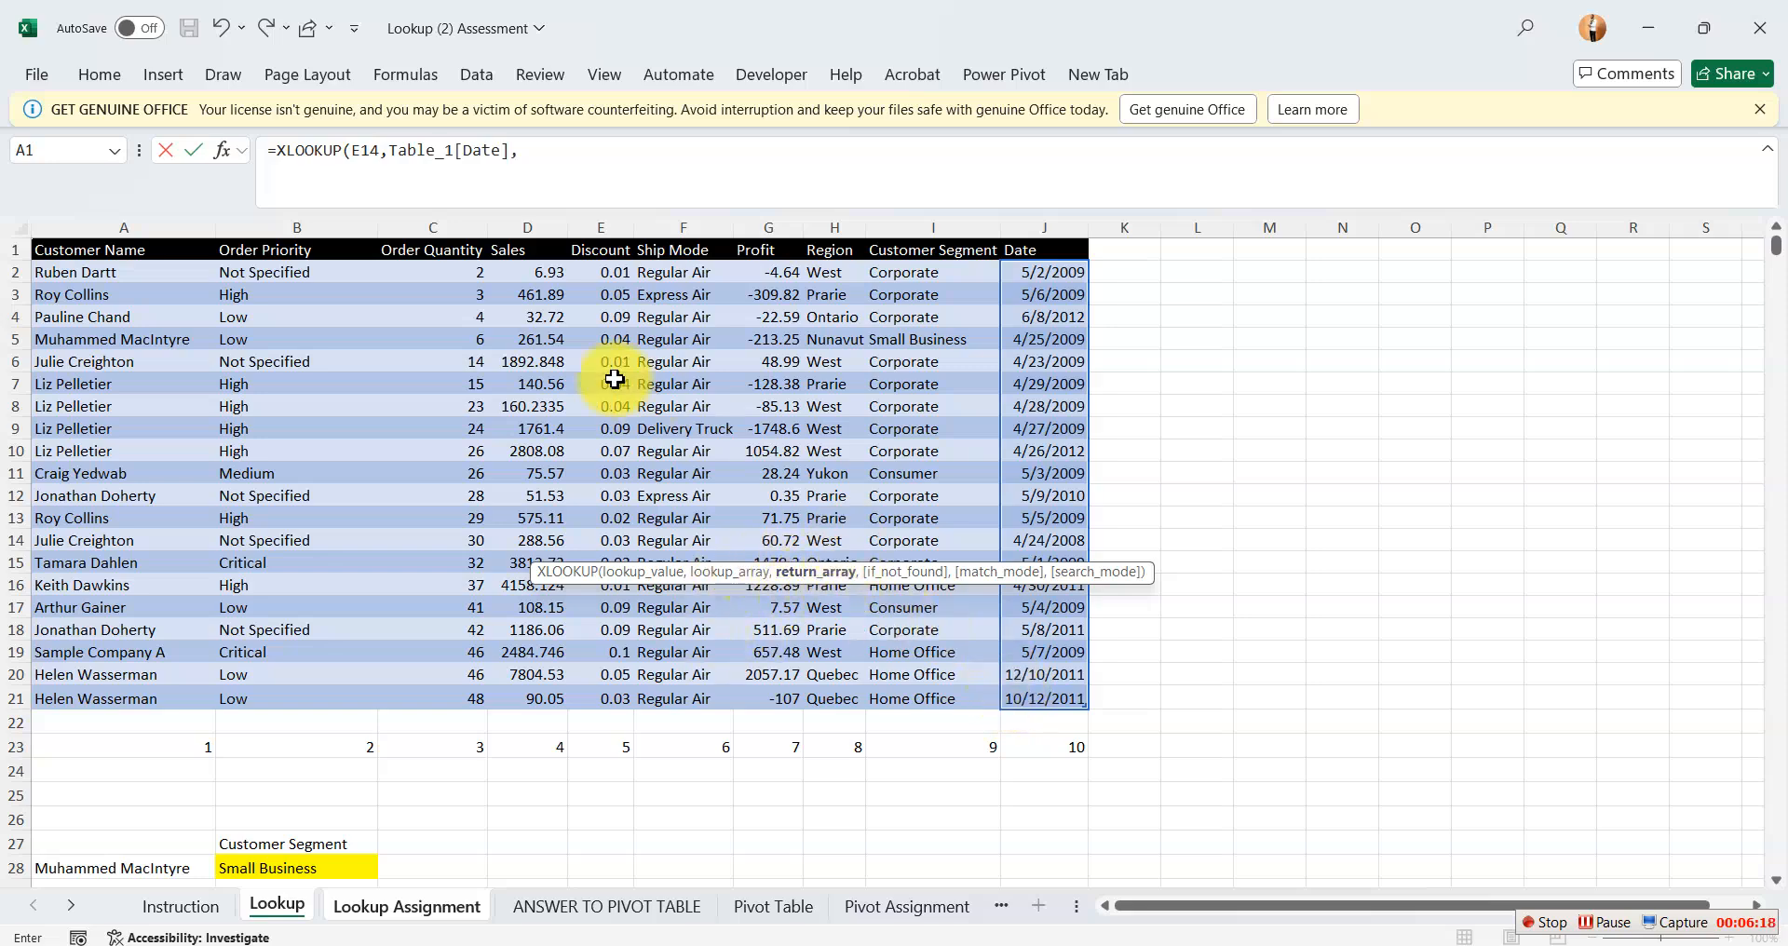
left_click_drag(512, 263, 556, 692)
type(",")
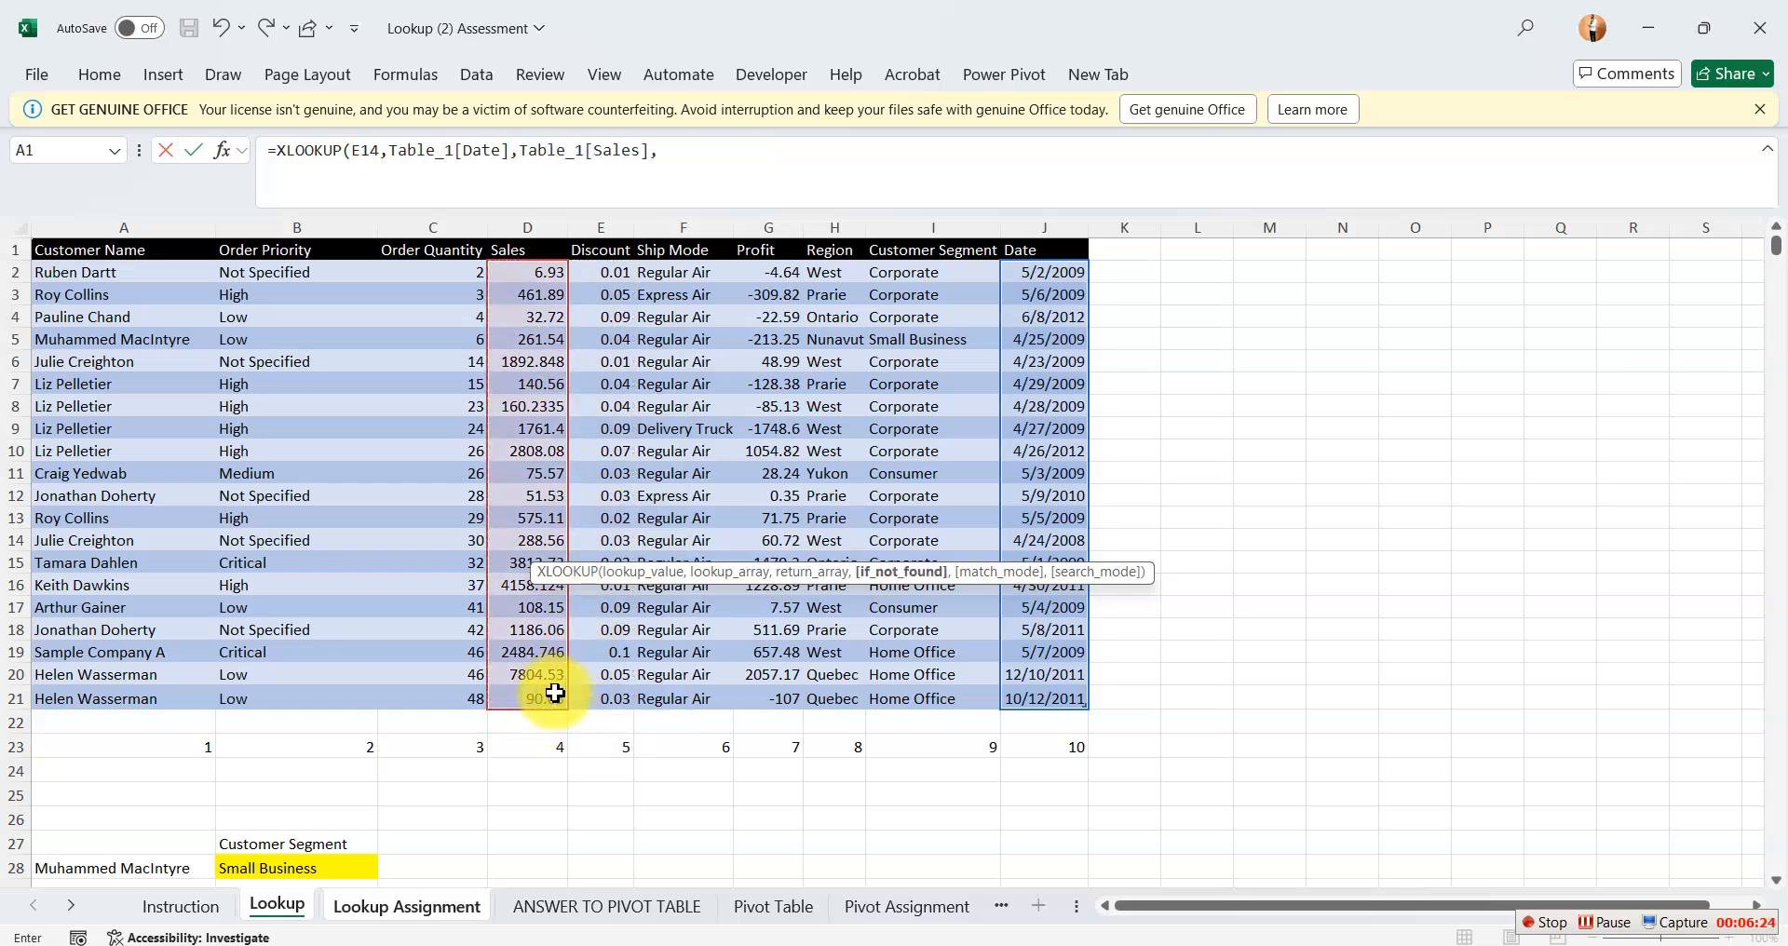
key("BackSpace")
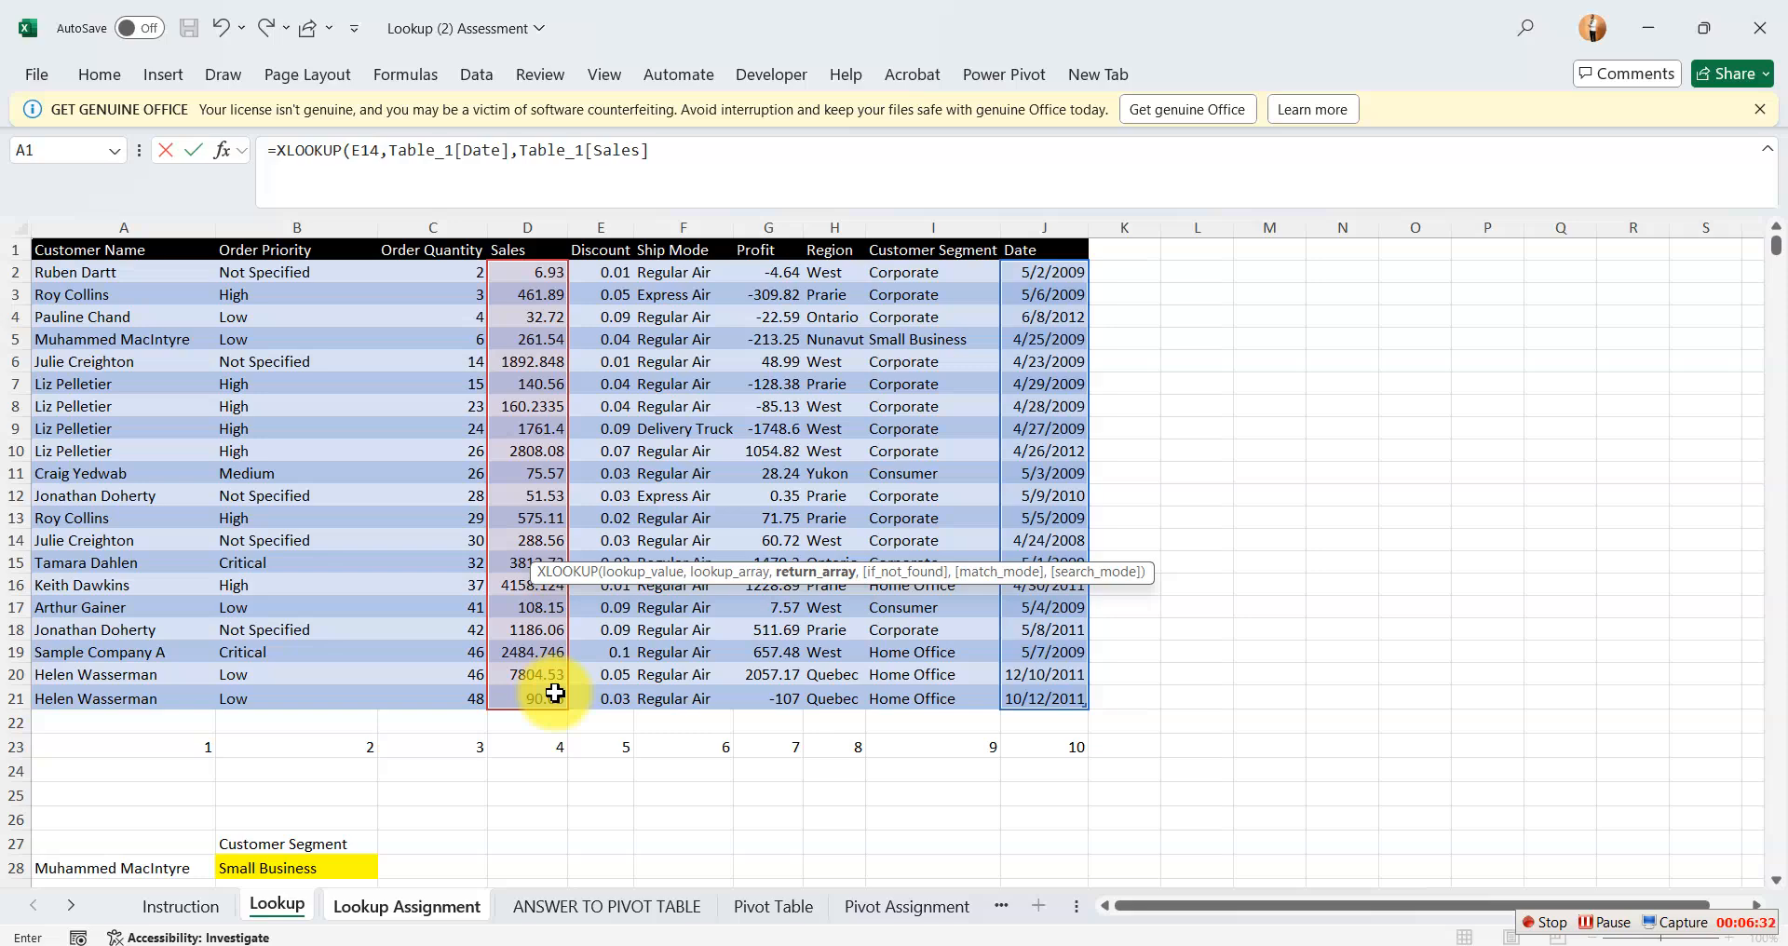
type(")")
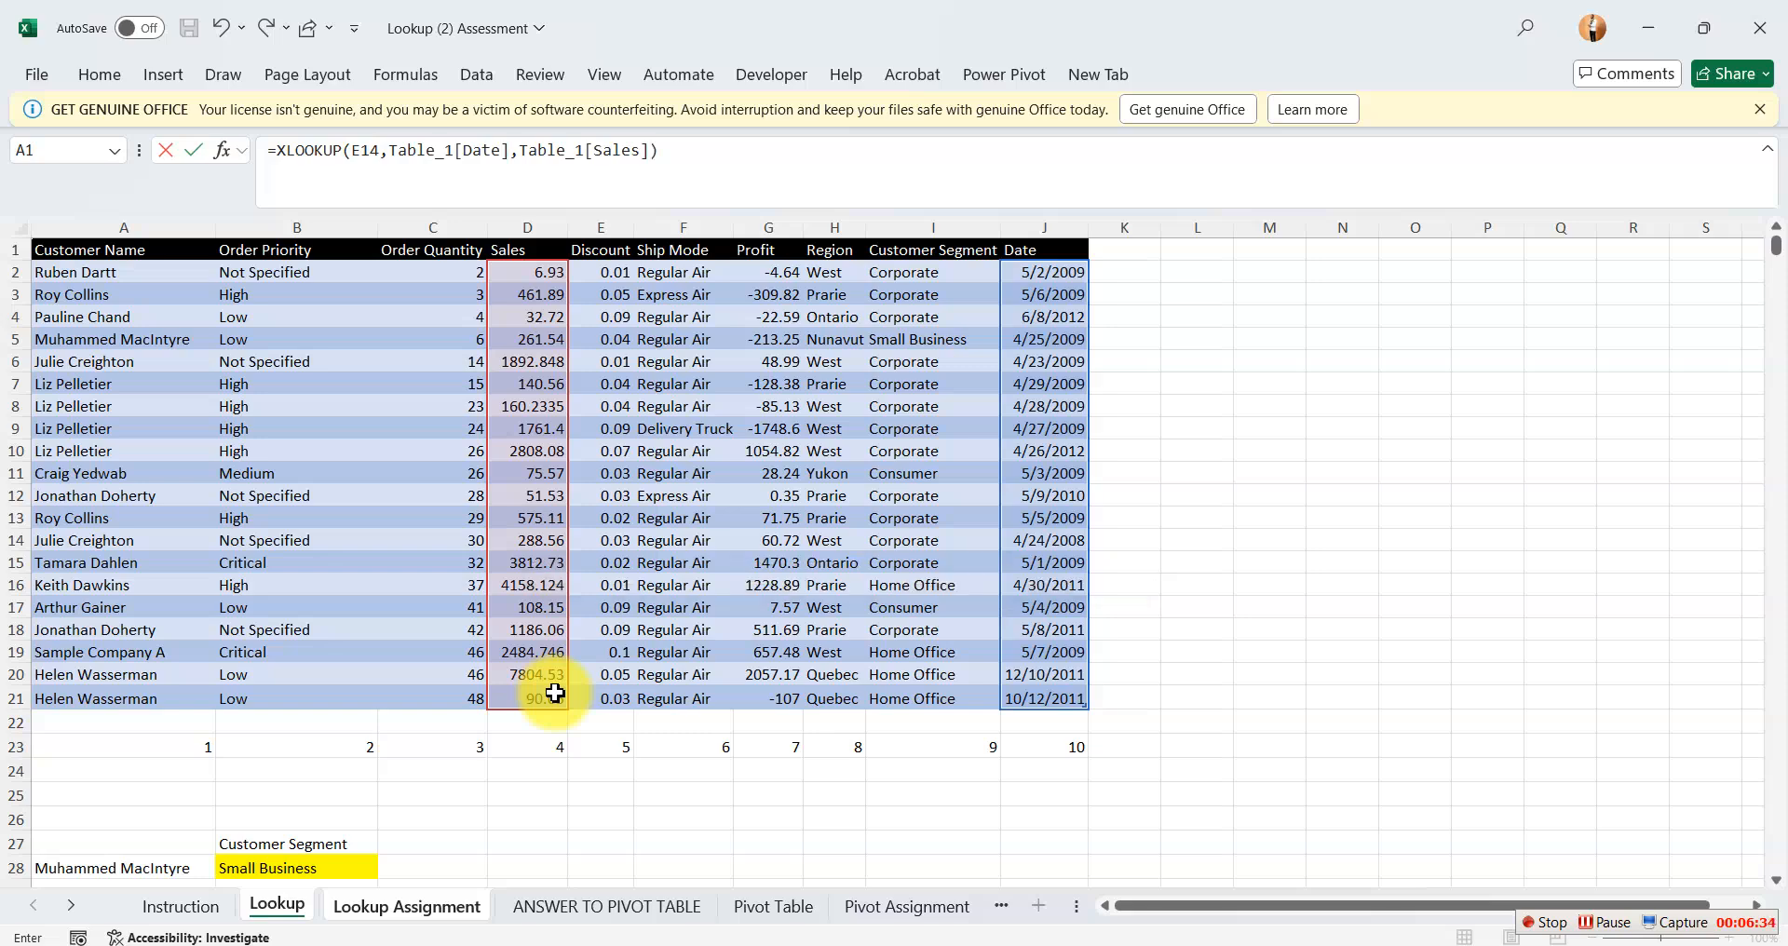
key("Return")
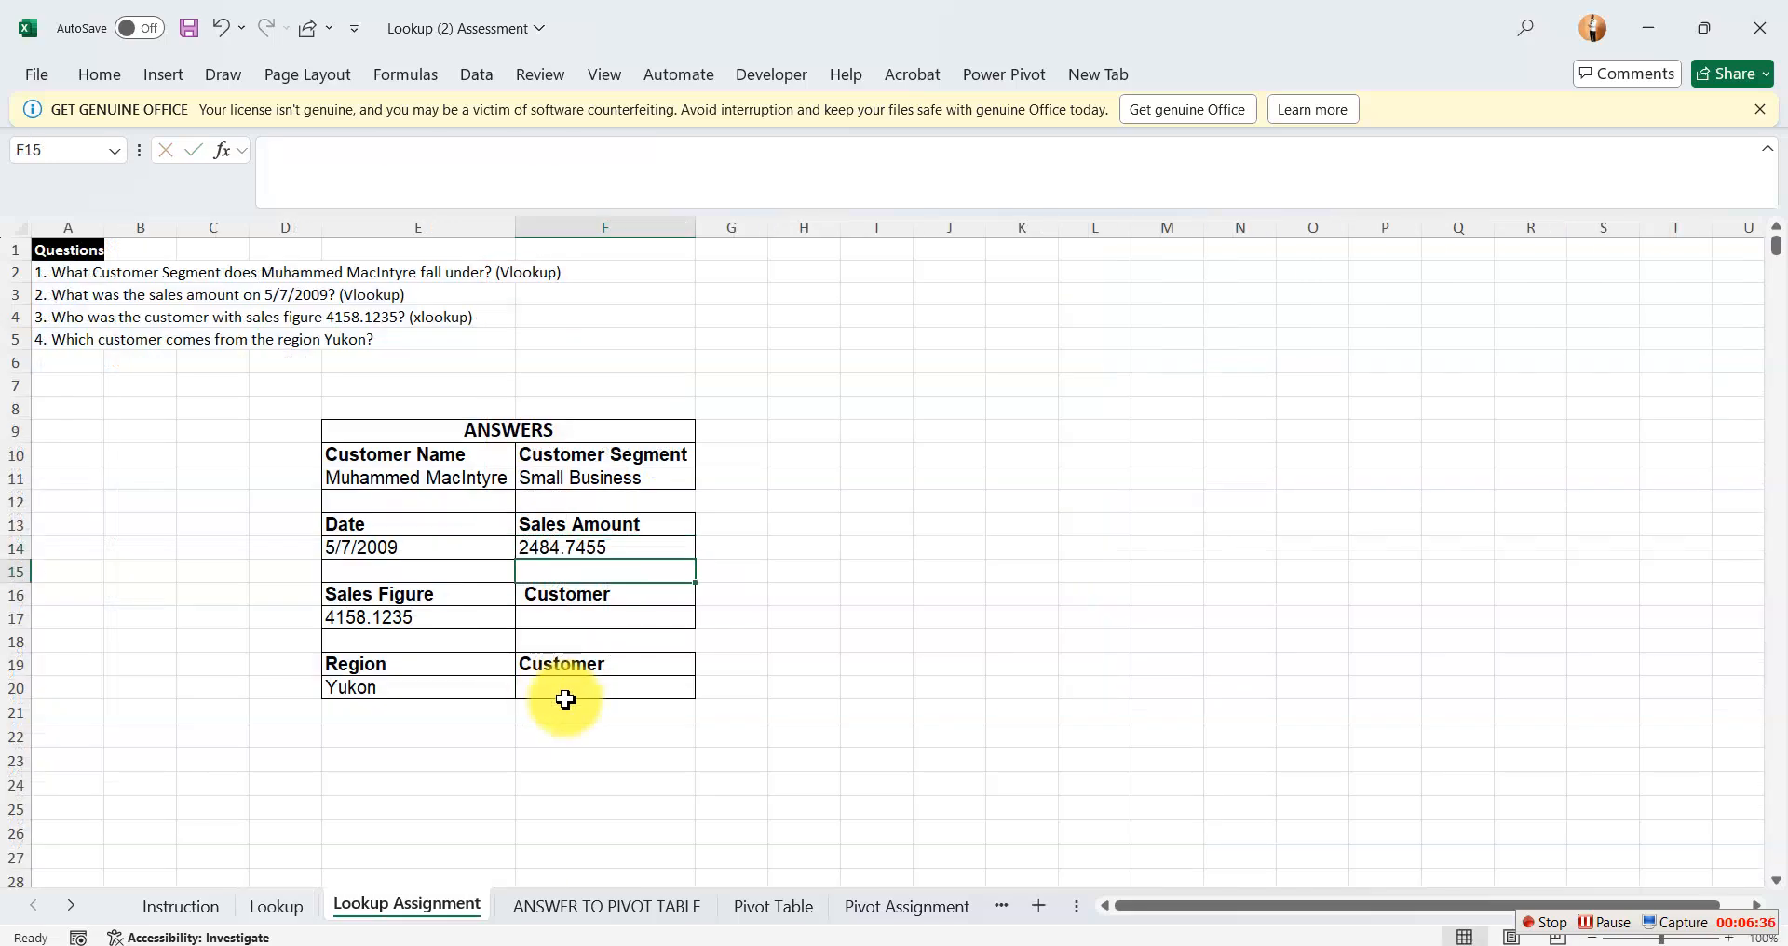
Wrap the F14 formula in IFERROR with an empty string so it reads =IFERROR(XLOOKUP(E14,Table_1[Date],Table_1[Sales]),"").
double_click(606, 548)
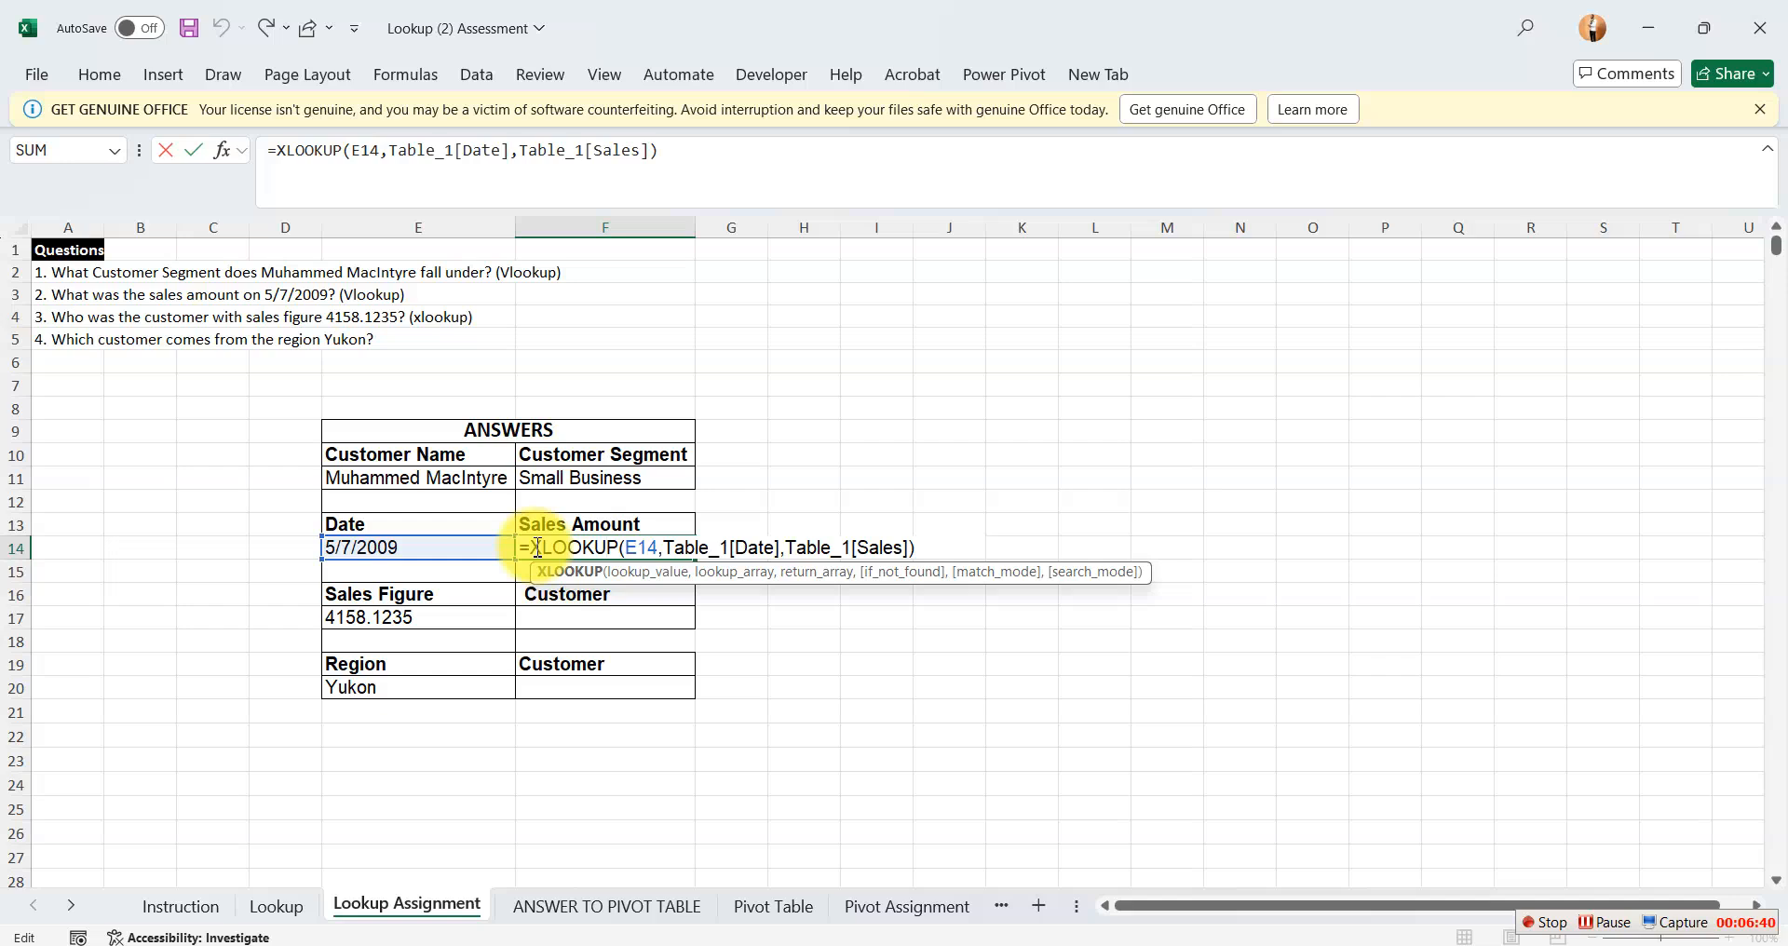
type("ife")
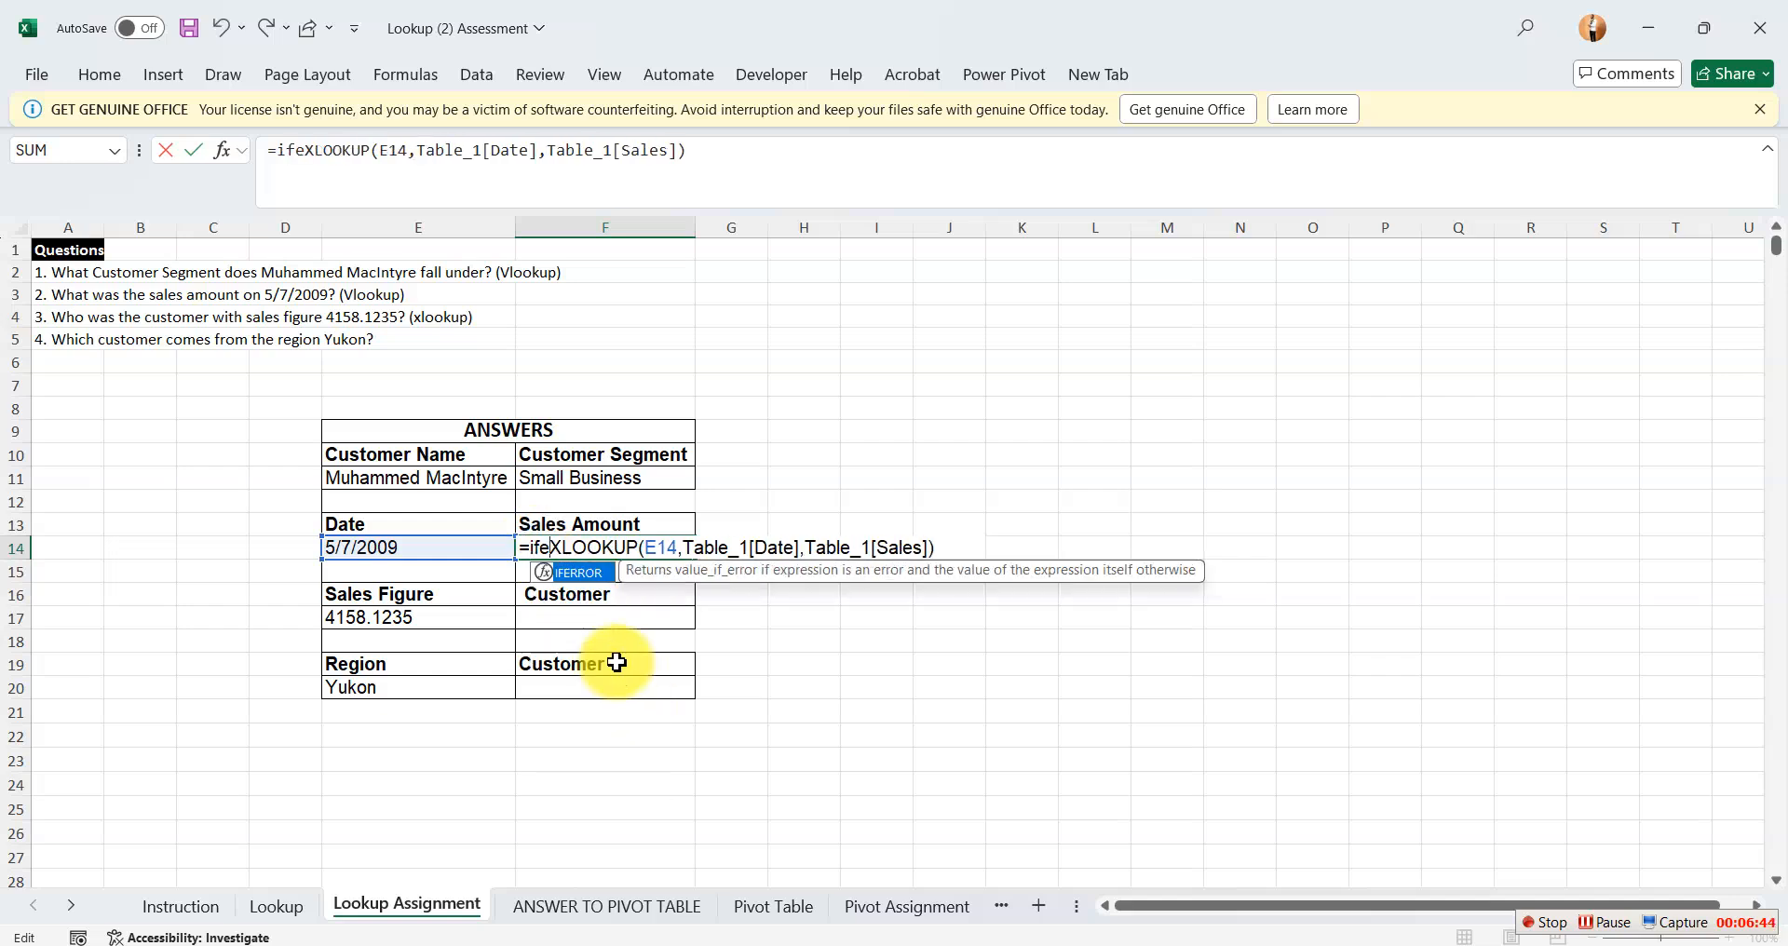
key("Tab")
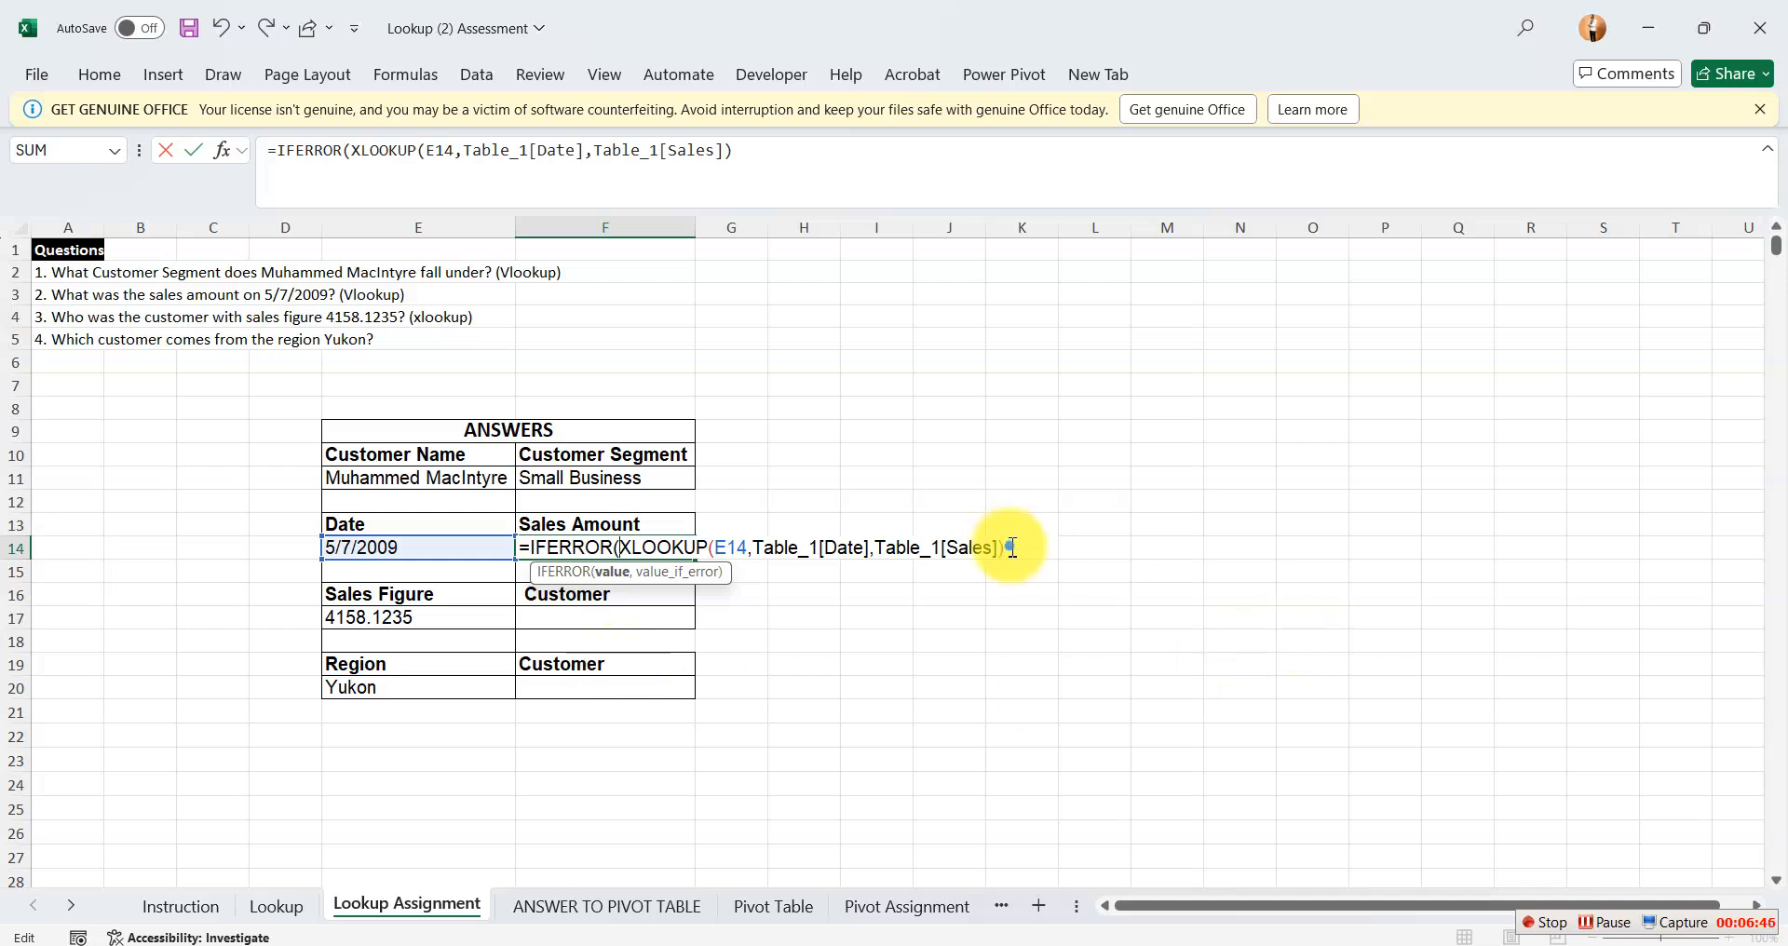
type(",")
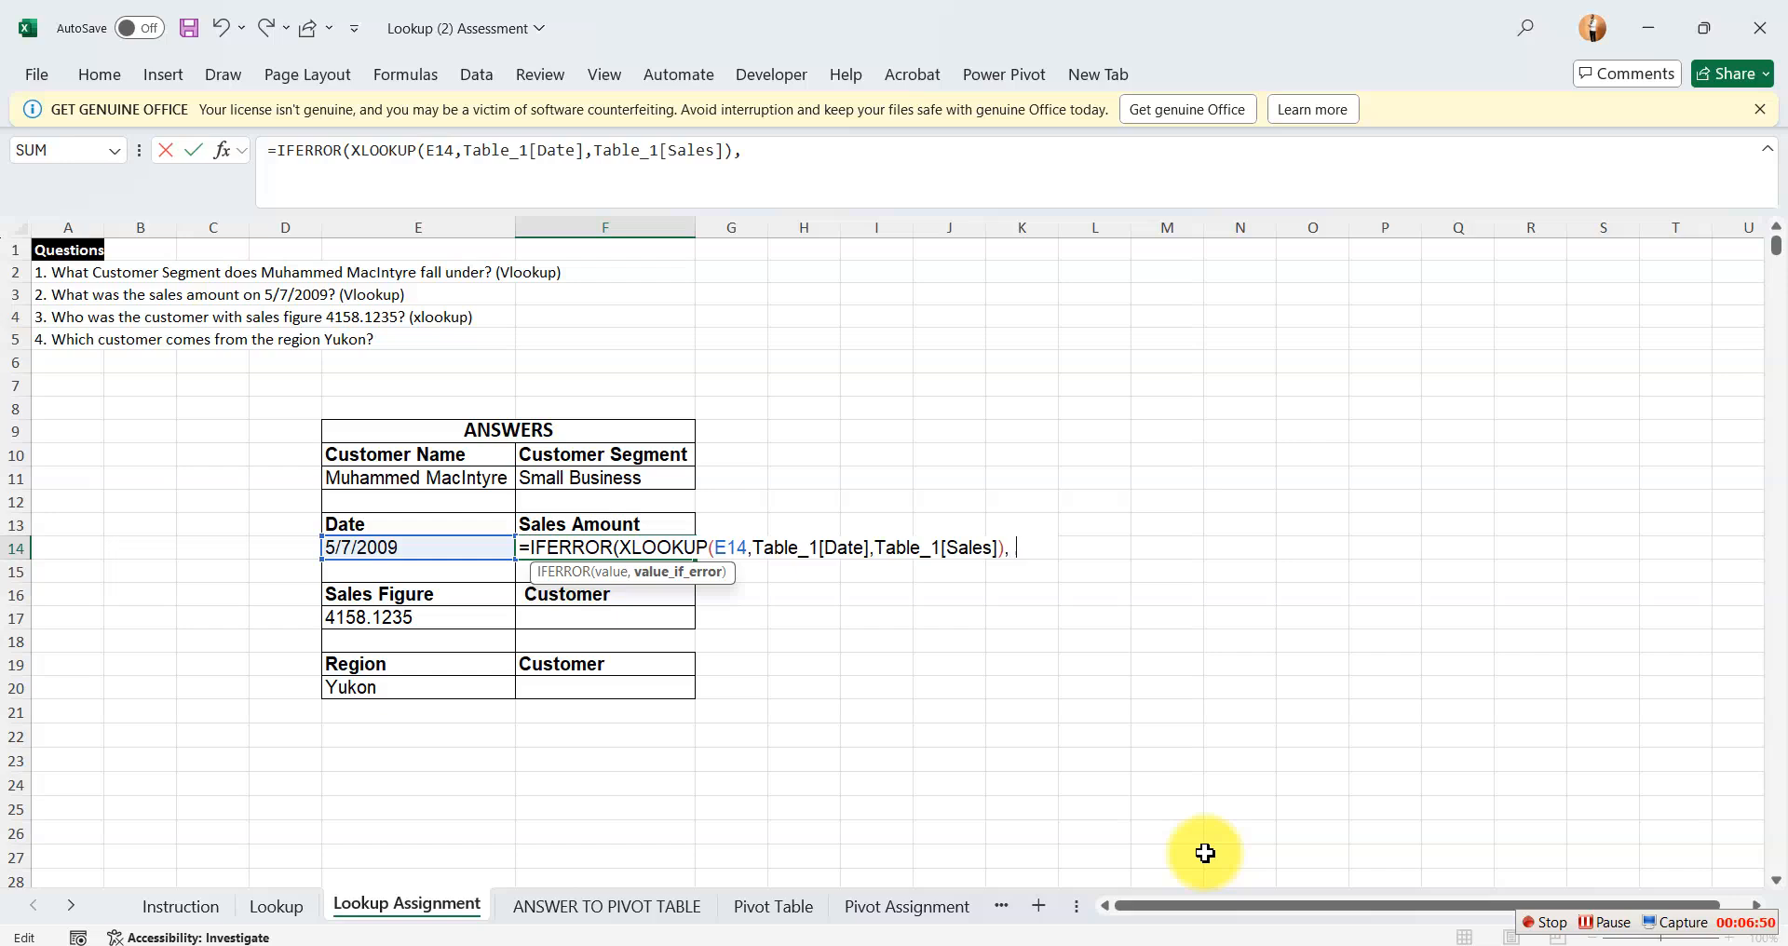
type(")")
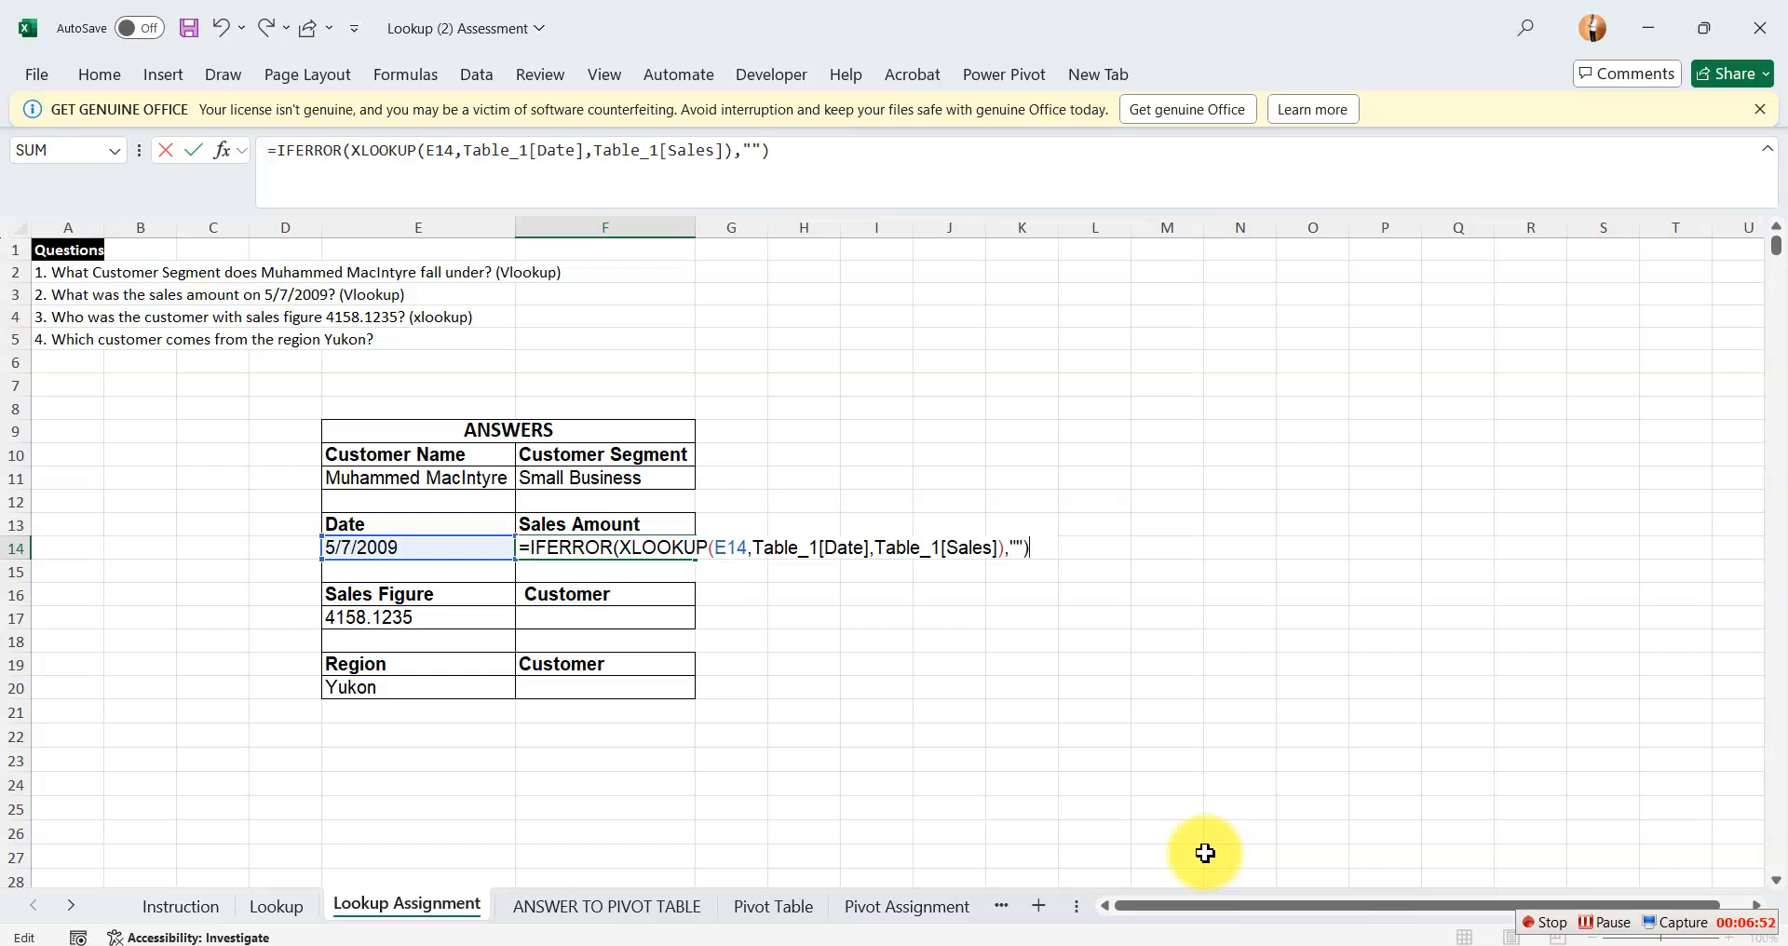
key("Return")
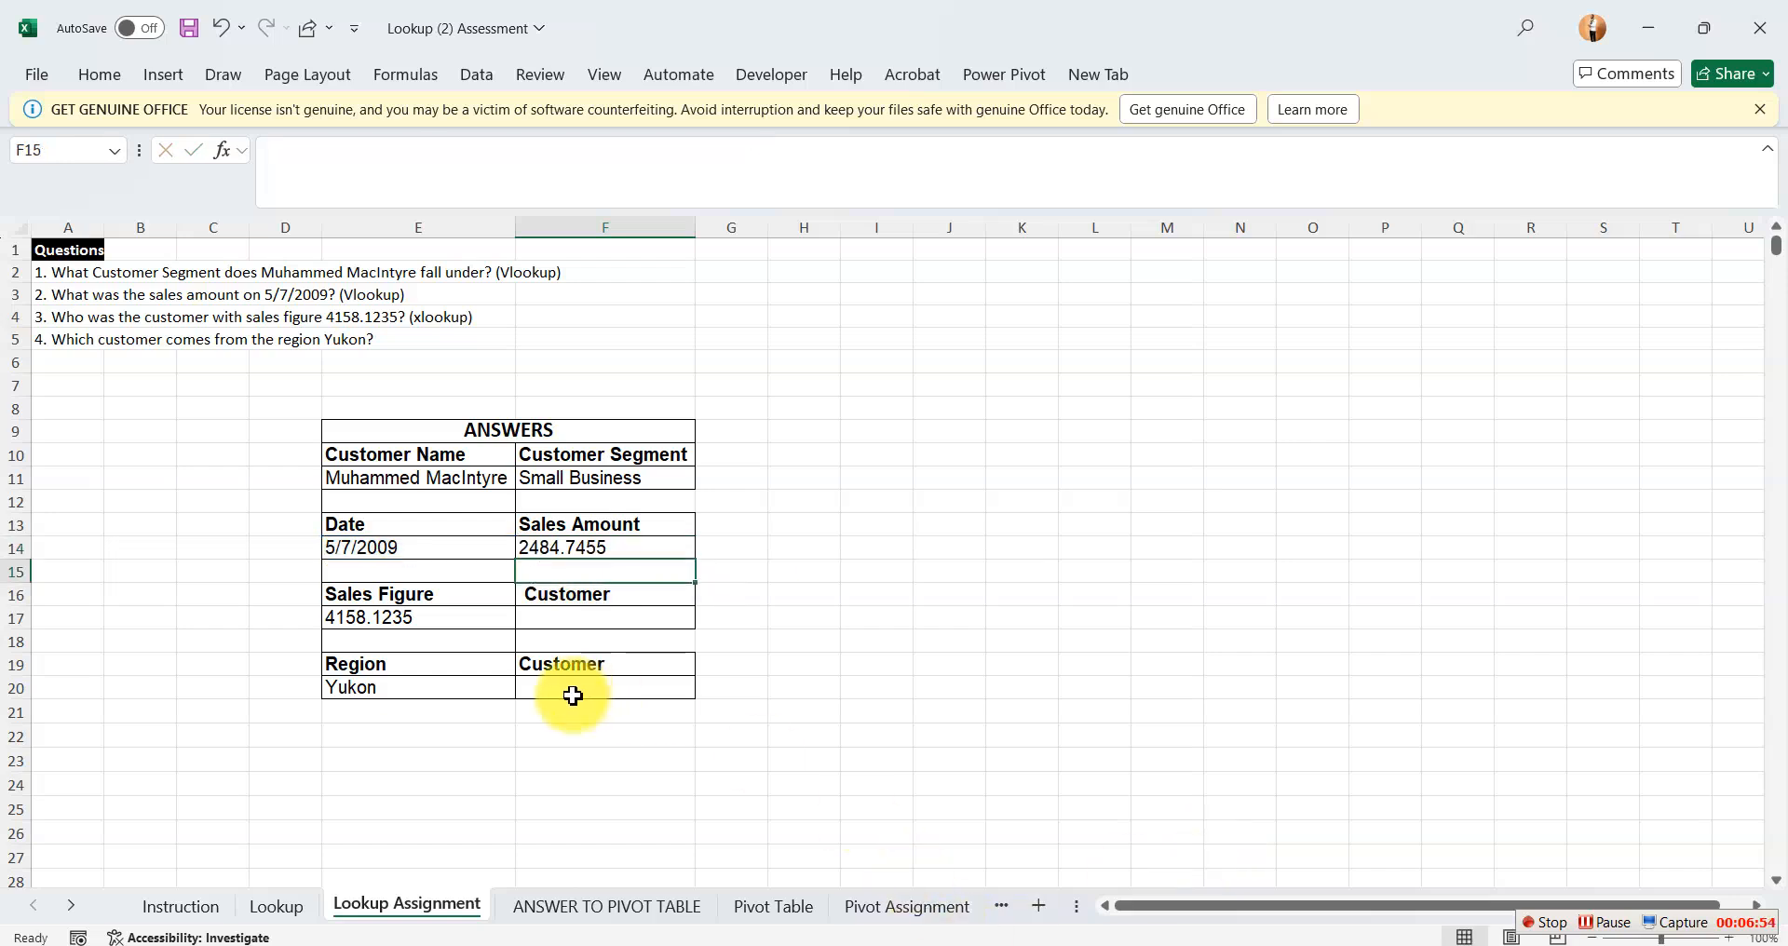
Select Customer cell F17 and examine where the Sales column lies relative to the Customer Name column on the Lookup sheet.
left_click(619, 622)
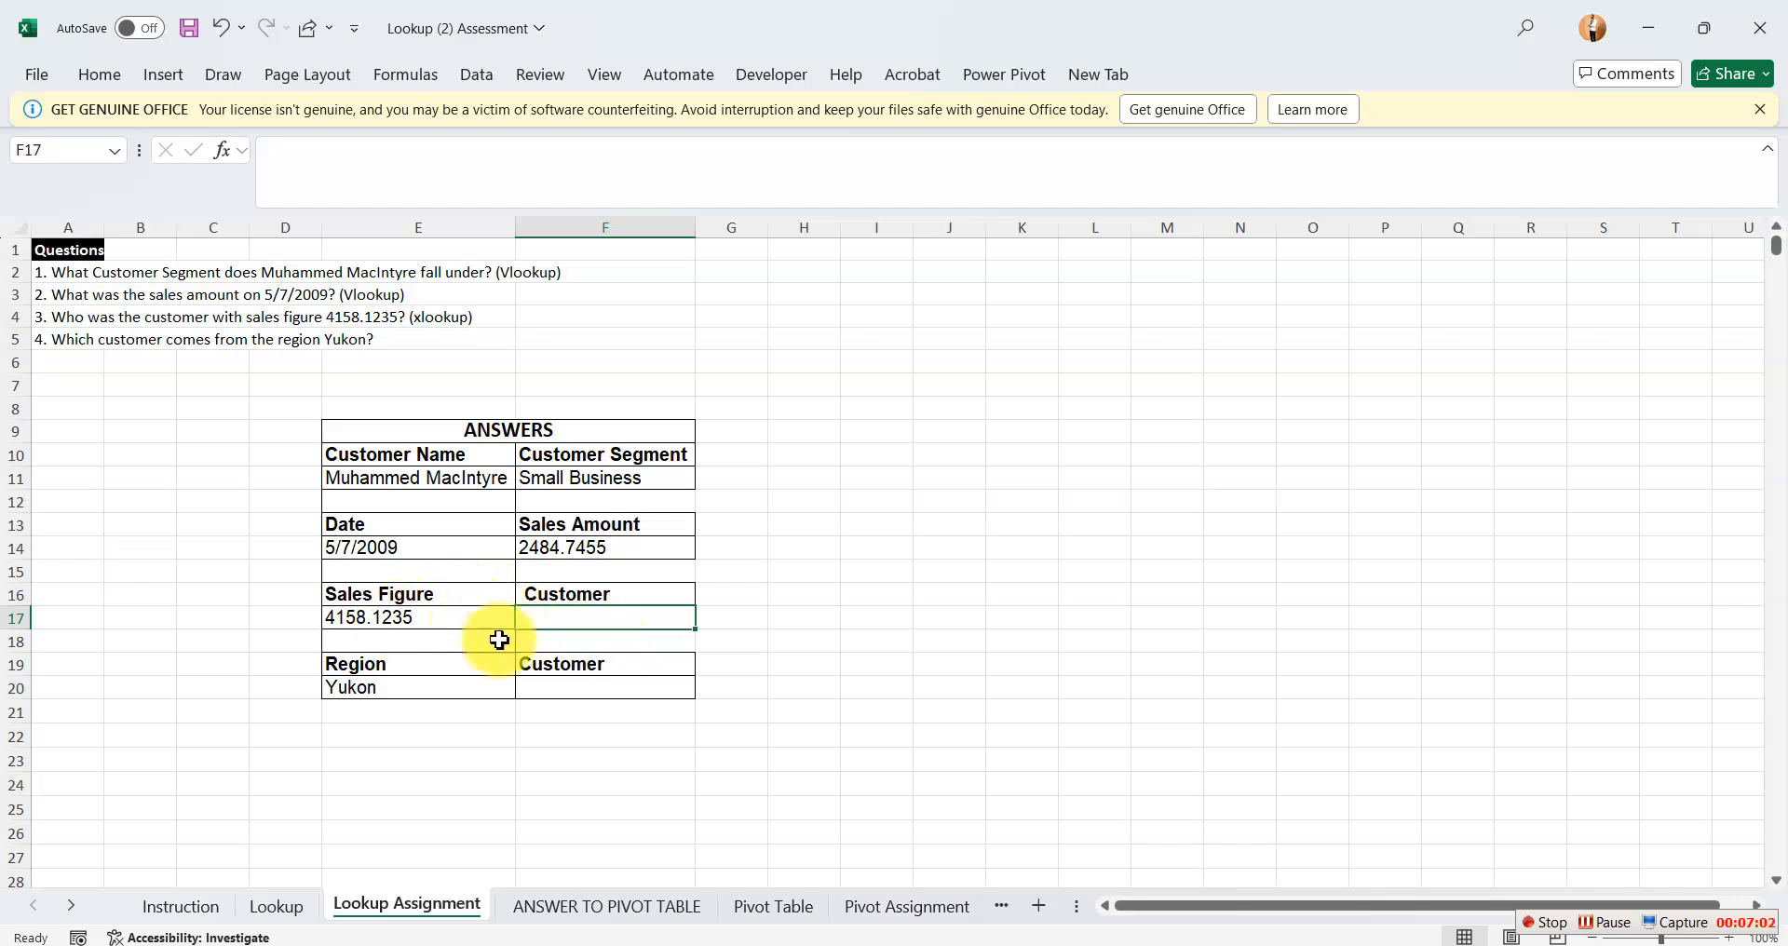
left_click(276, 908)
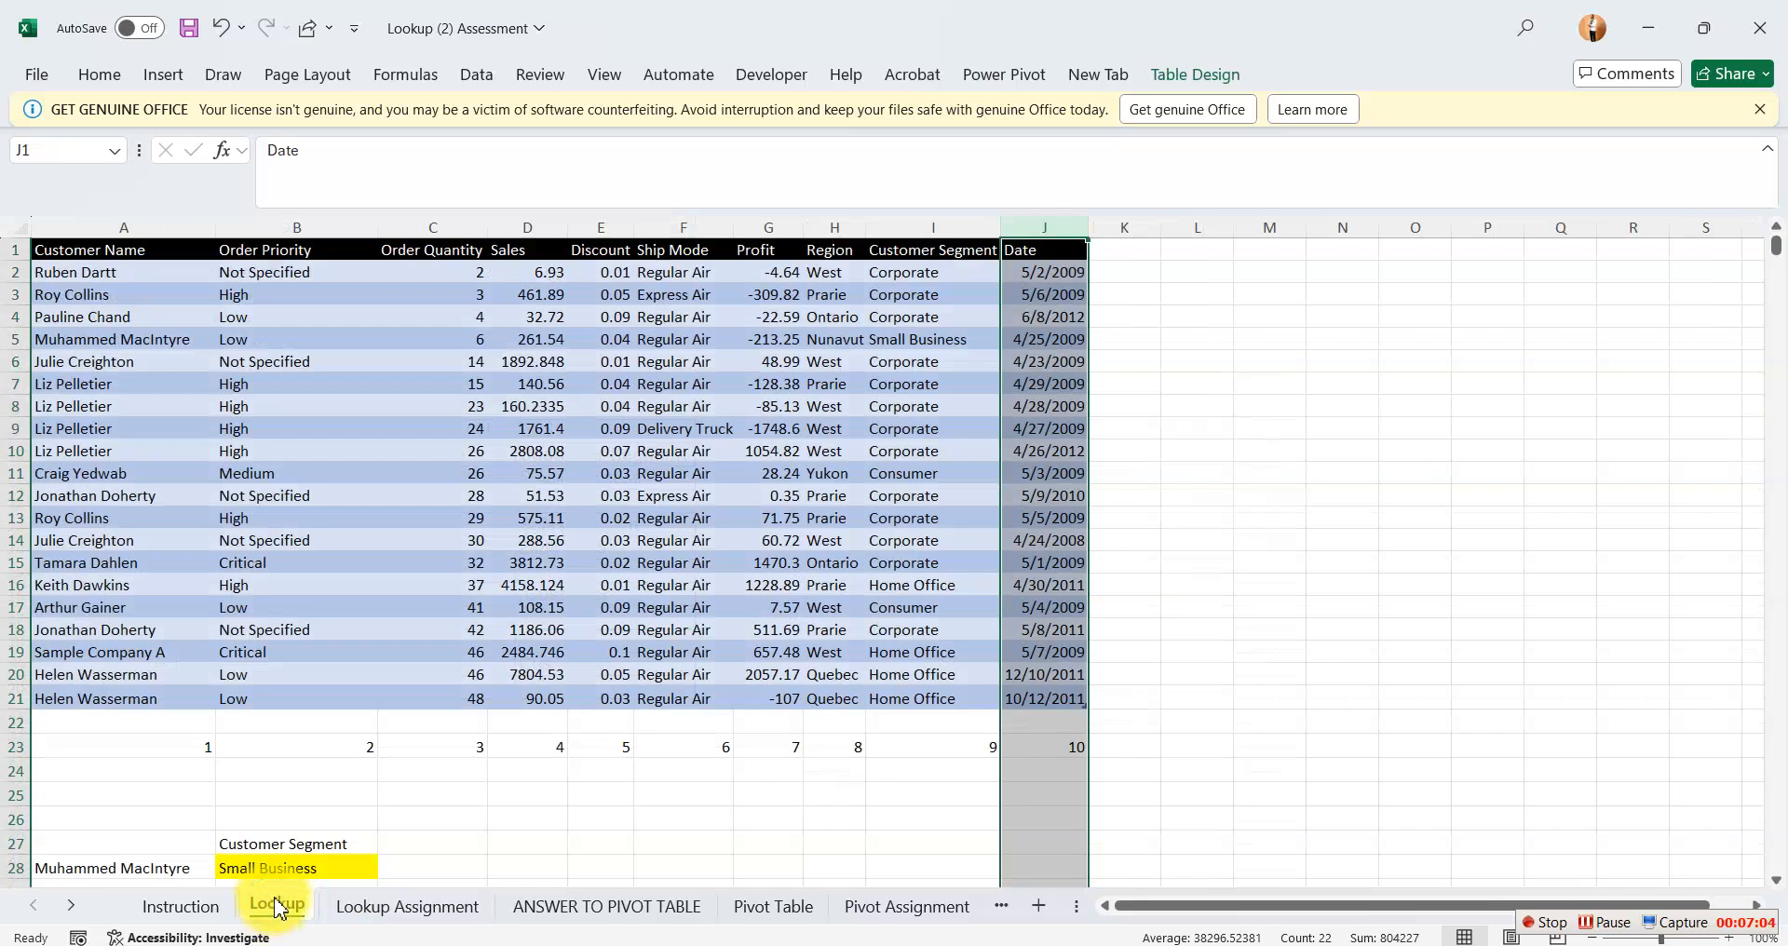
left_click(543, 225)
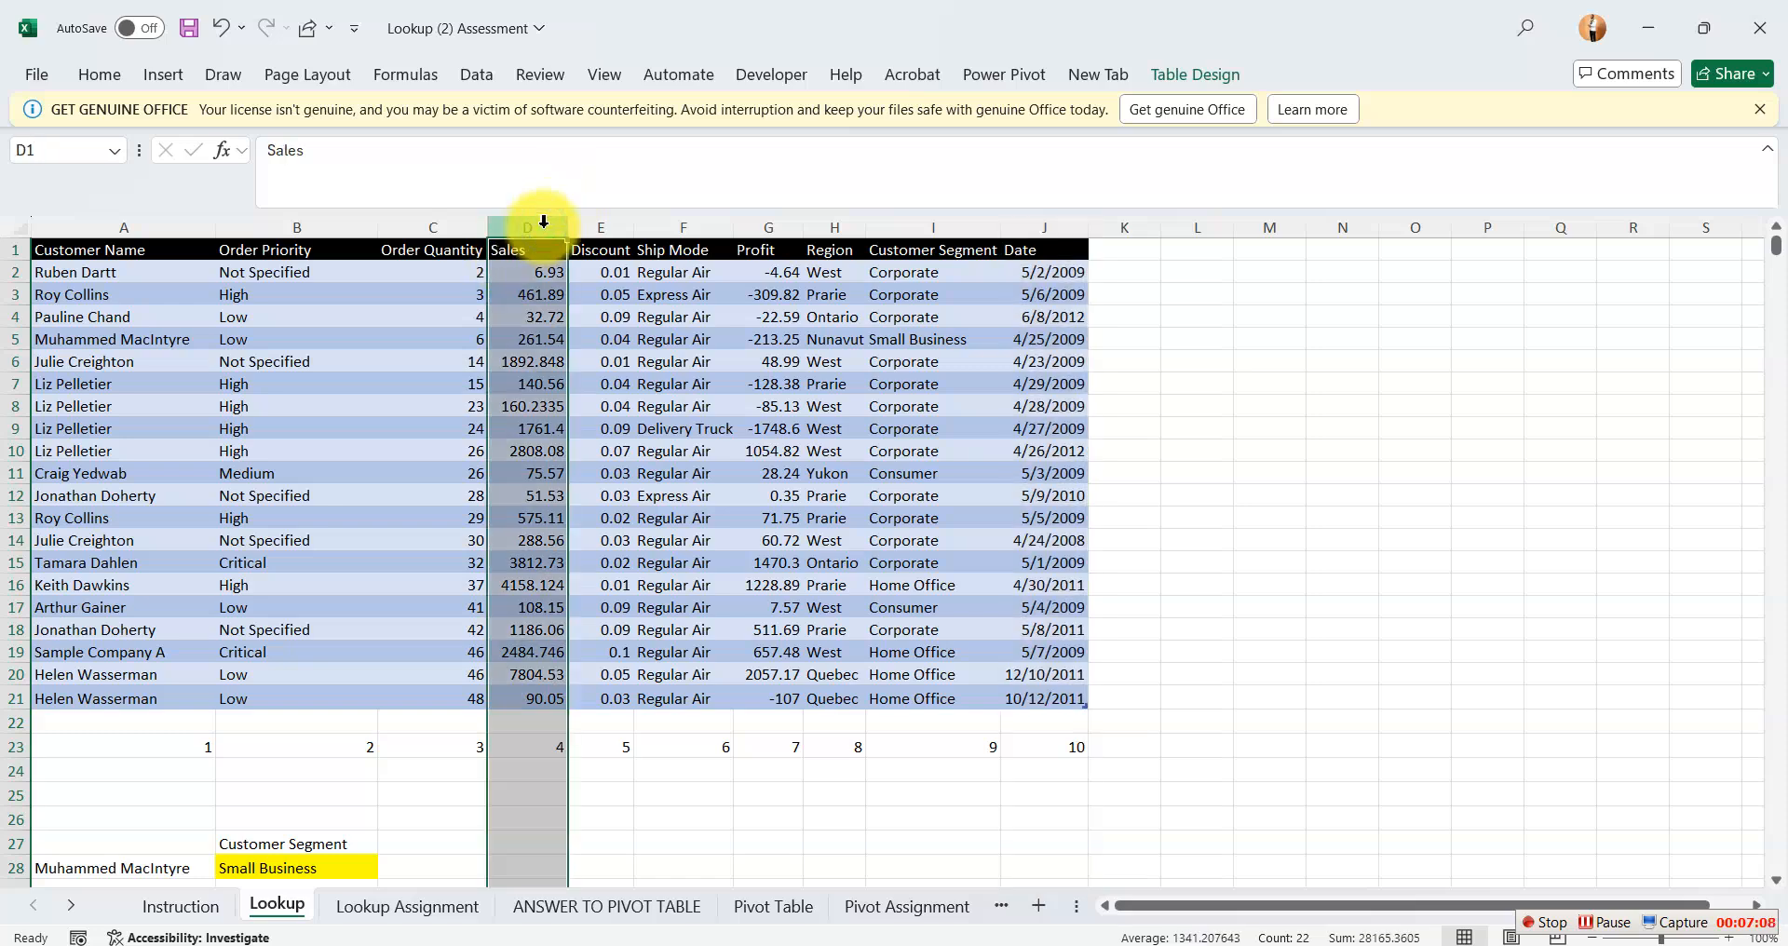
left_click(180, 243)
left_click(407, 908)
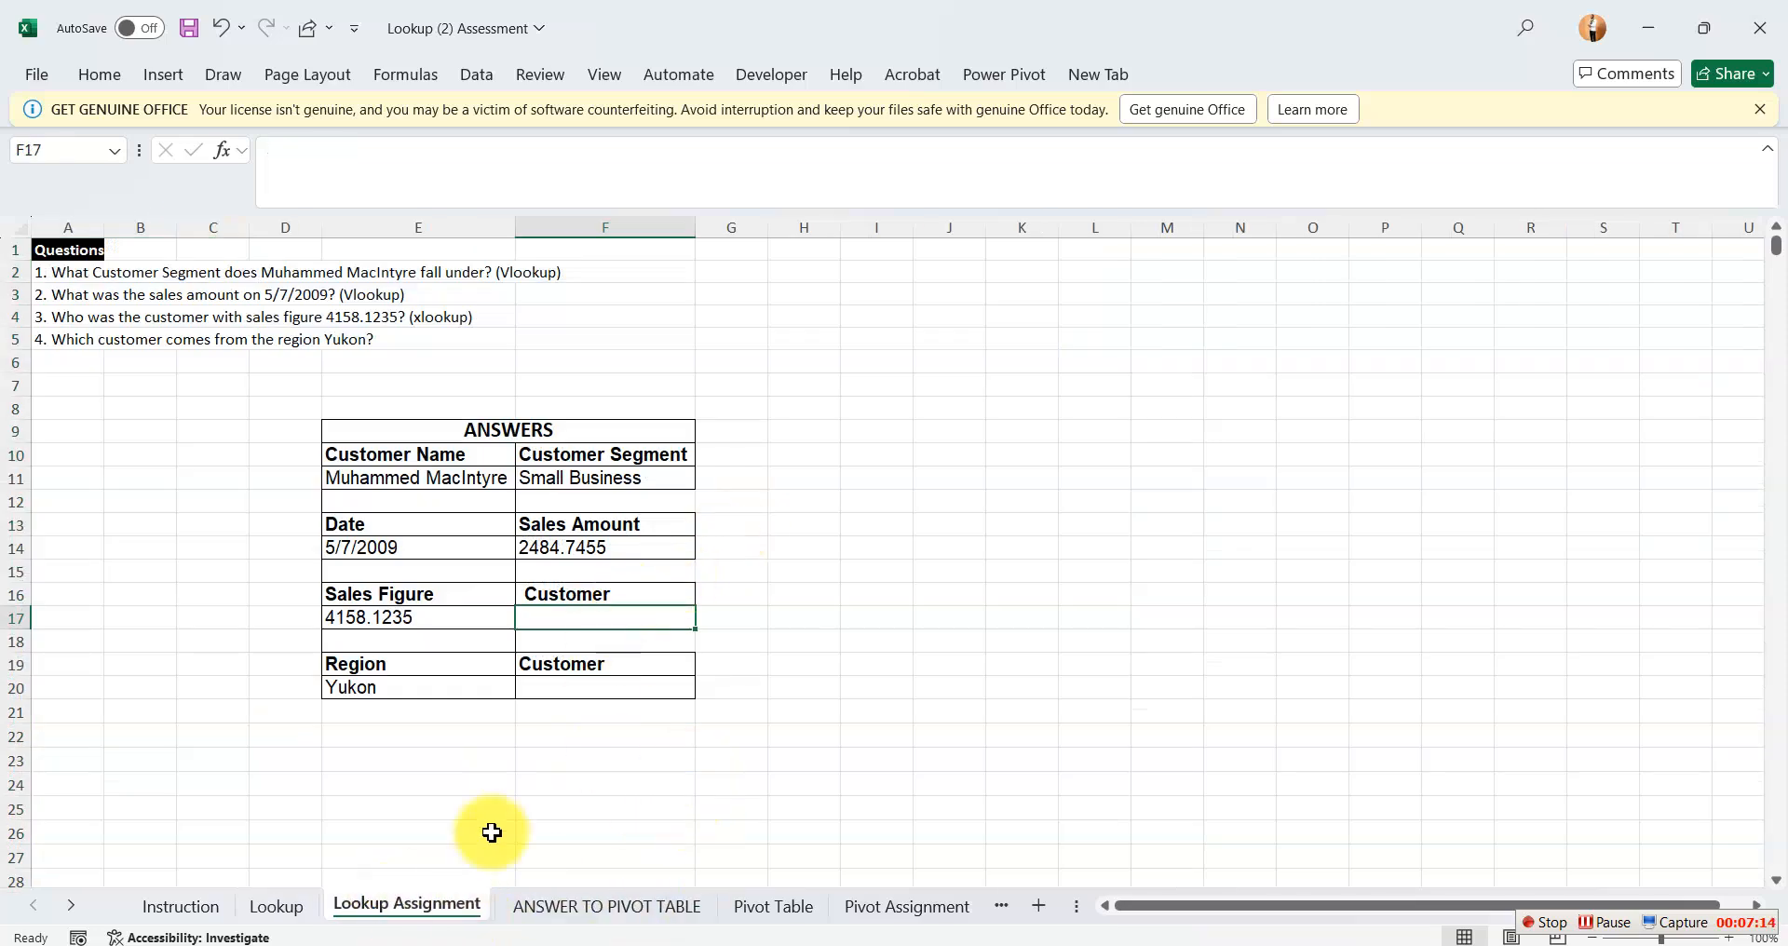
left_click(277, 907)
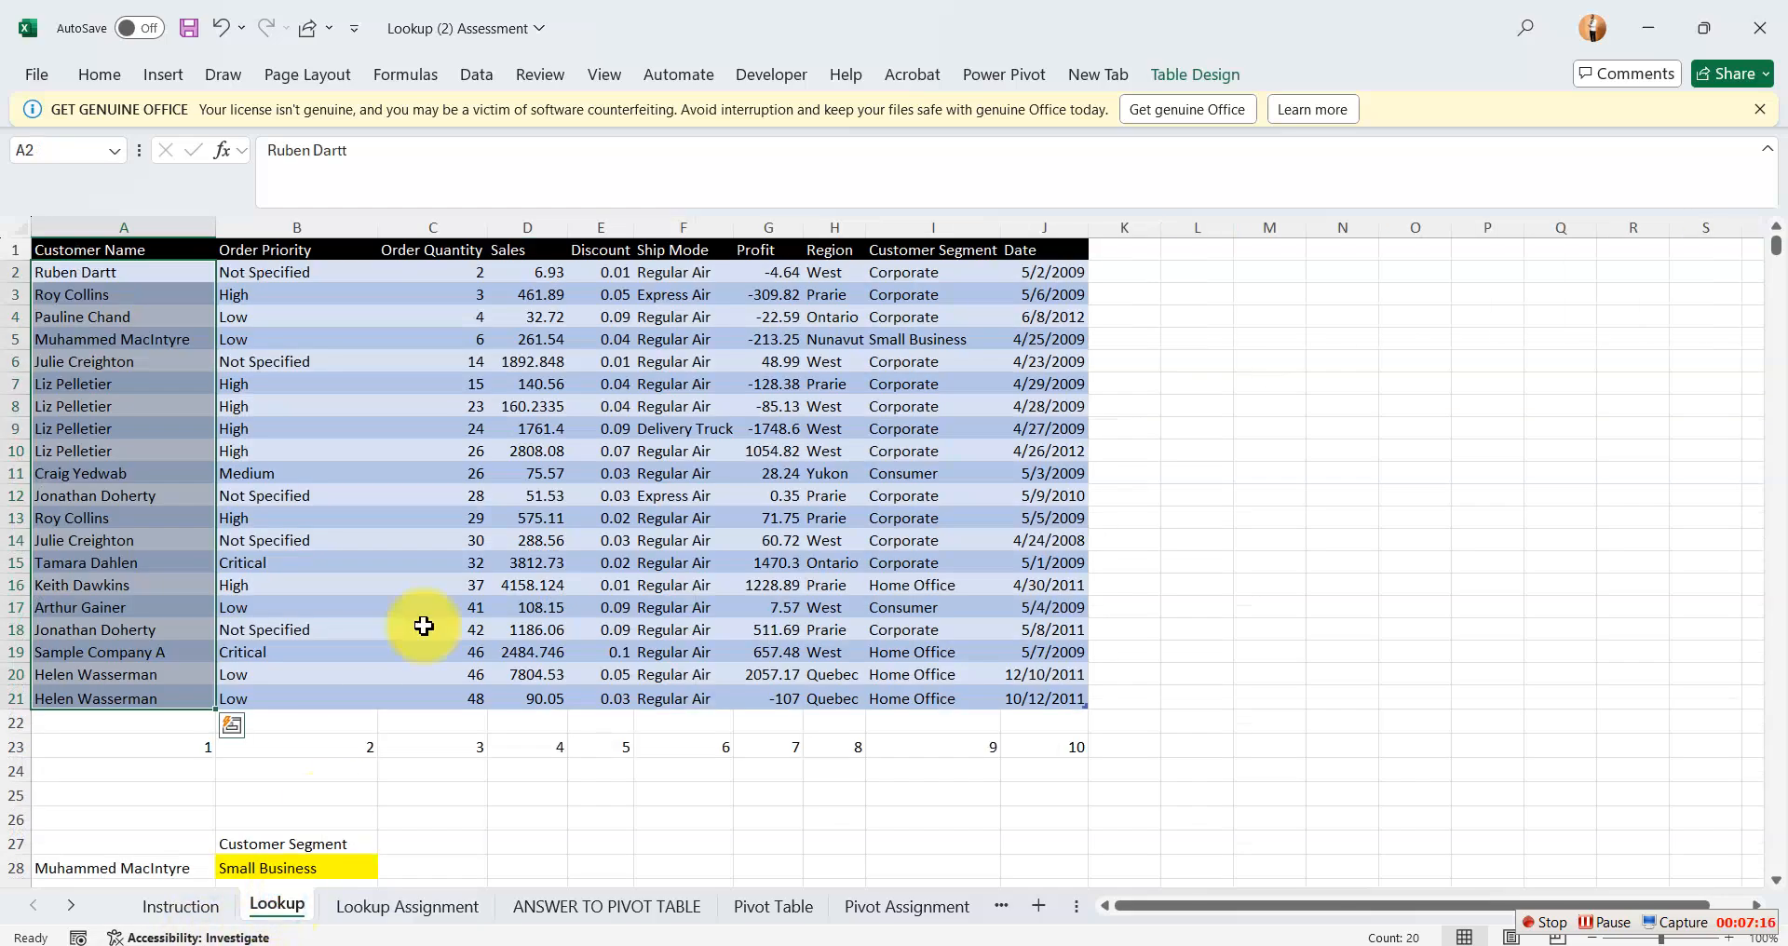
left_click(528, 229)
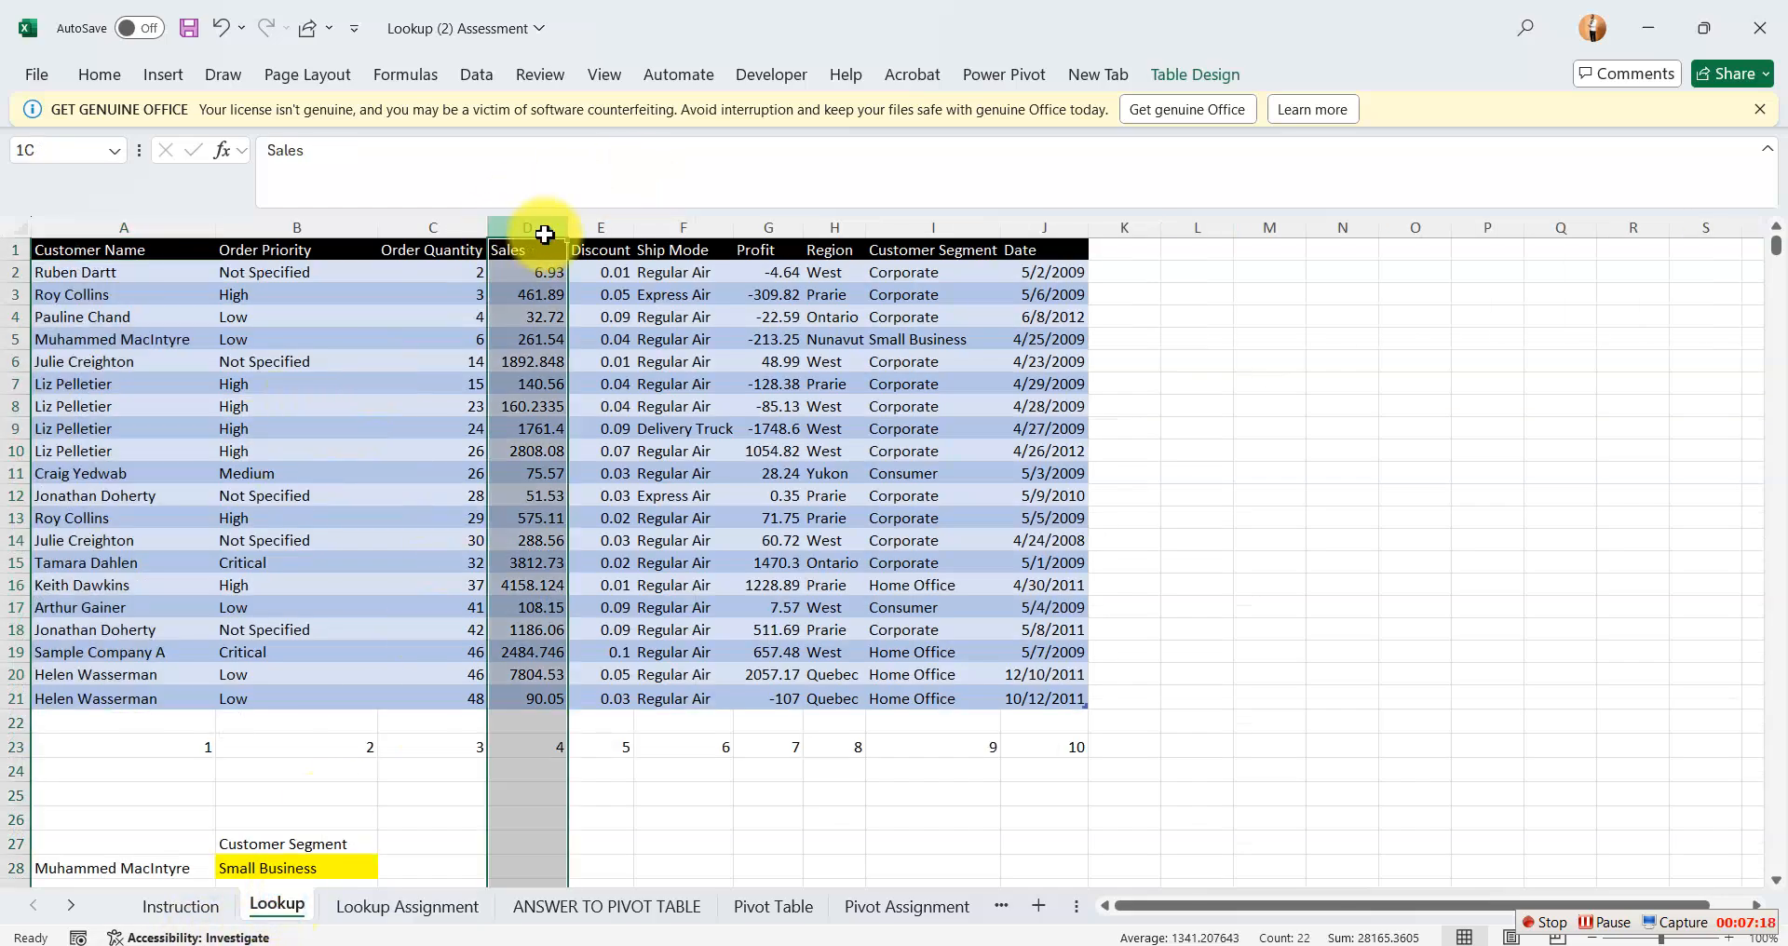
left_click(91, 227)
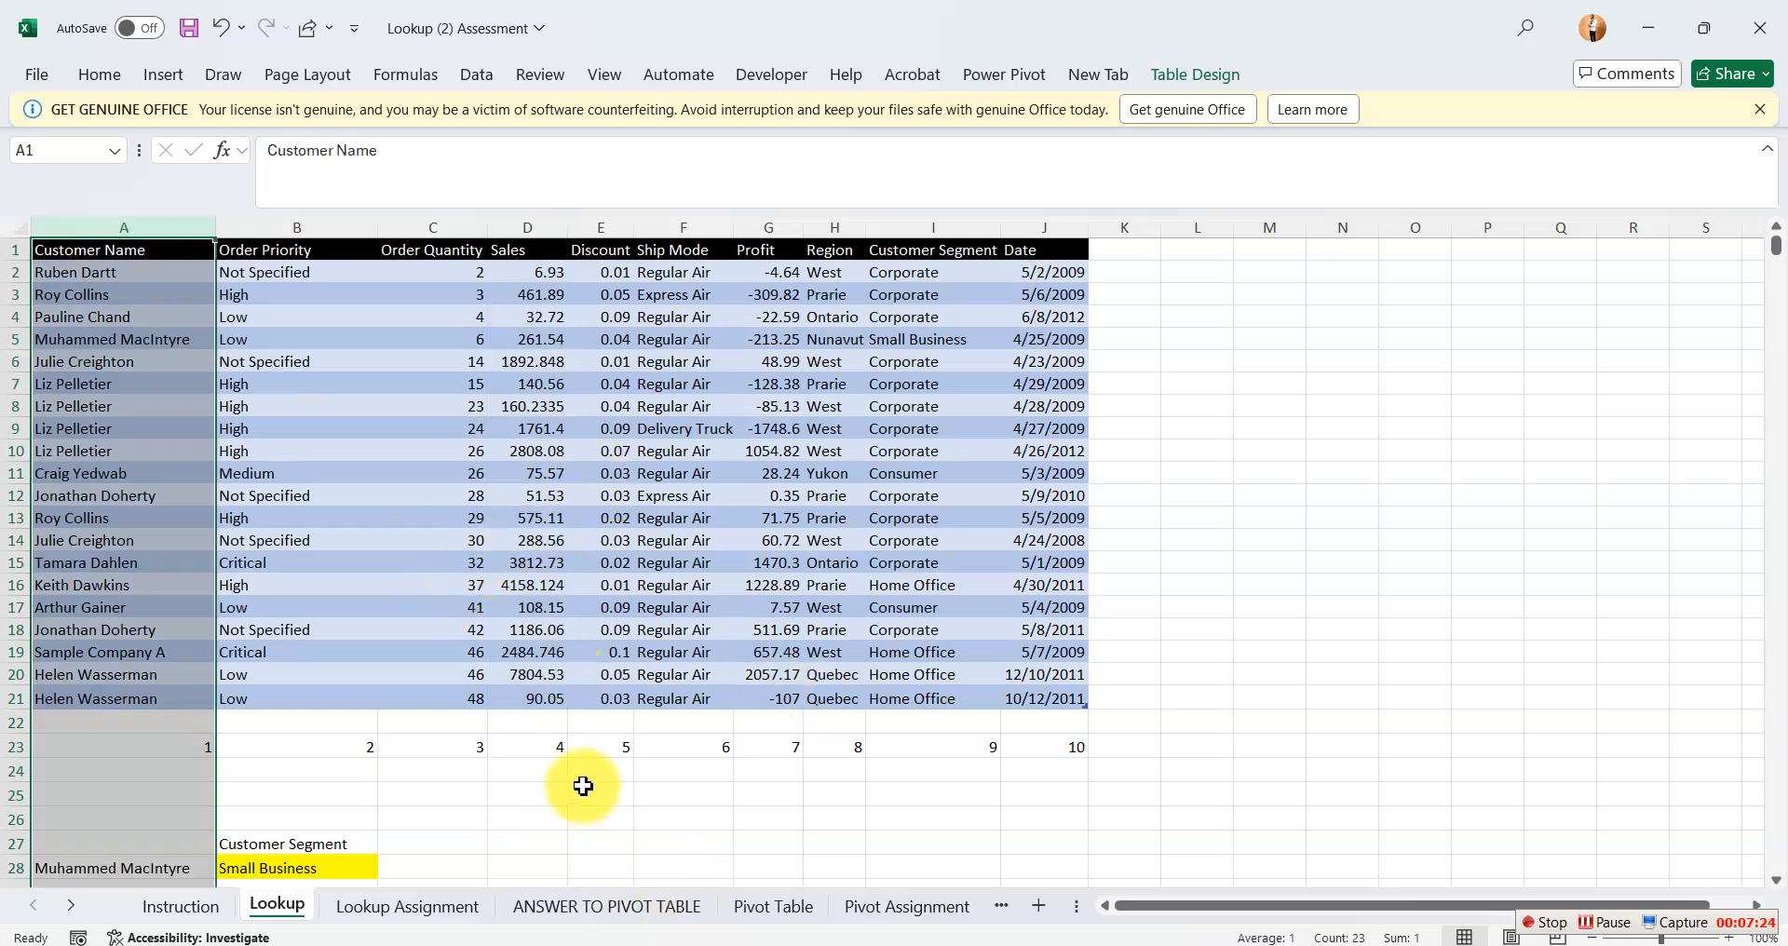
Start an XLOOKUP formula in Customer cell F17 of the Lookup Assignment sheet with the sales figure in E17 as the lookup value.
left_click(440, 908)
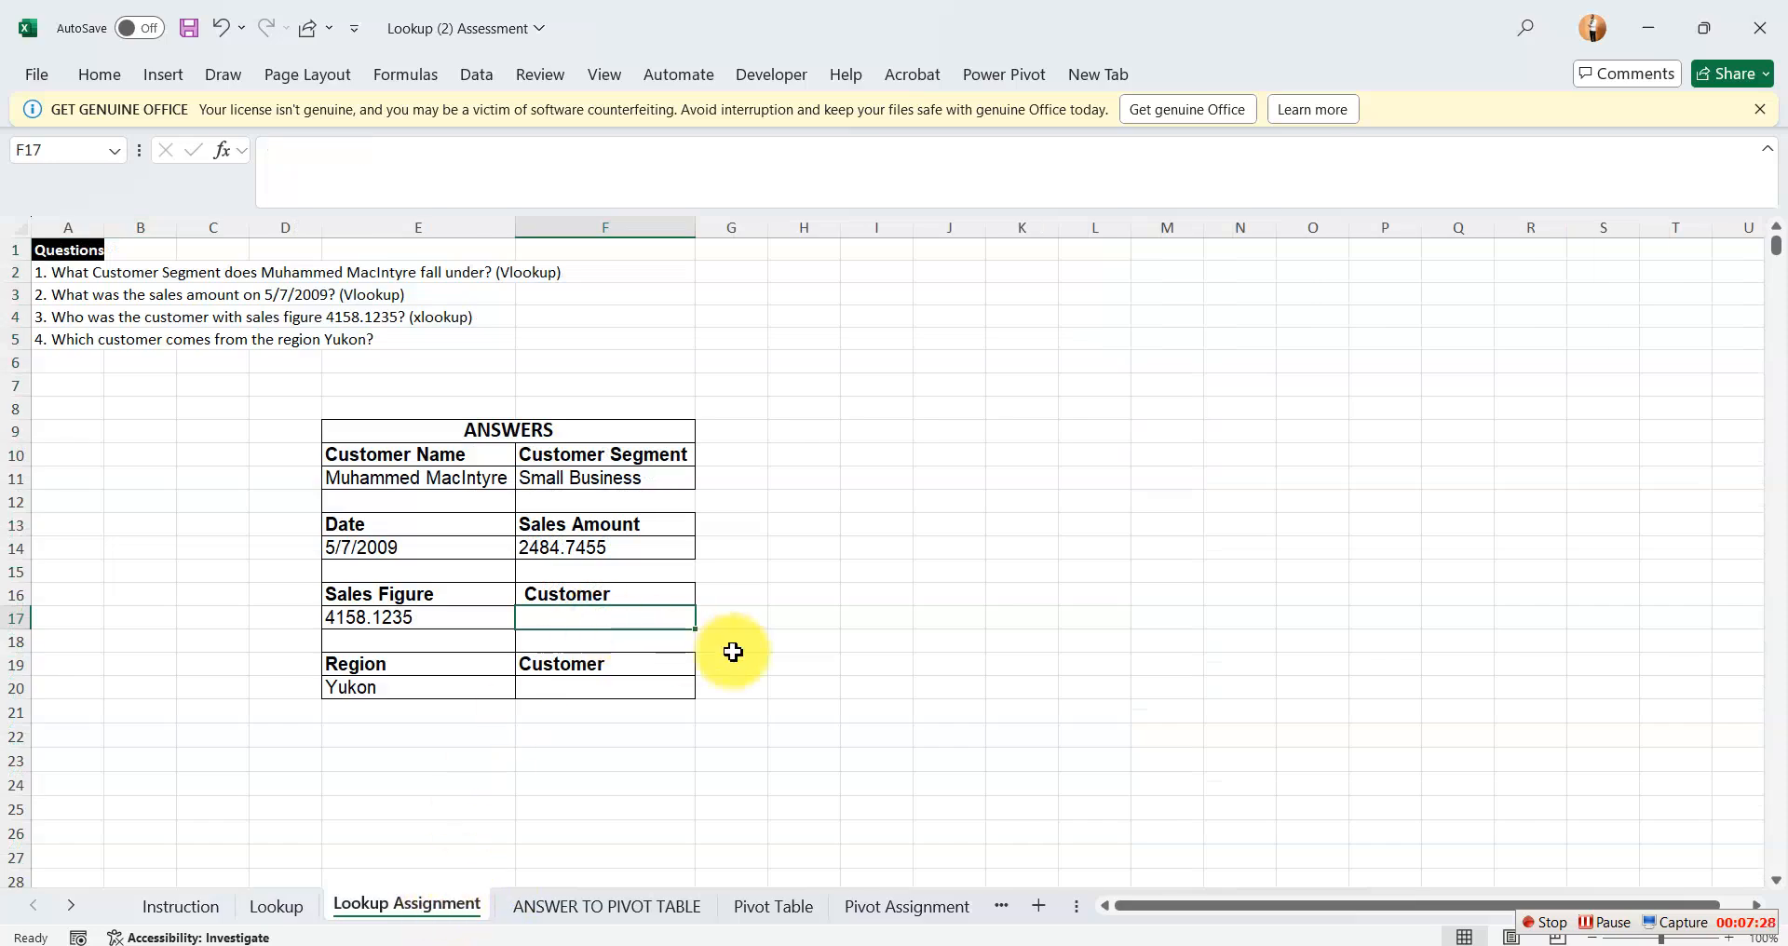
type("=")
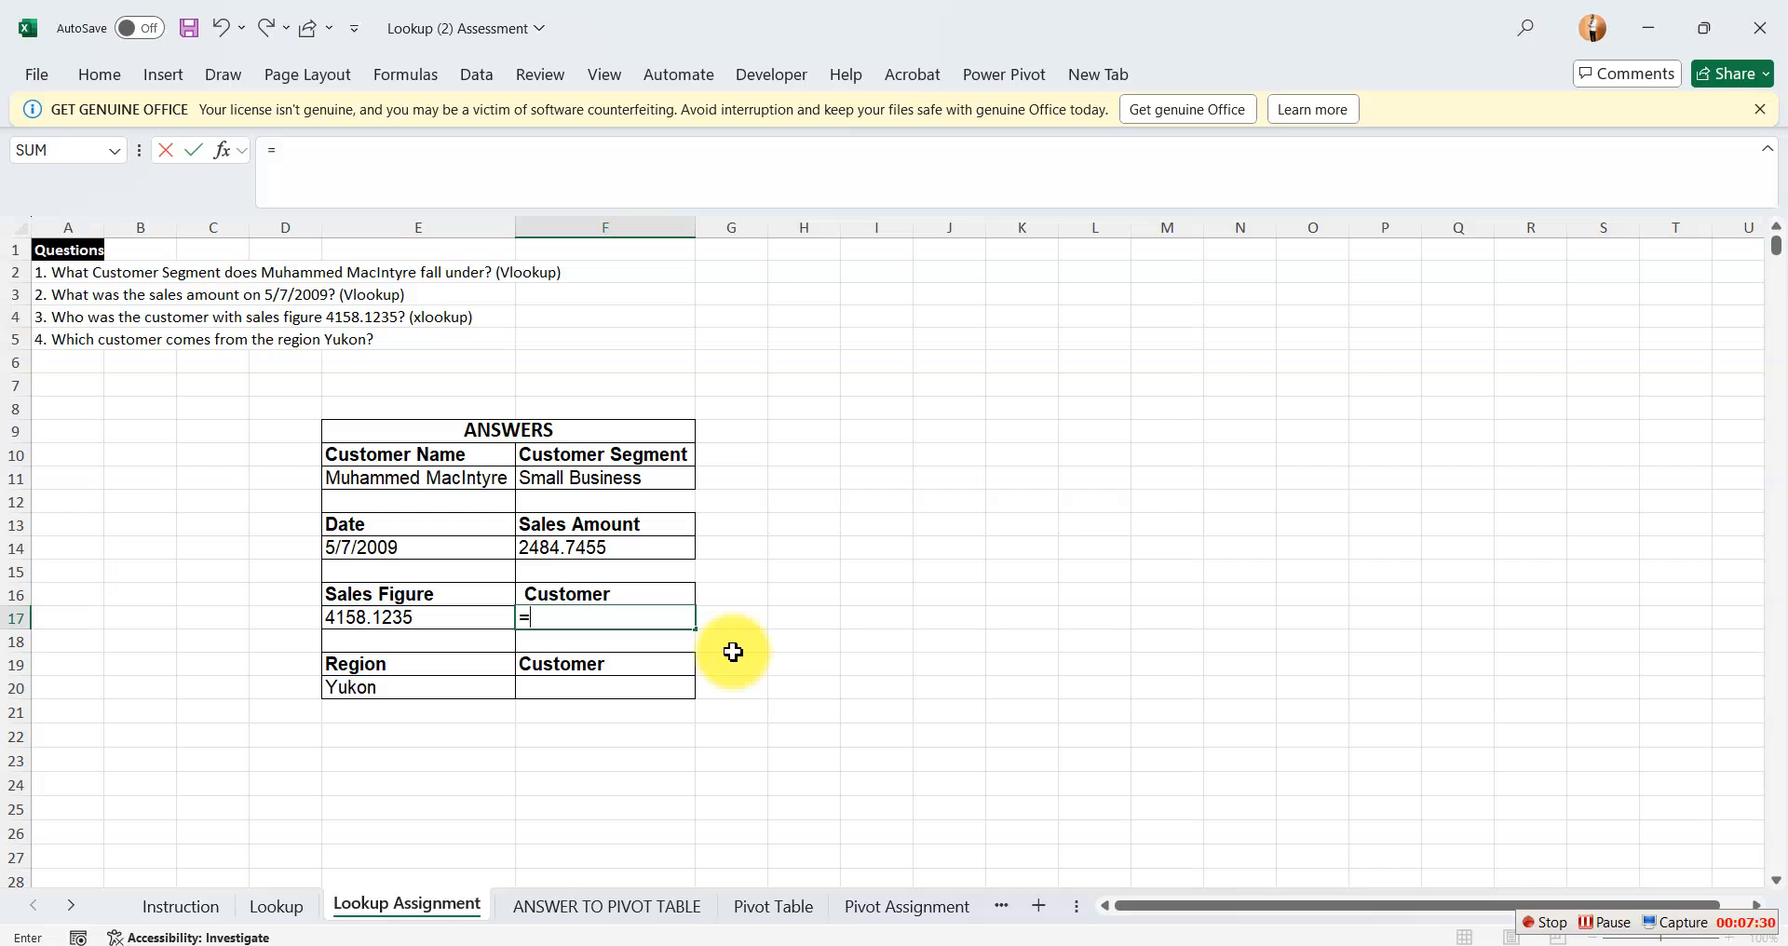
type("xl")
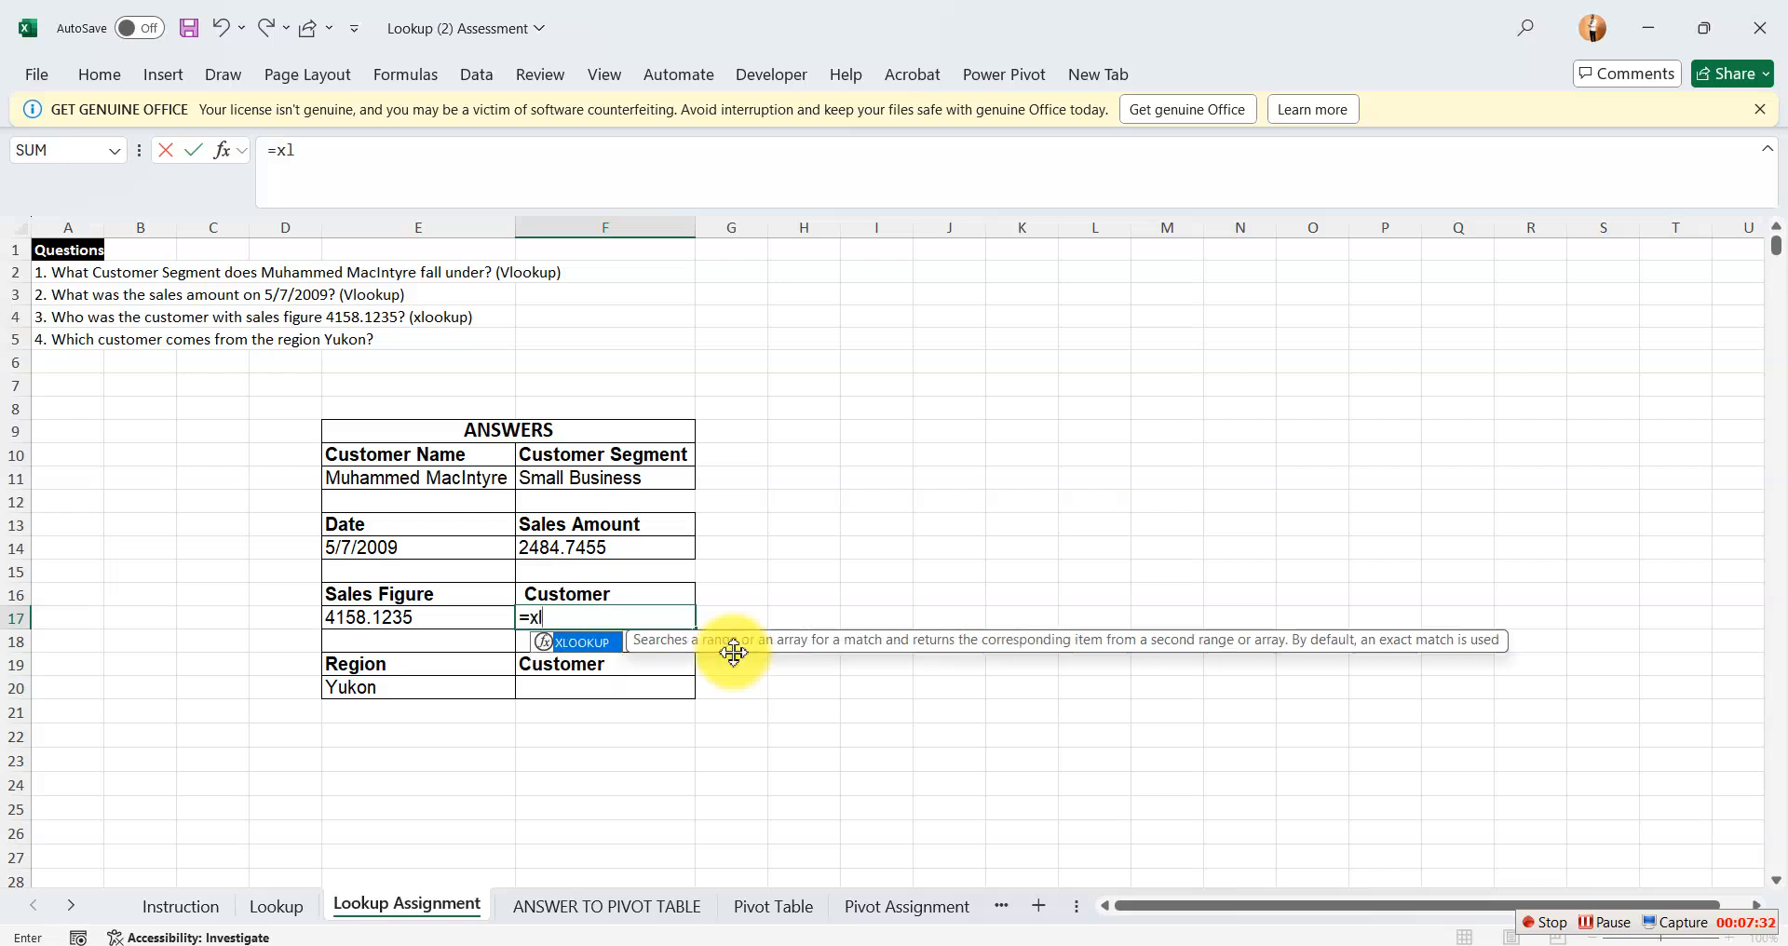
key("Tab")
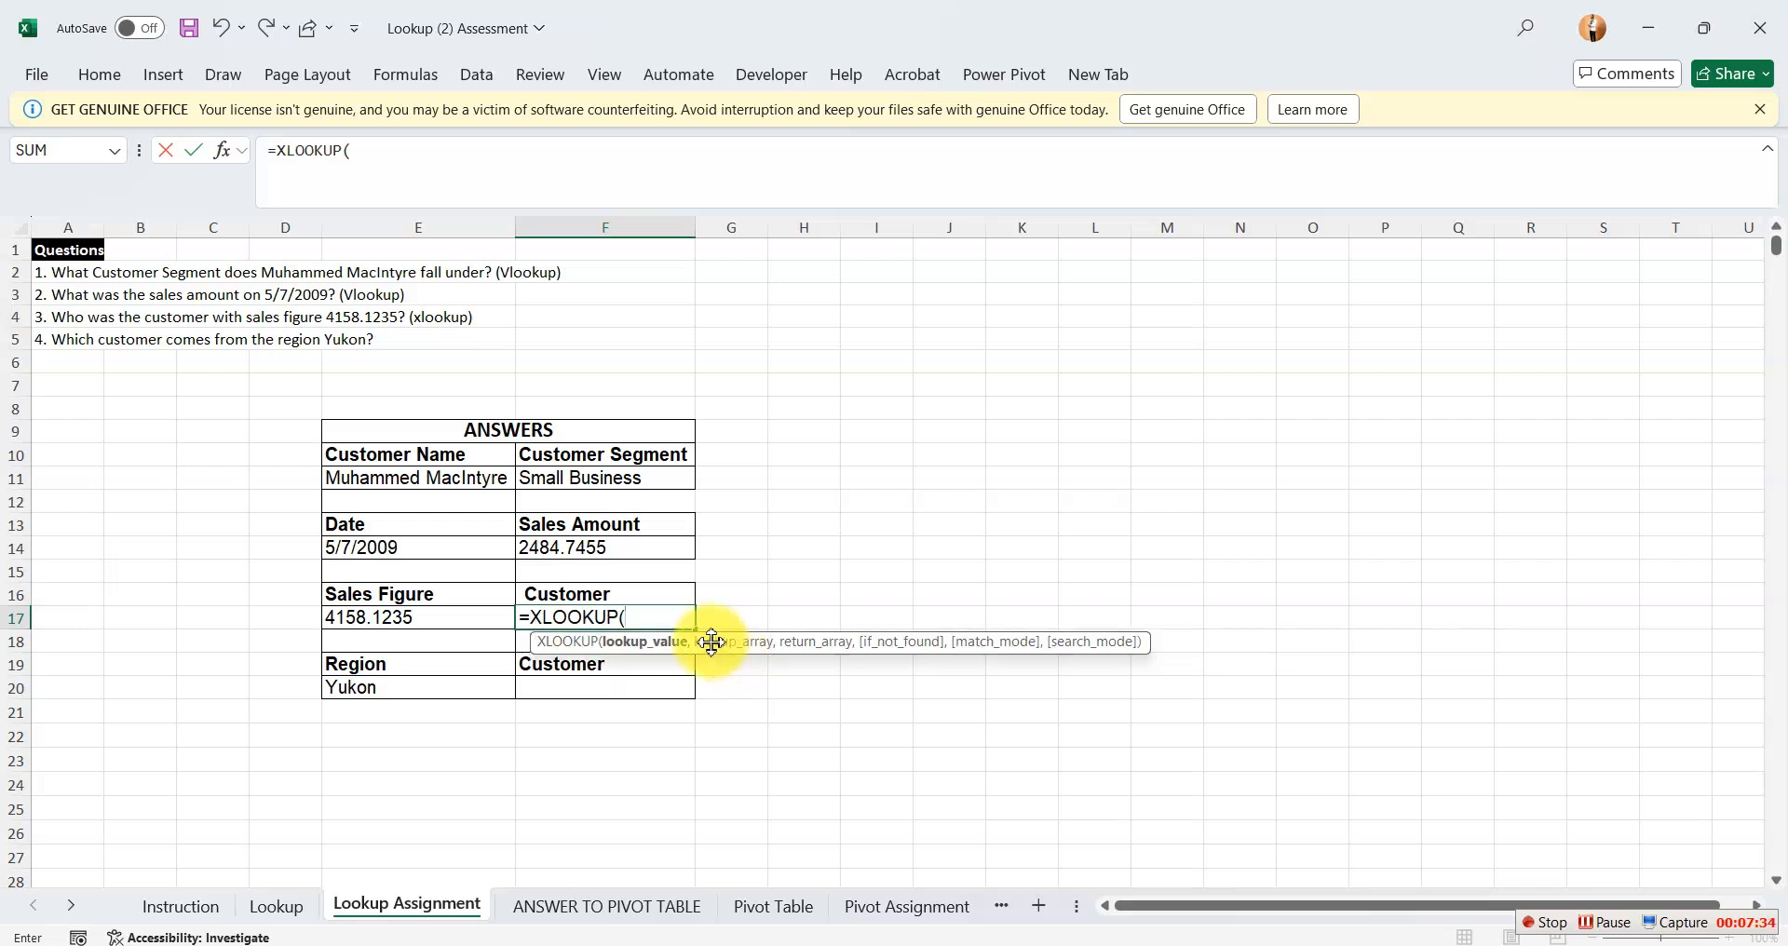
left_click(457, 619)
type(",")
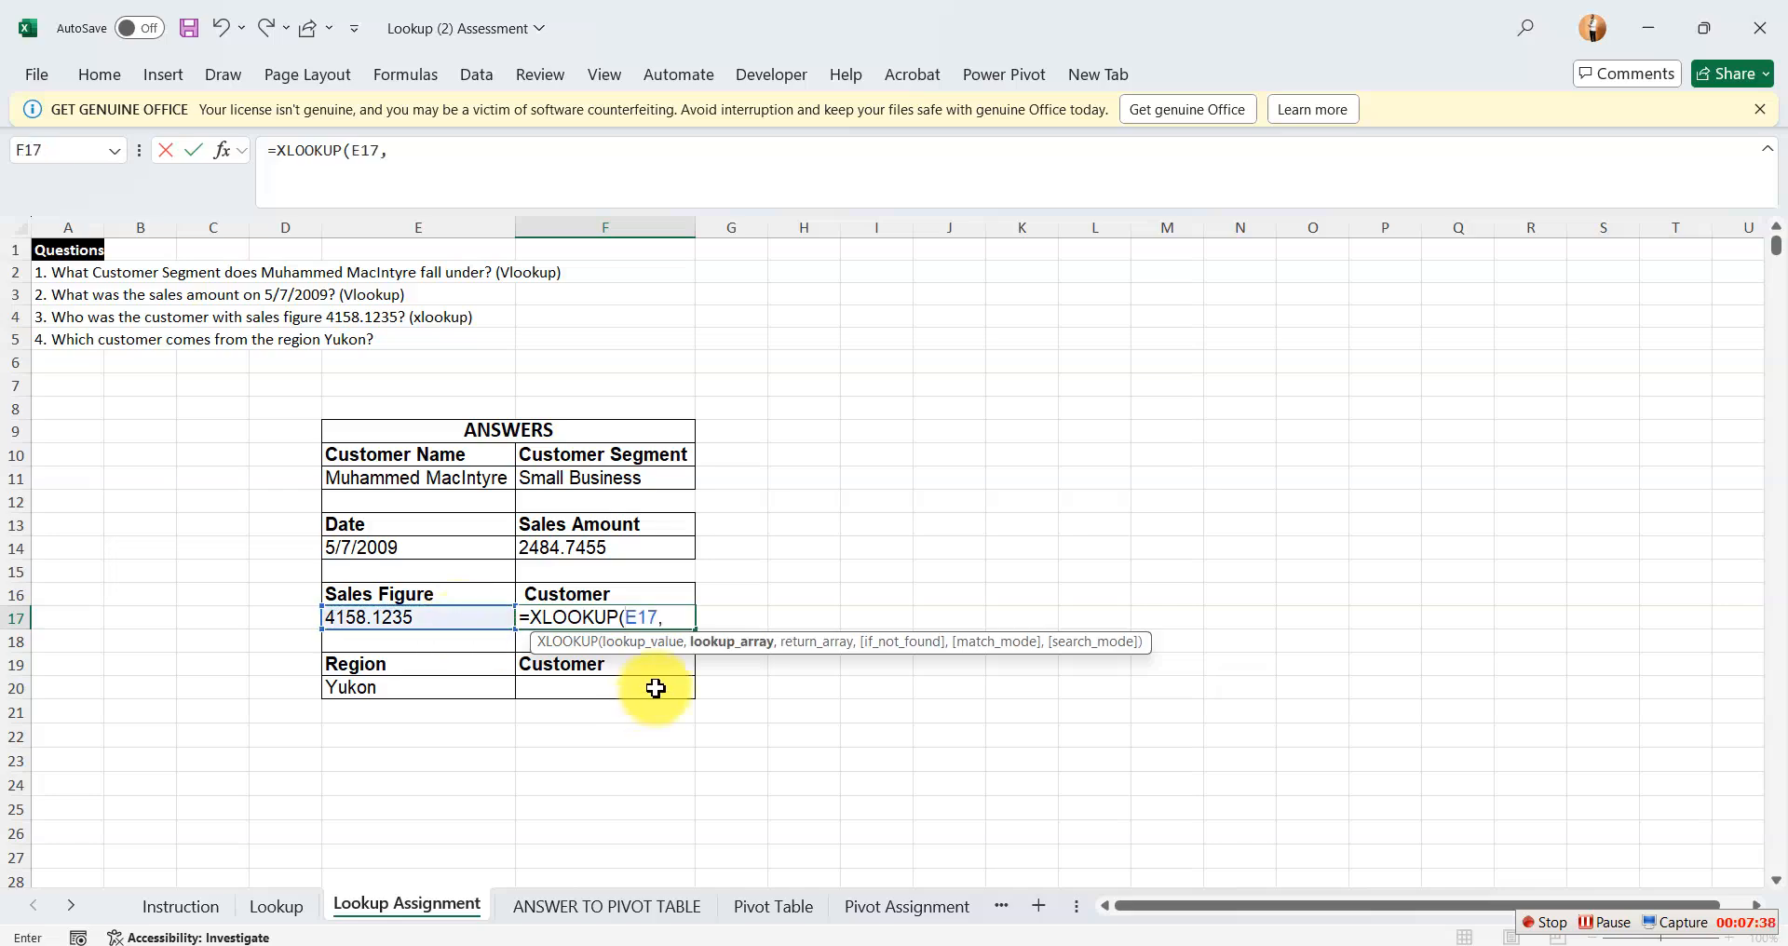
Complete the XLOOKUP in F17 with Table_1[Sales] as the lookup array and Table_1[Customer Name] as the return array.
left_click(308, 920)
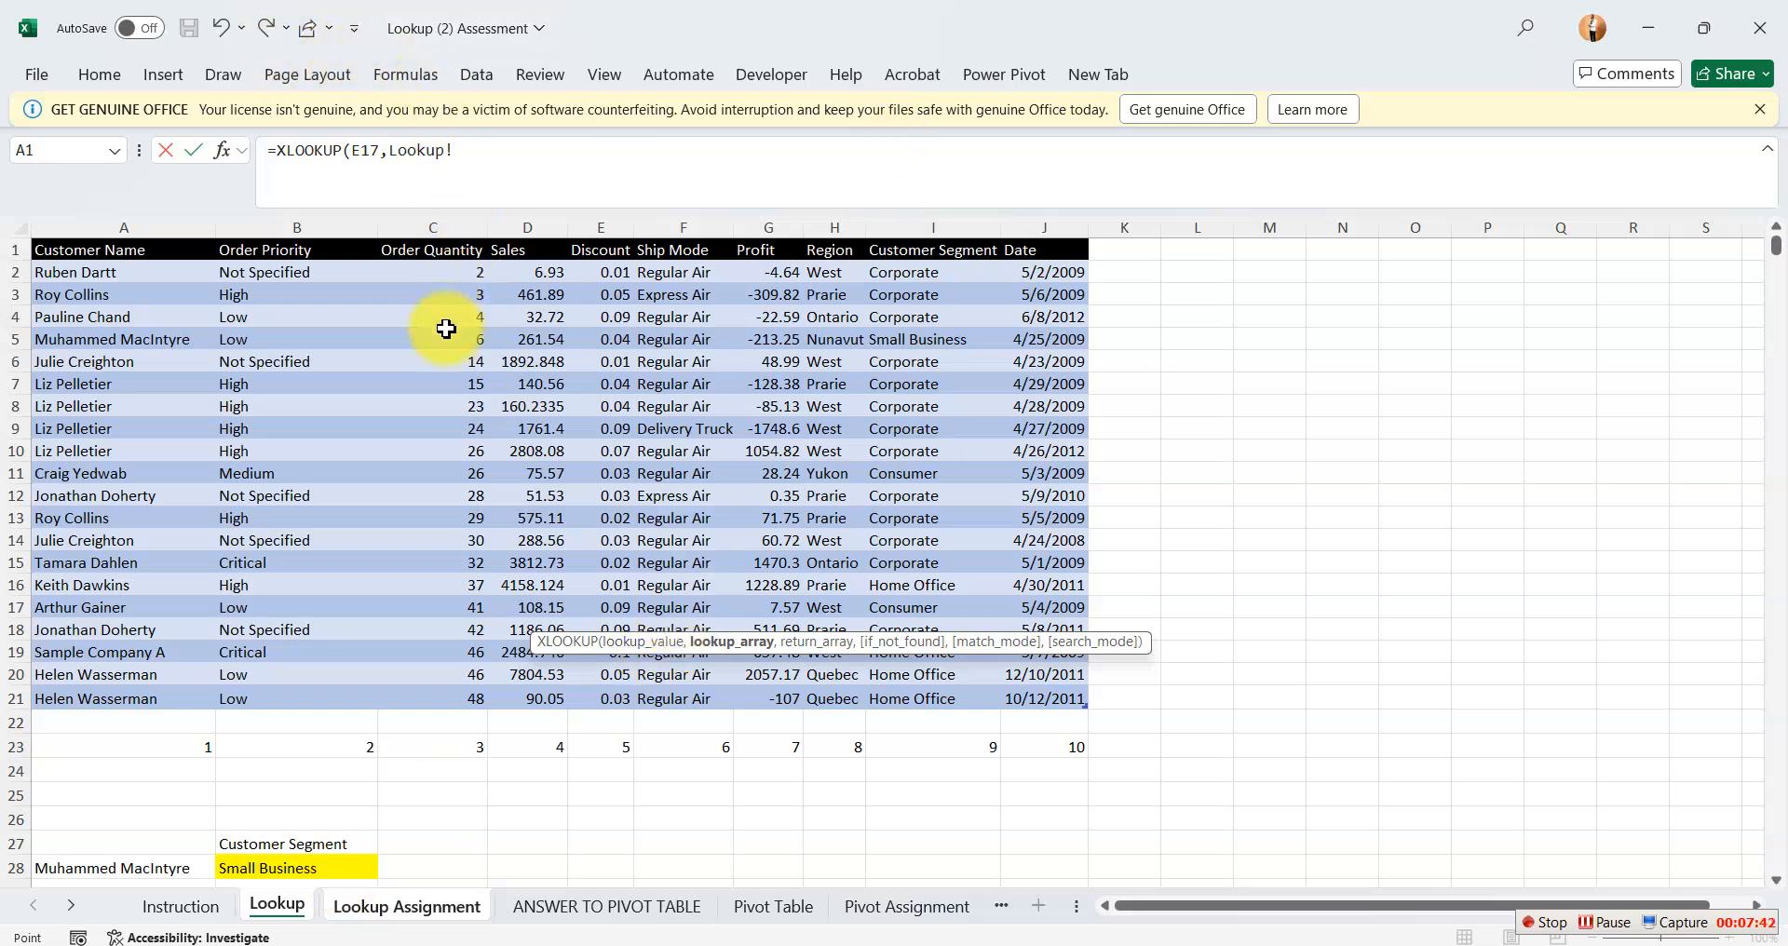
left_click_drag(531, 272, 549, 699)
type(",")
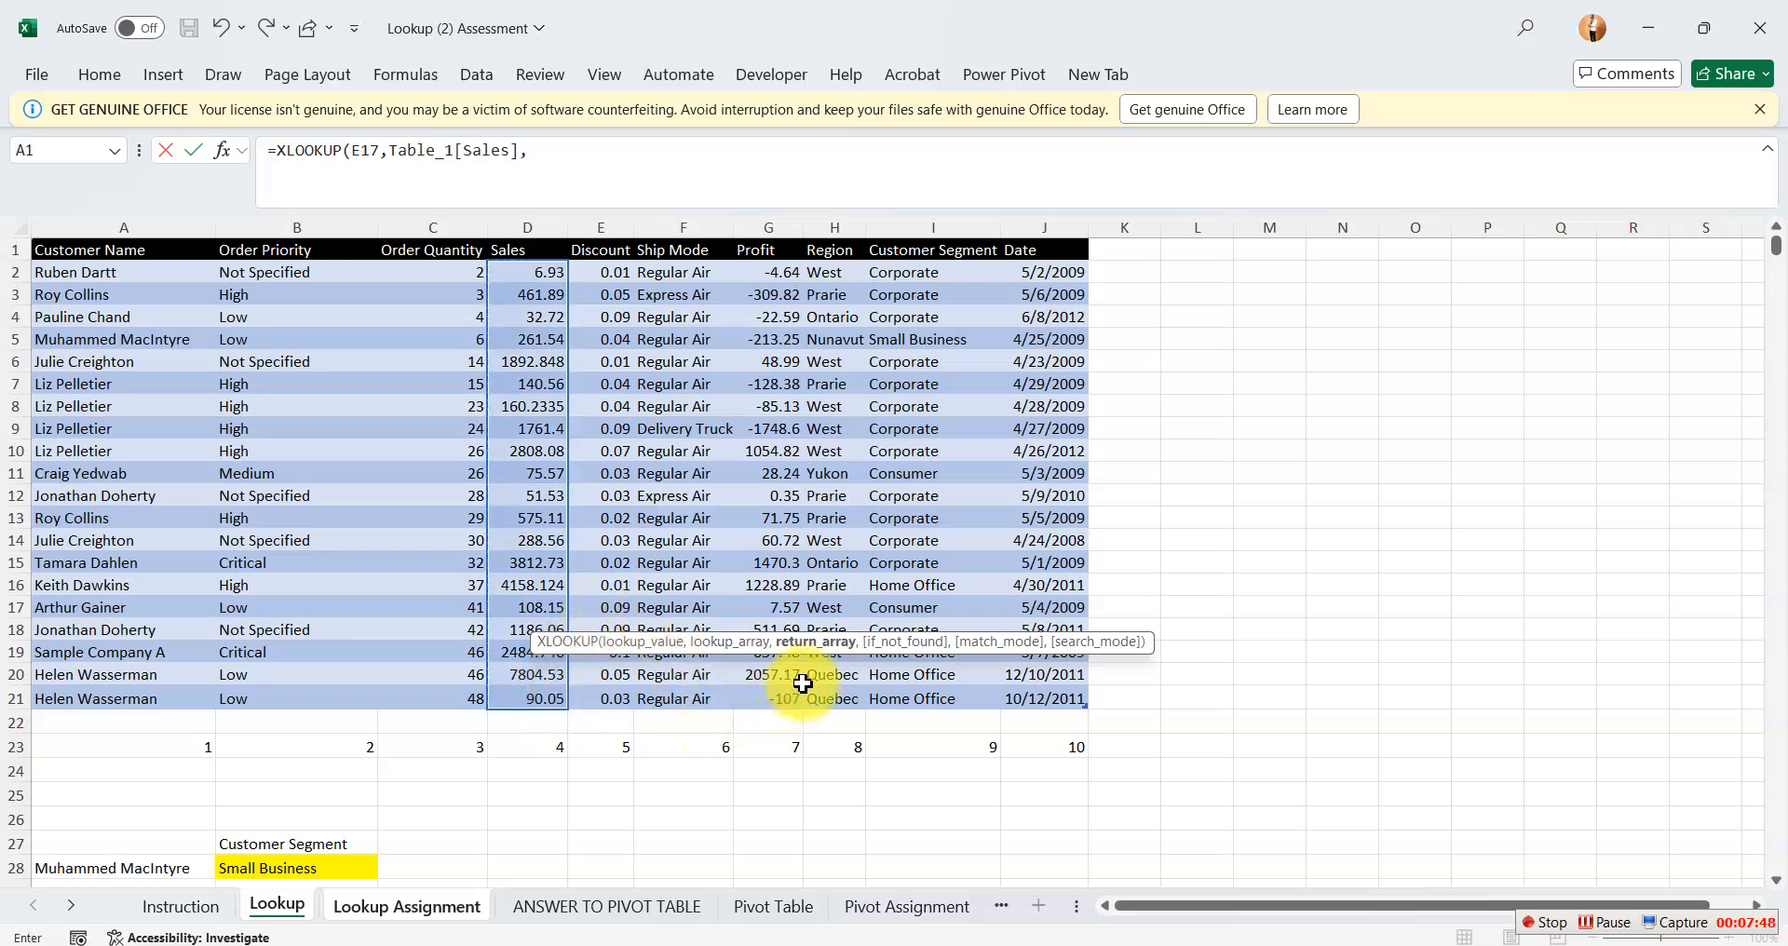
left_click(111, 267)
left_click_drag(129, 335, 151, 695)
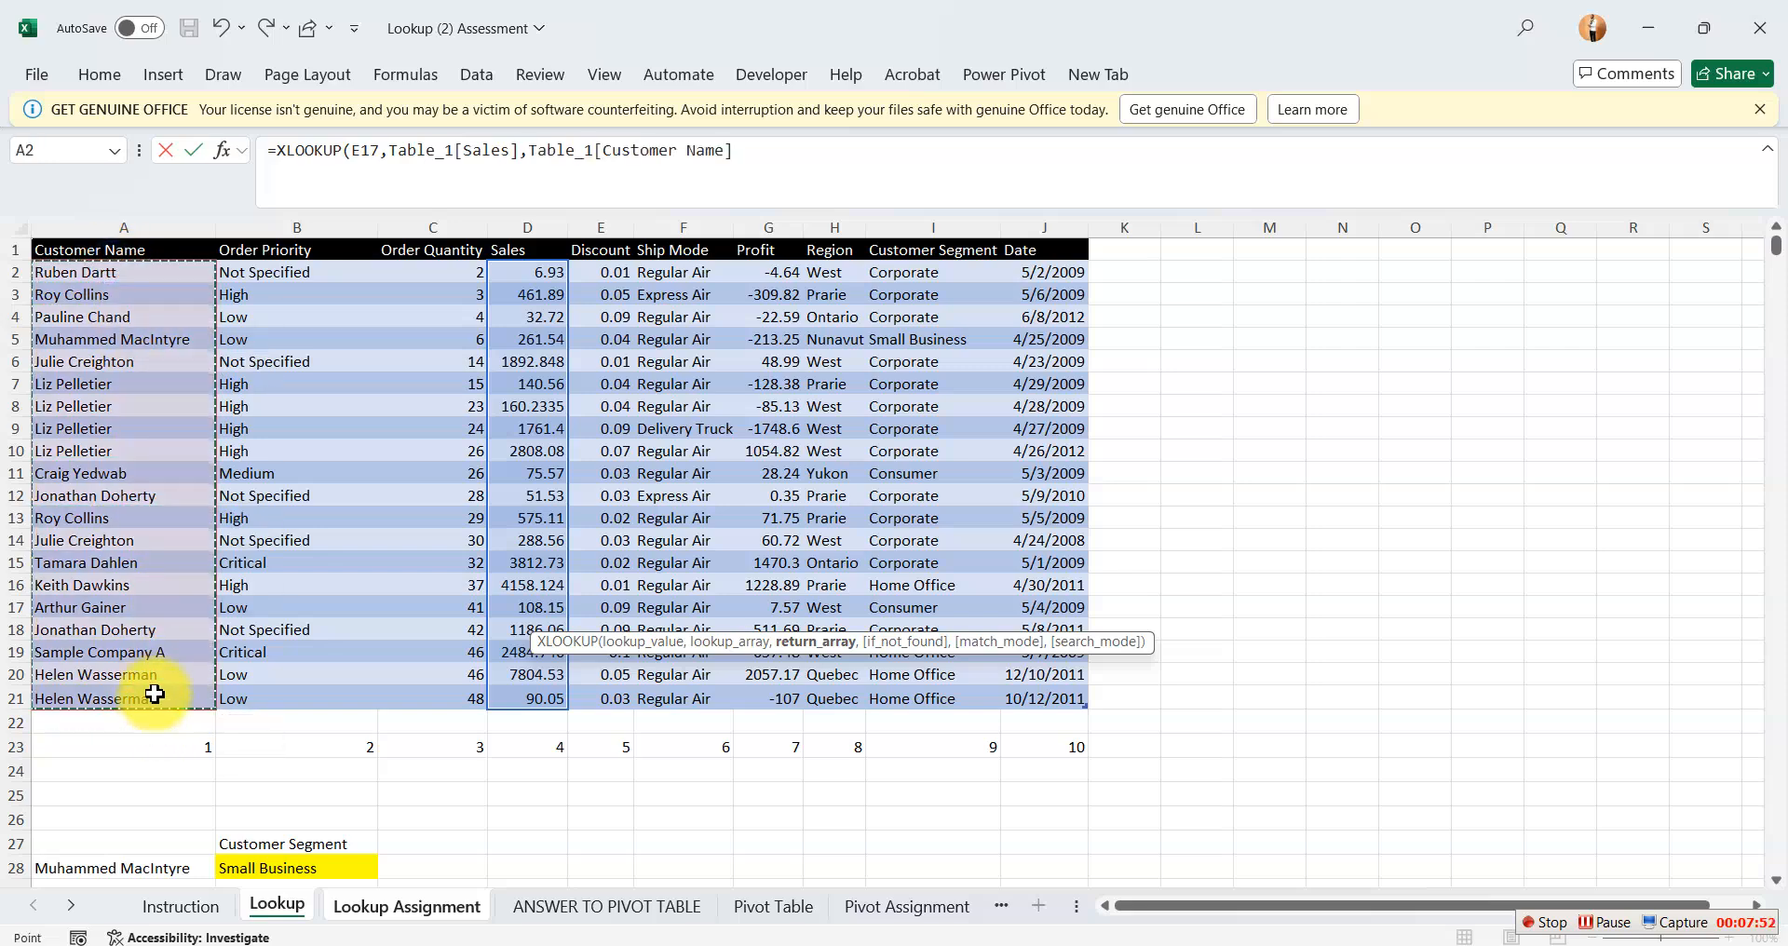
type(")")
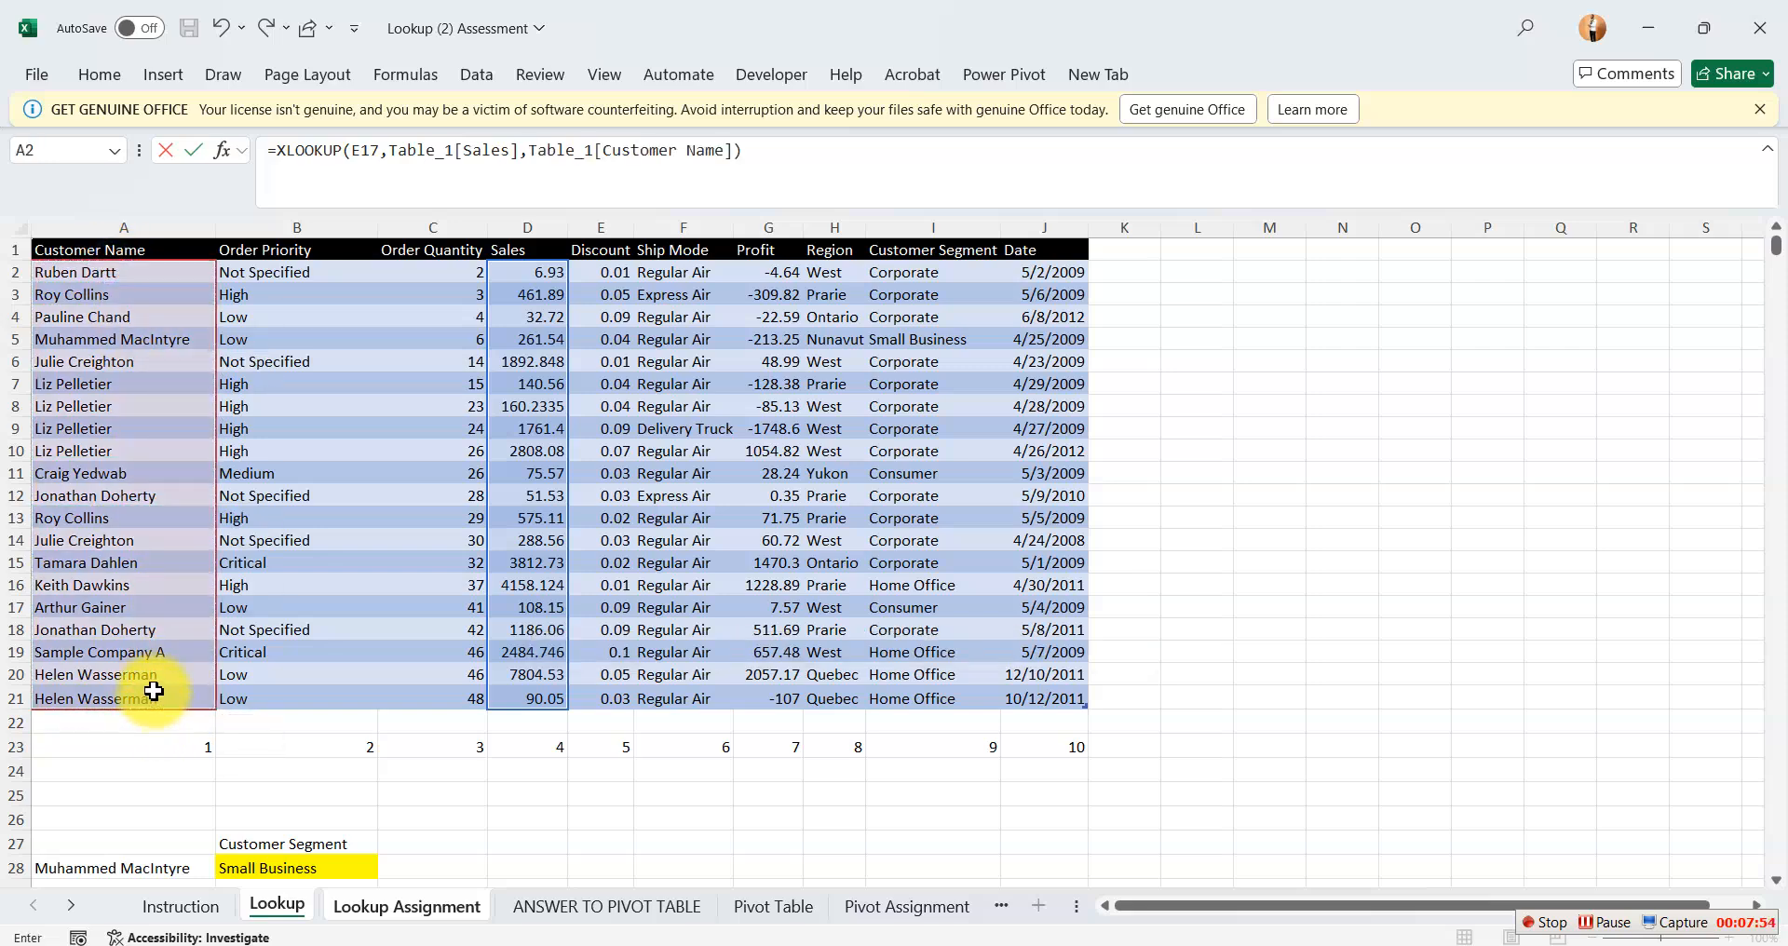
key("Return")
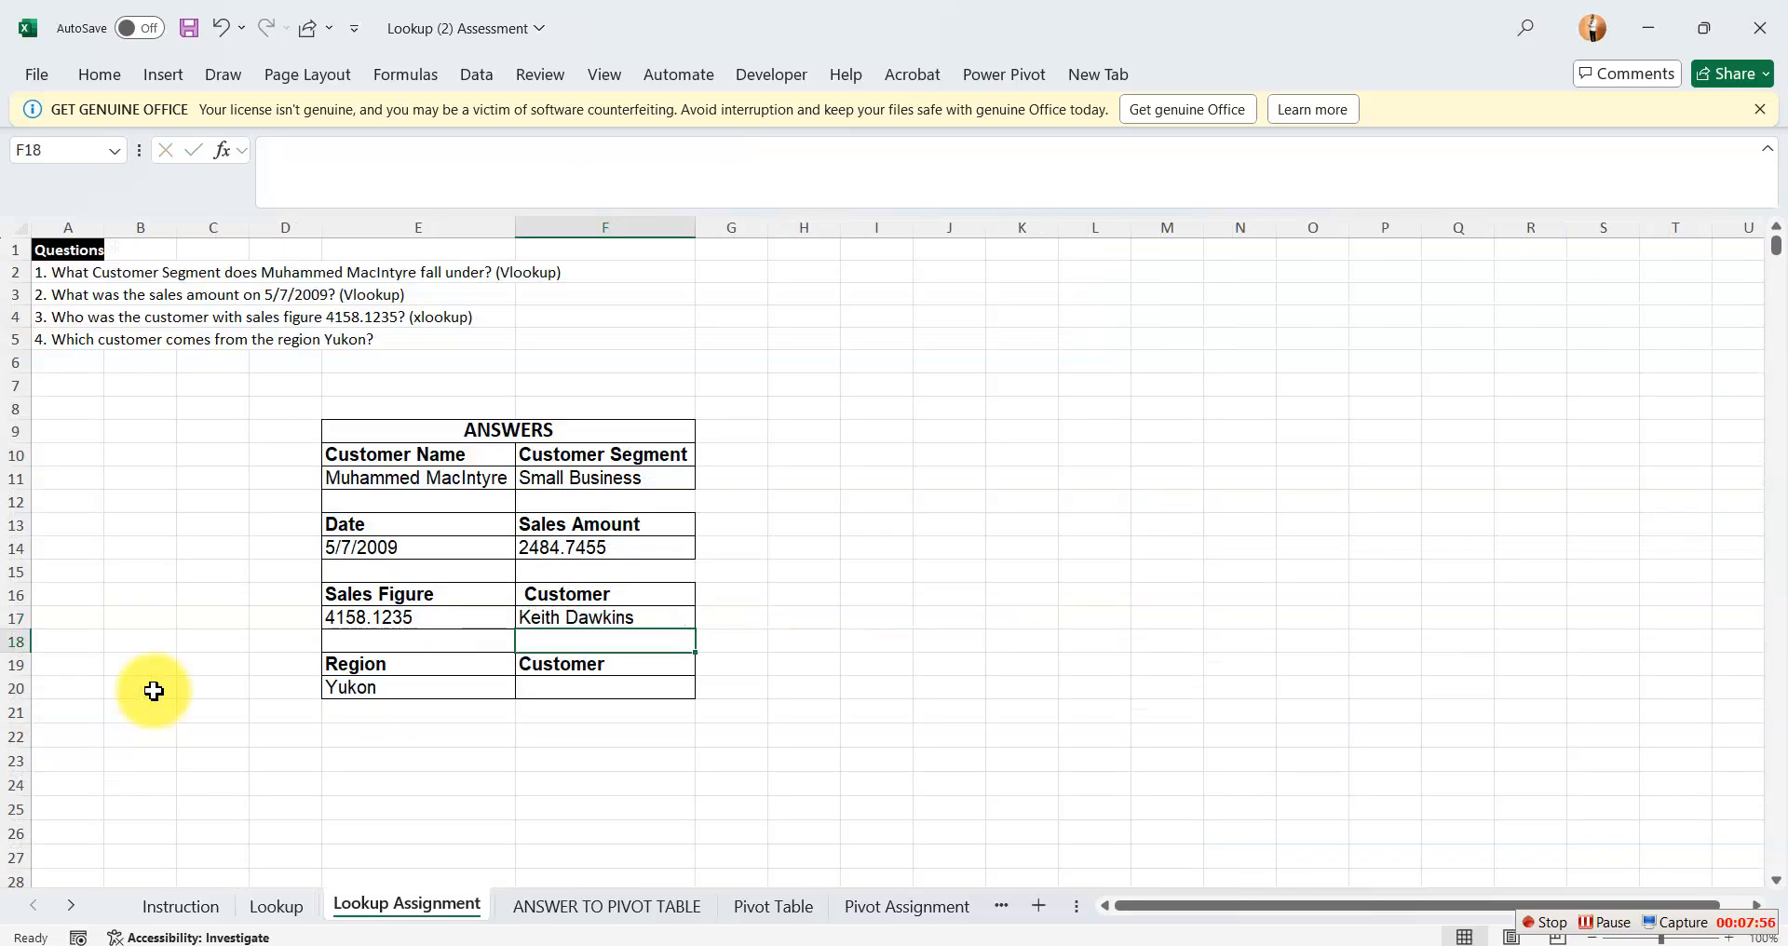
Wrap the F17 formula in IFERROR with an empty string so it reads =IFERROR(XLOOKUP(E17,Table_1[Sales],Table_1[Customer Name]),"").
double_click(605, 618)
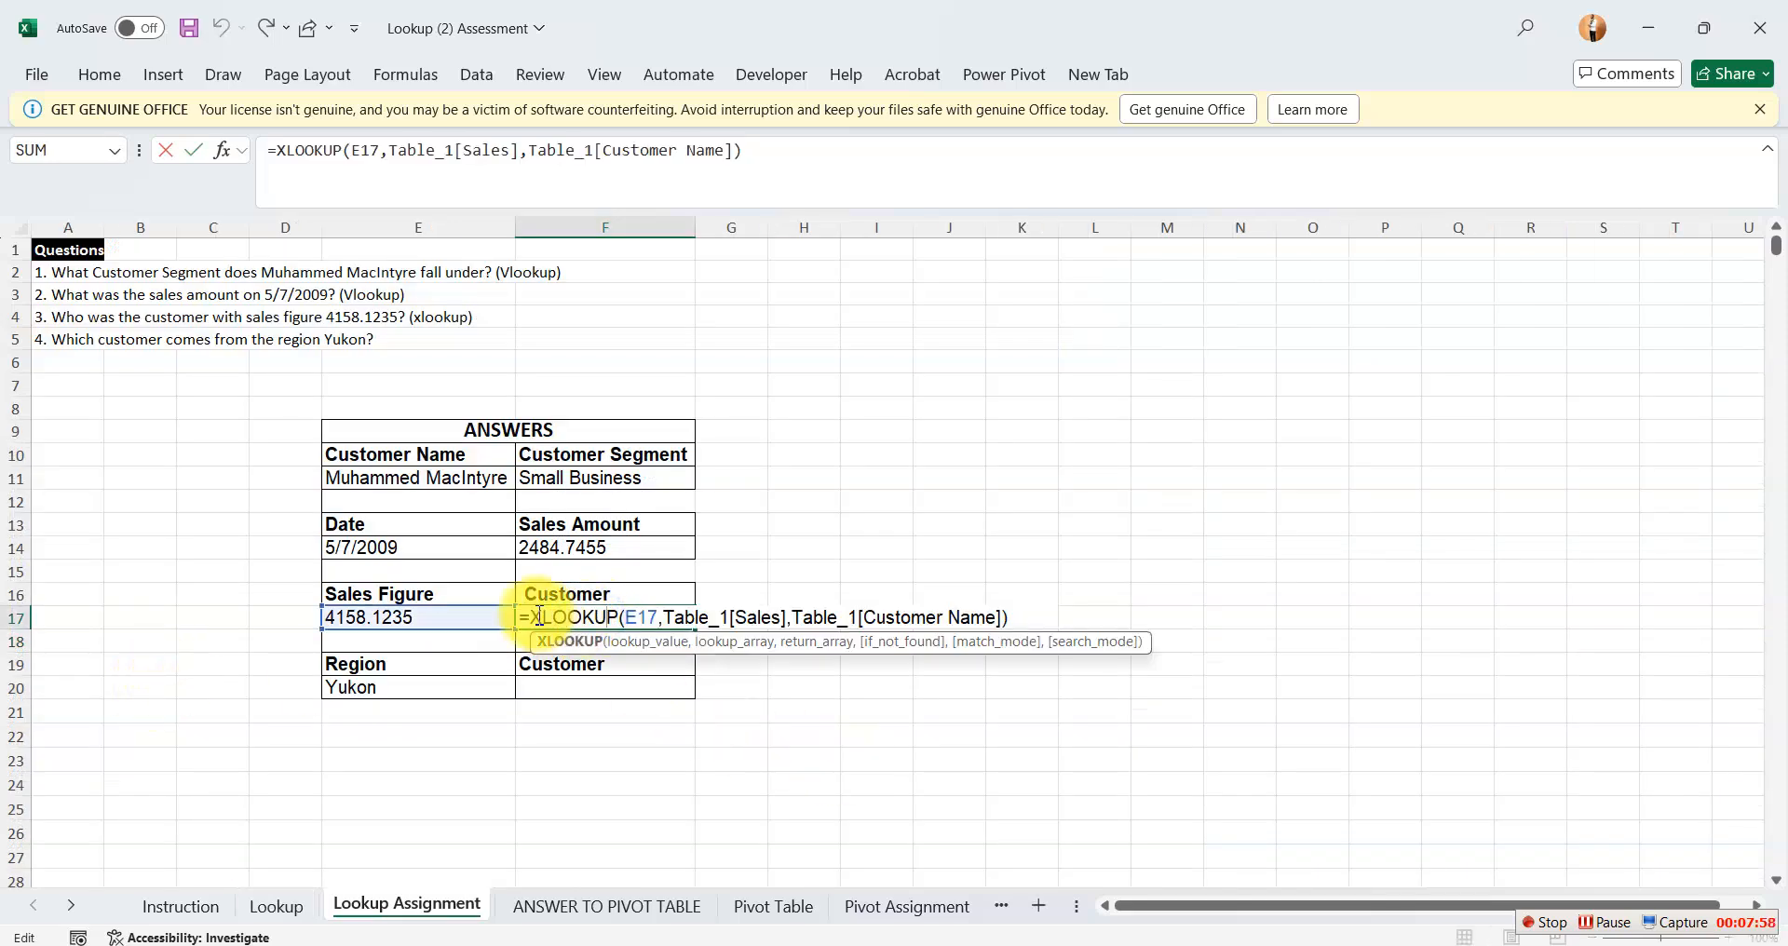
left_click(534, 617)
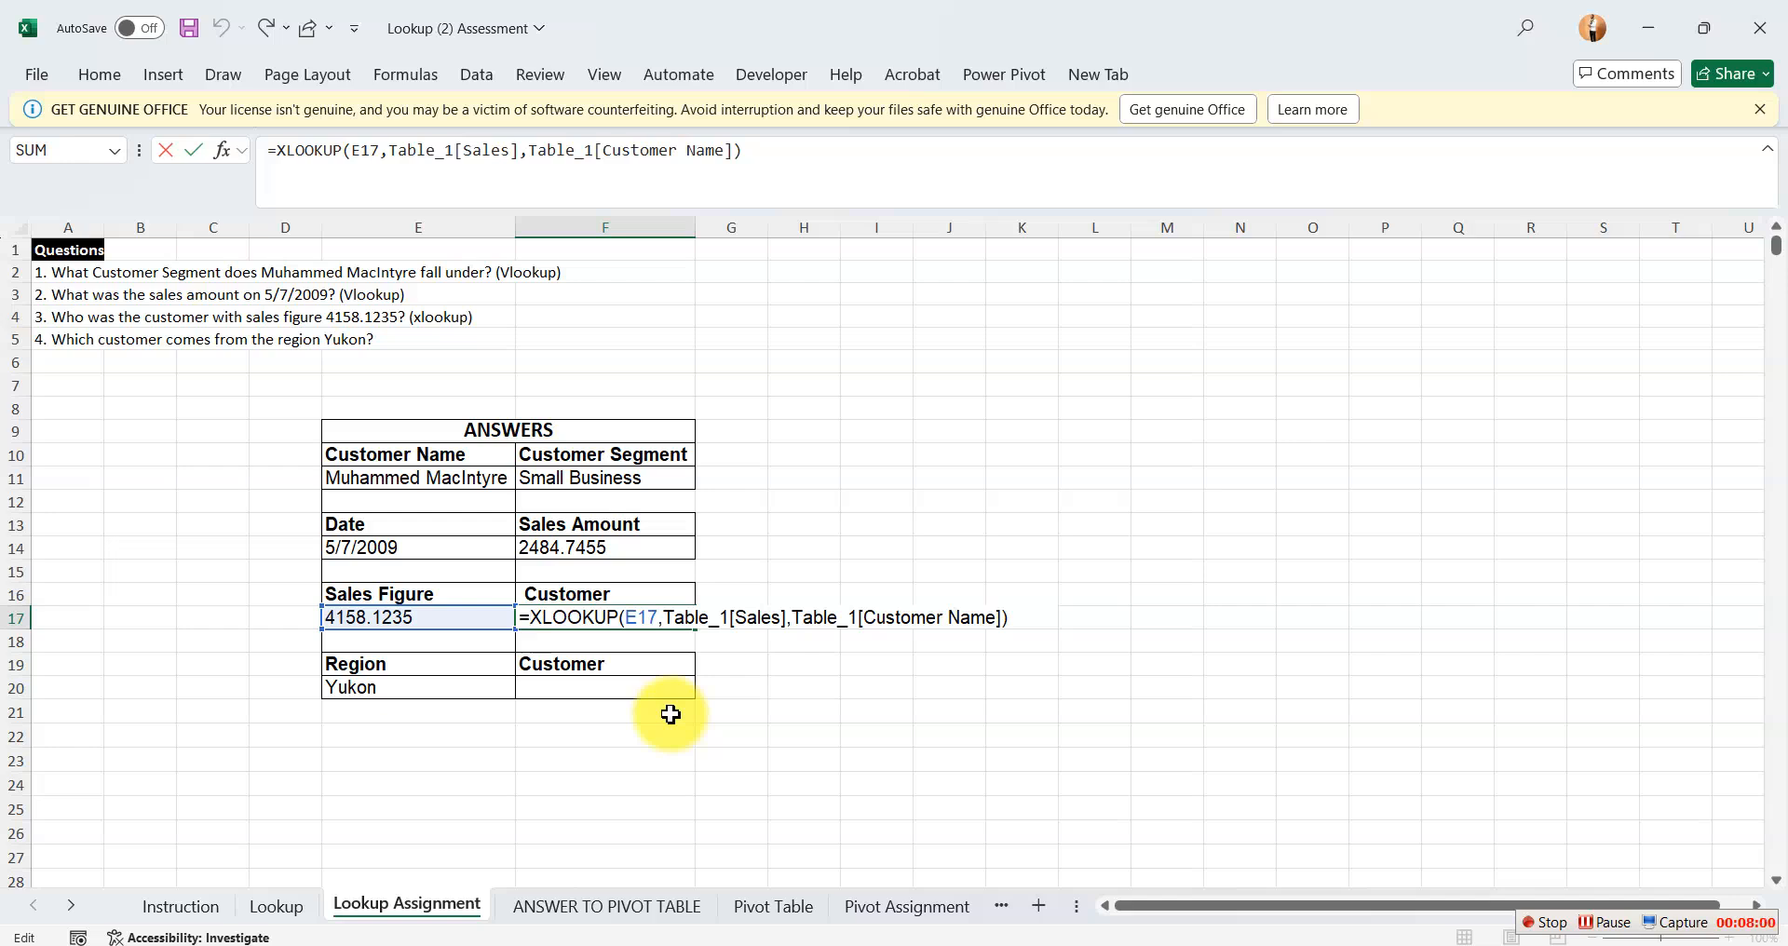
type("if")
key("Down")
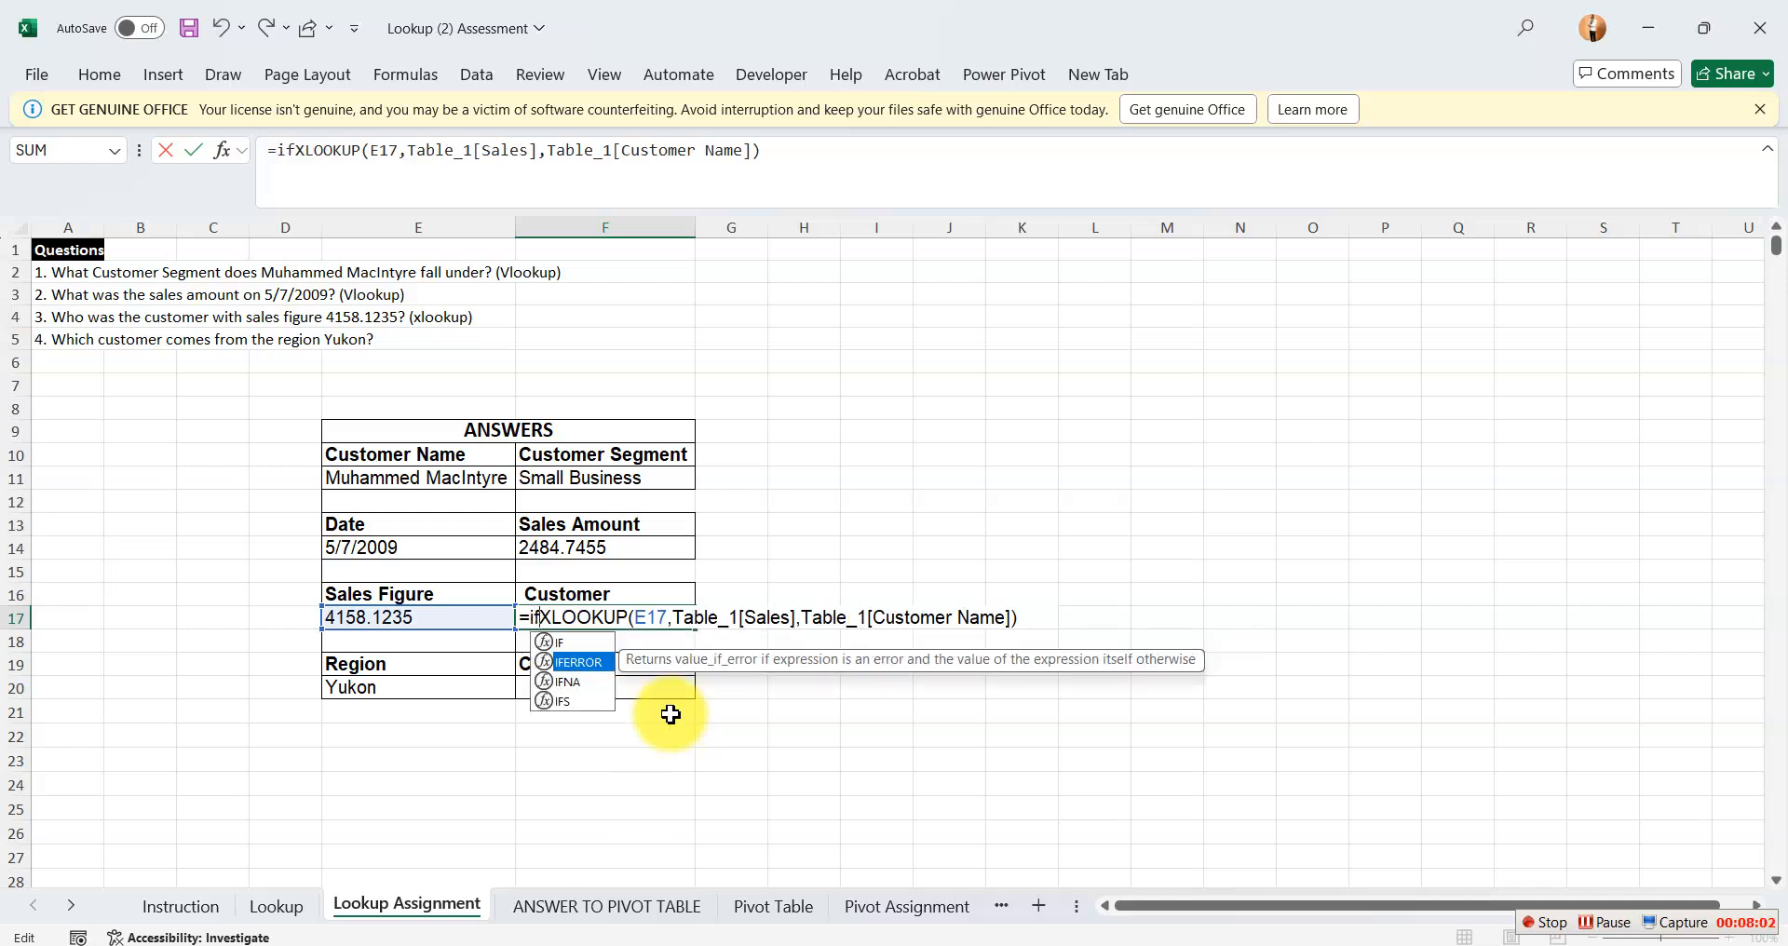
key("Tab")
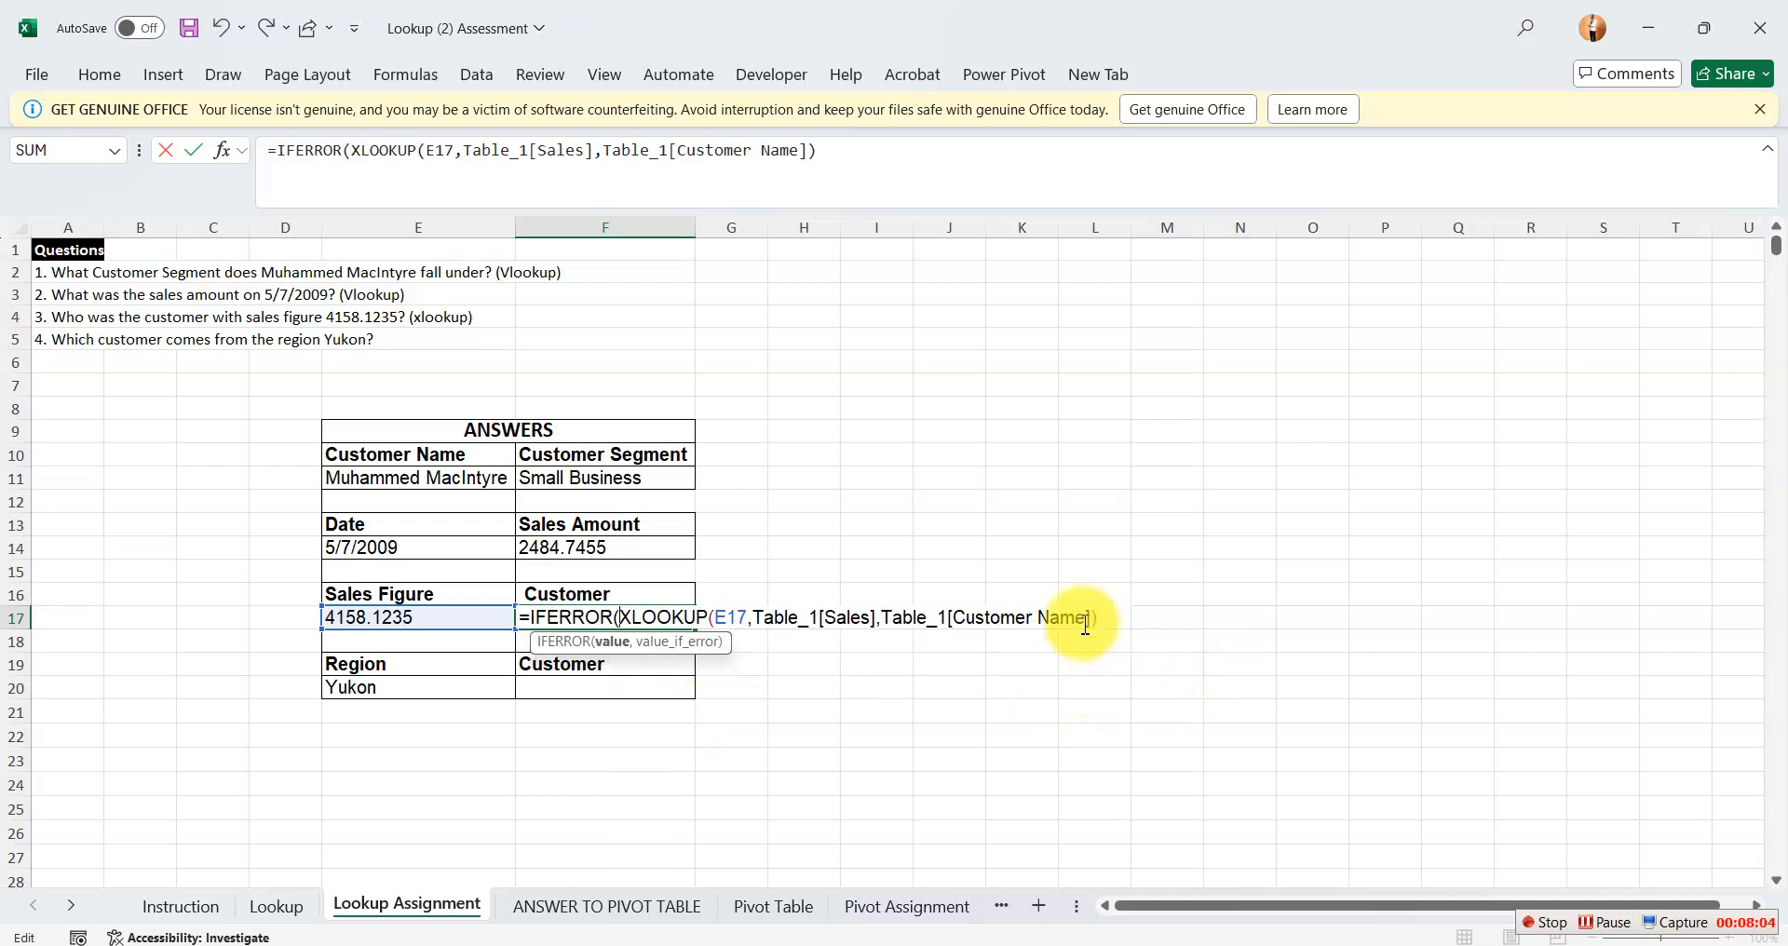
left_click(1114, 619)
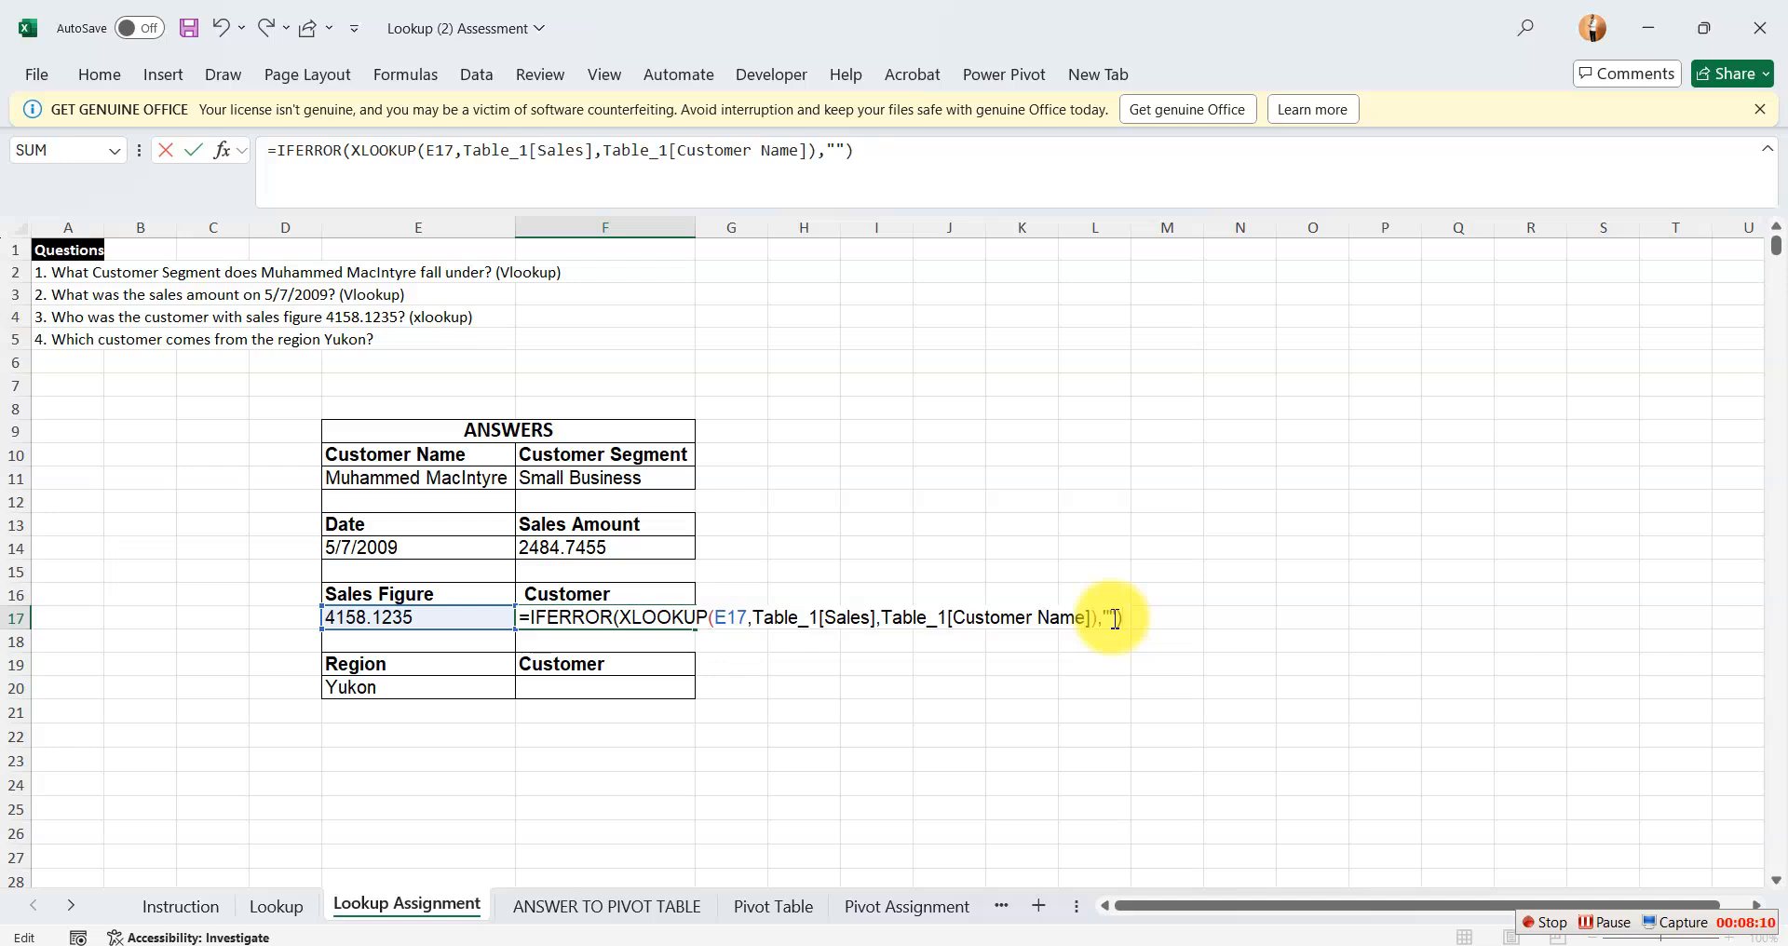
key("Return")
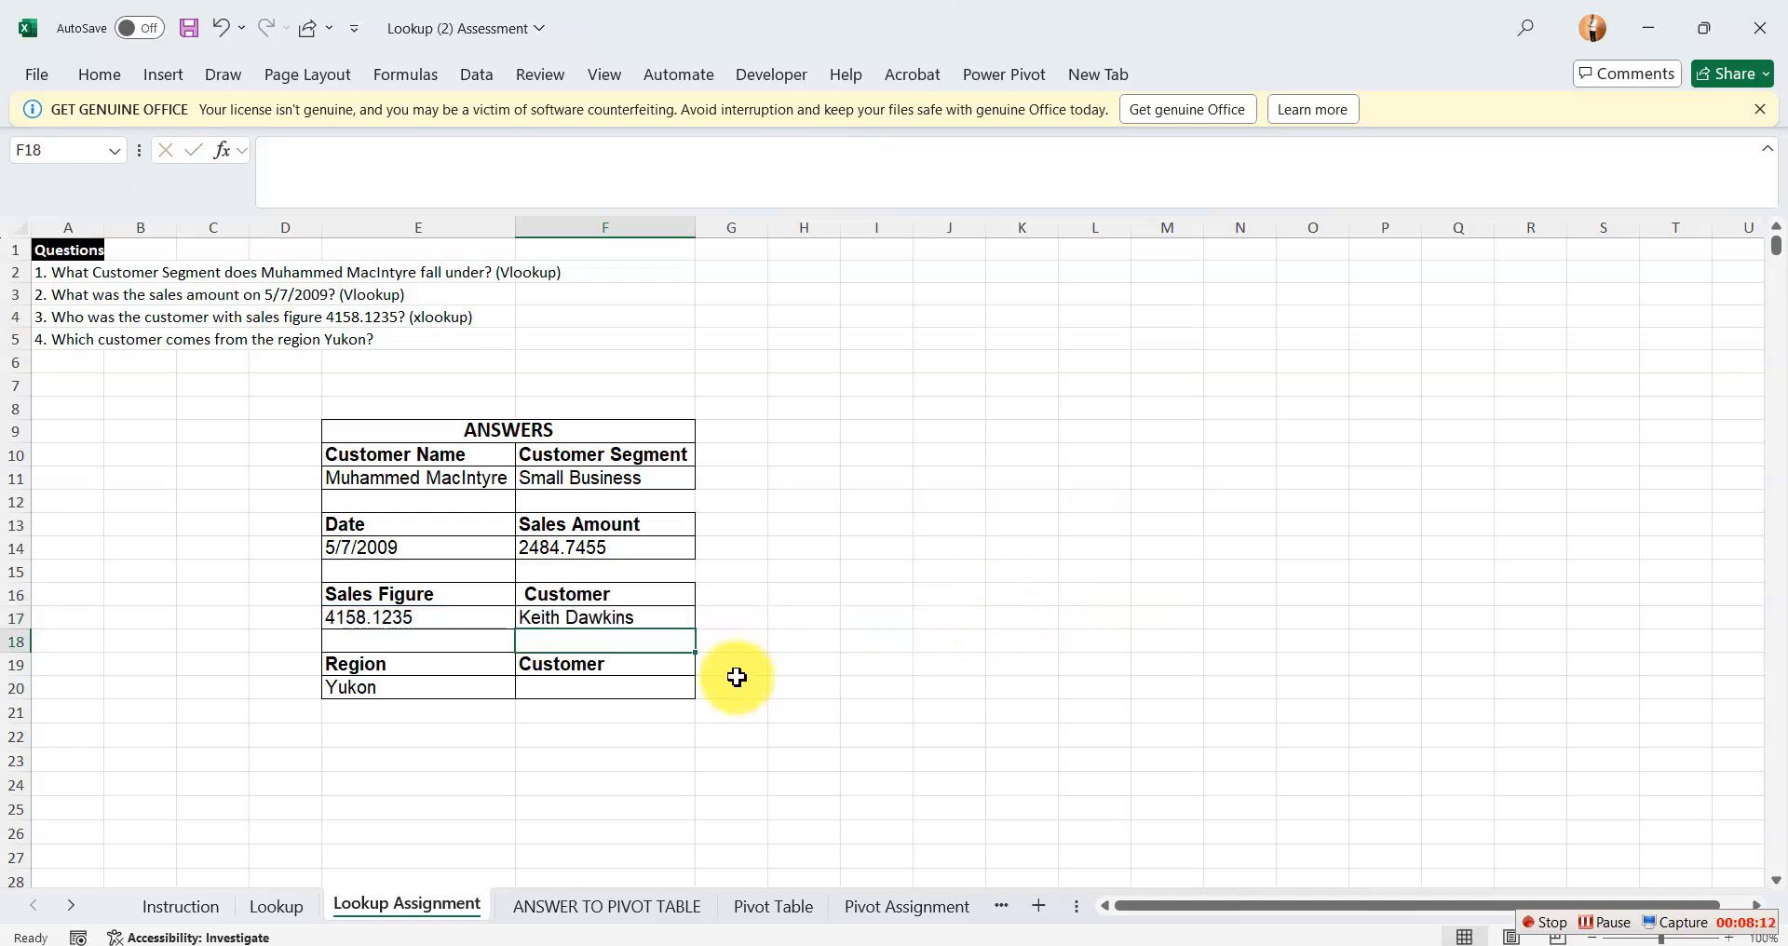
Select Customer cell F20 and examine where the Region column lies relative to the Customer Name column on the Lookup sheet.
left_click(610, 689)
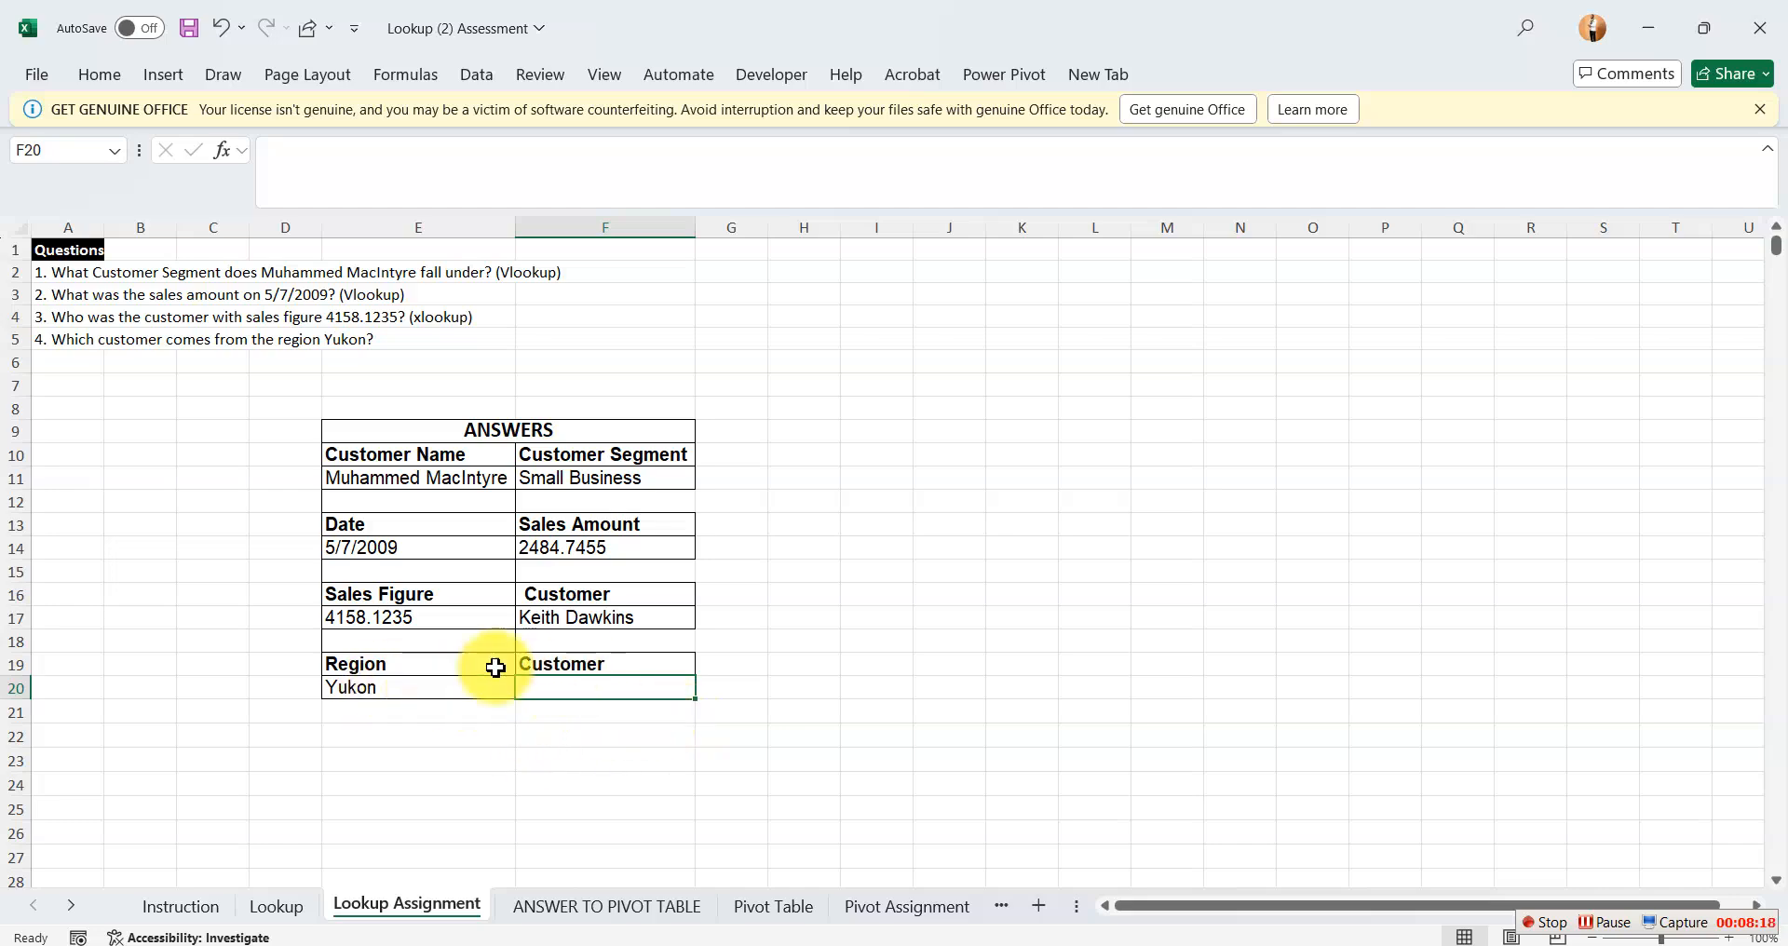
left_click(283, 907)
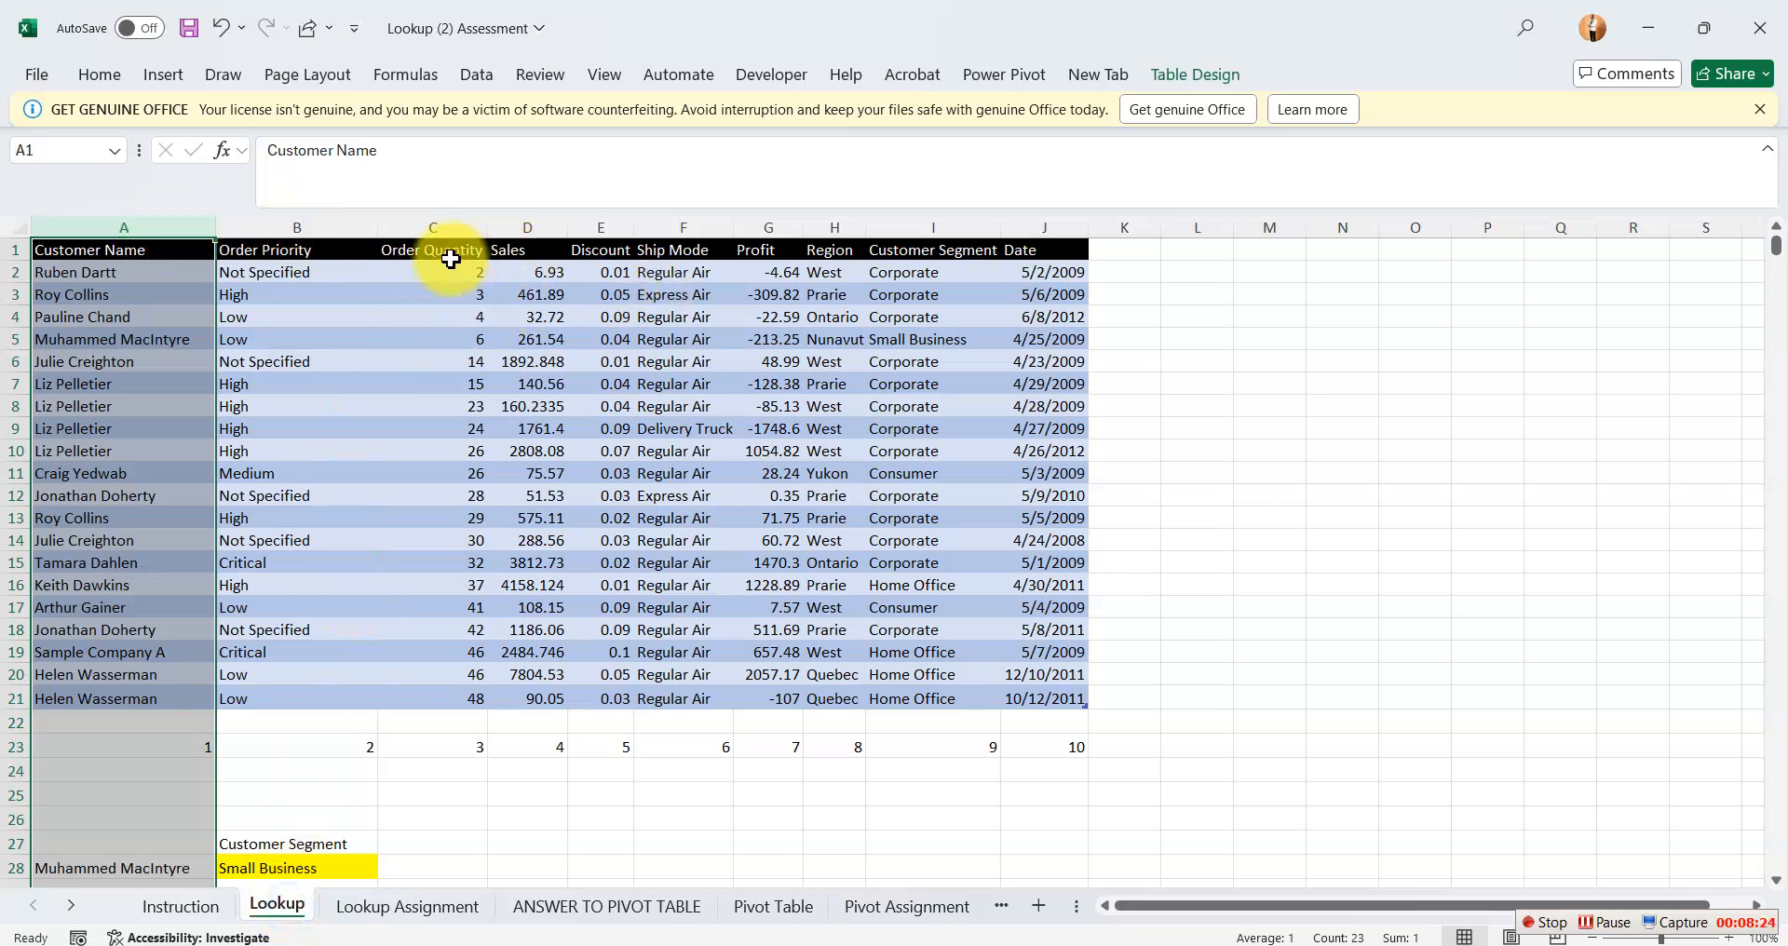
left_click(843, 223)
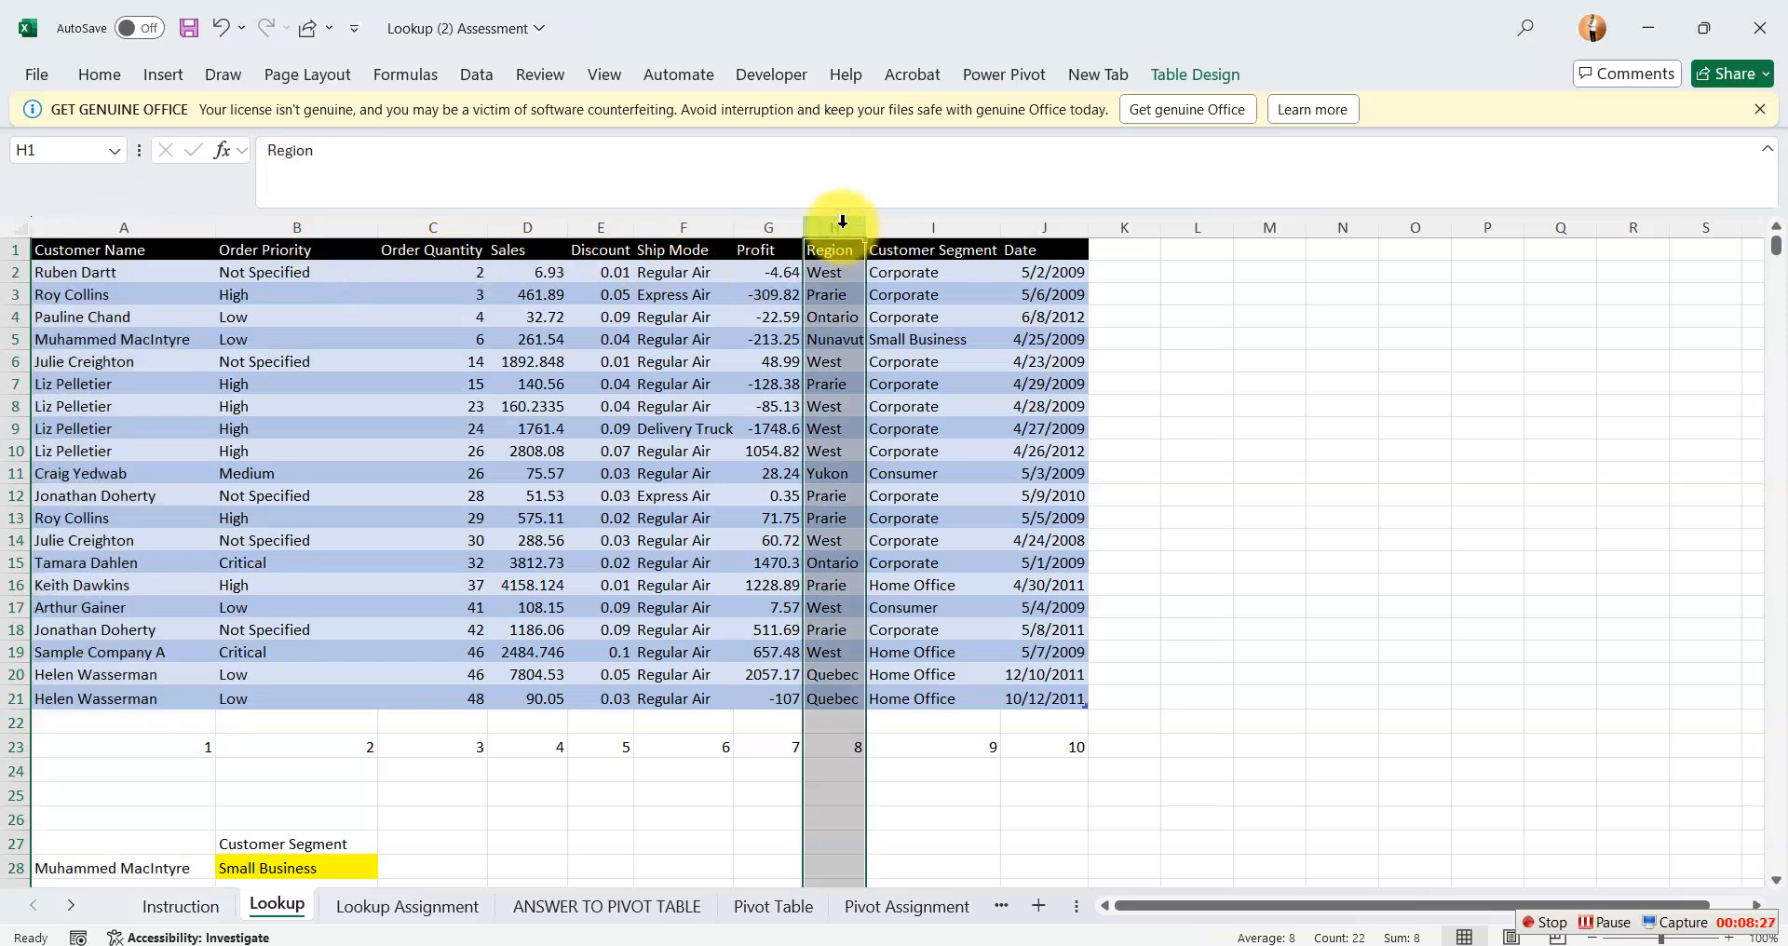
left_click(100, 221)
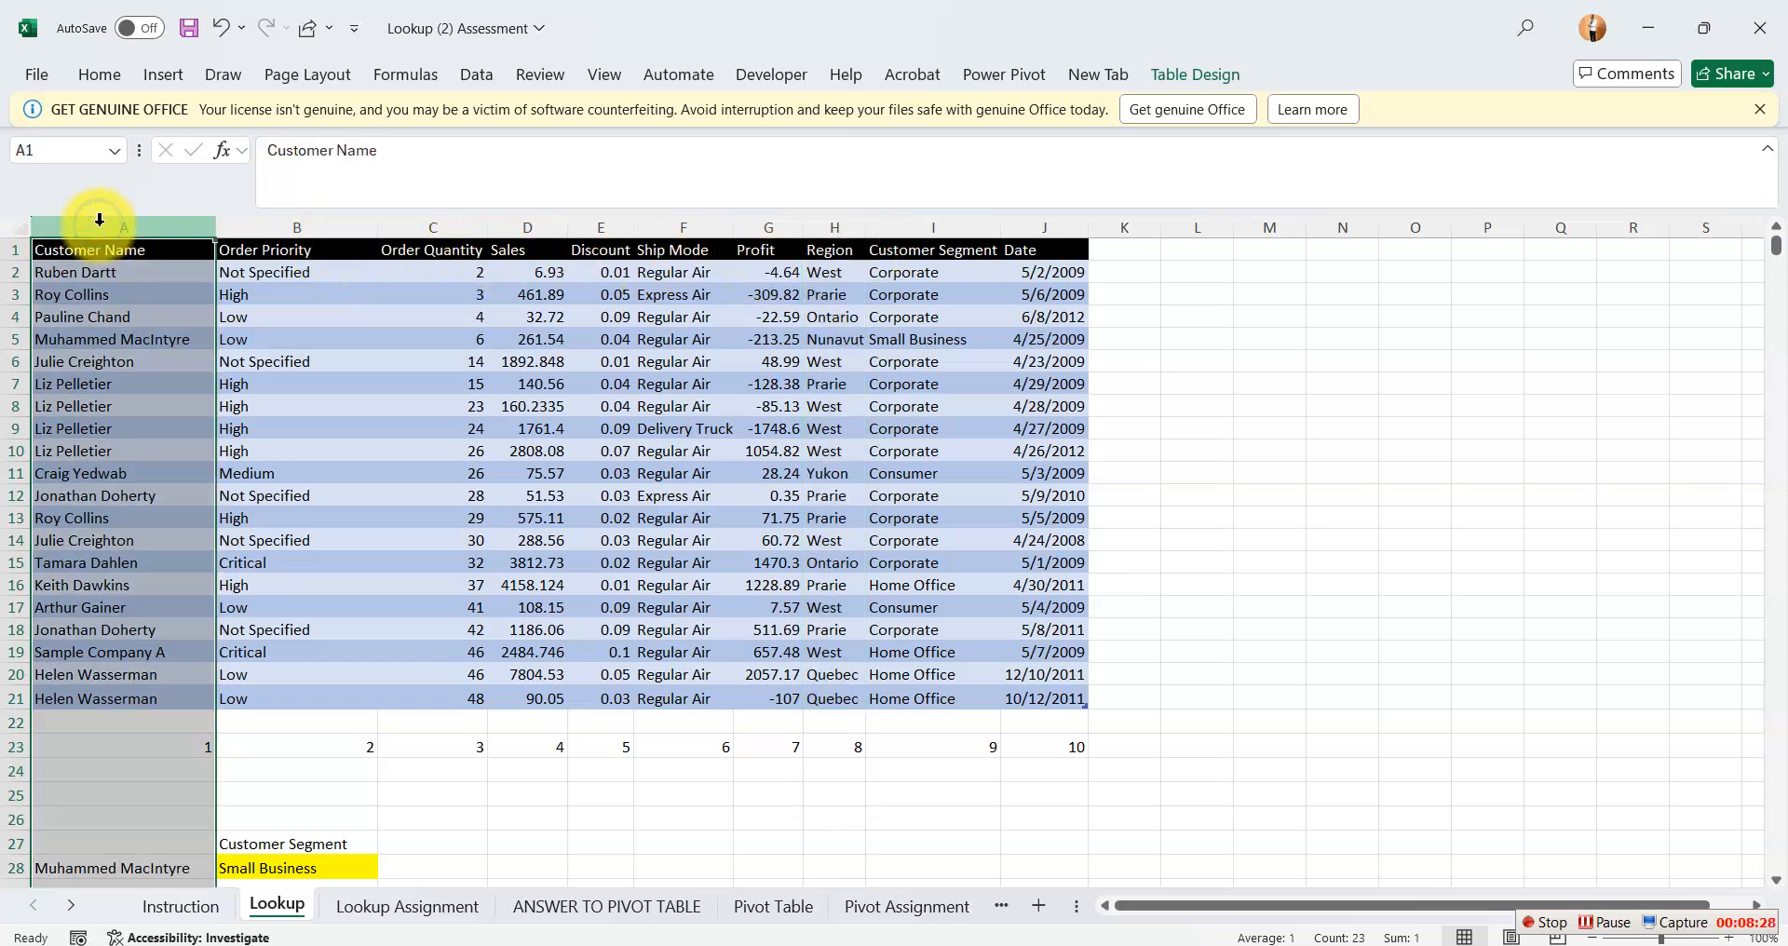
left_click(829, 214)
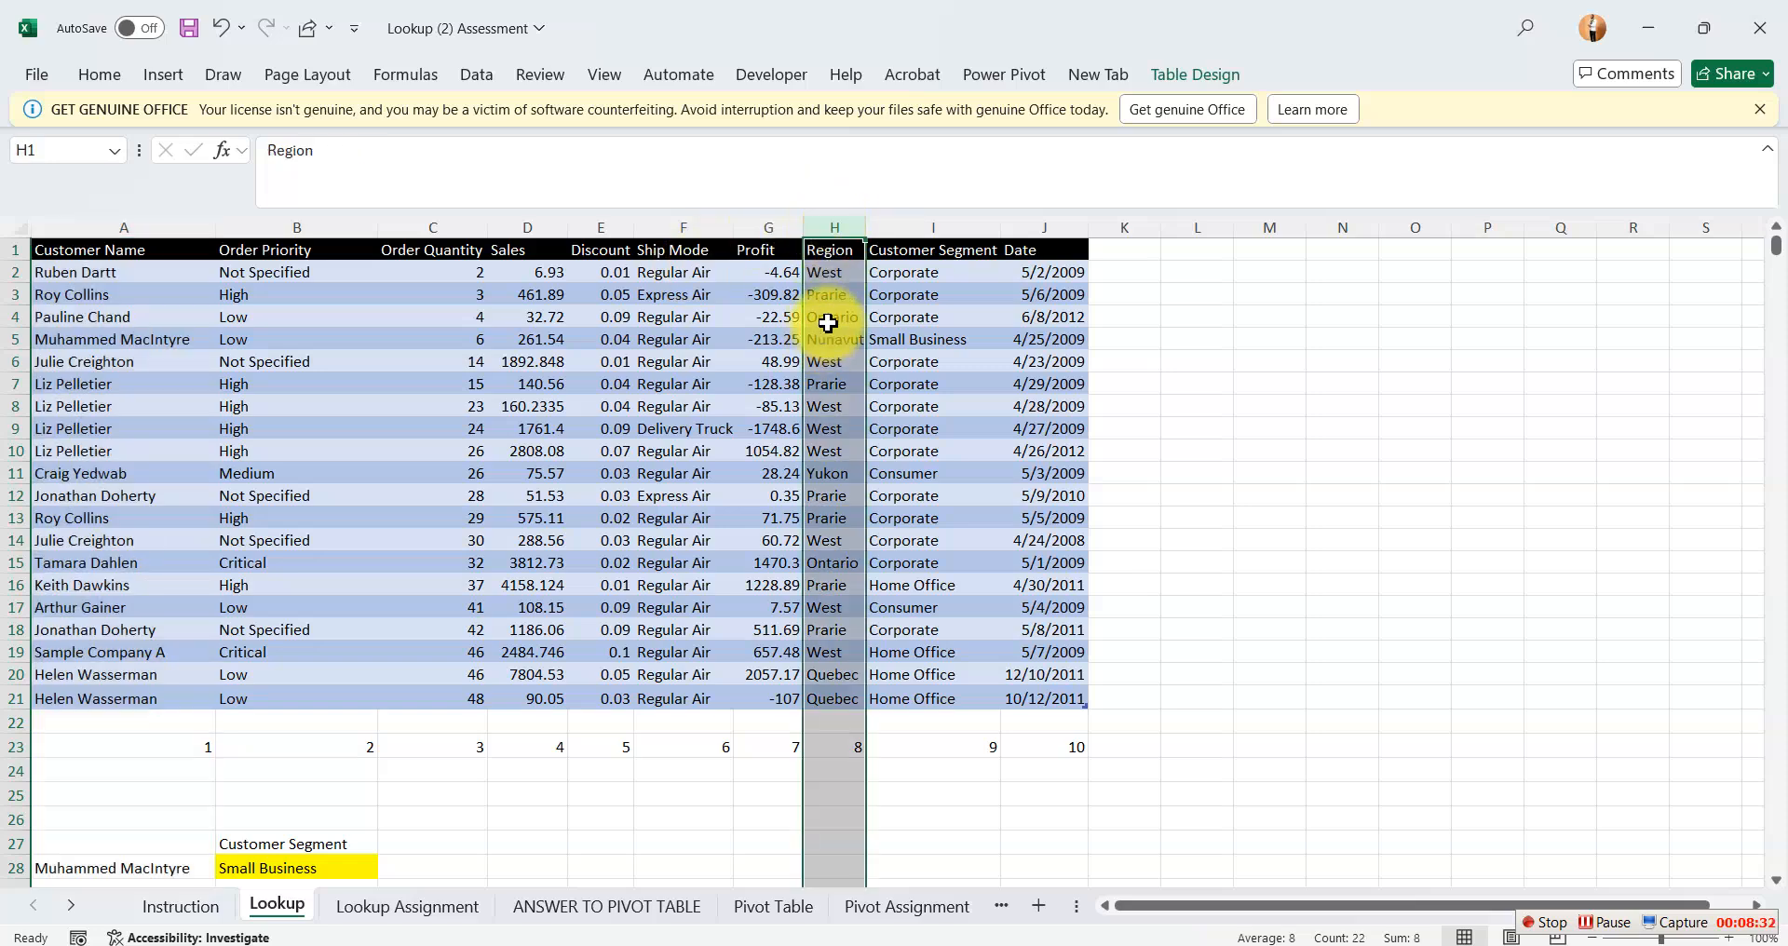
left_click(149, 226)
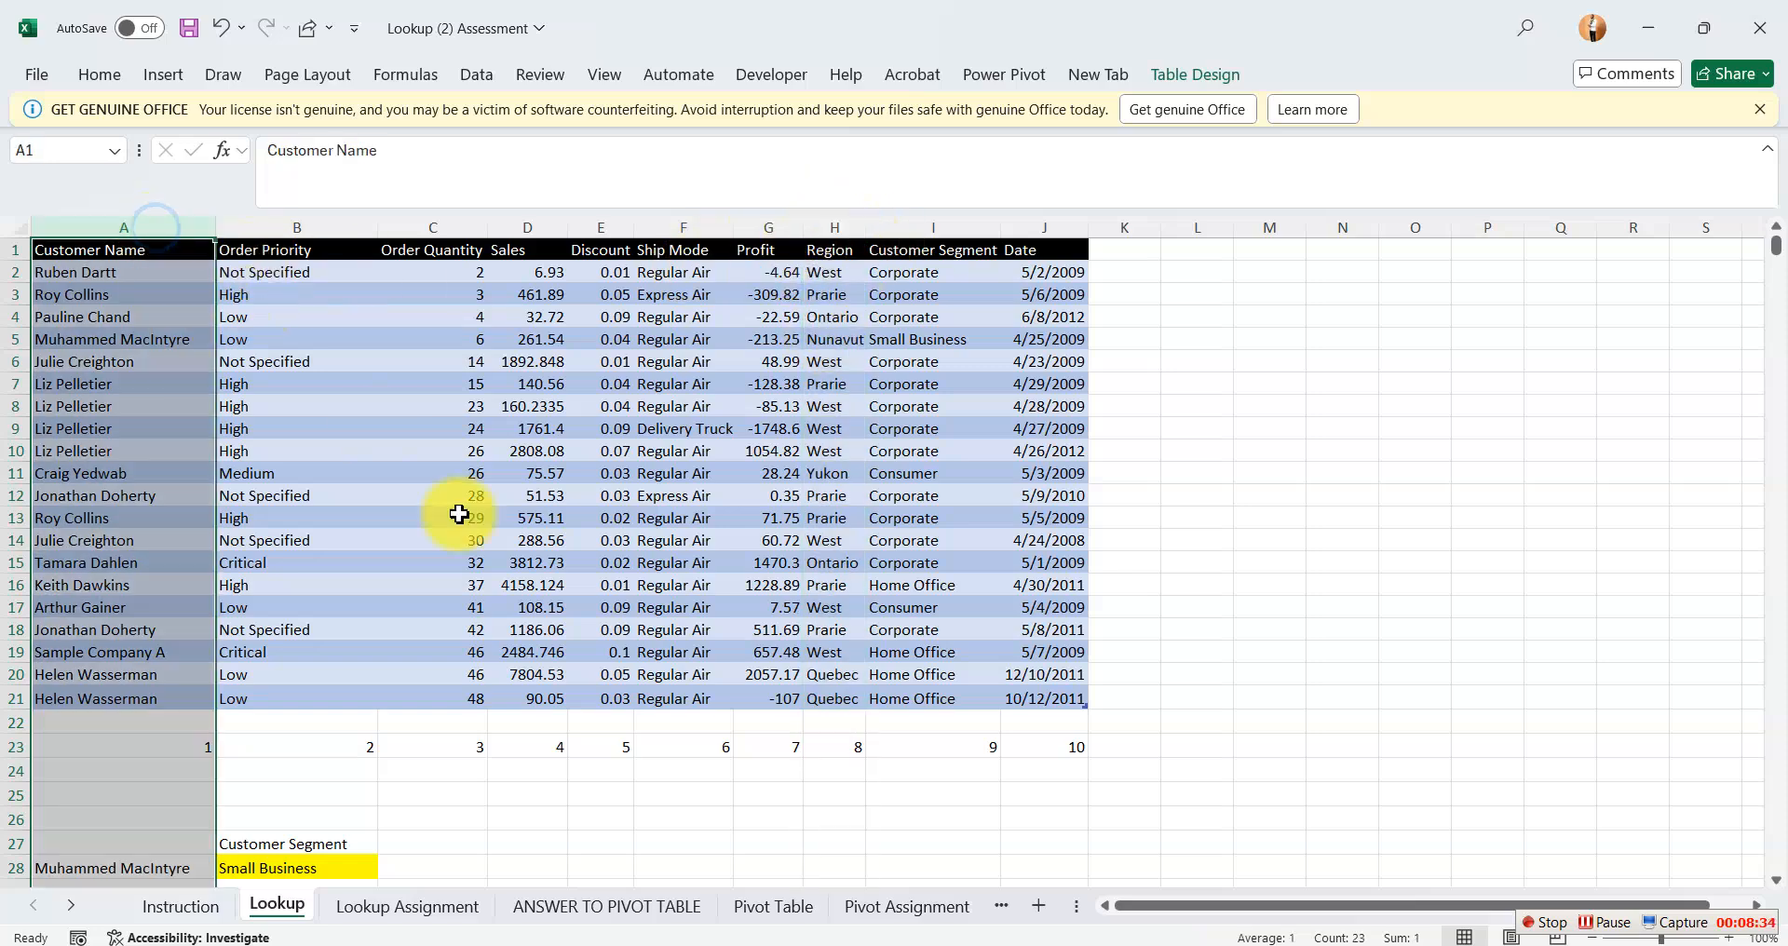
left_click(893, 770)
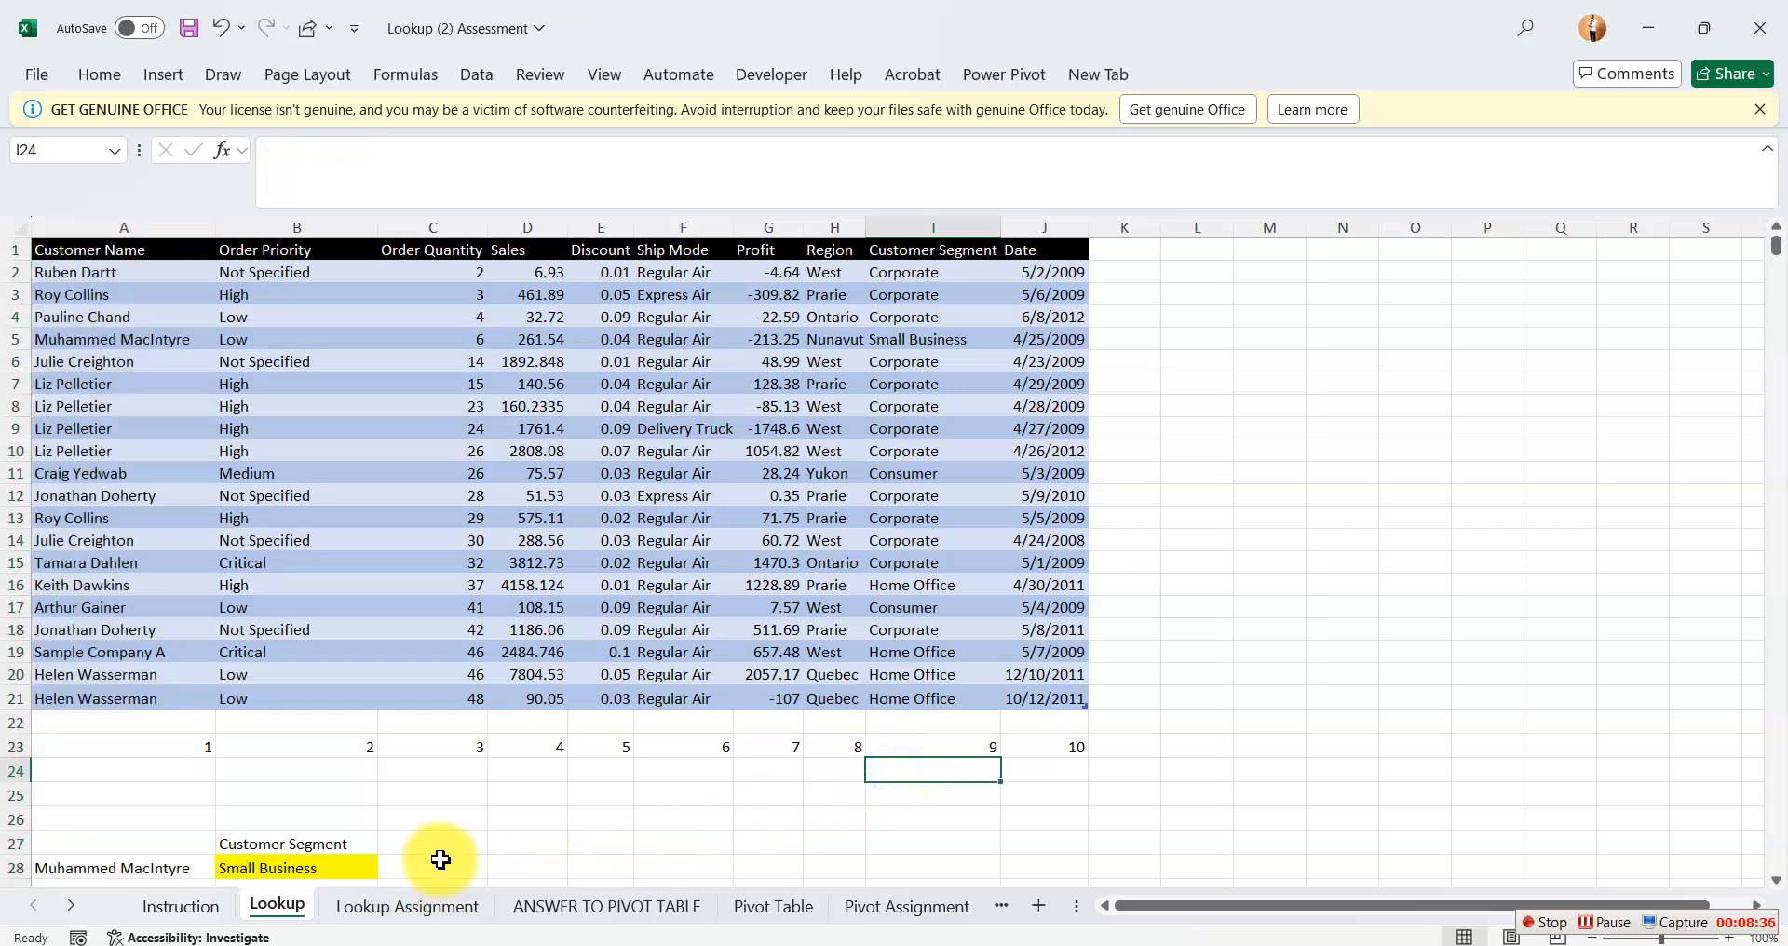
Start an XLOOKUP formula in Customer cell F20 of the Lookup Assignment sheet with the region in E20 as the lookup value.
left_click(404, 907)
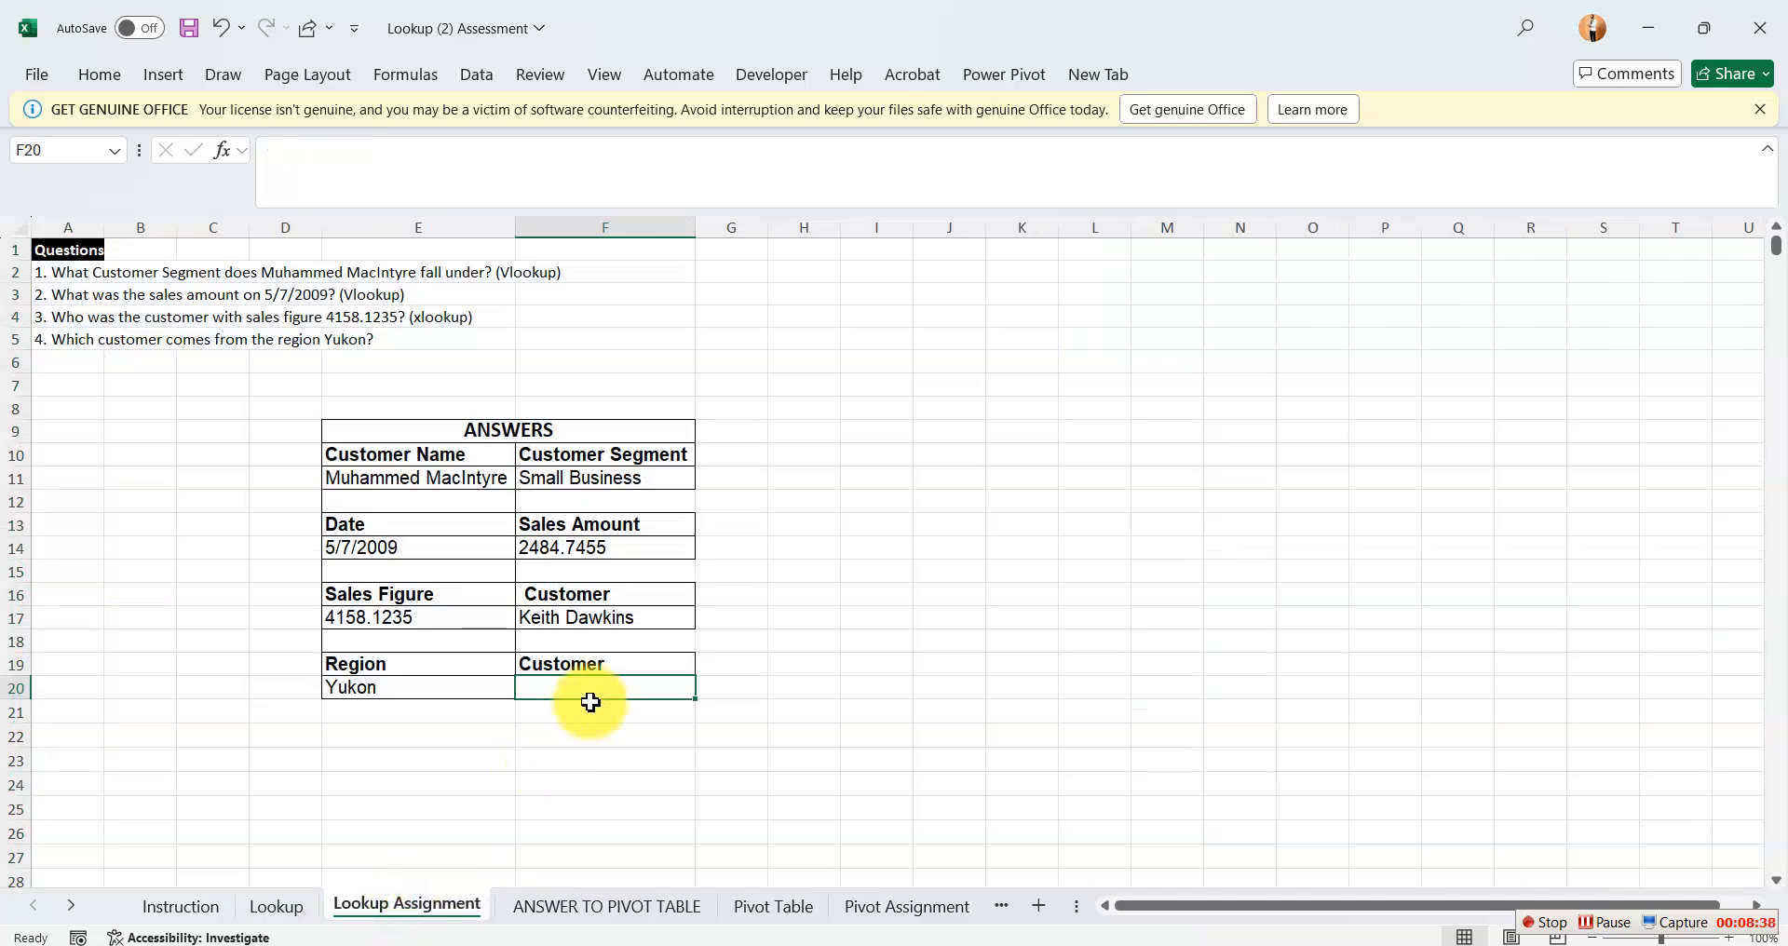
type("=")
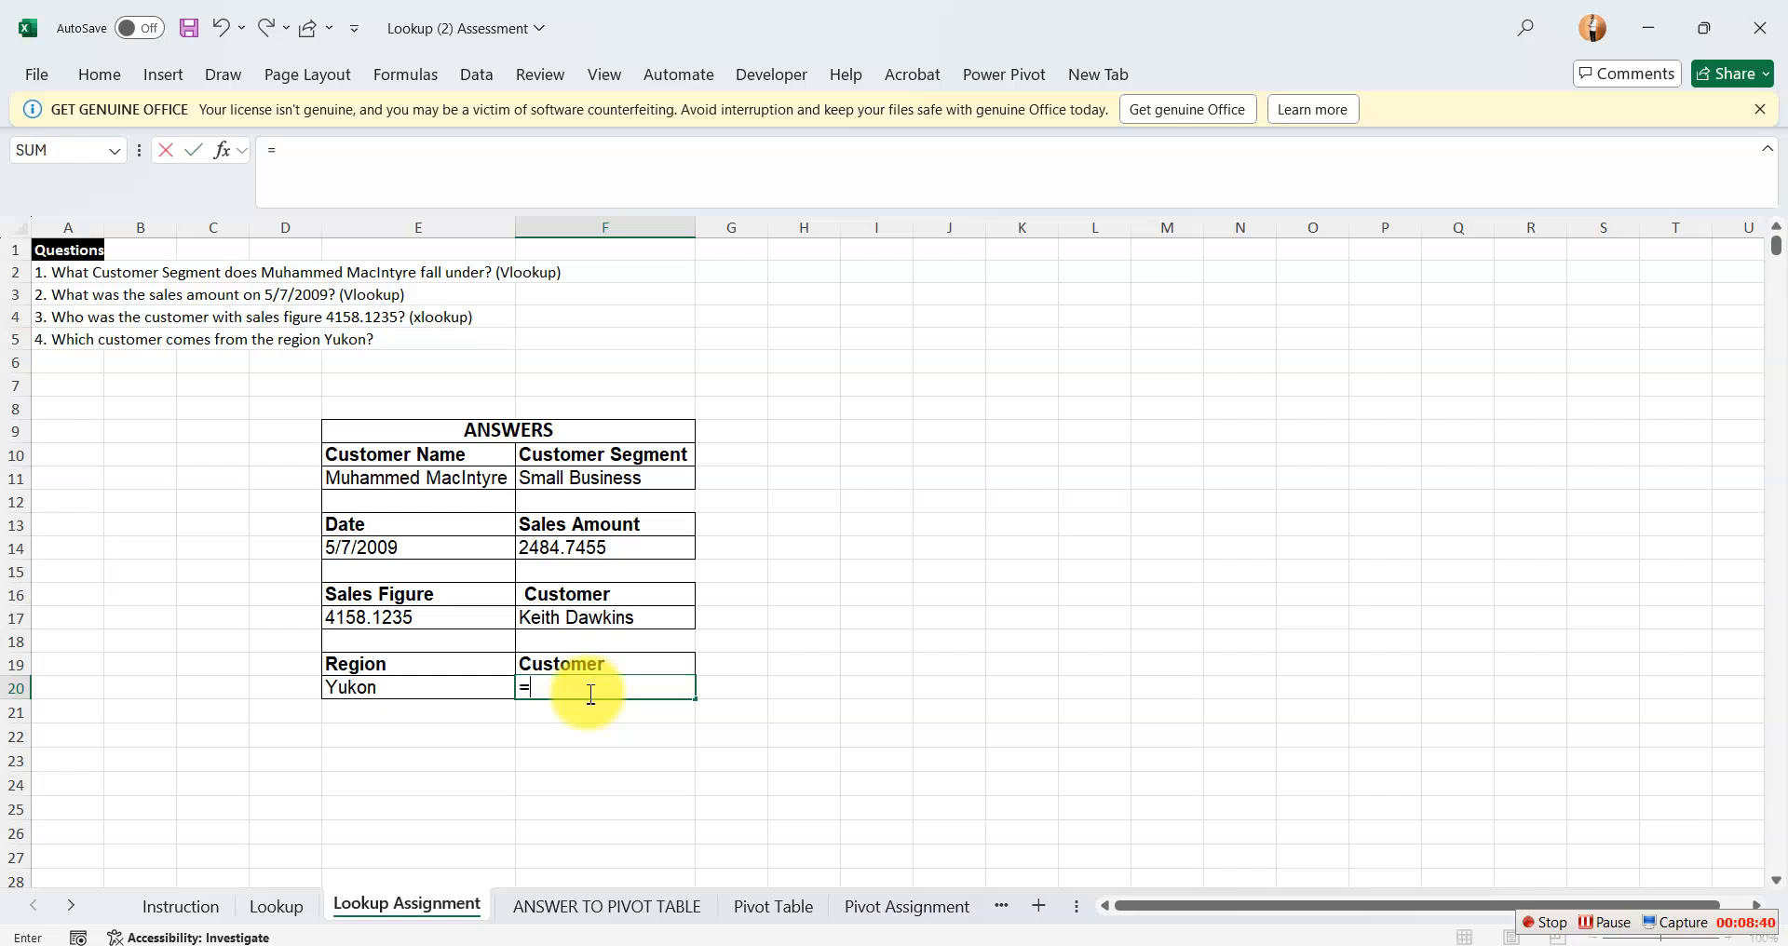
type("xl")
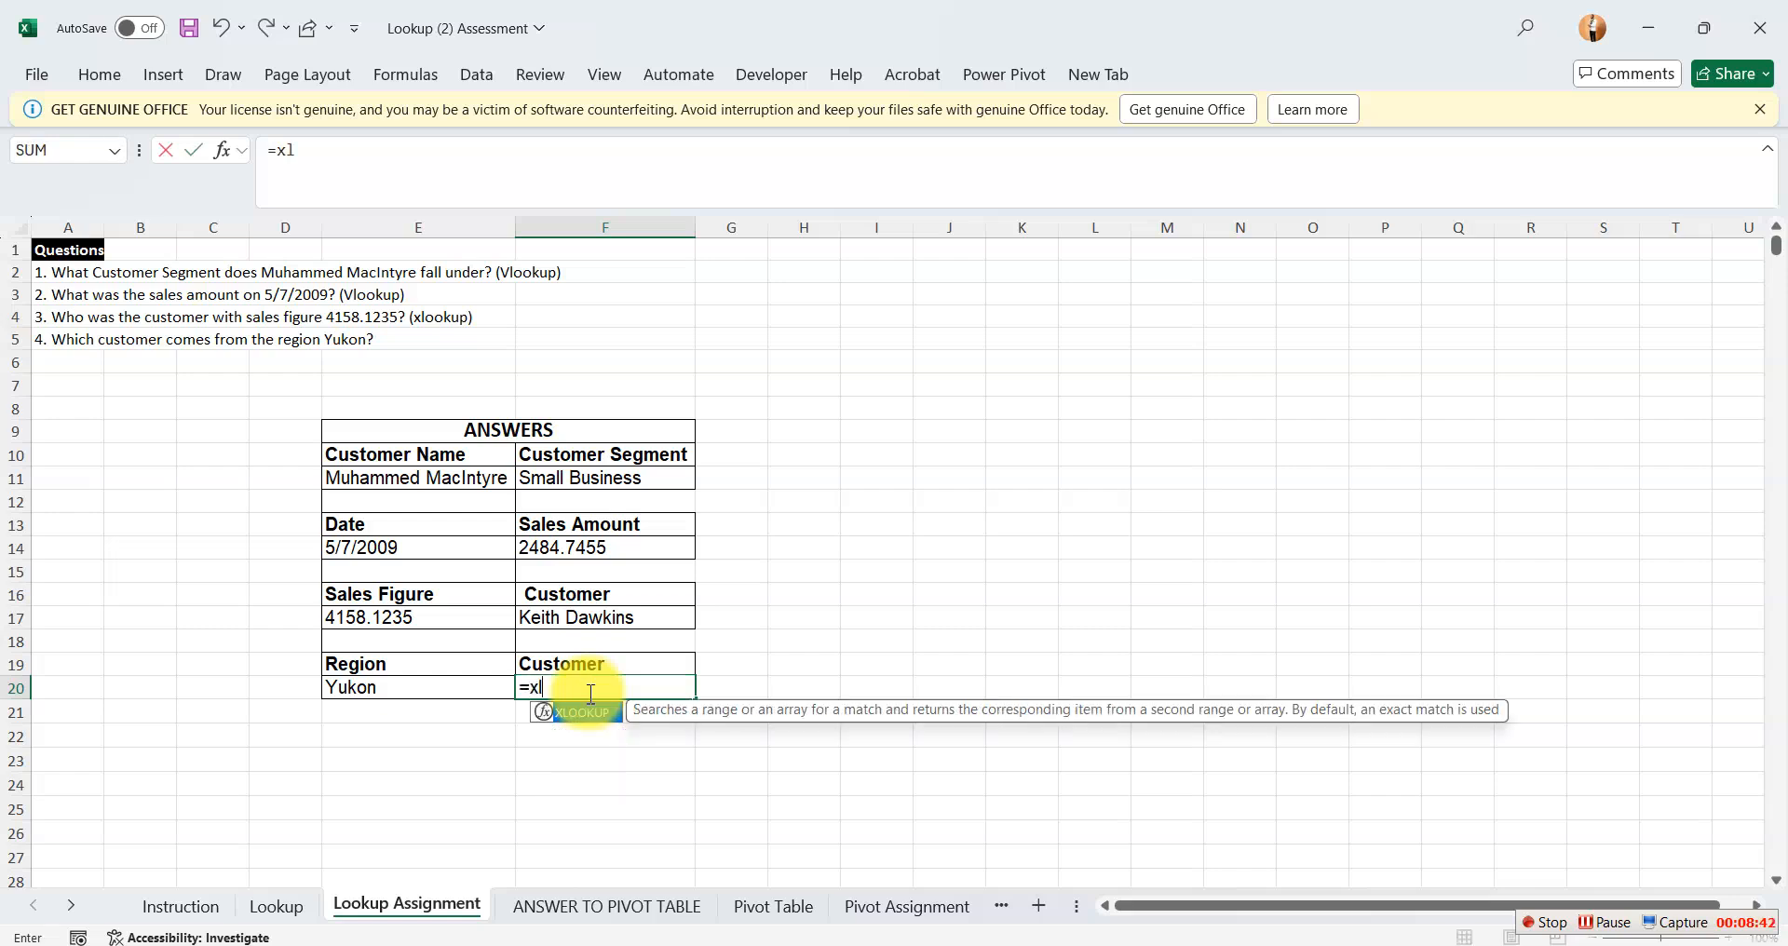
key("Tab")
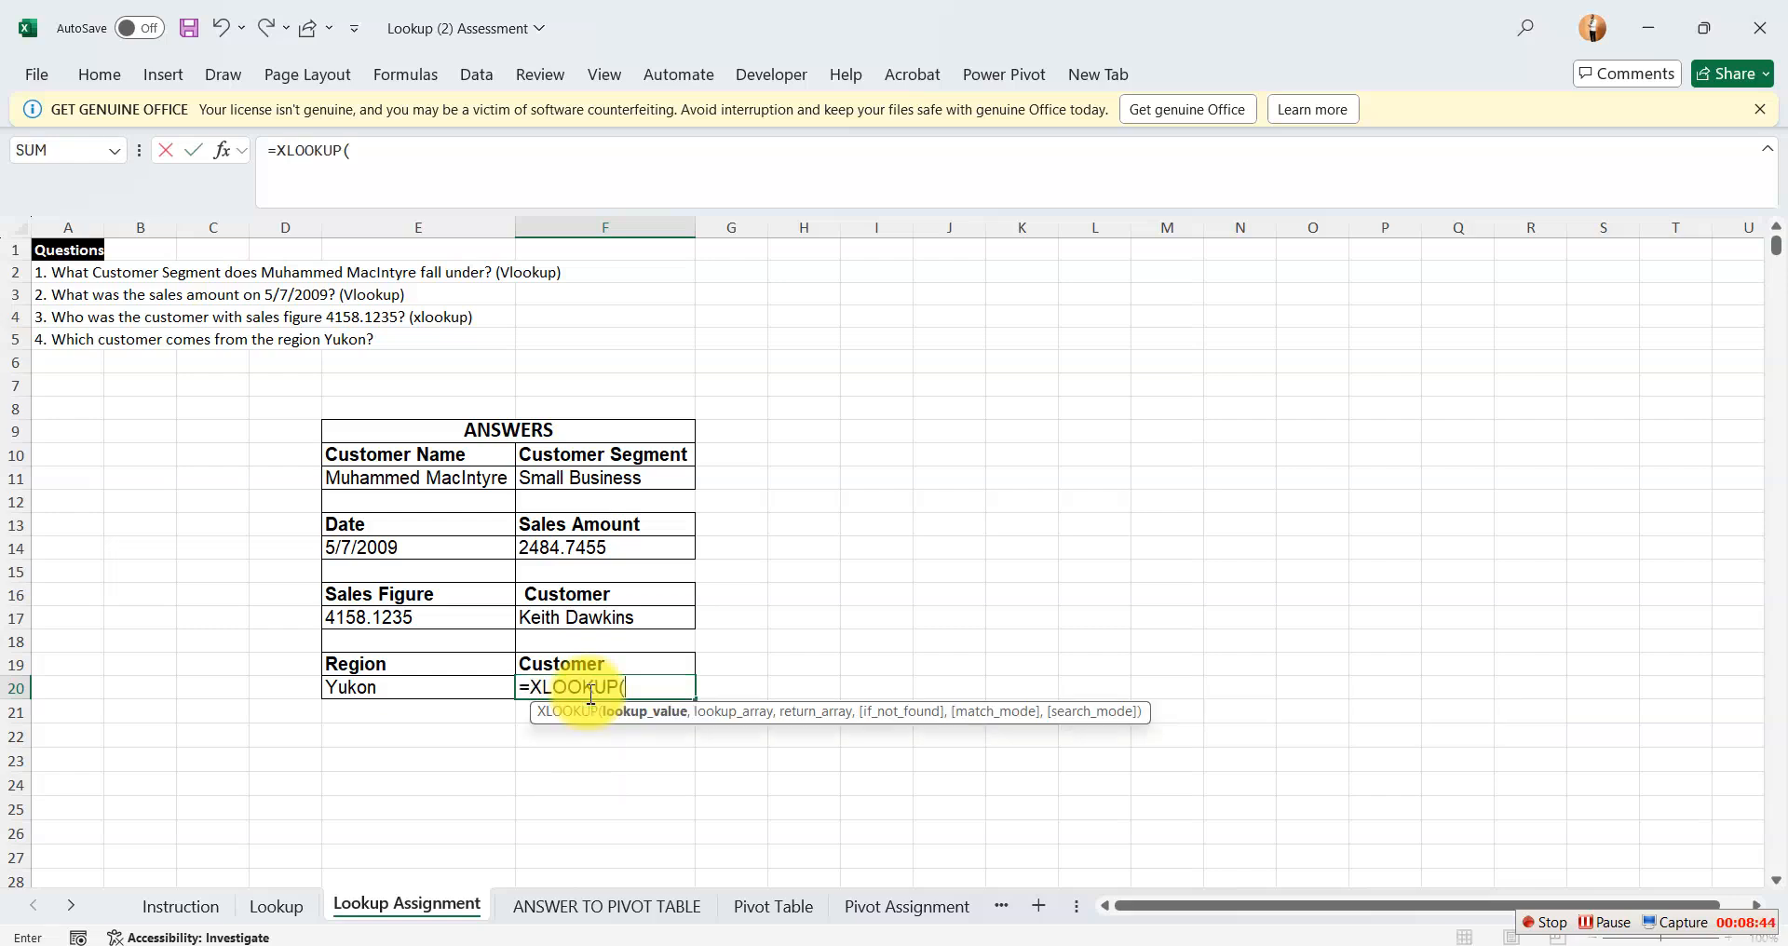
left_click(415, 689)
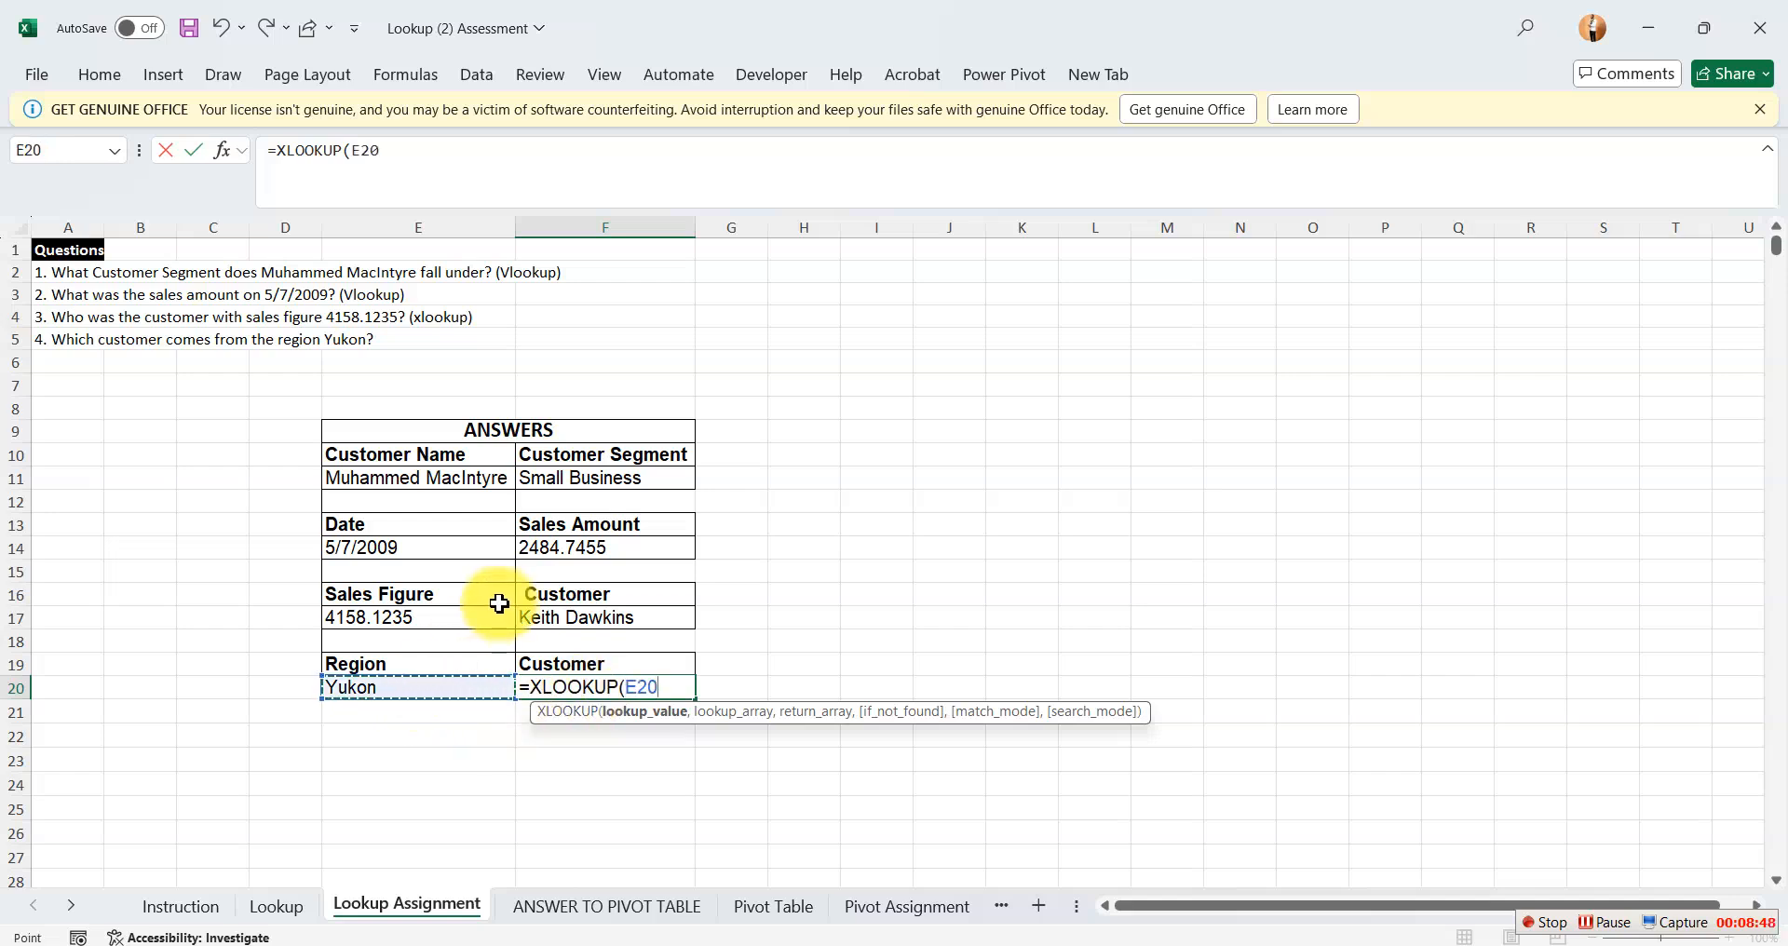
type(",")
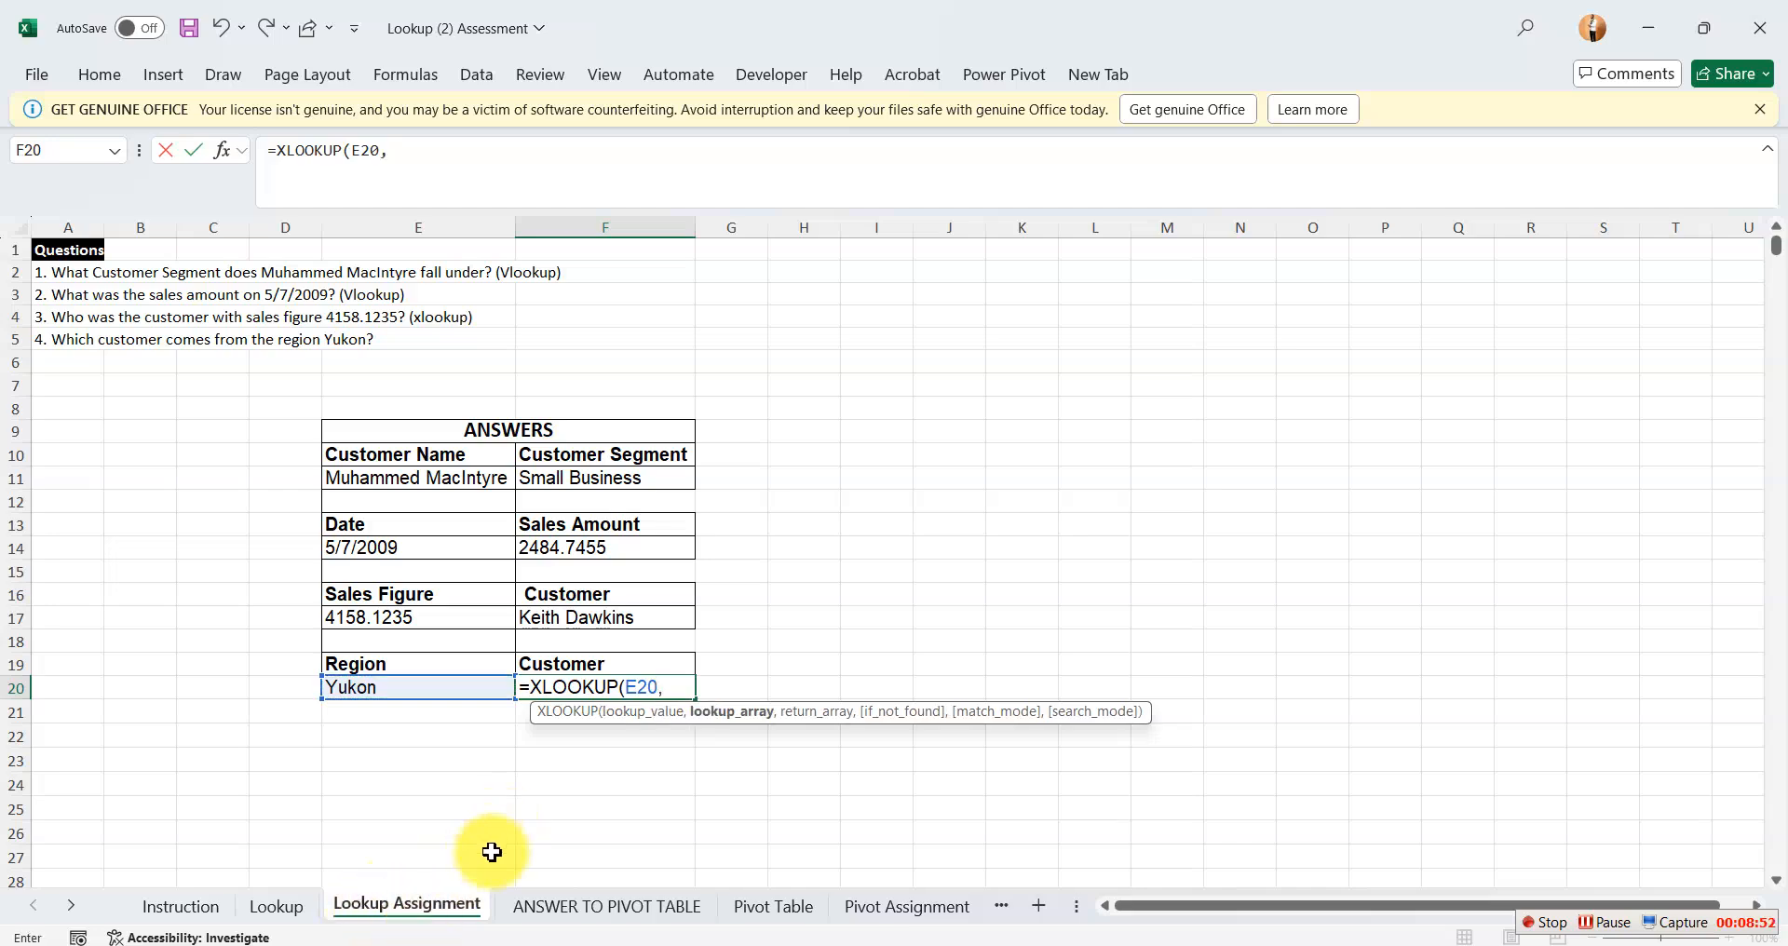
Complete the XLOOKUP in F20 with Table_1[Region] as the lookup array and Table_1[Customer Name] as the return array.
left_click(279, 906)
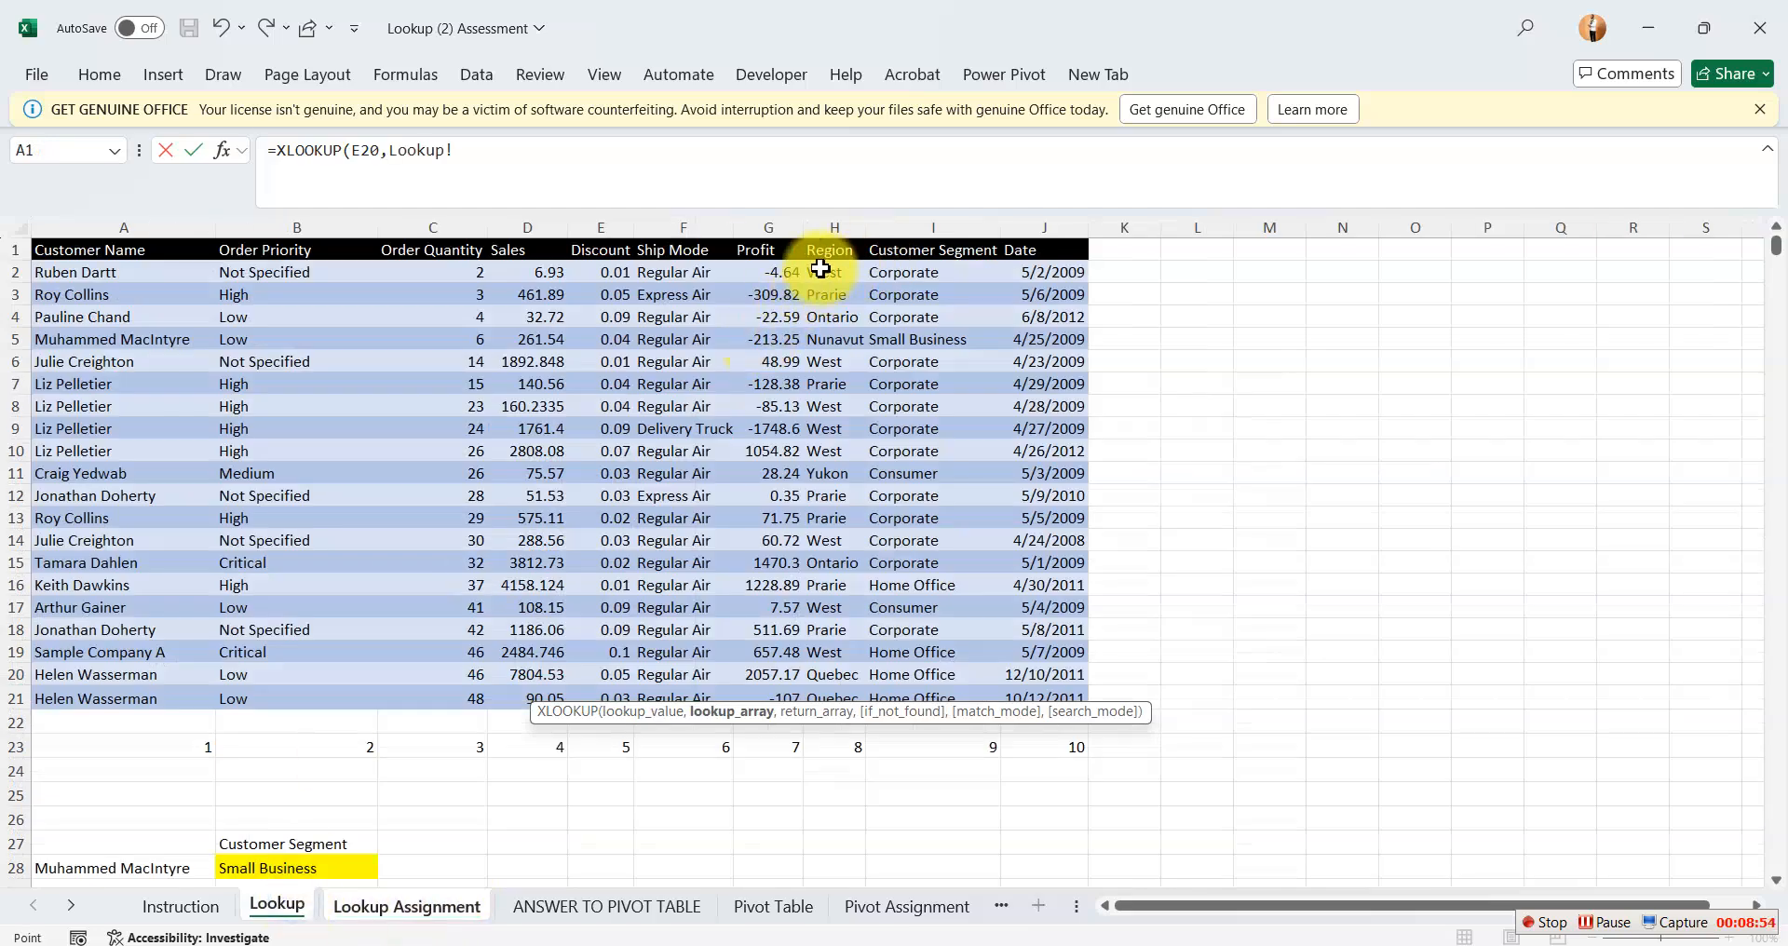
left_click_drag(820, 268, 834, 706)
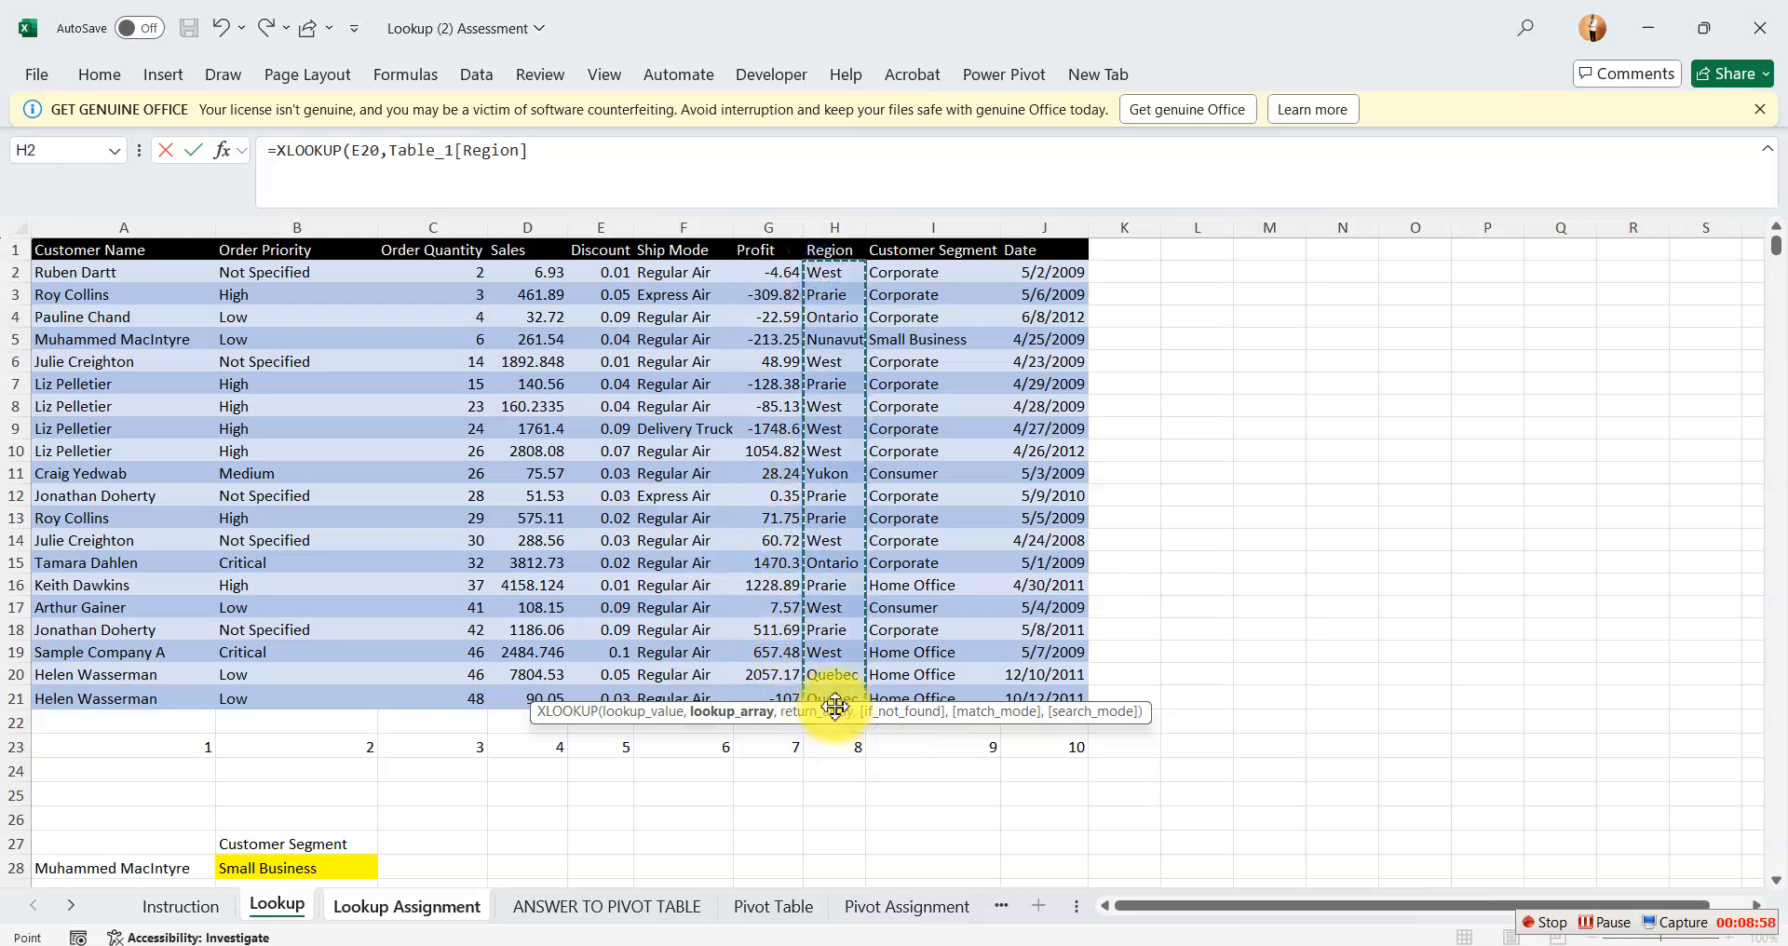
type(",")
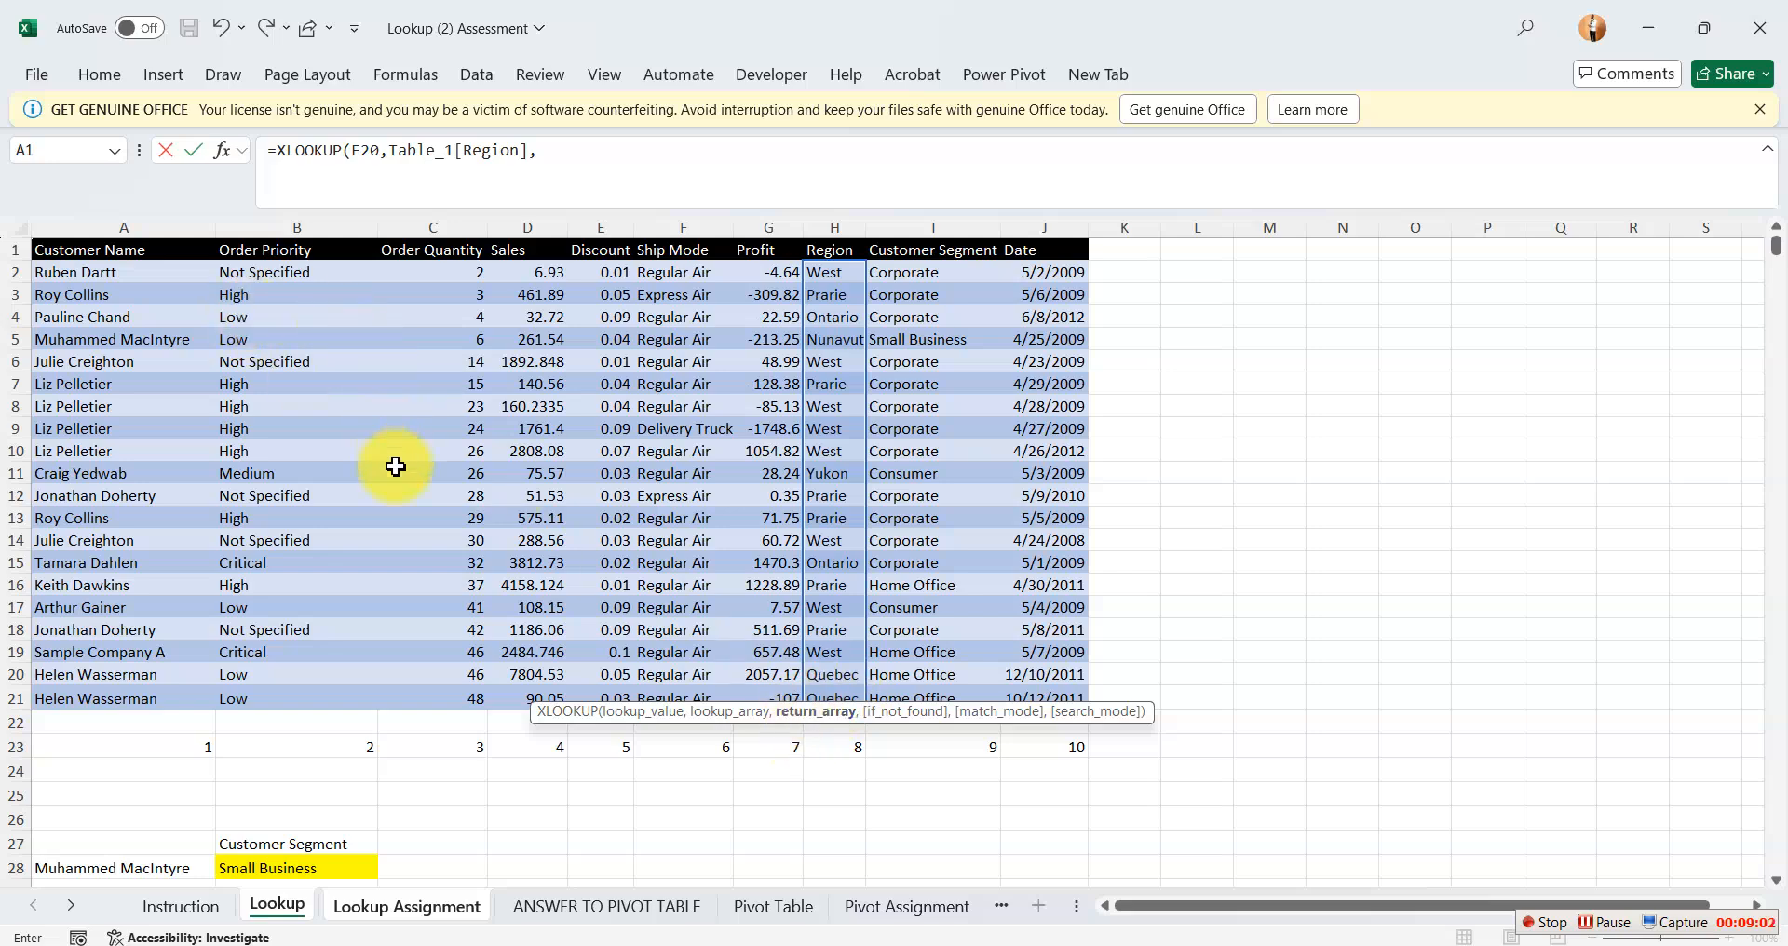
left_click_drag(111, 271, 136, 699)
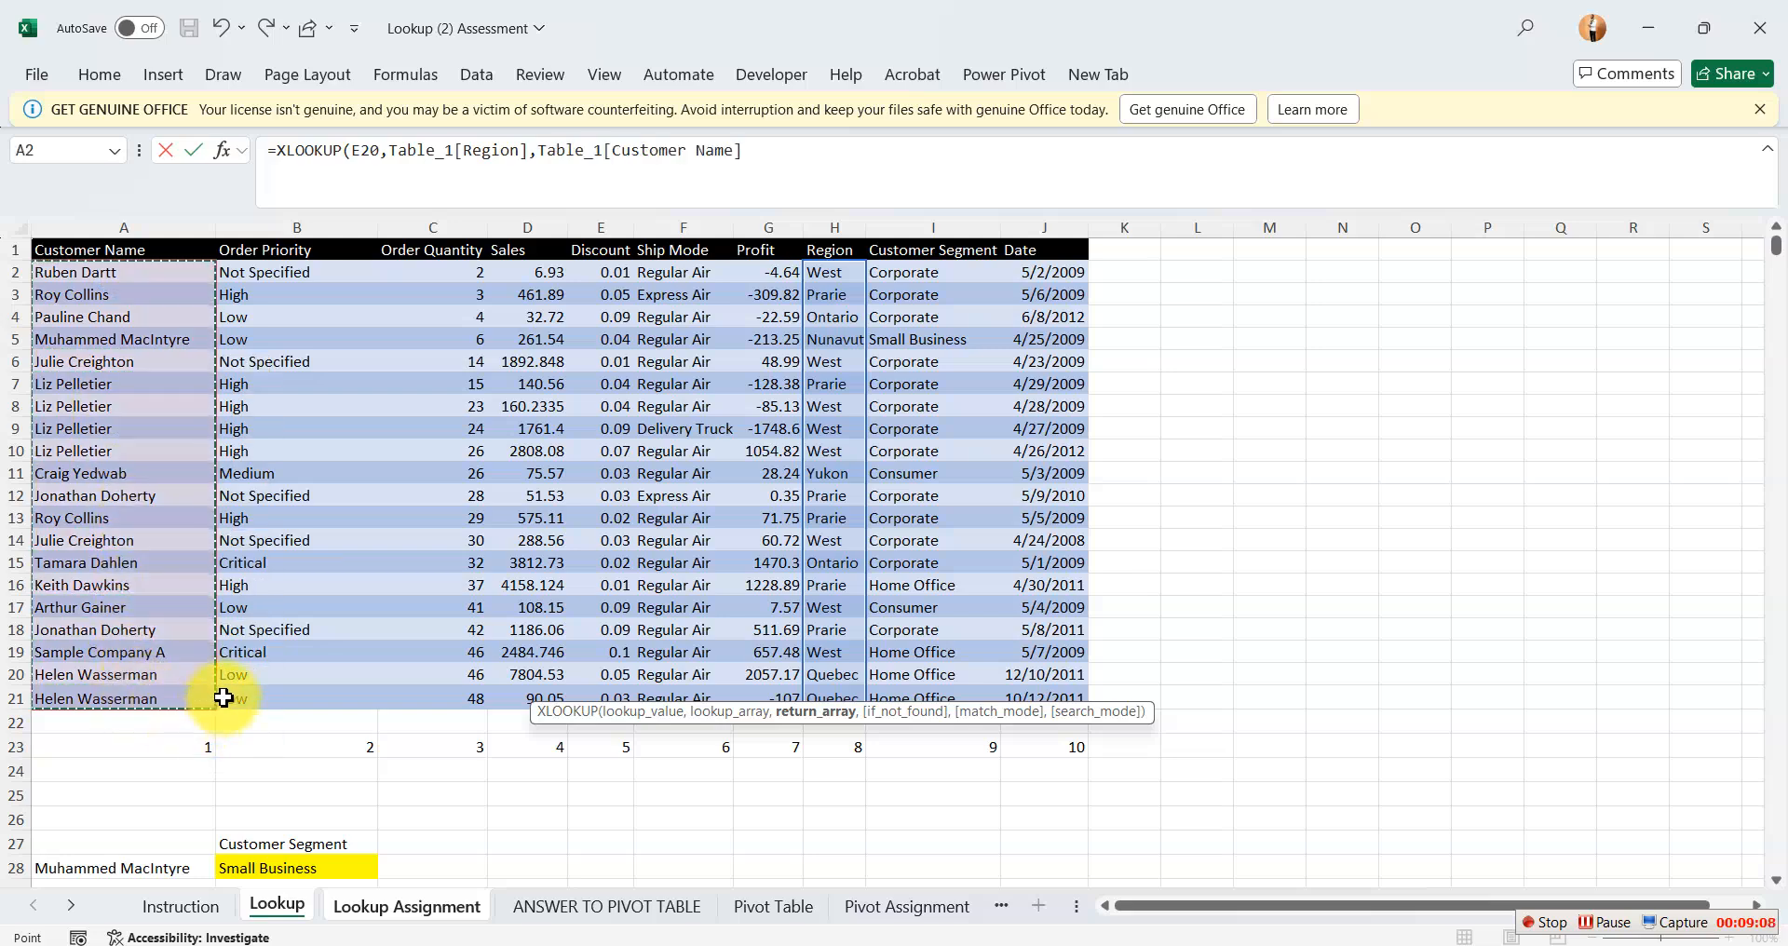
type(")")
key("Return")
left_click(627, 812)
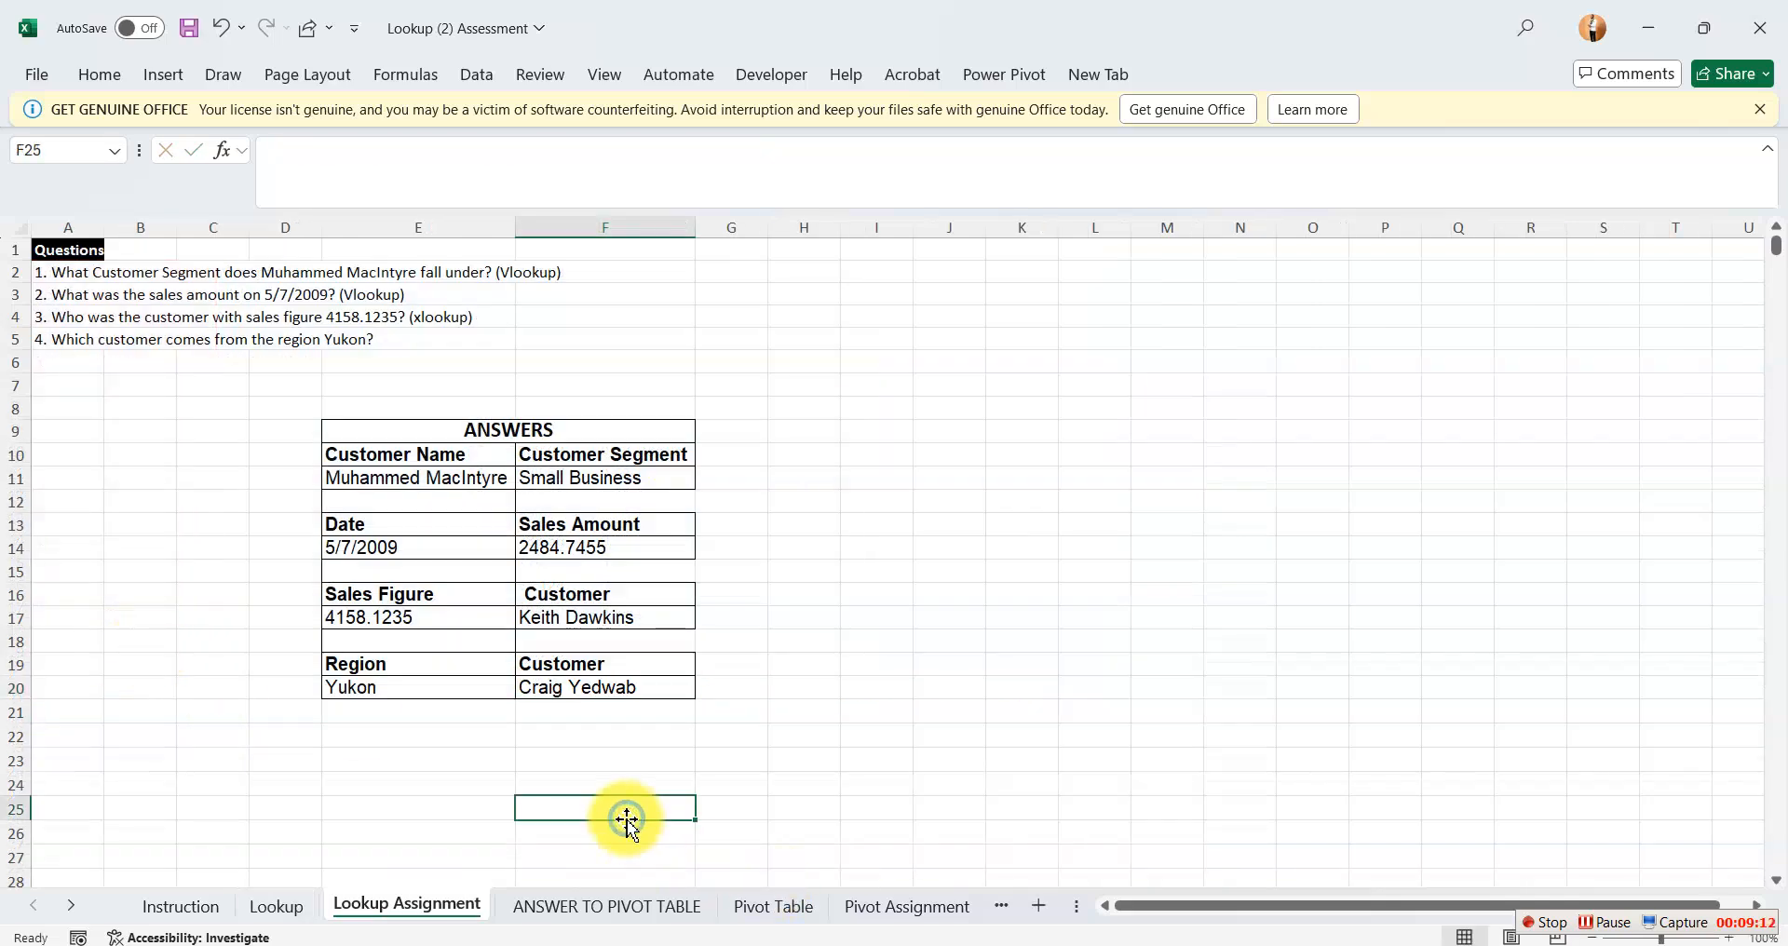
Wrap the F20 formula in IFERROR with an empty string so it reads =IFERROR(XLOOKUP(E20,Table_1[Region],Table_1[Customer Name]),"").
left_click(582, 689)
double_click(557, 687)
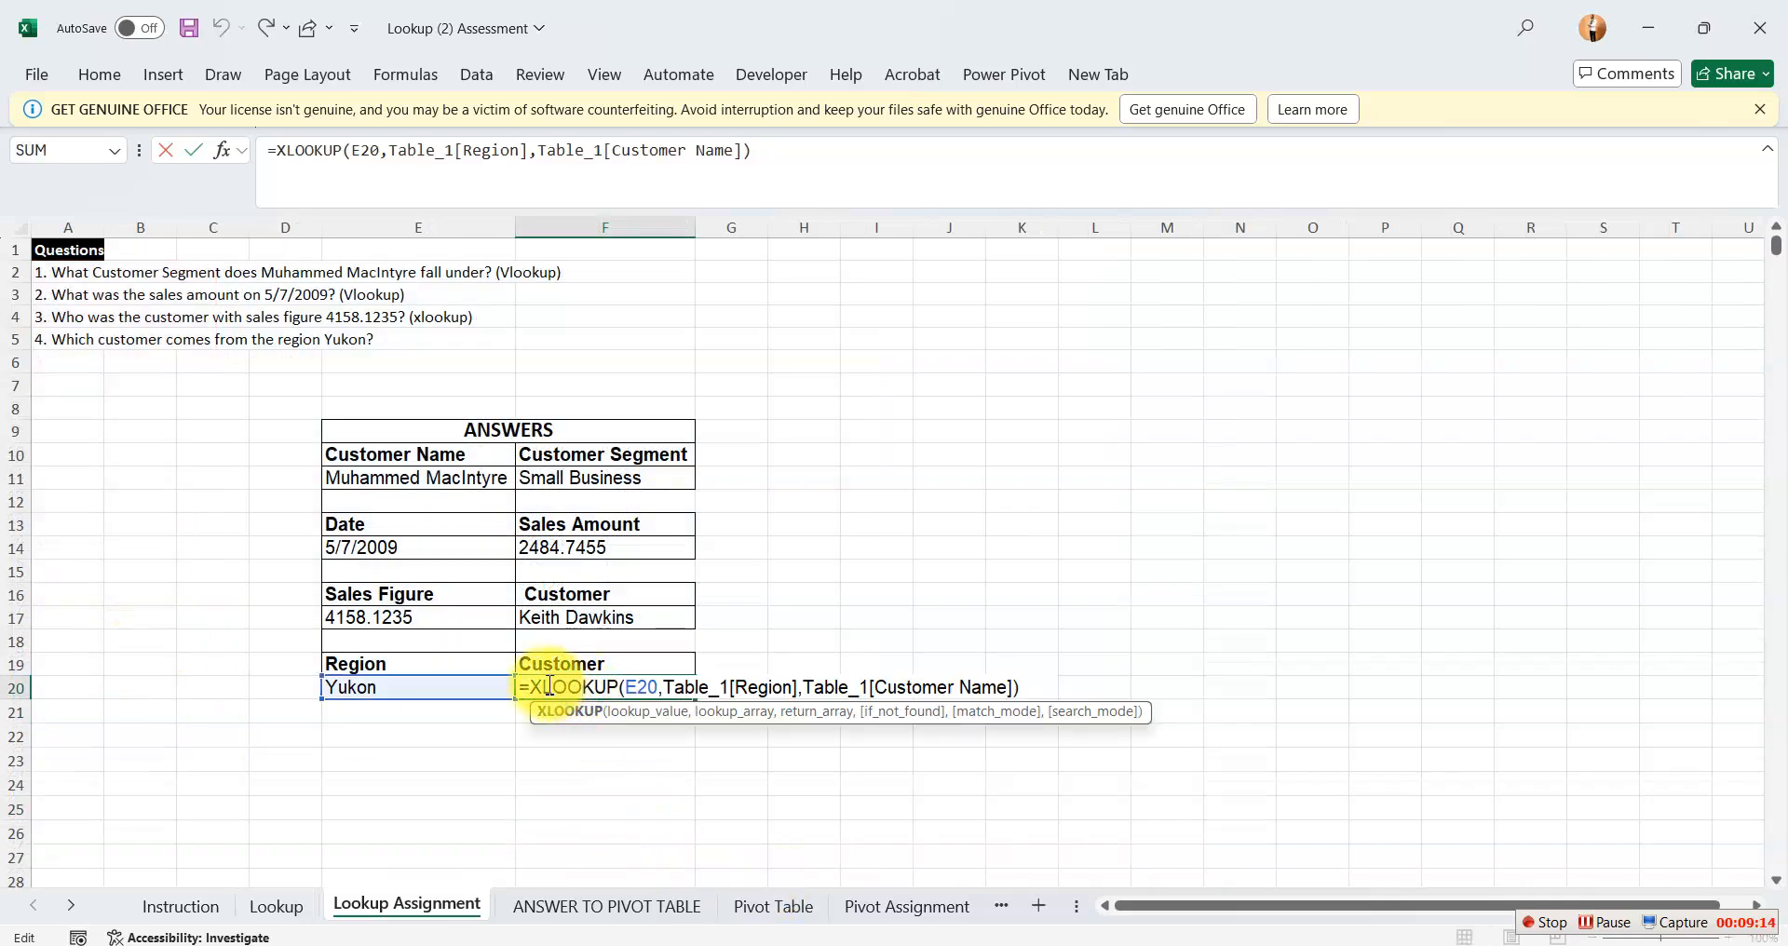
left_click(536, 688)
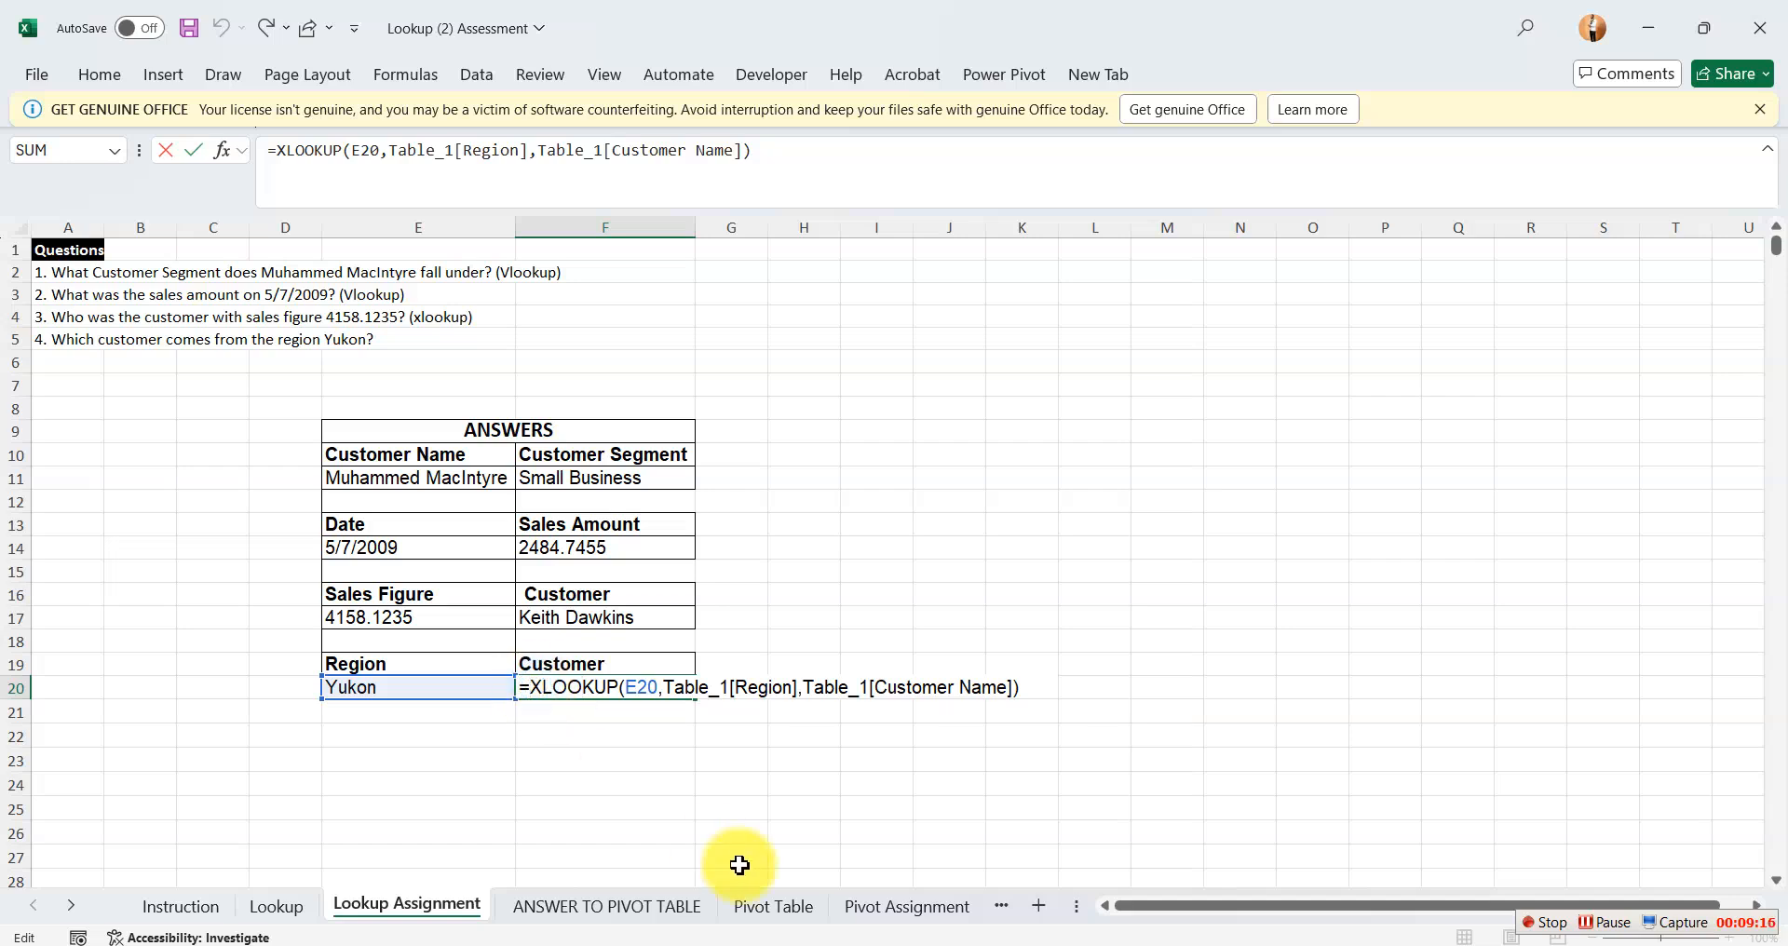
type("if")
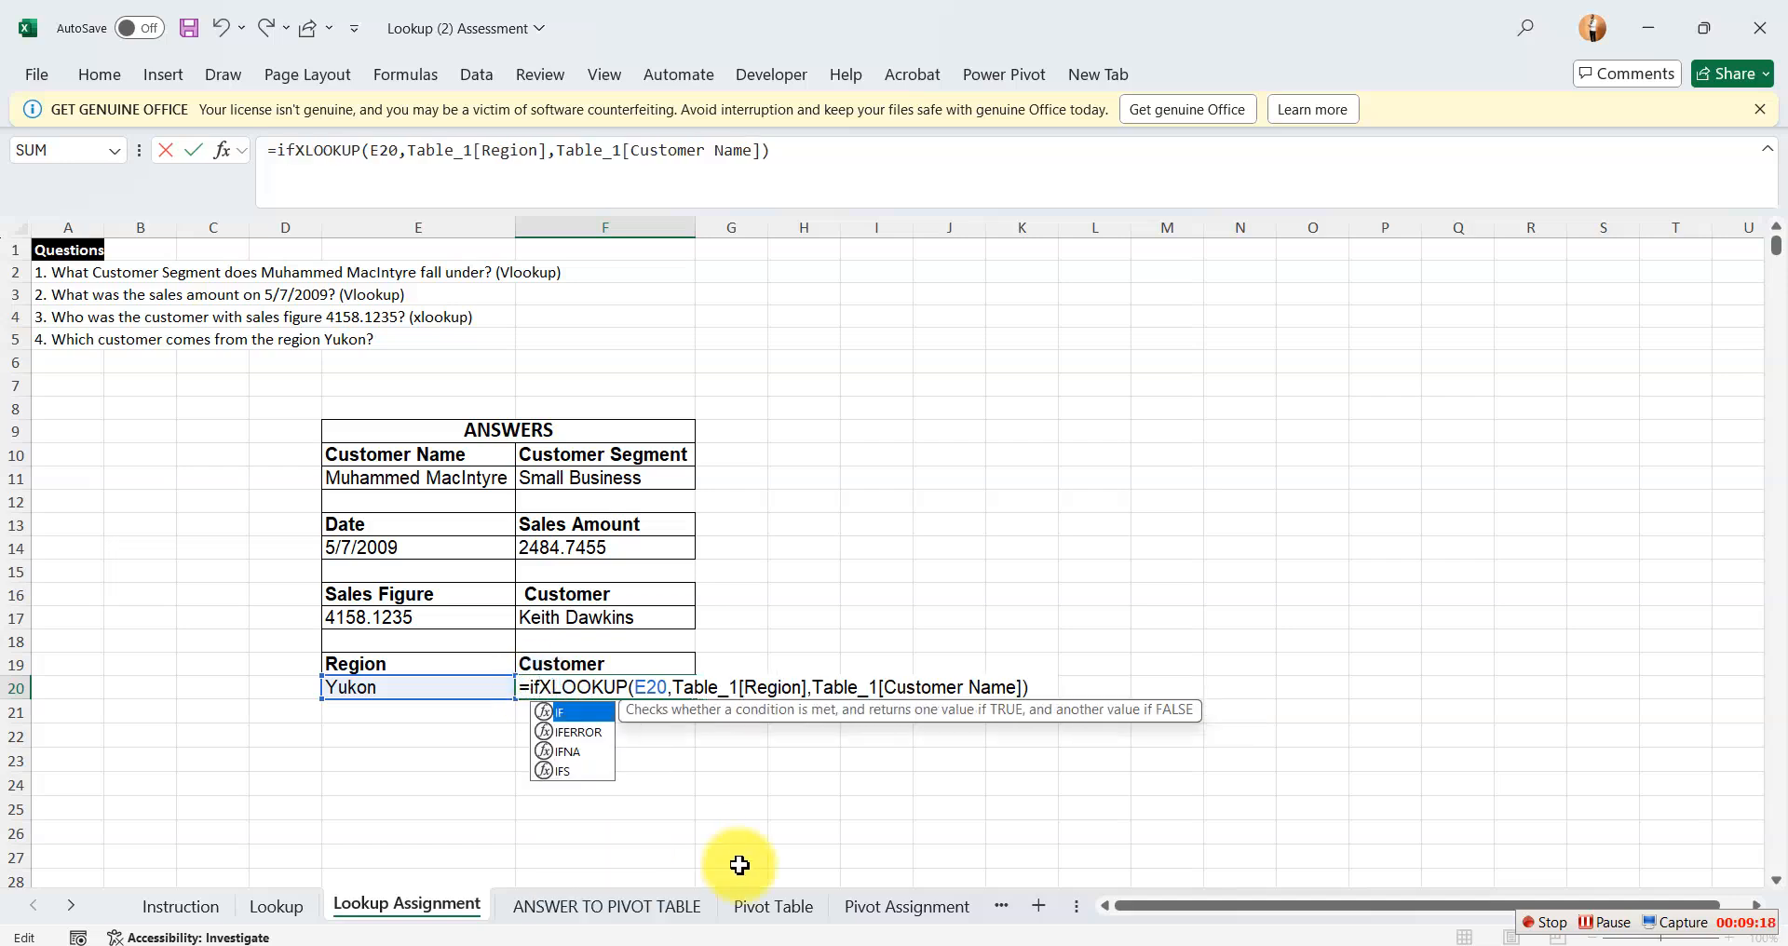
key("Down")
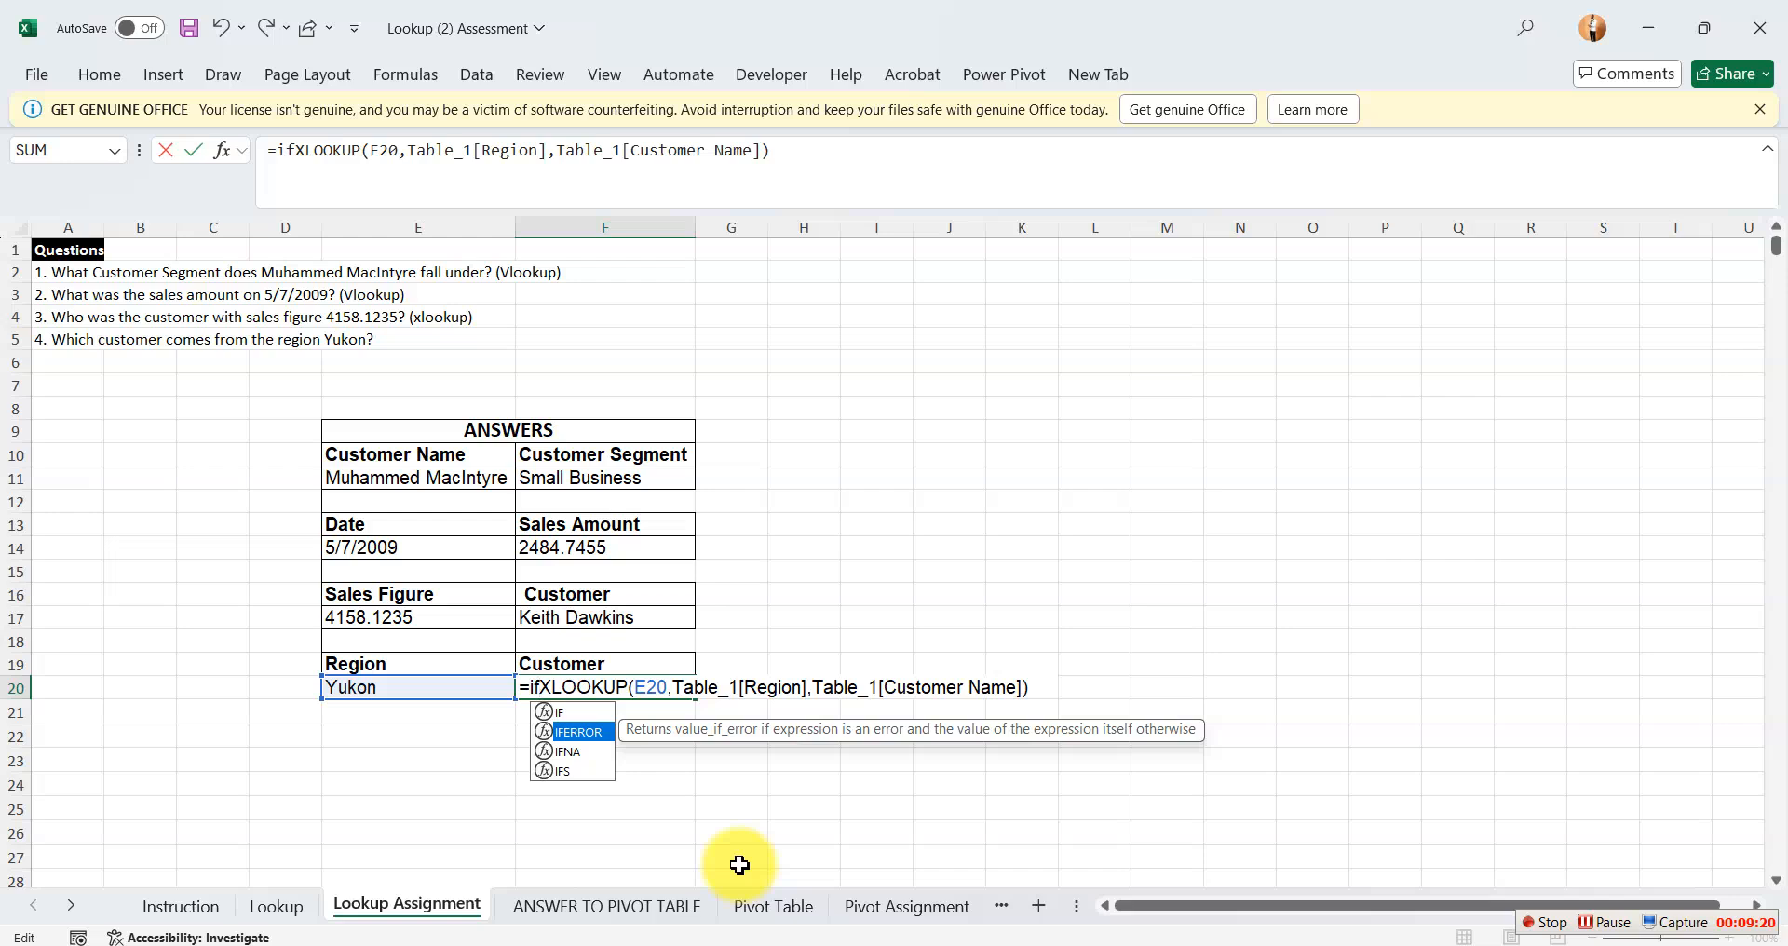
key("Tab")
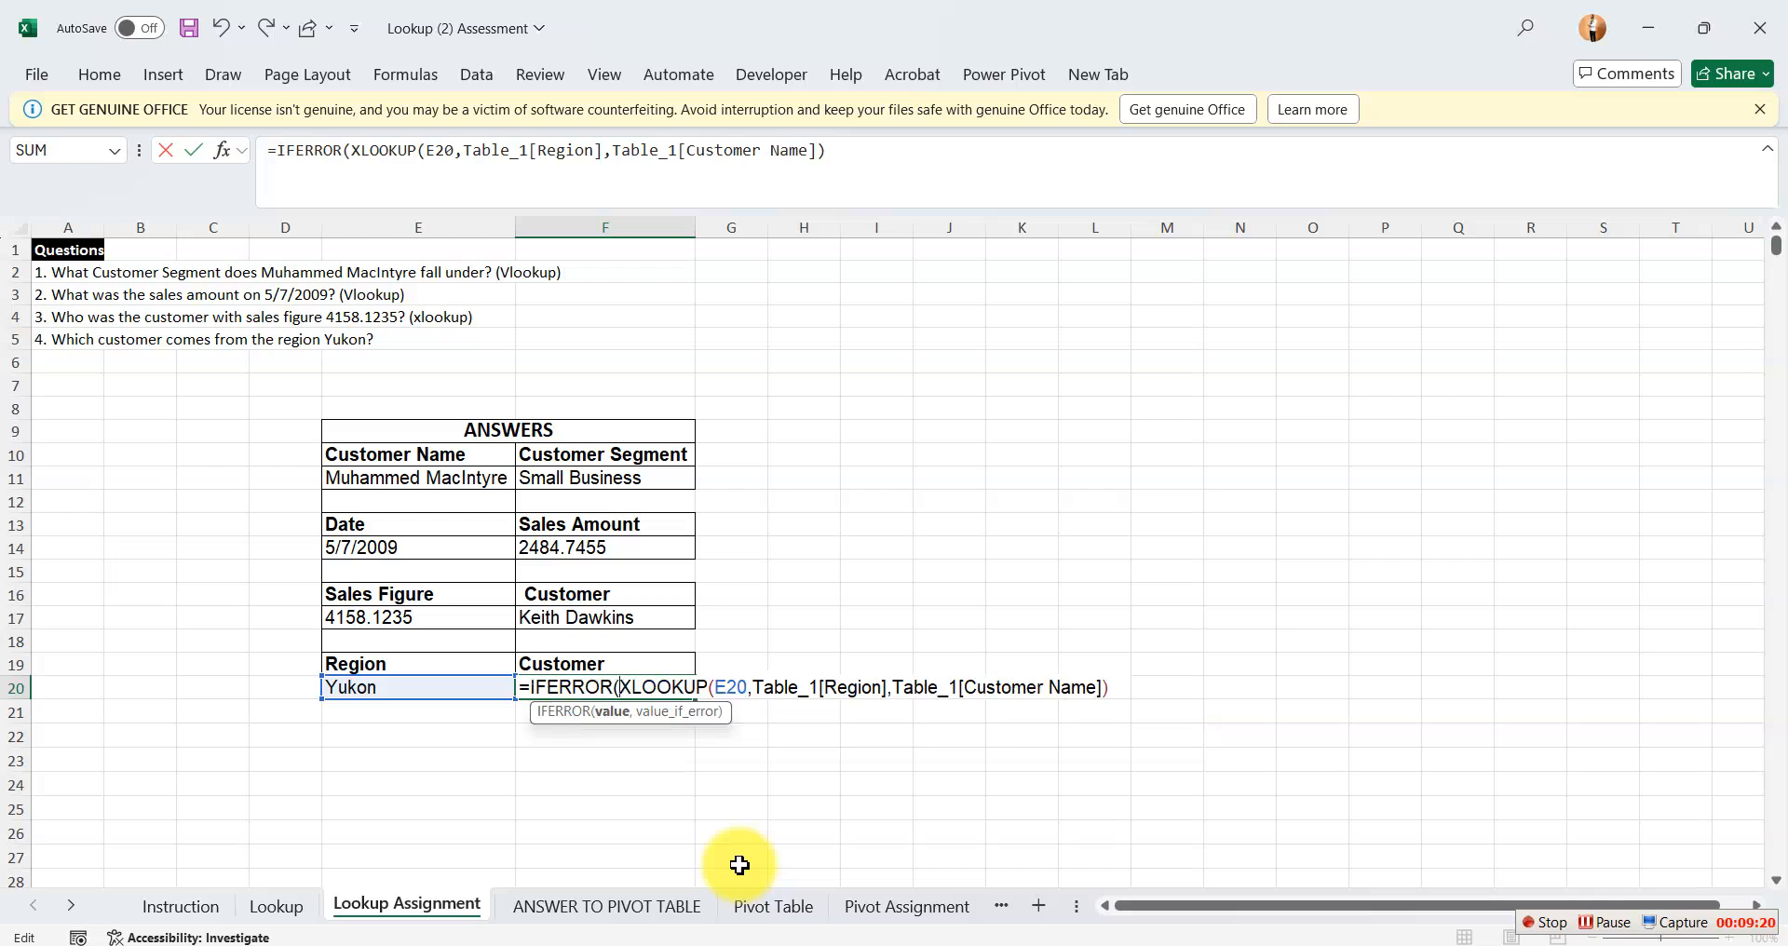
left_click(1116, 690)
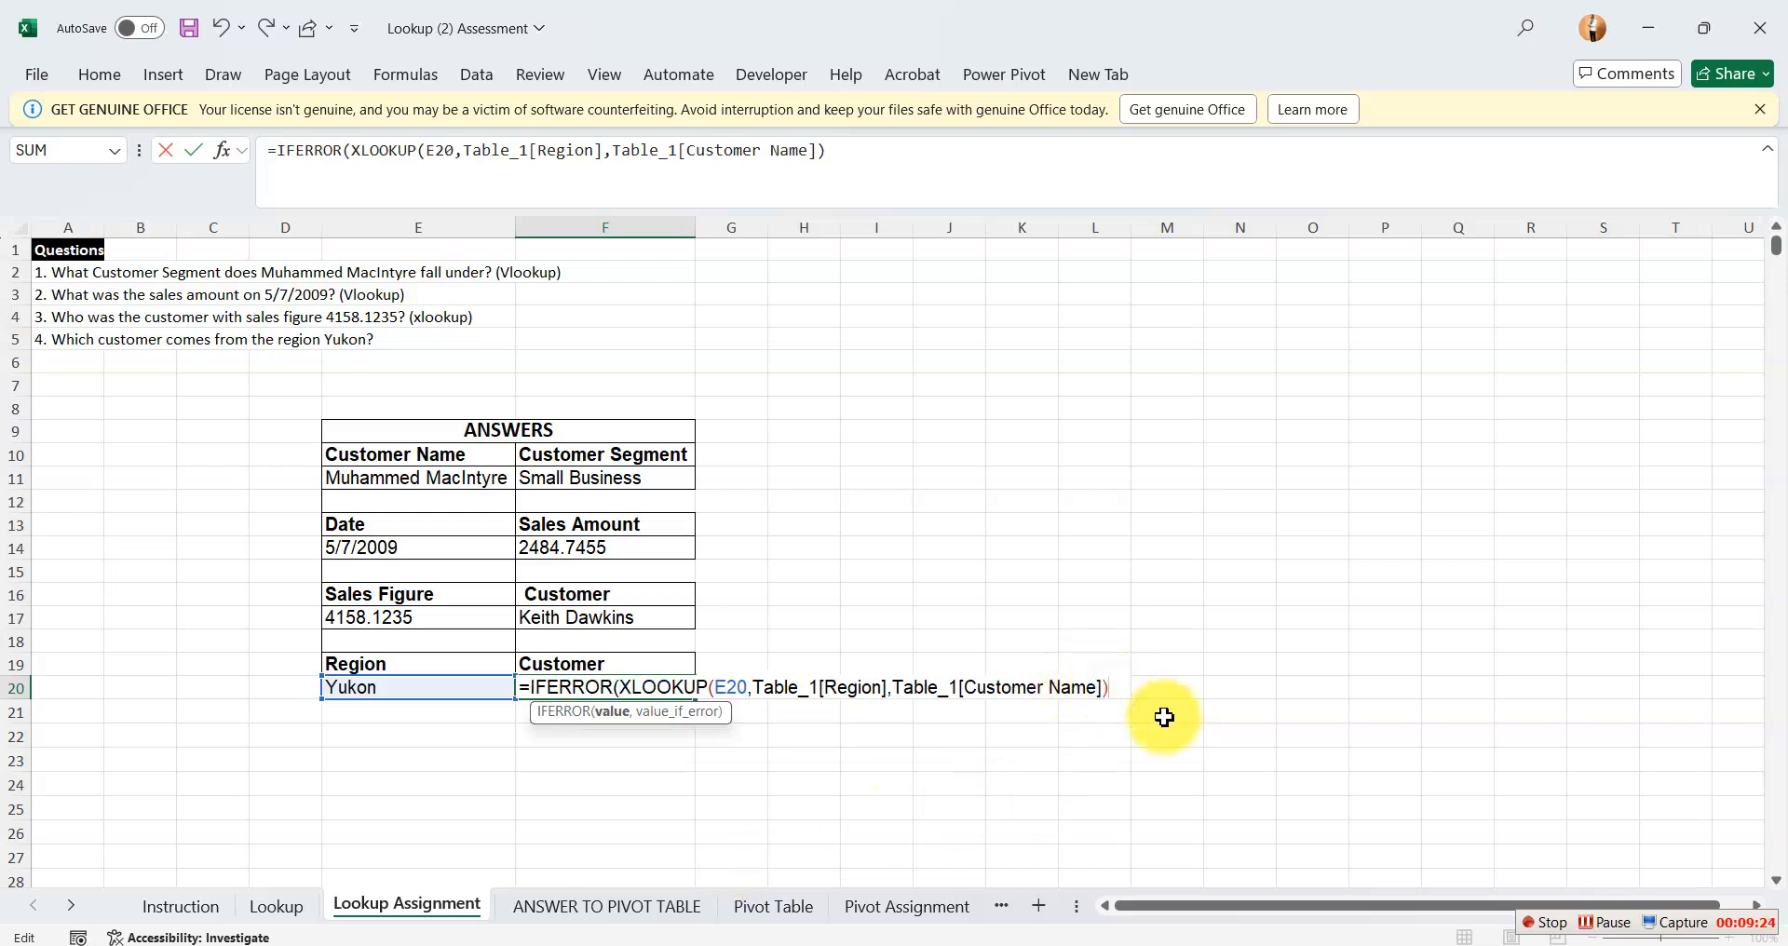
type(",\"\")")
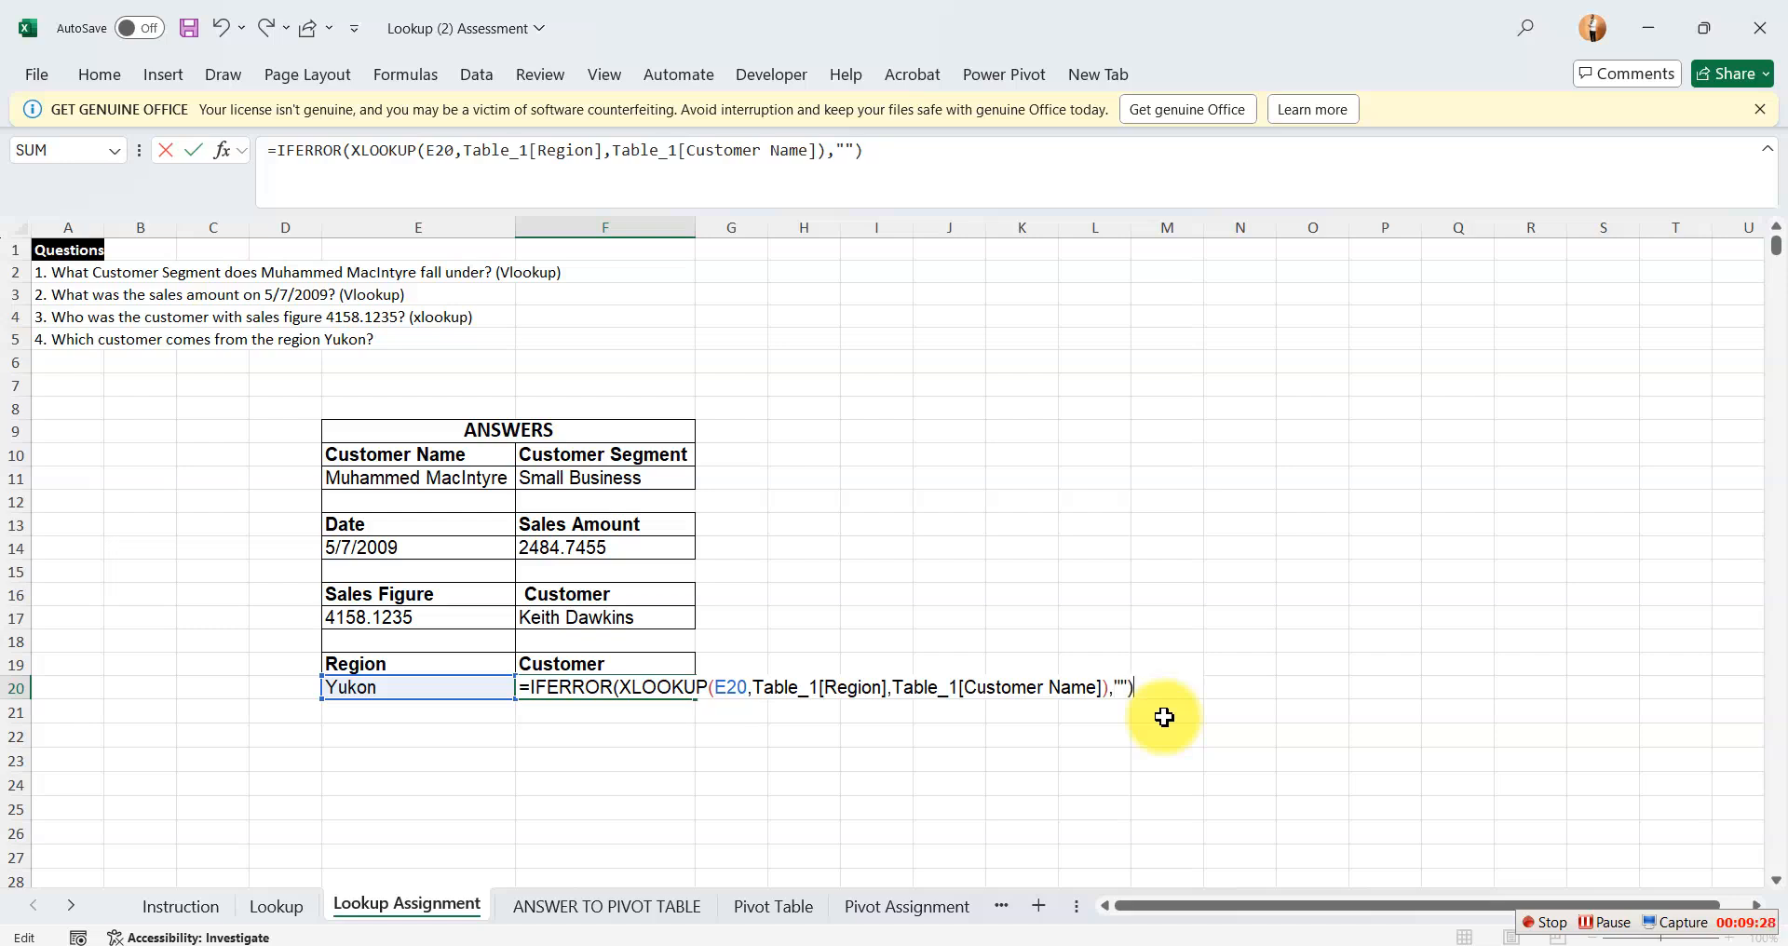
key("Return")
left_click(652, 684)
left_click(932, 685)
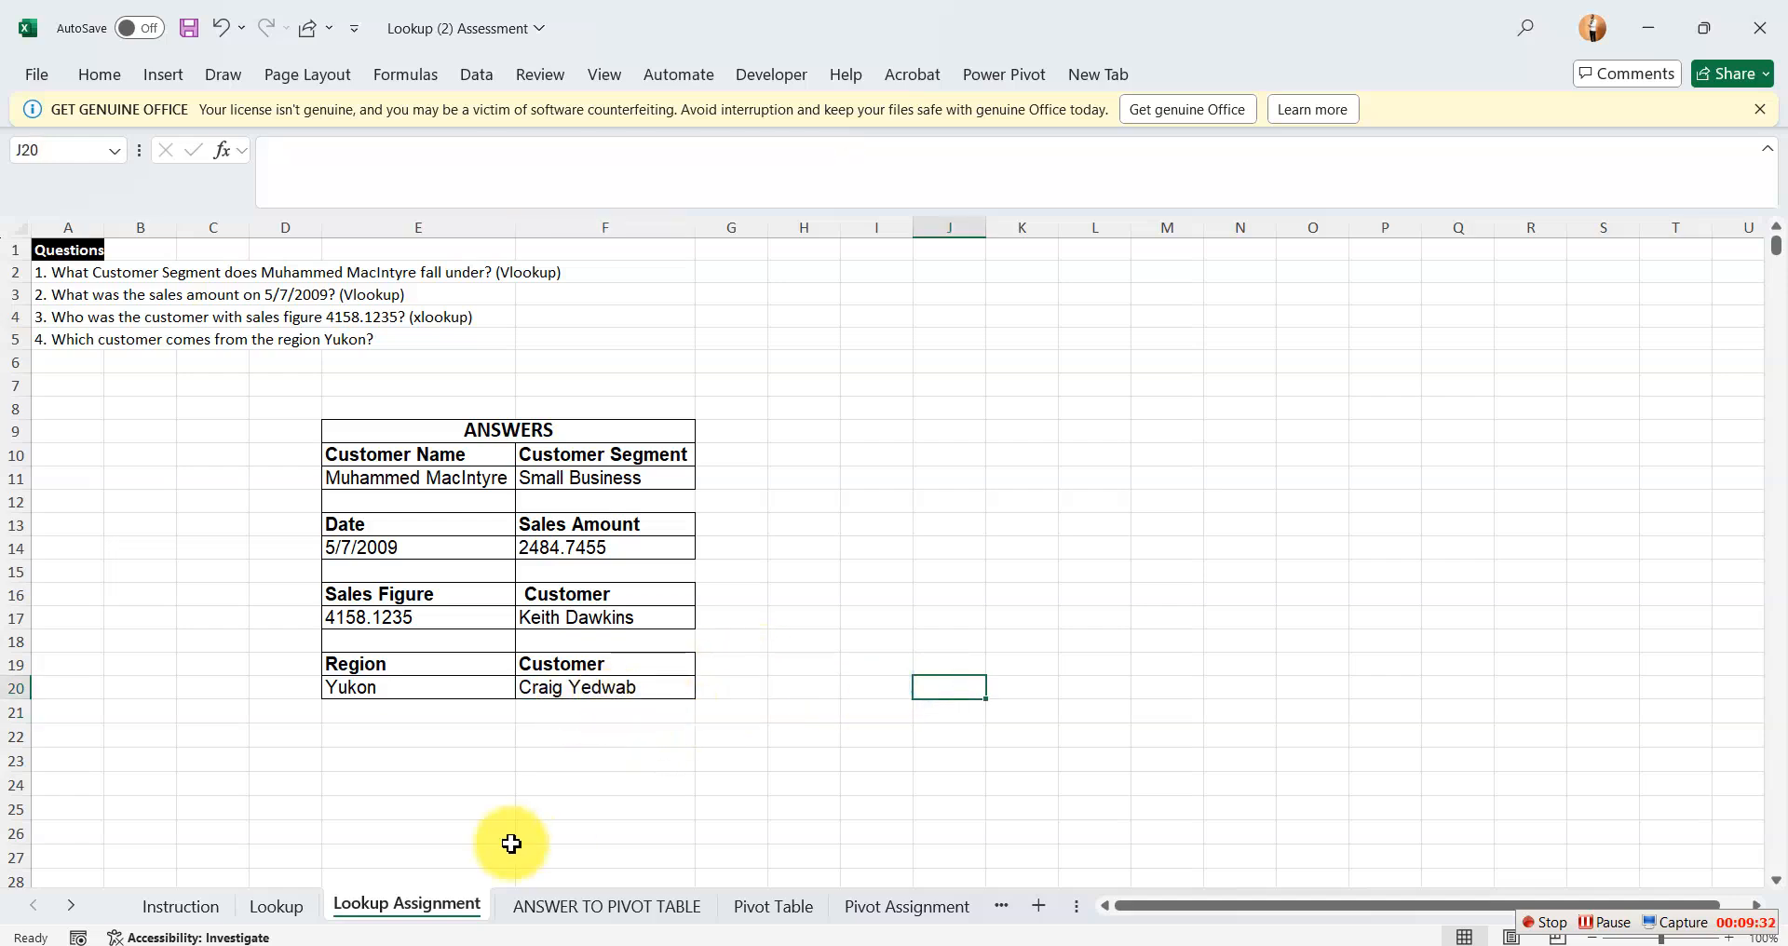
left_click(435, 721)
left_click(854, 766)
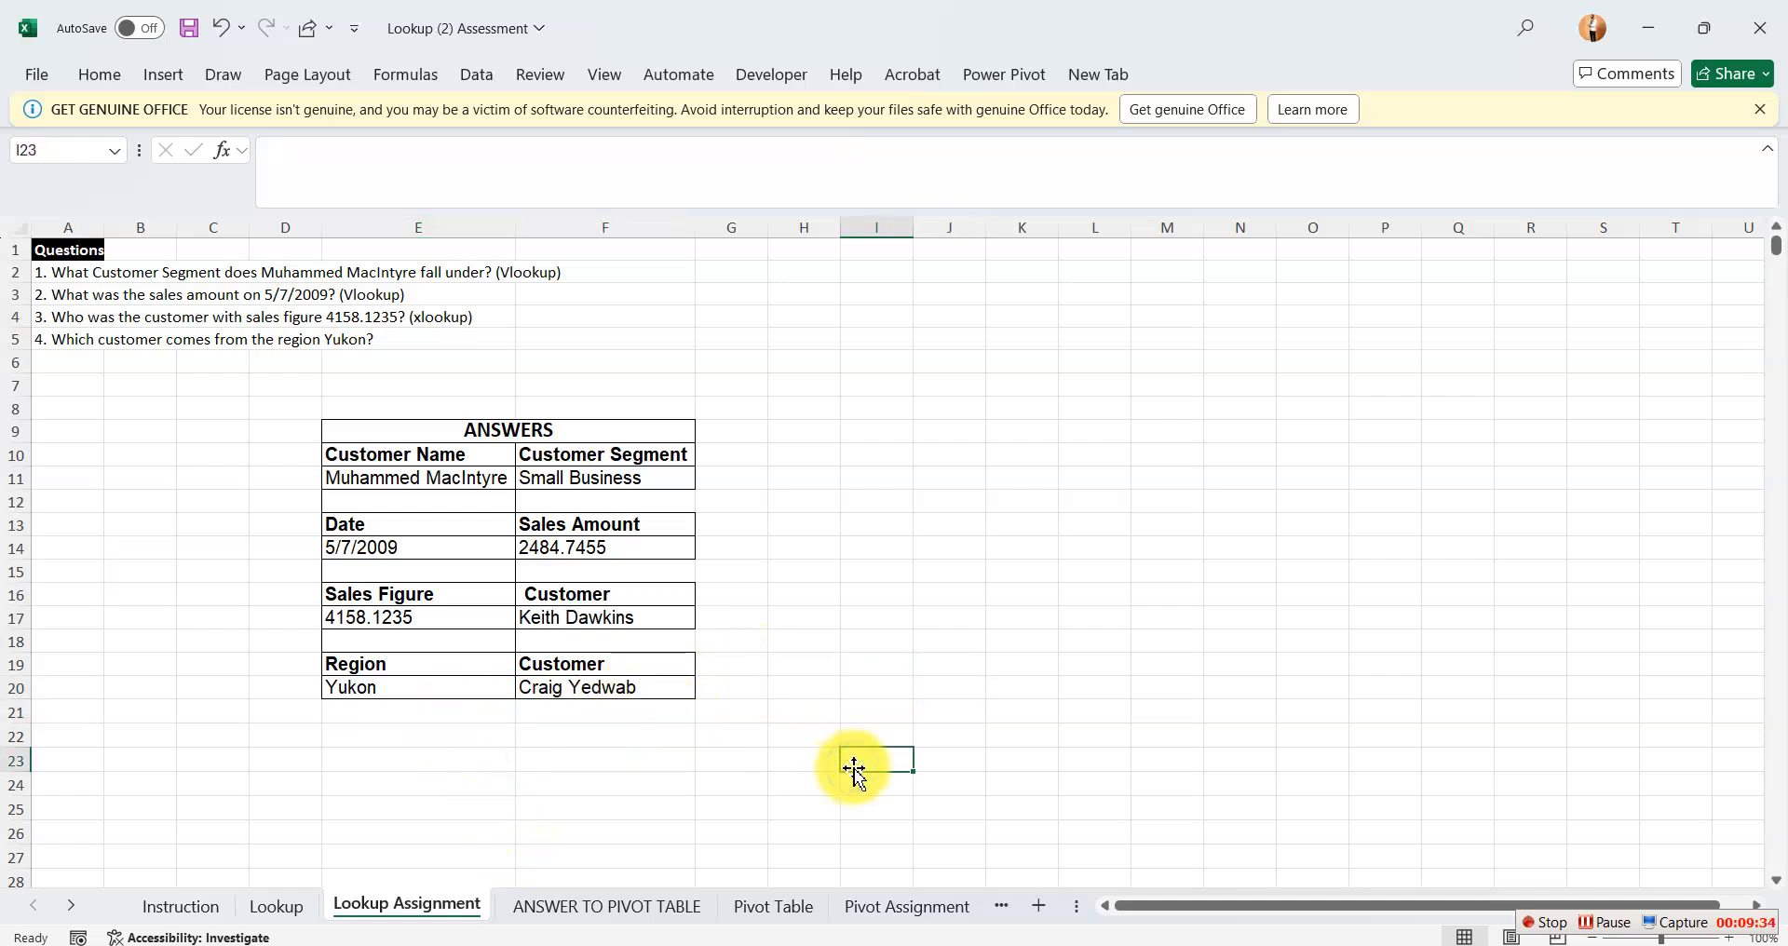